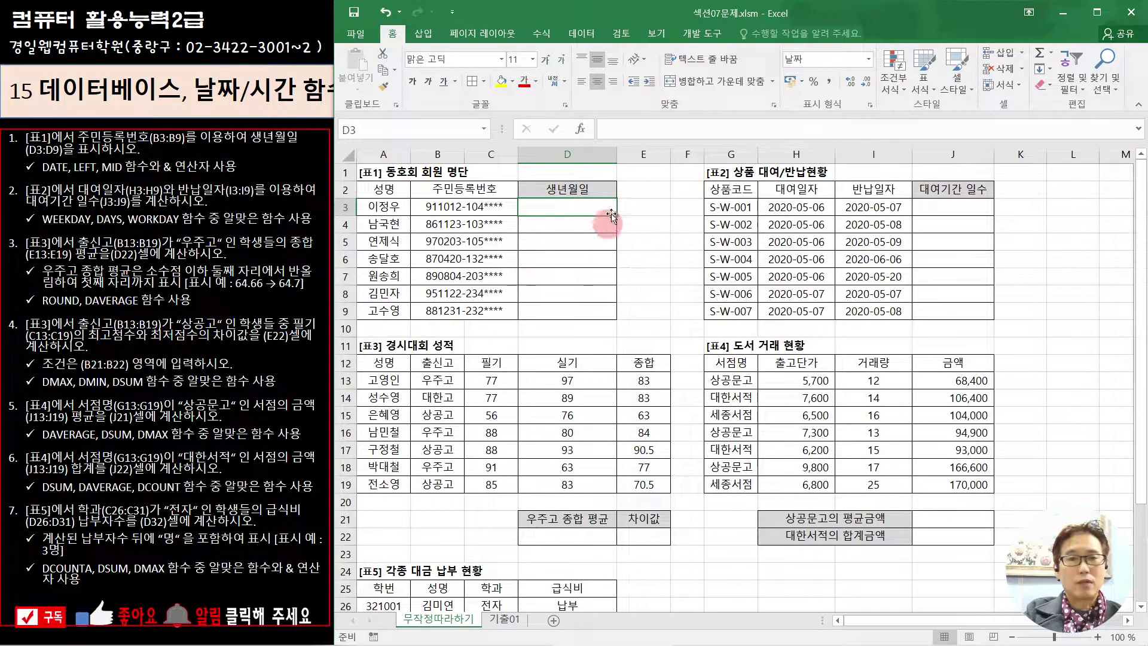
Step: Start a DATE formula in cell D3 and open its function arguments for editing
{"action": "type", "text": "=da"}
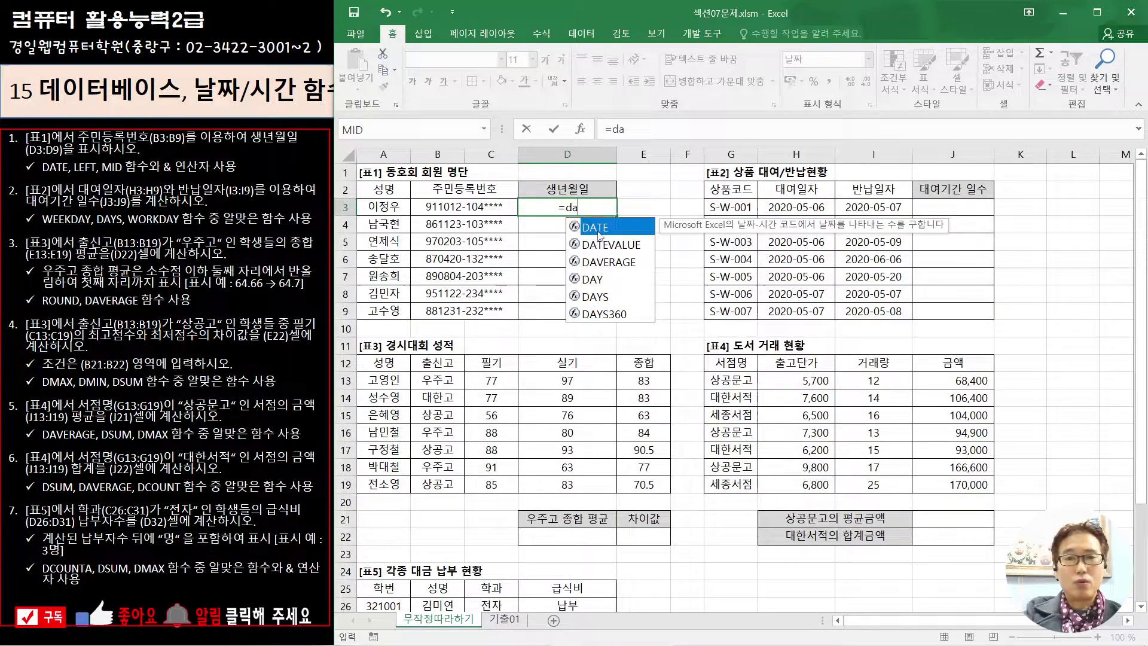
{"action": "double_click", "coordinate": [599, 231]}
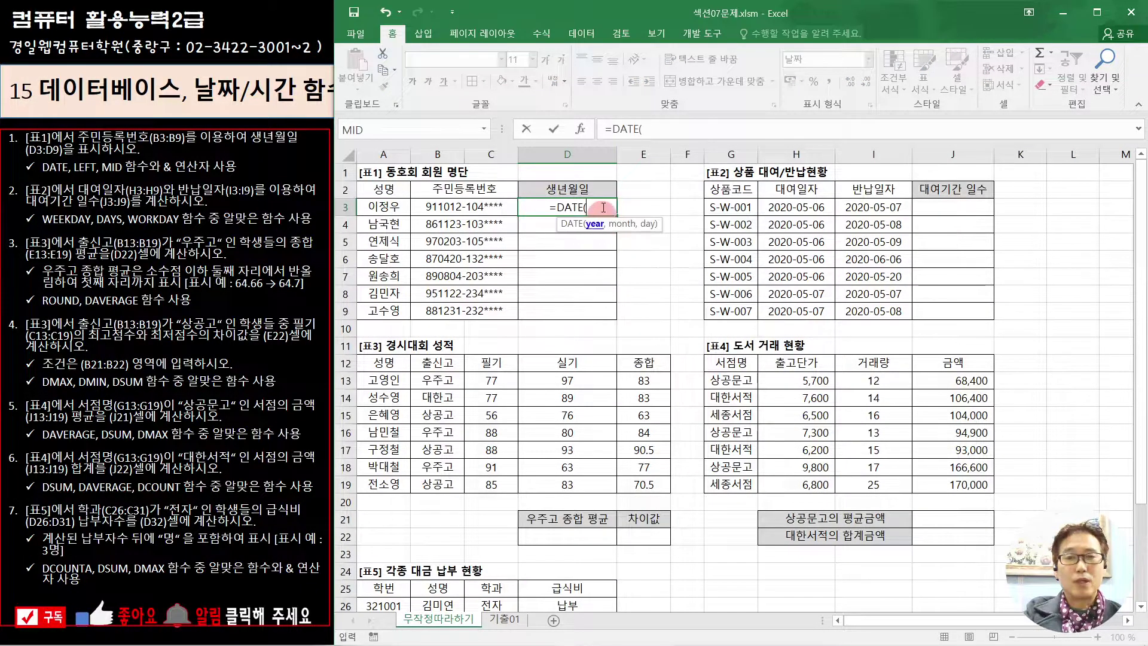
{"action": "left_click", "coordinate": [580, 130]}
{"action": "left_click_drag", "start_coordinate": [710, 345], "coordinate": [755, 326]}
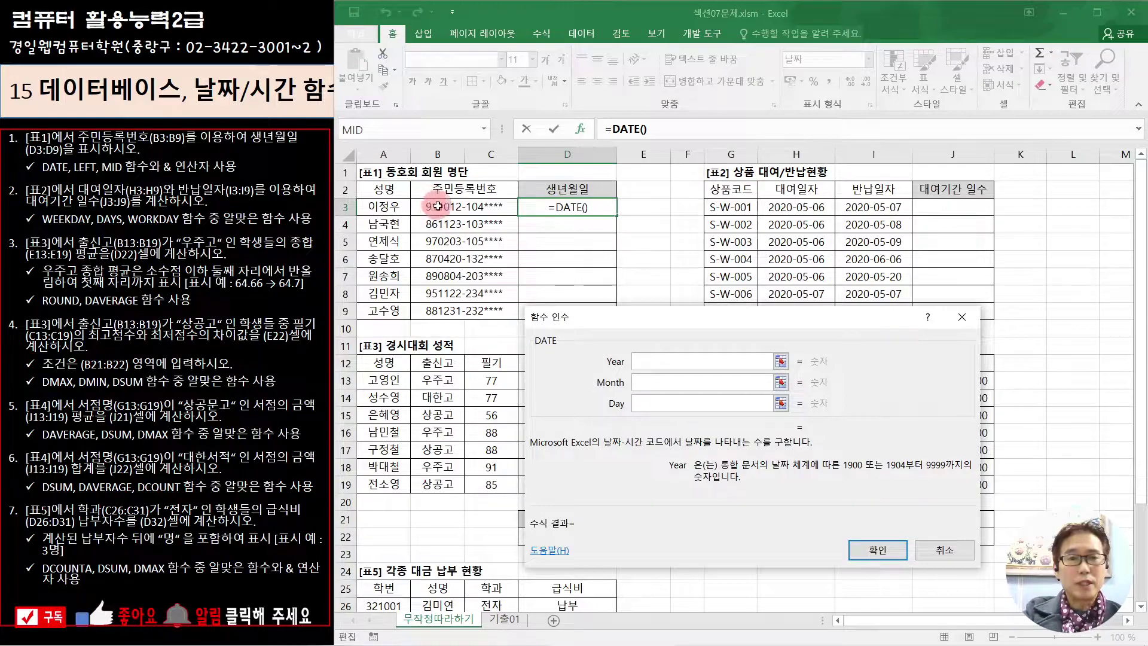
Step: Set the DATE year argument to 19&LEFT(B3,2), nesting LEFT with text B3 and 2 characters
{"action": "type", "text": "19"}
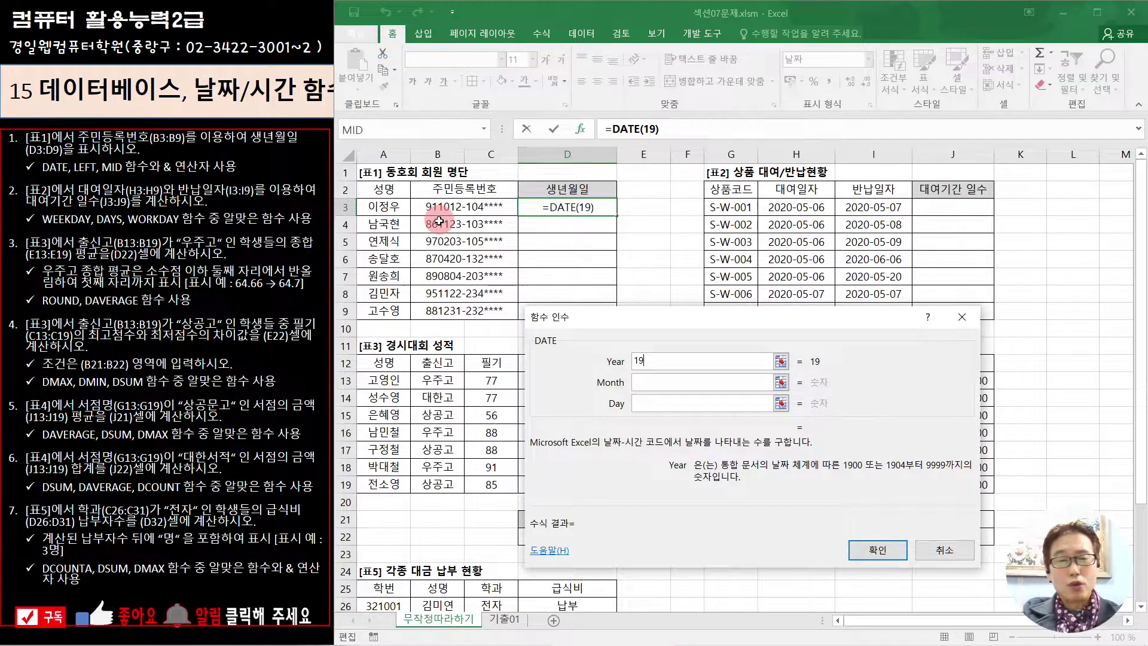
{"action": "type", "text": "&"}
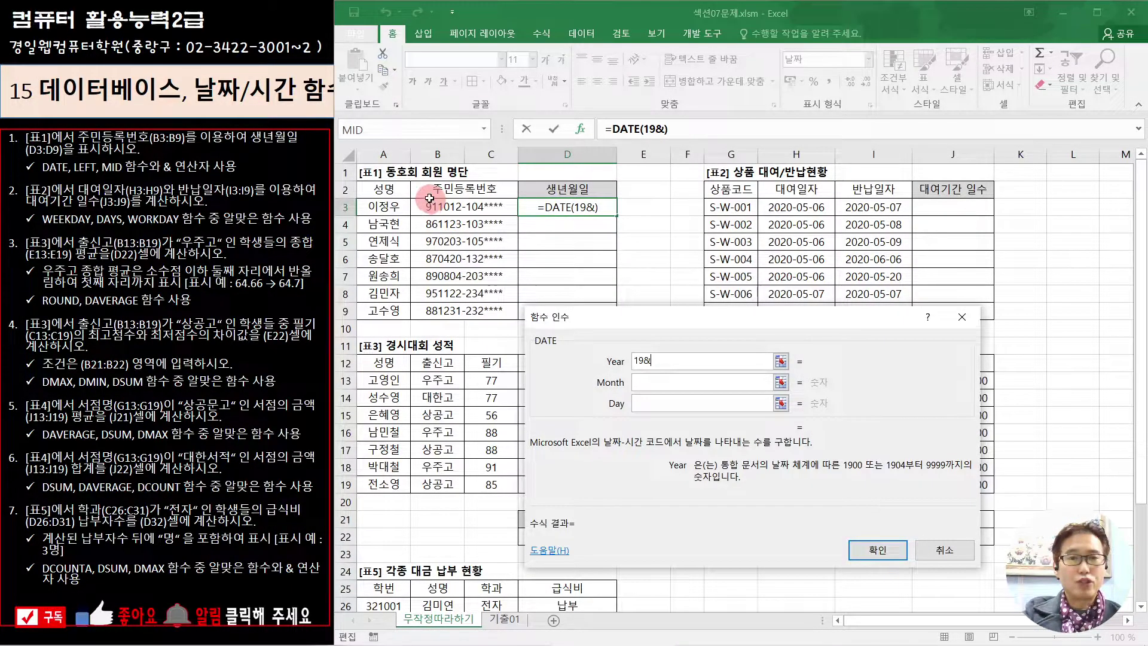
{"action": "left_click", "coordinate": [485, 132]}
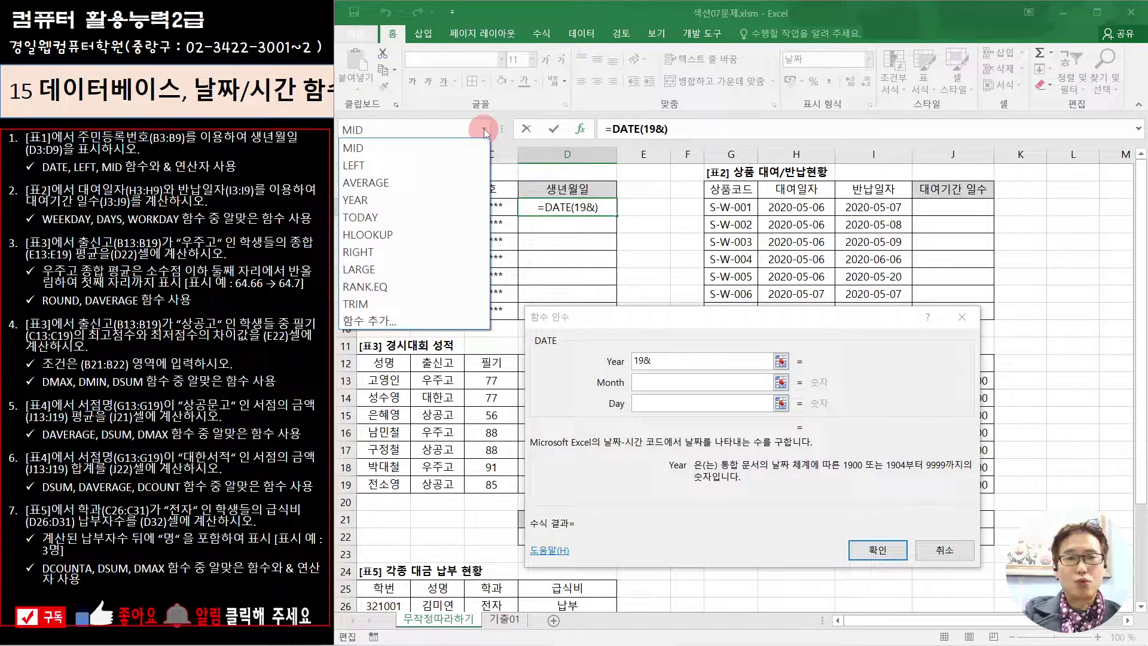
{"action": "left_click", "coordinate": [450, 167]}
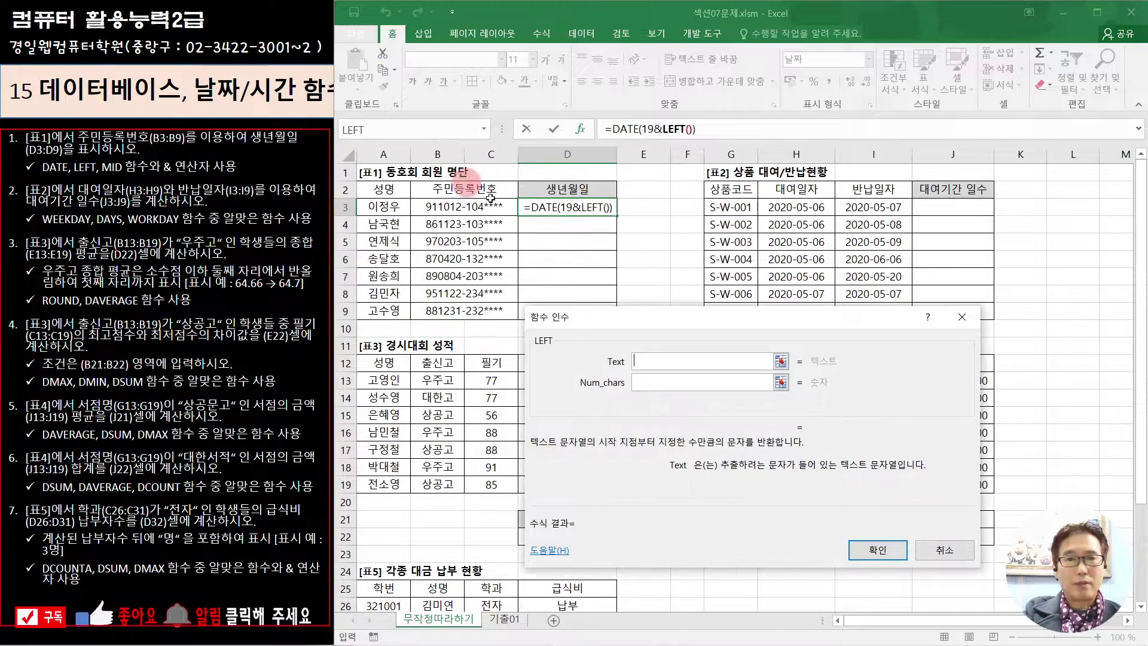
{"action": "left_click", "coordinate": [428, 208]}
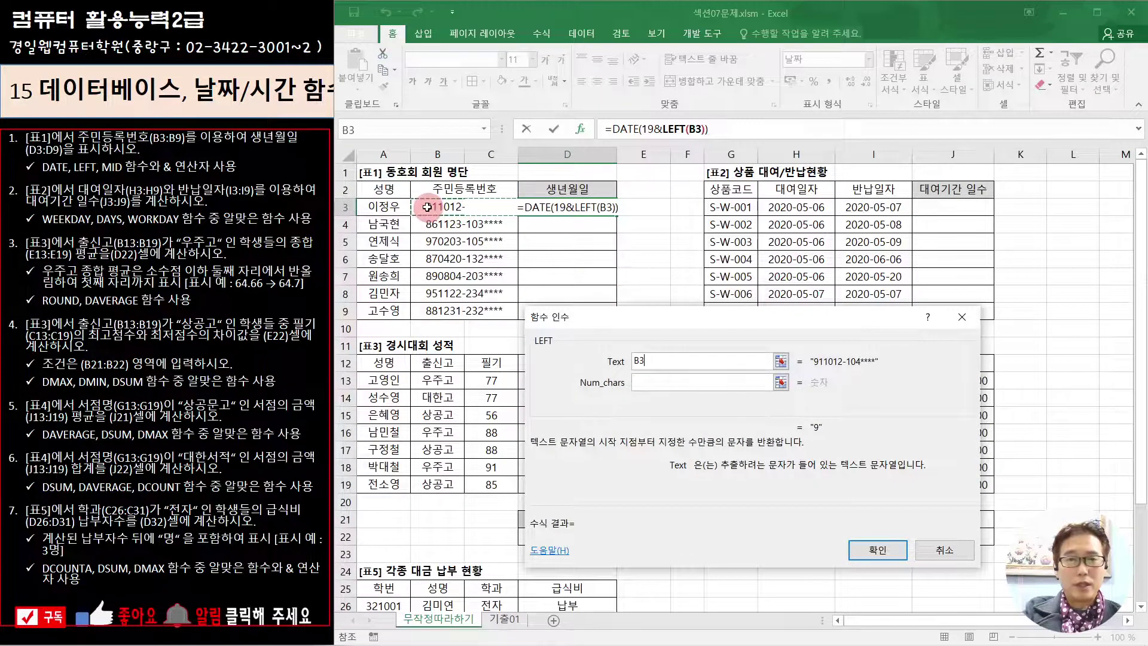
{"action": "left_click", "coordinate": [680, 381]}
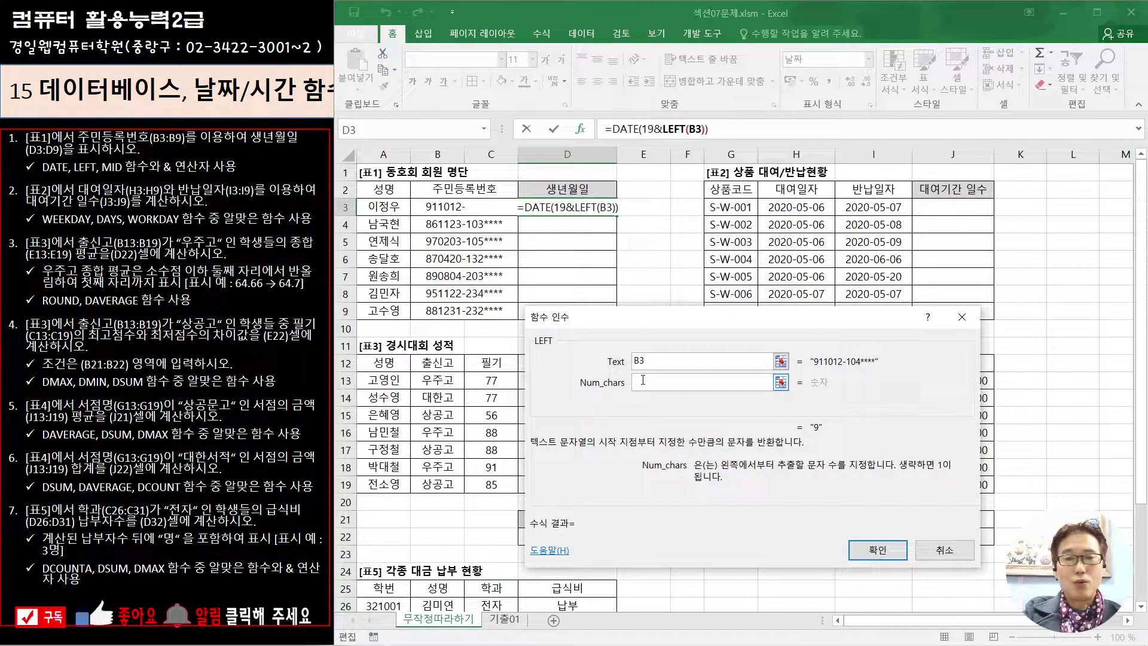
{"action": "type", "text": "2"}
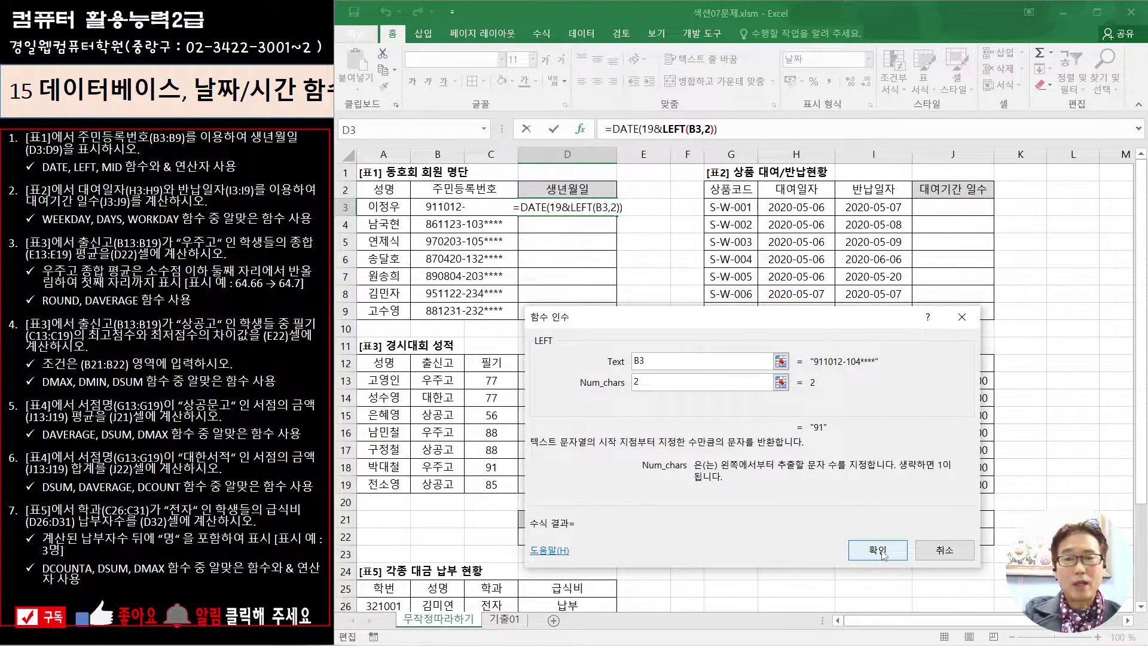
{"action": "left_click", "coordinate": [629, 128]}
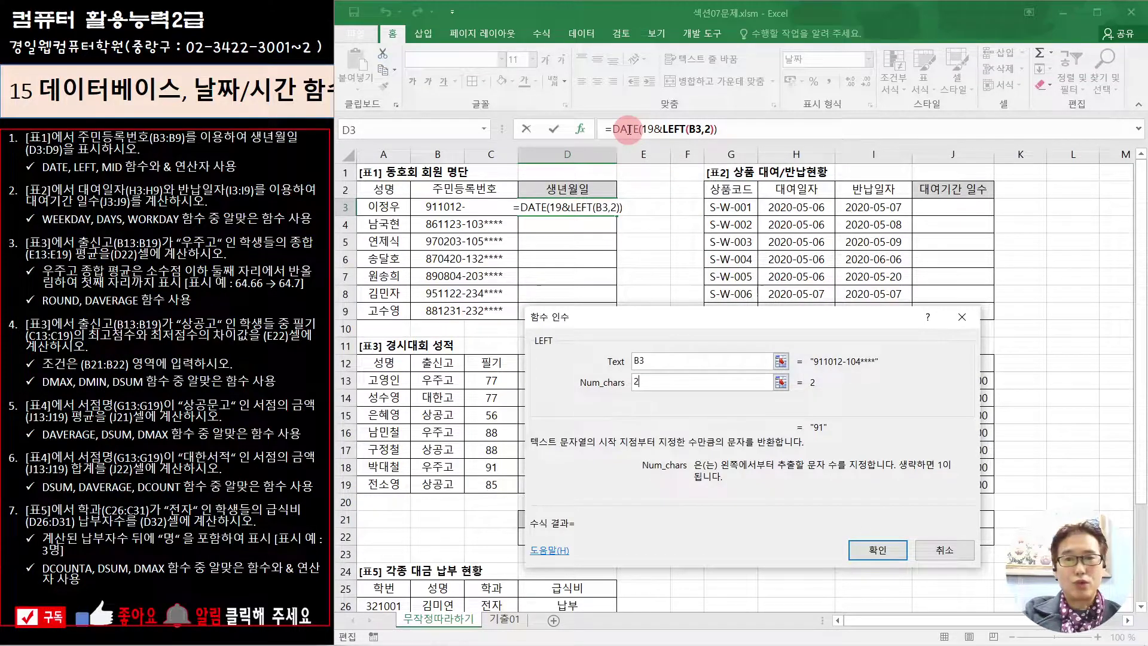
Step: Nest the MID function in the DATE month argument, choosing it from the full list of functions
{"action": "left_click", "coordinate": [687, 383]}
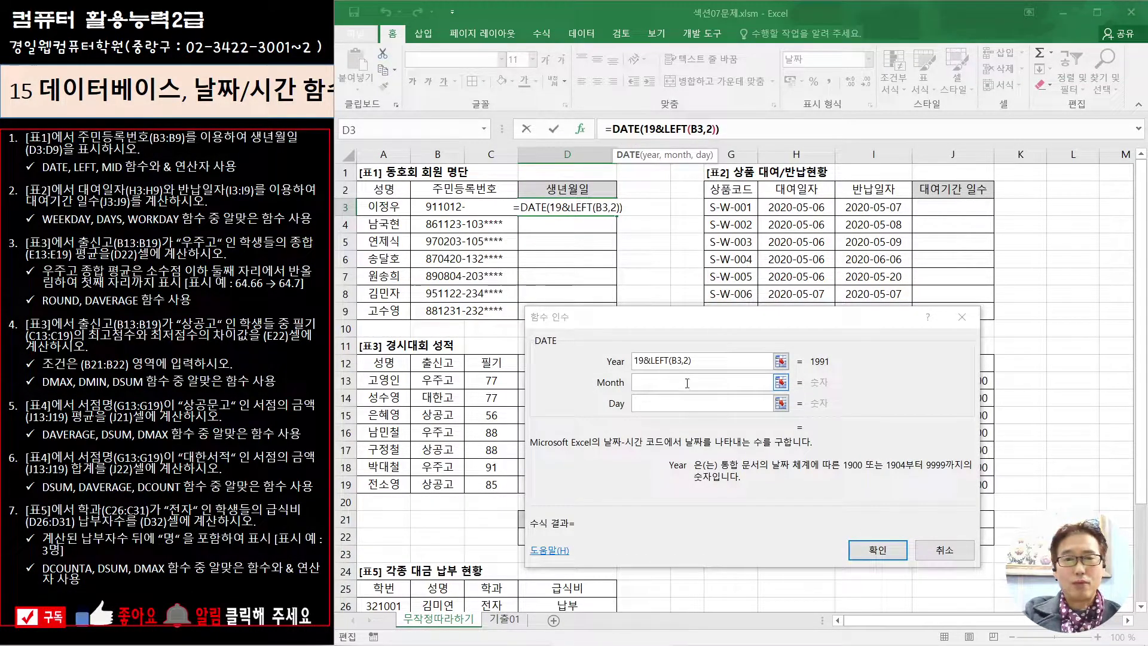
{"action": "left_click", "coordinate": [679, 385]}
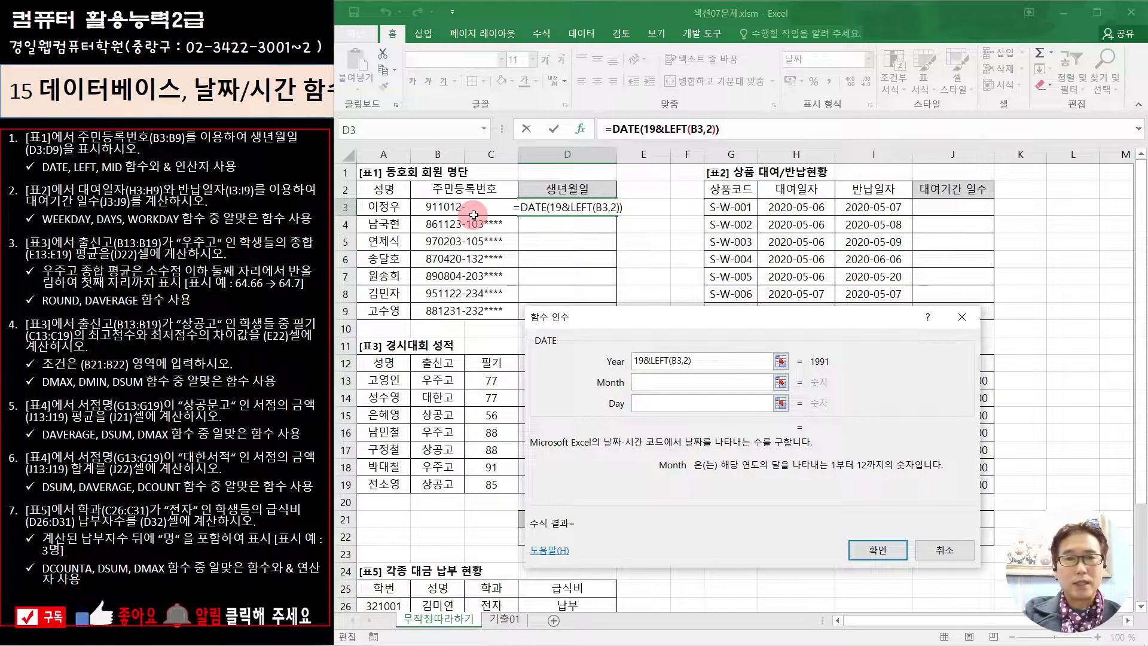
{"action": "left_click", "coordinate": [485, 129]}
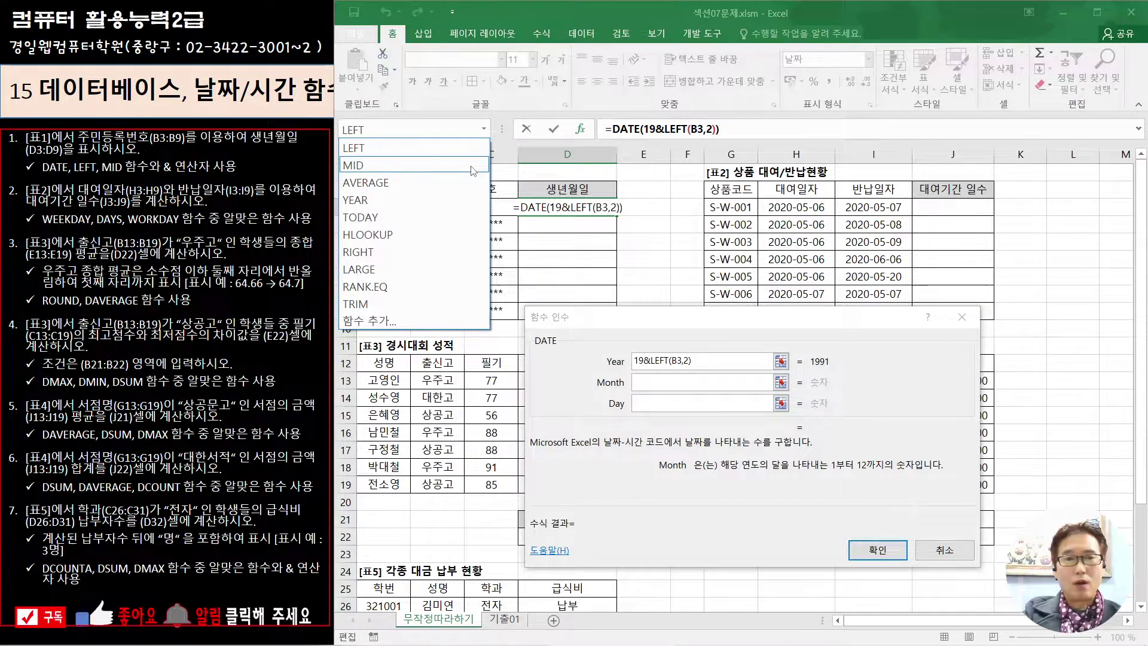
{"action": "left_click", "coordinate": [430, 321]}
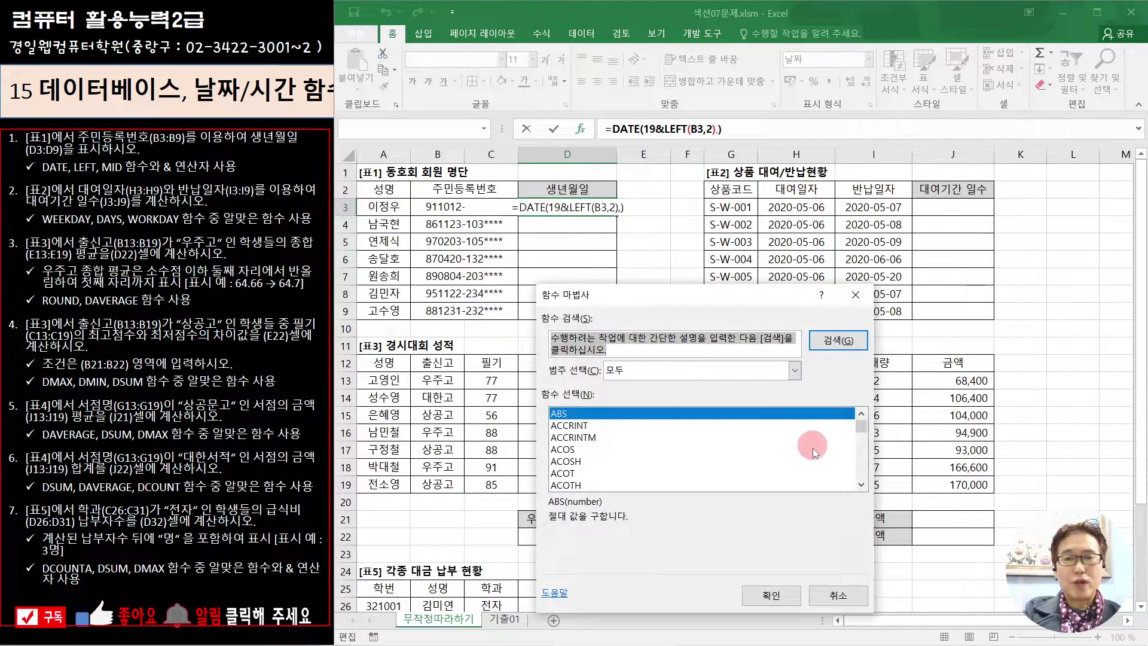
{"action": "left_click", "coordinate": [703, 371]}
{"action": "left_click", "coordinate": [698, 394]}
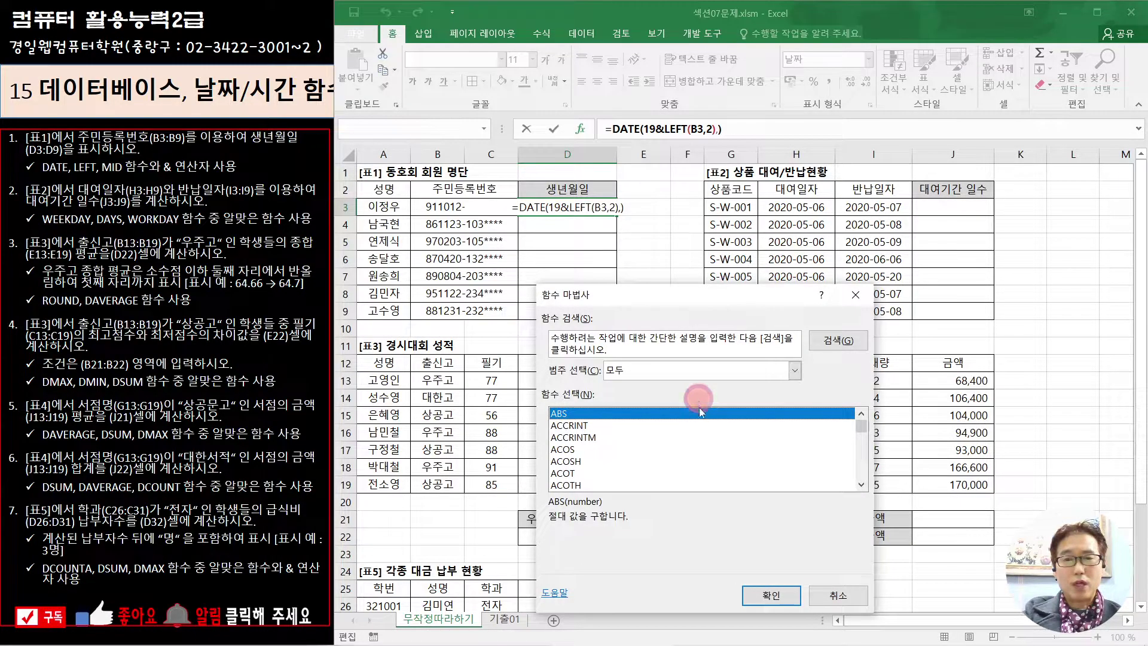
{"action": "left_click", "coordinate": [713, 449]}
{"action": "key", "text": "m"}
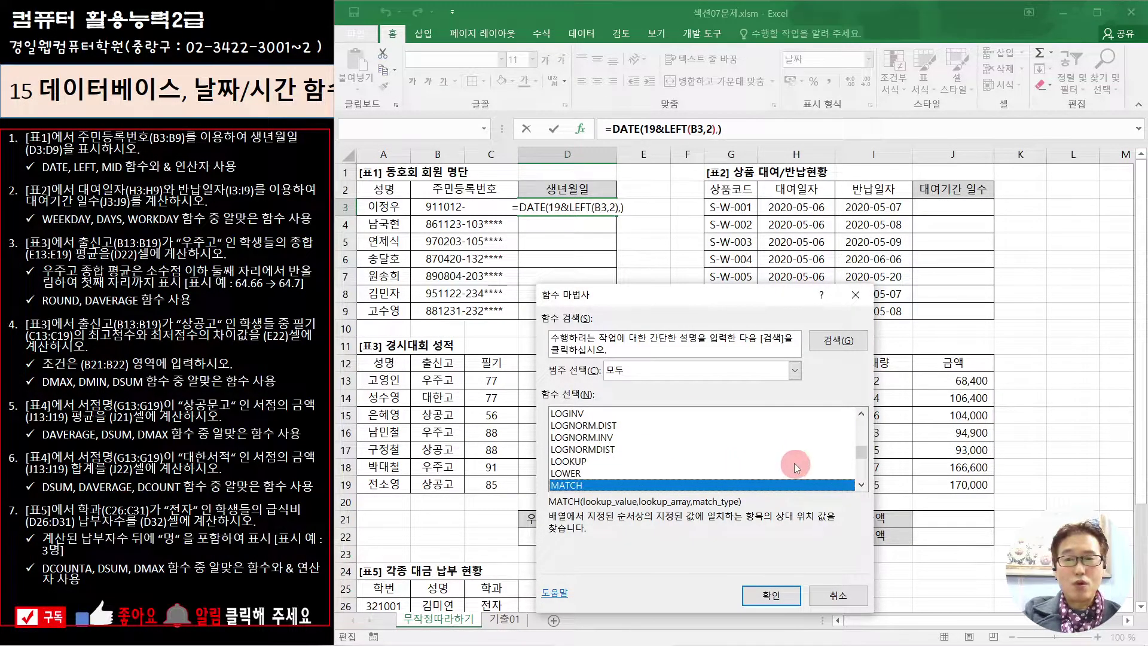
{"action": "scroll", "coordinate": [794, 461], "scroll_direction": "down", "scroll_amount": 1}
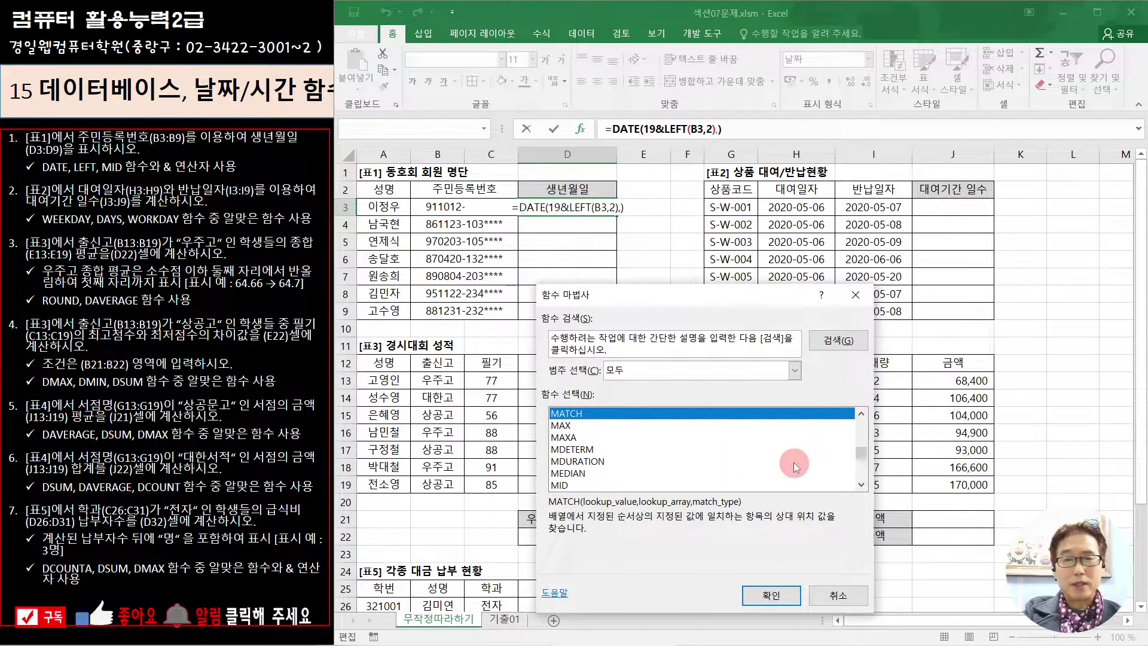
{"action": "left_click", "coordinate": [610, 485]}
{"action": "left_click", "coordinate": [767, 598]}
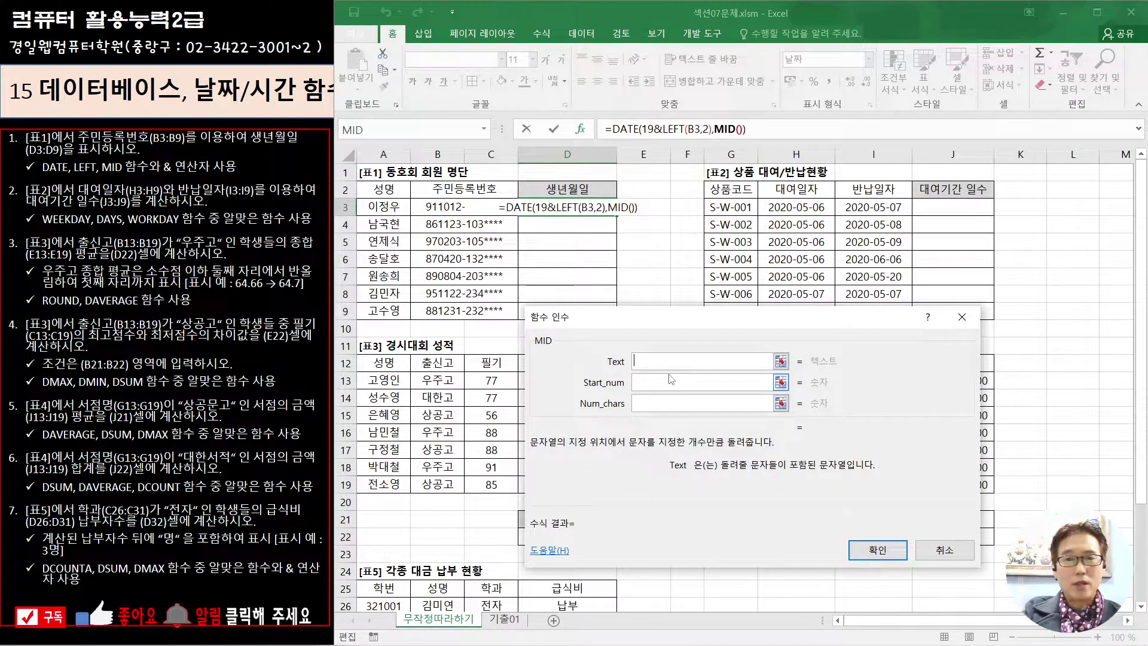
Step: Set the month's MID arguments to text B3, start number 3 and 2 characters, and return to the DATE arguments
{"action": "left_click", "coordinate": [431, 205]}
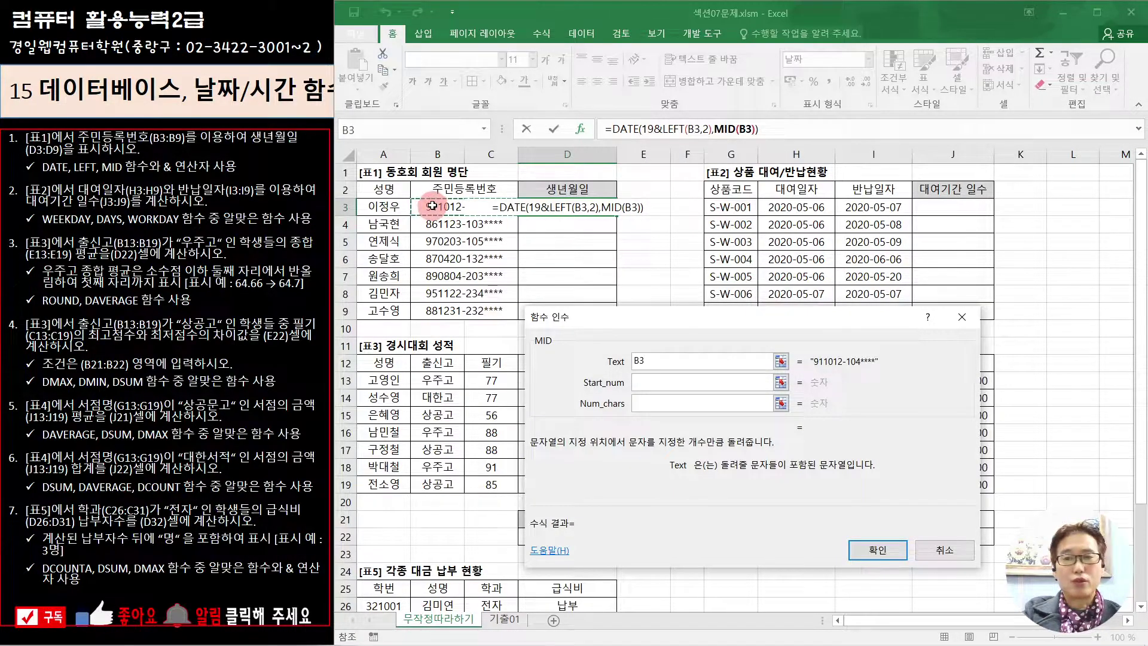
{"action": "left_click", "coordinate": [659, 387]}
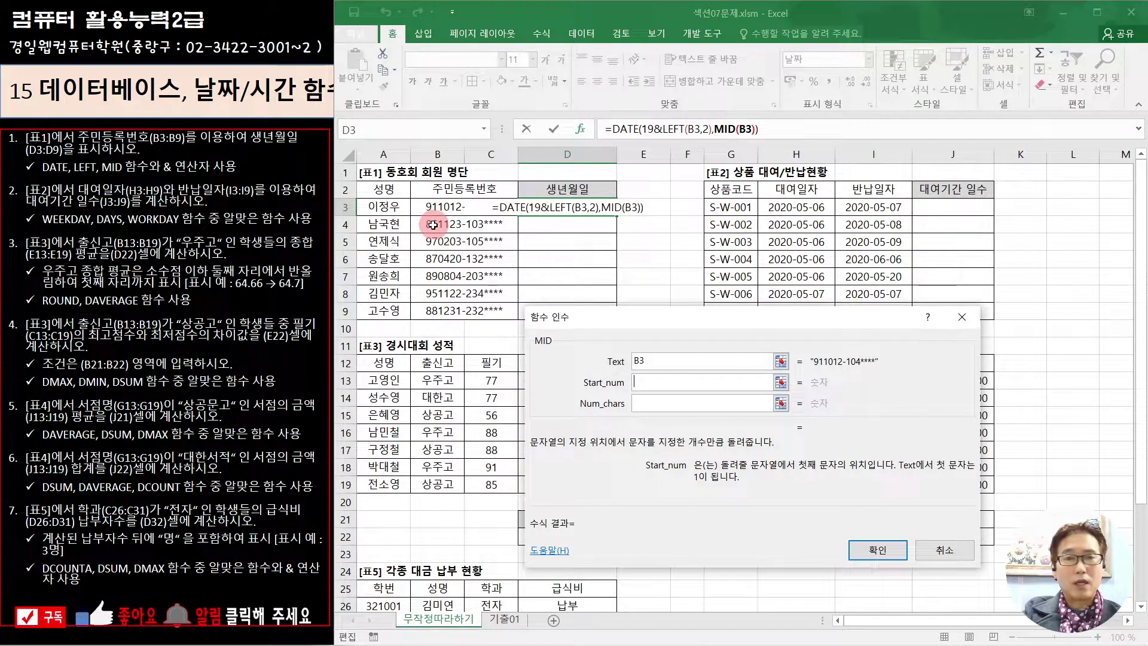
{"action": "type", "text": "3"}
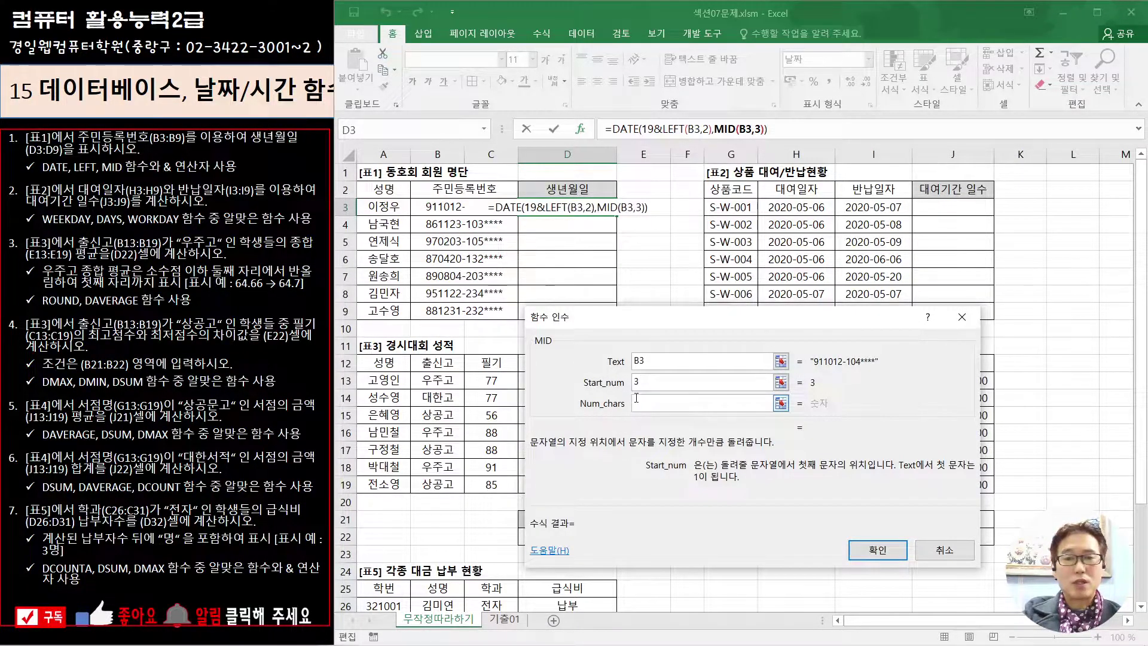
{"action": "left_click", "coordinate": [648, 405]}
{"action": "type", "text": "2"}
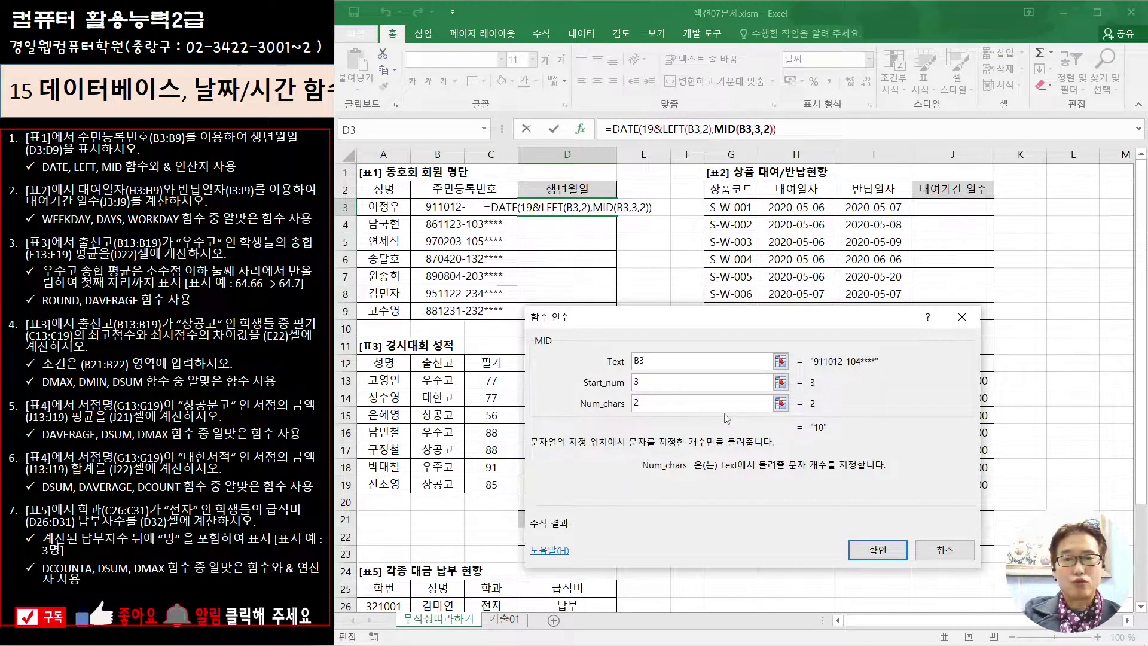
{"action": "left_click", "coordinate": [626, 128]}
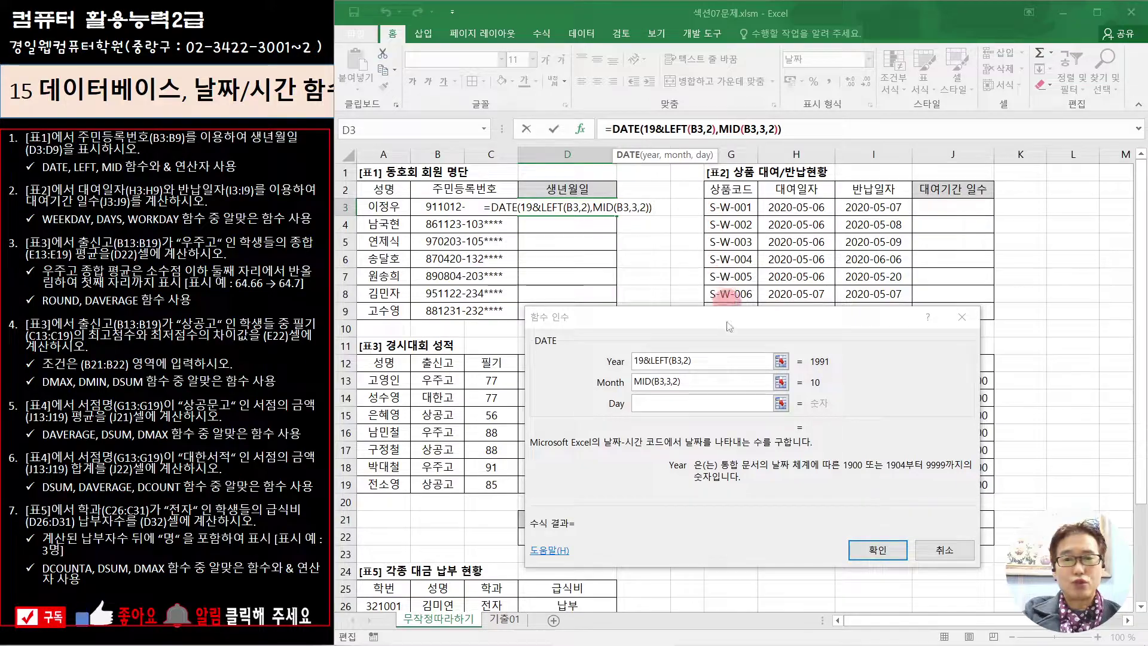
Step: Set the DATE day argument to MID(B3,5,2), and copy the finished birth date formula from D3 down to D9
{"action": "left_click", "coordinate": [660, 402]}
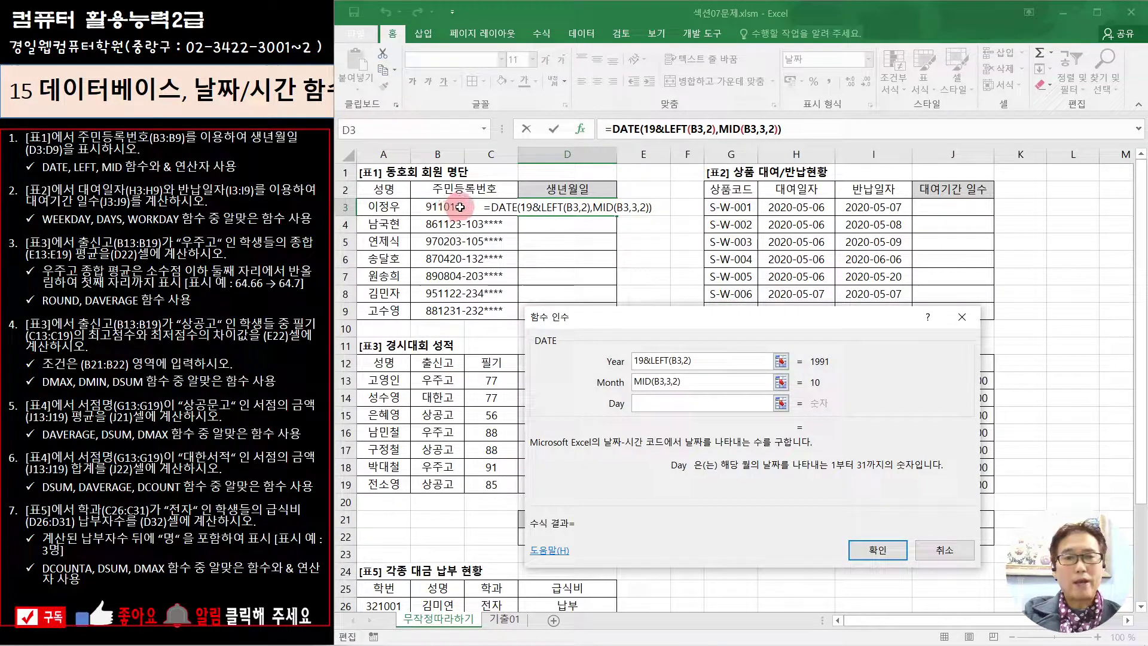
{"action": "left_click", "coordinate": [447, 128]}
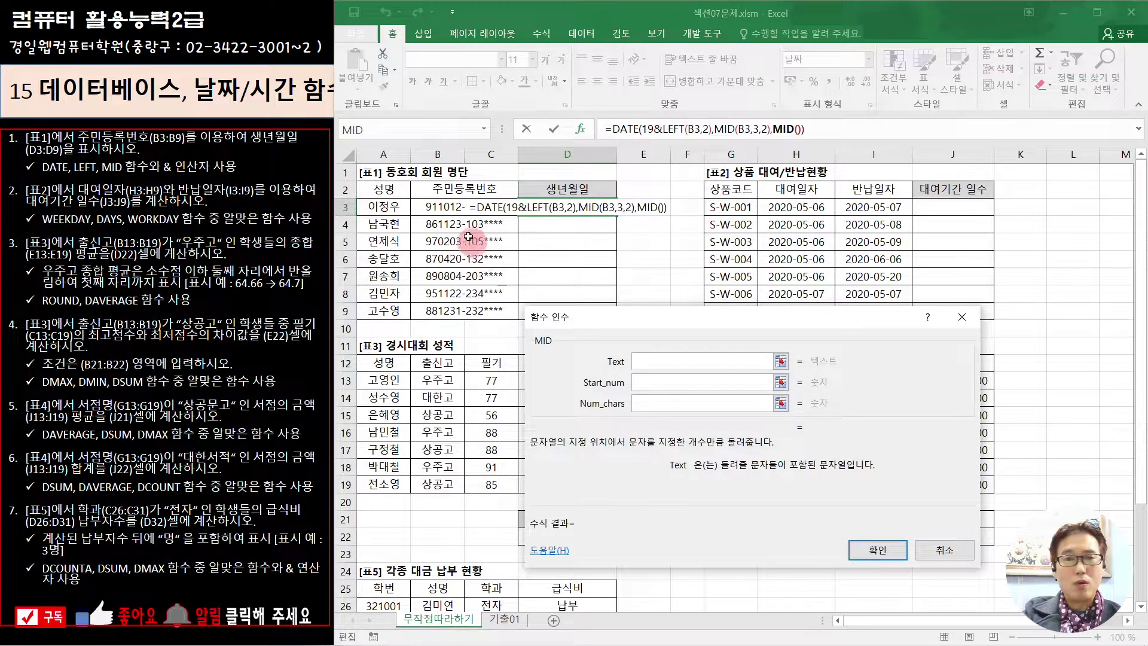
{"action": "left_click", "coordinate": [433, 206]}
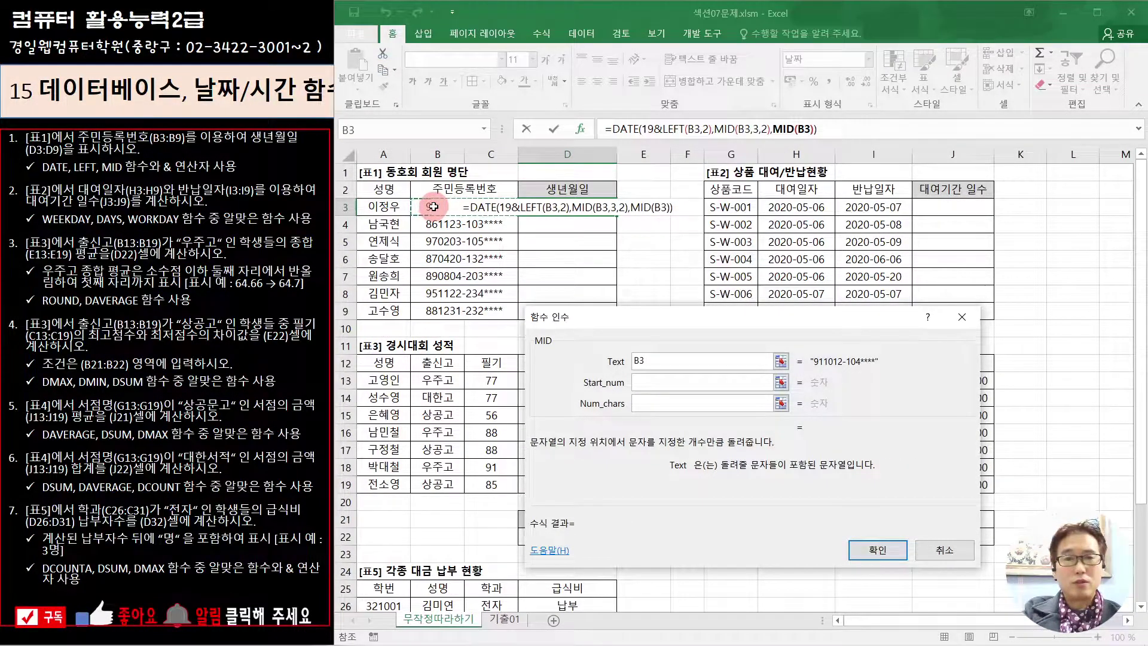
{"action": "key", "text": "Tab"}
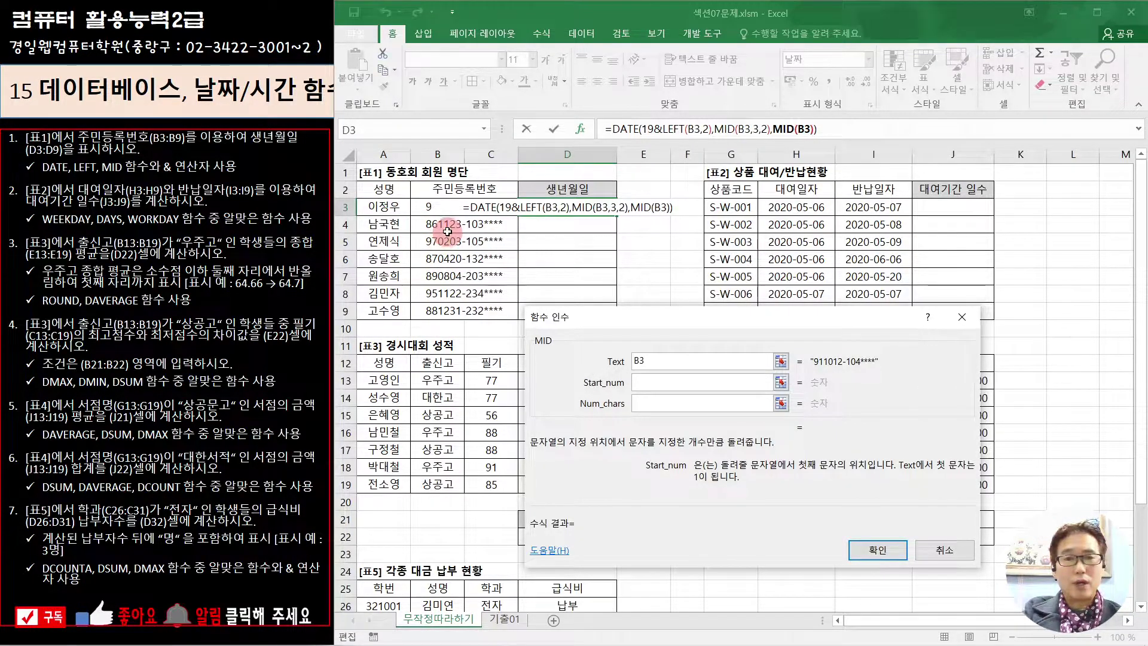
{"action": "type", "text": "5"}
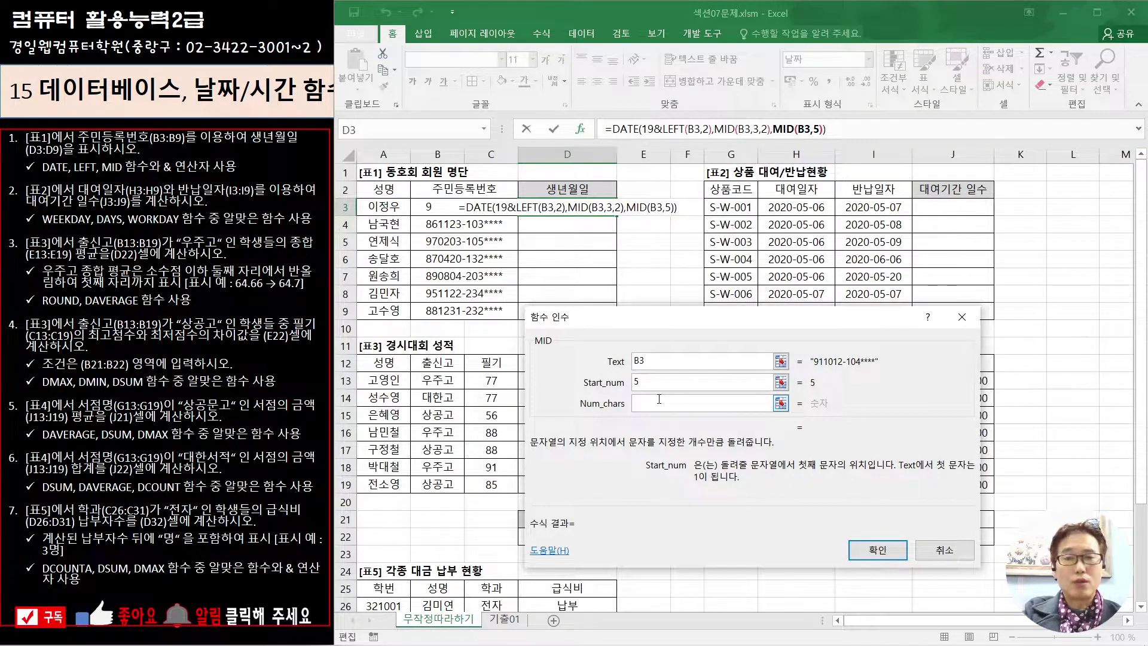
{"action": "left_click", "coordinate": [659, 400]}
{"action": "type", "text": "2"}
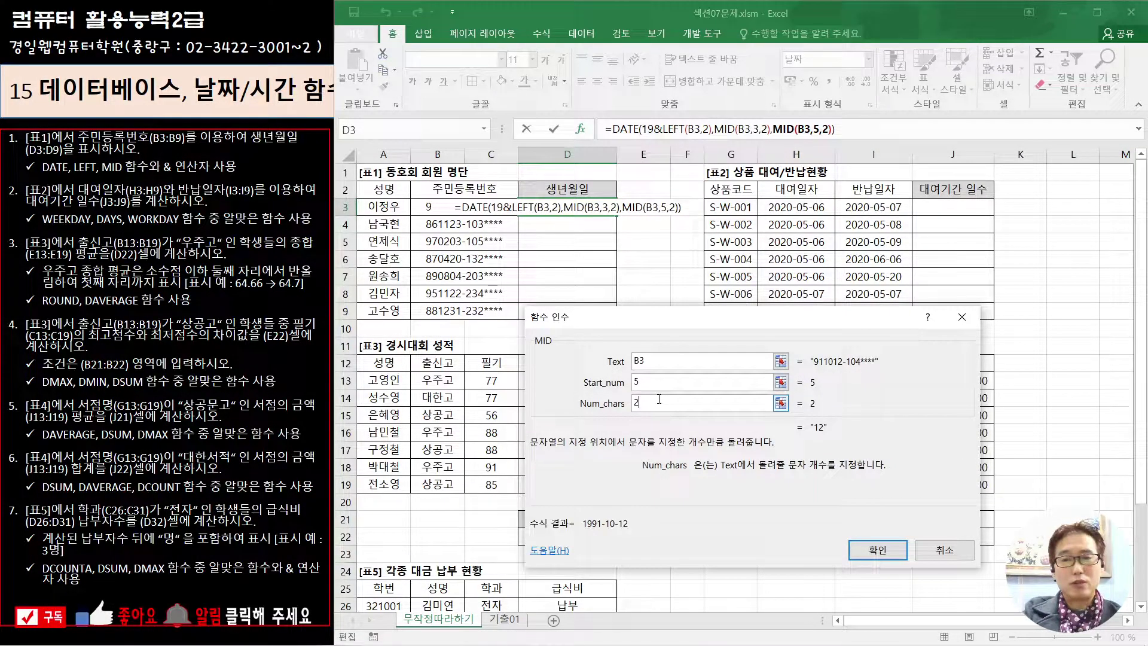
{"action": "left_click", "coordinate": [877, 549]}
{"action": "left_click_drag", "start_coordinate": [617, 215], "coordinate": [616, 323]}
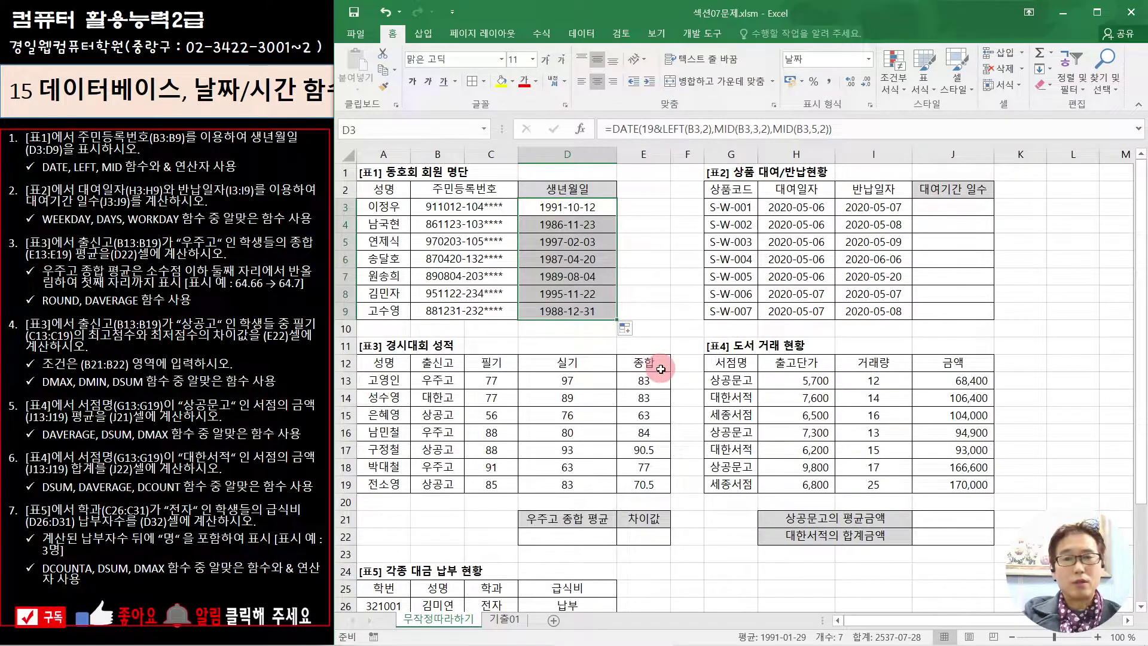
Step: Start a DAYS function in J3 of the rental table and open its function arguments
{"action": "left_click", "coordinate": [954, 206]}
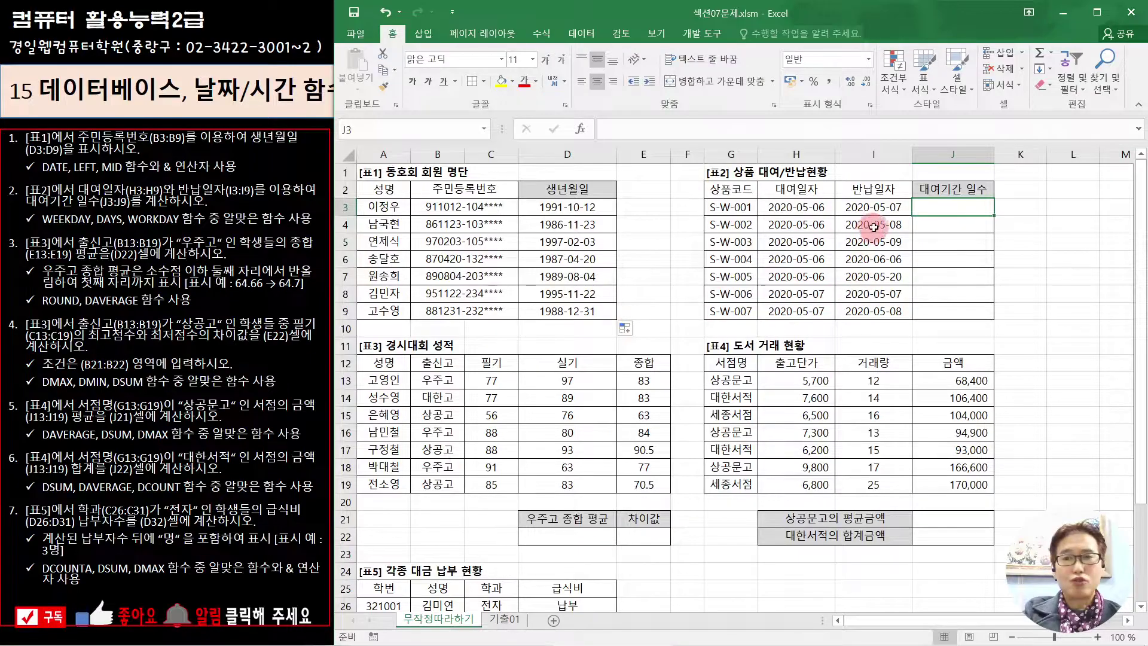
{"action": "left_click", "coordinate": [893, 207]}
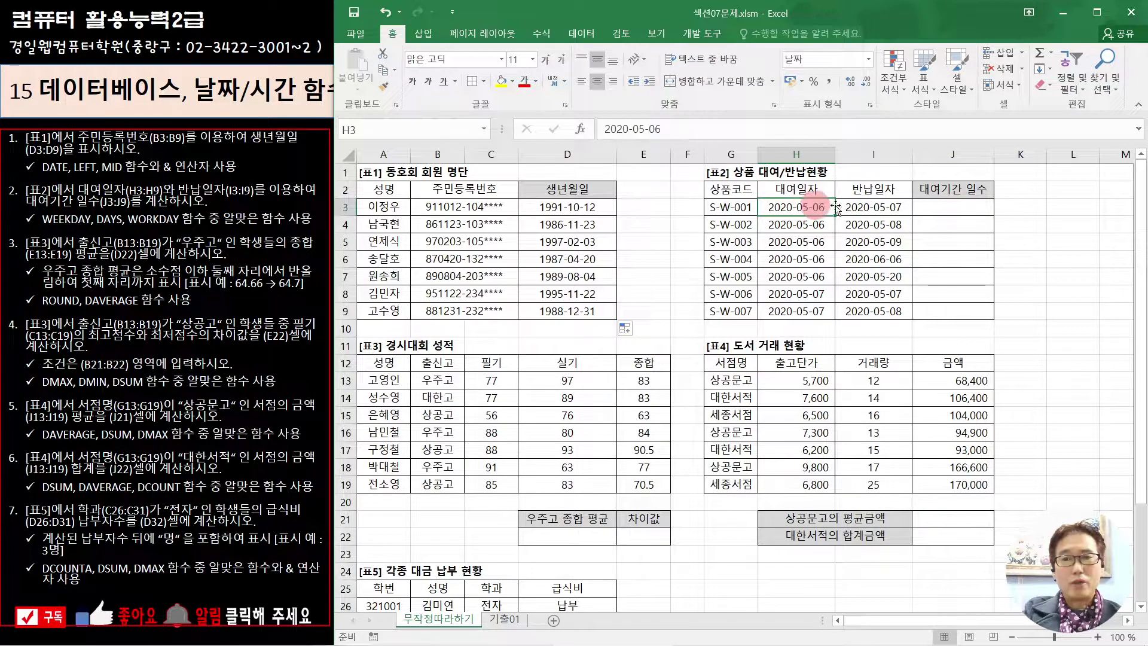
{"action": "left_click", "coordinate": [929, 205]}
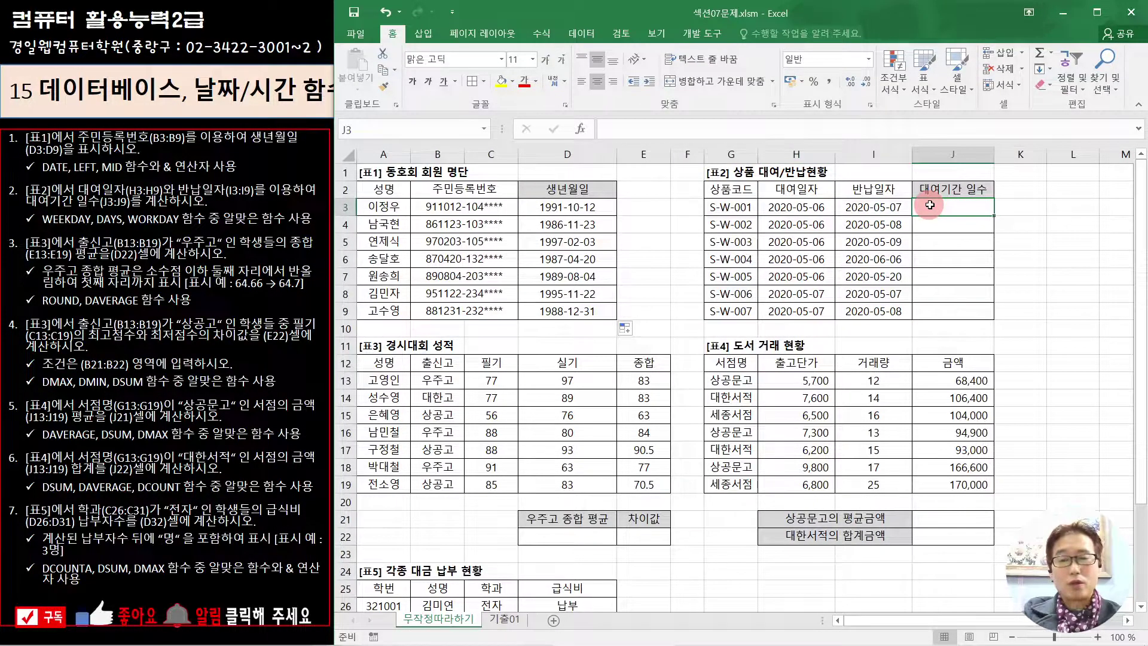
{"action": "type", "text": "=da"}
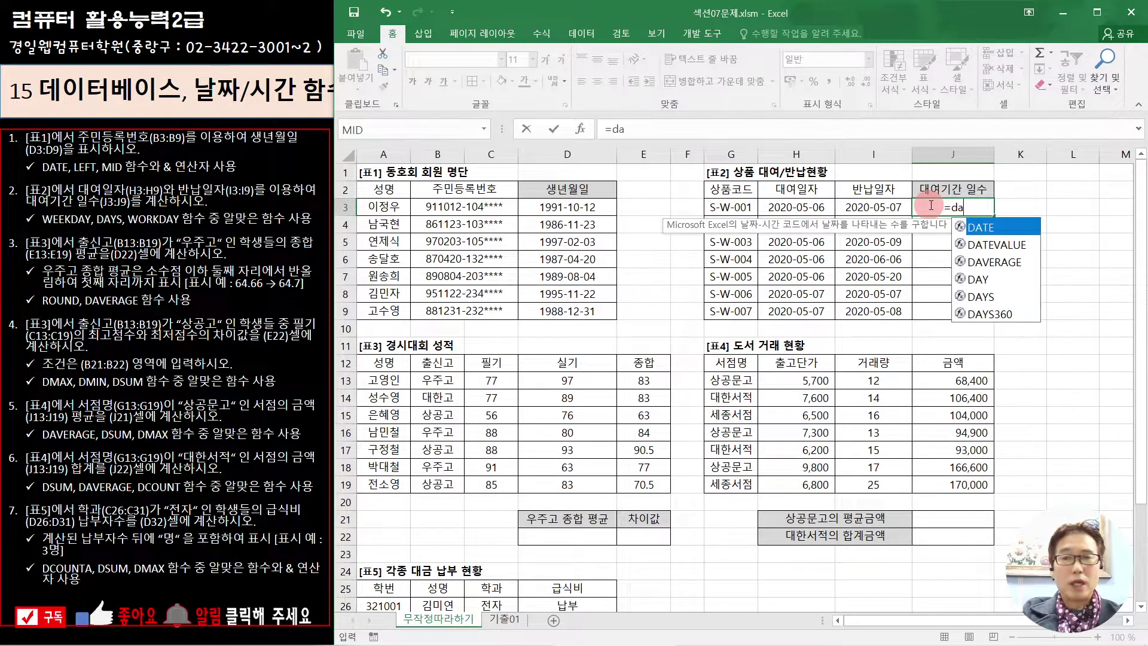
{"action": "left_click", "coordinate": [989, 299]}
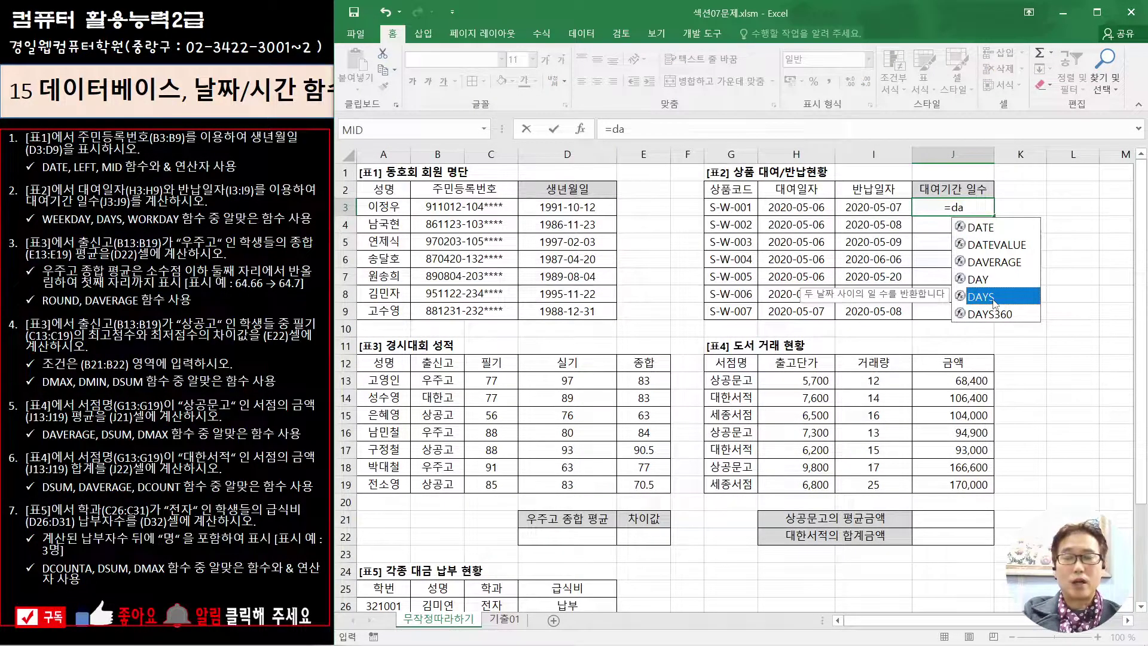
{"action": "double_click", "coordinate": [995, 297]}
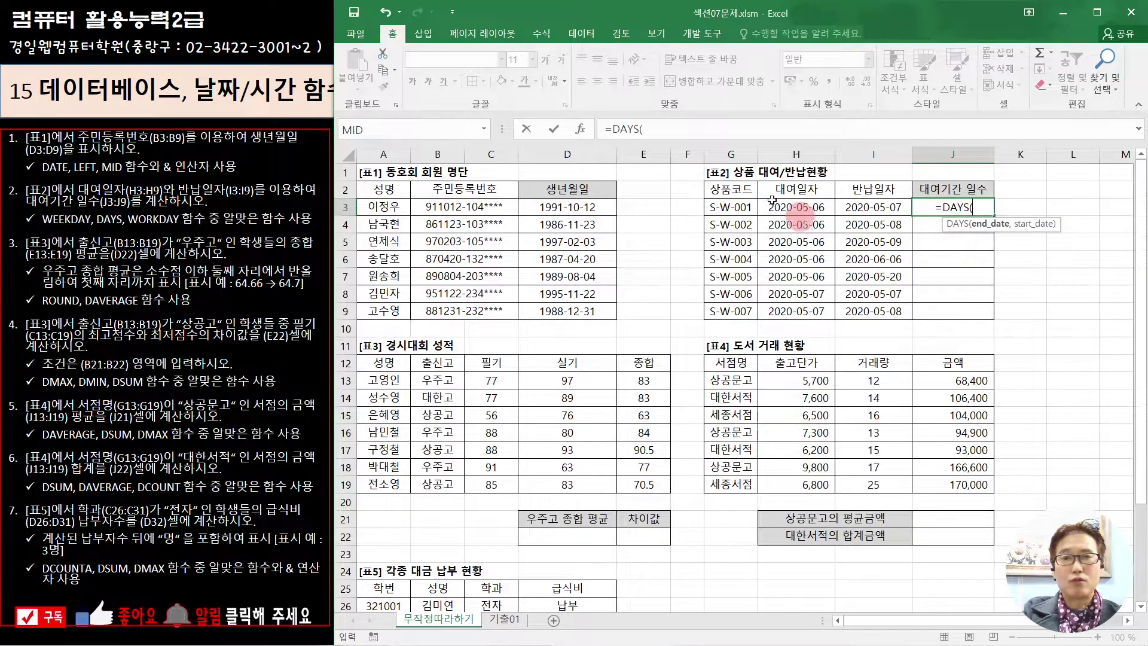
{"action": "left_click", "coordinate": [580, 129]}
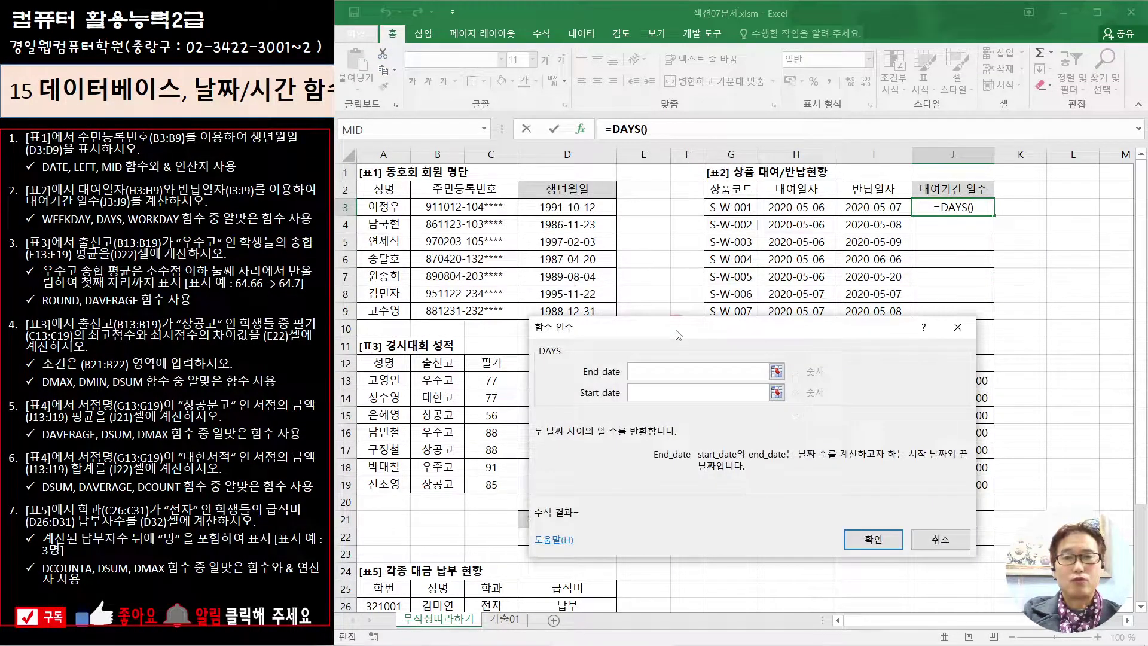
Step: Set the DAYS end date to I3 and start date to H3, and copy the finished formula from J3 down to J9
{"action": "left_click", "coordinate": [865, 206]}
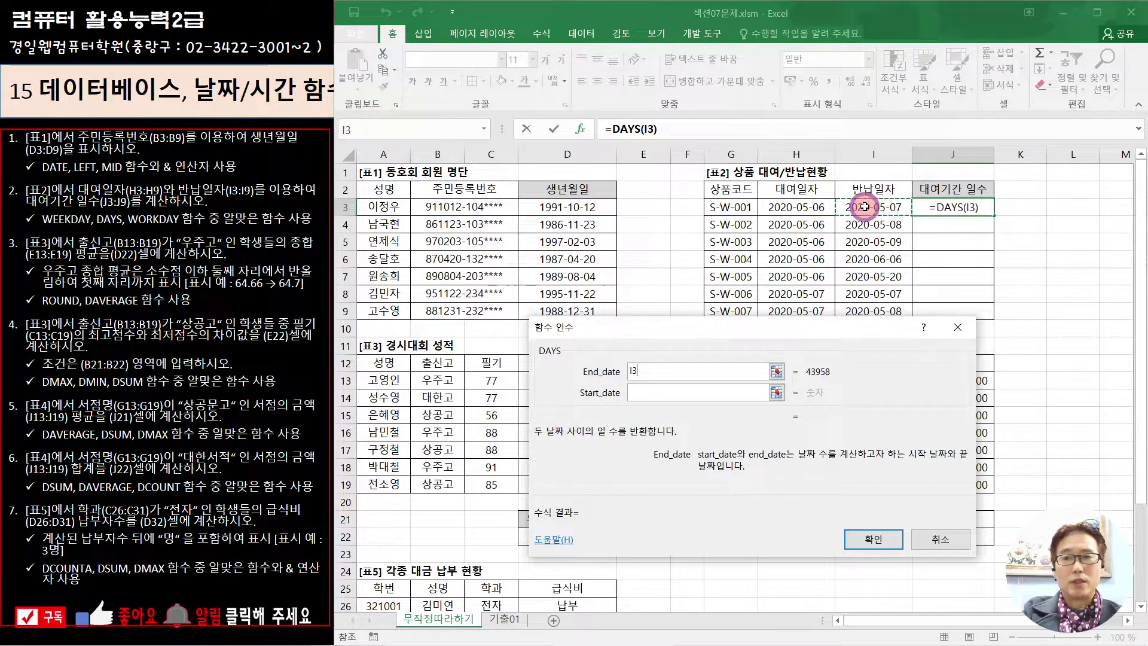
{"action": "left_click", "coordinate": [646, 393]}
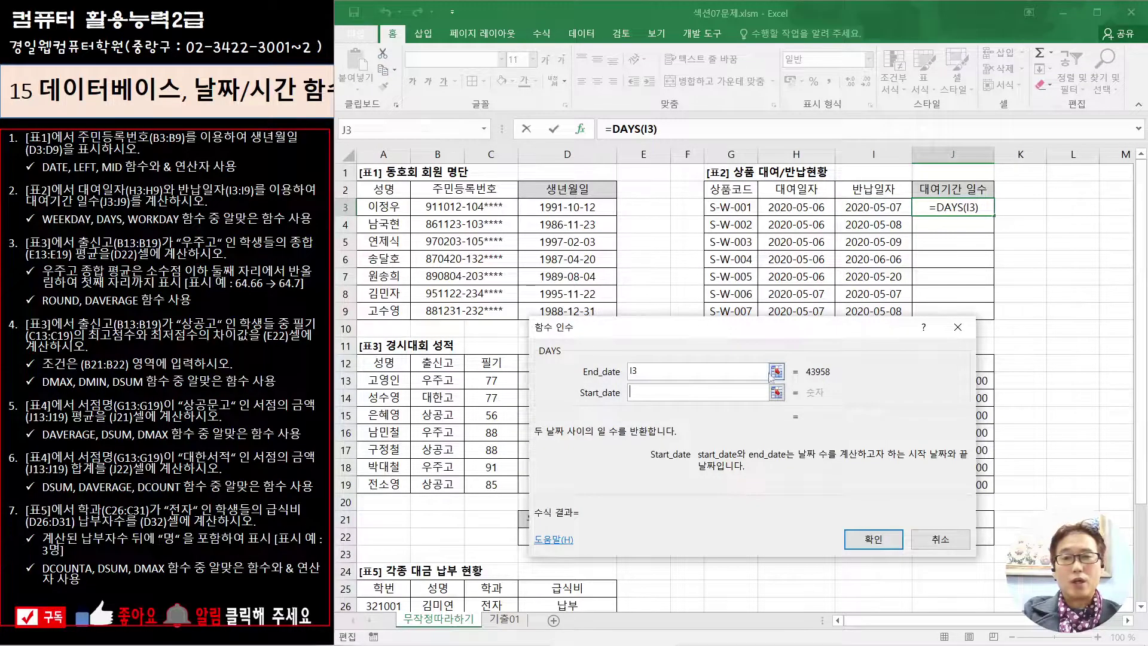
{"action": "left_click", "coordinate": [797, 208]}
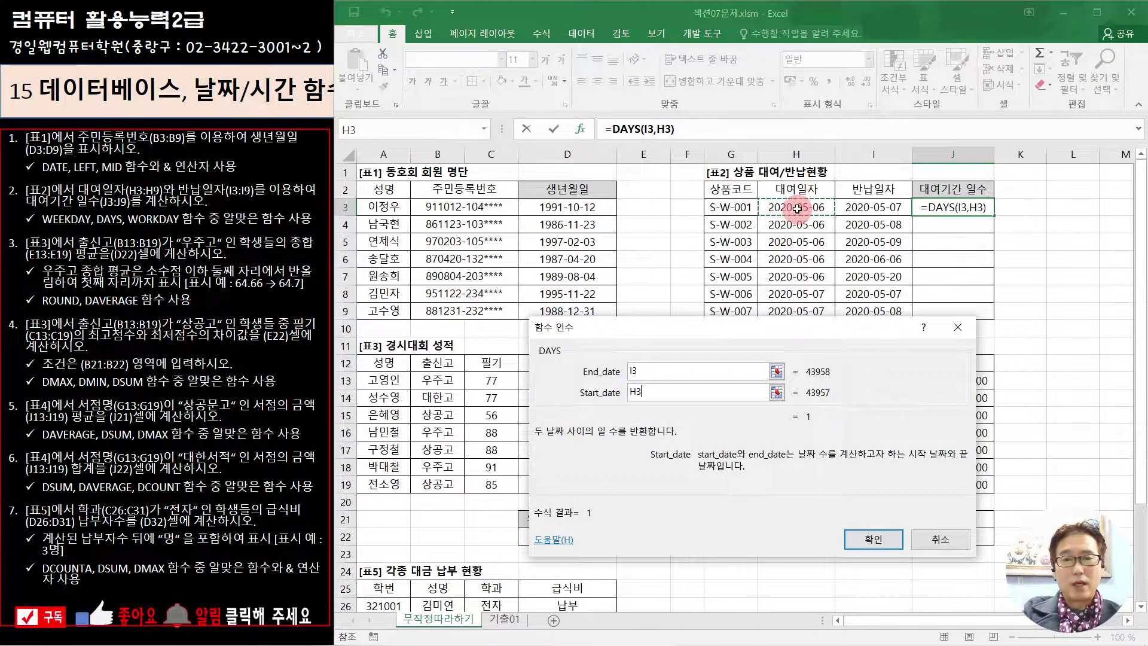
{"action": "left_click", "coordinate": [872, 539]}
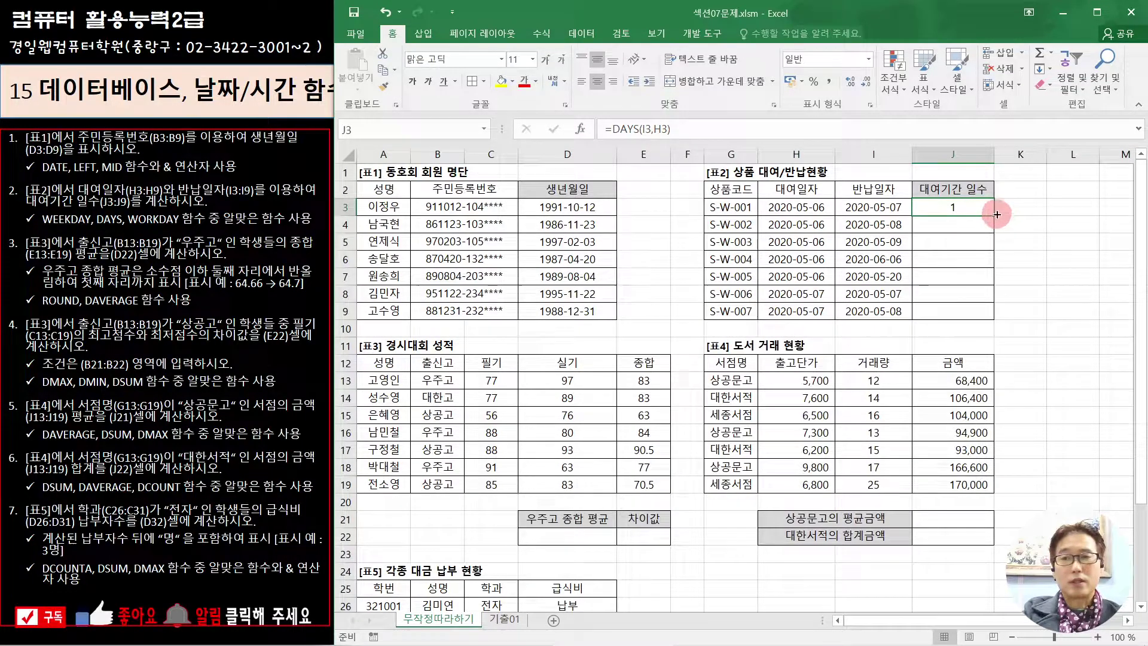
{"action": "left_click_drag", "start_coordinate": [994, 214], "coordinate": [987, 322]}
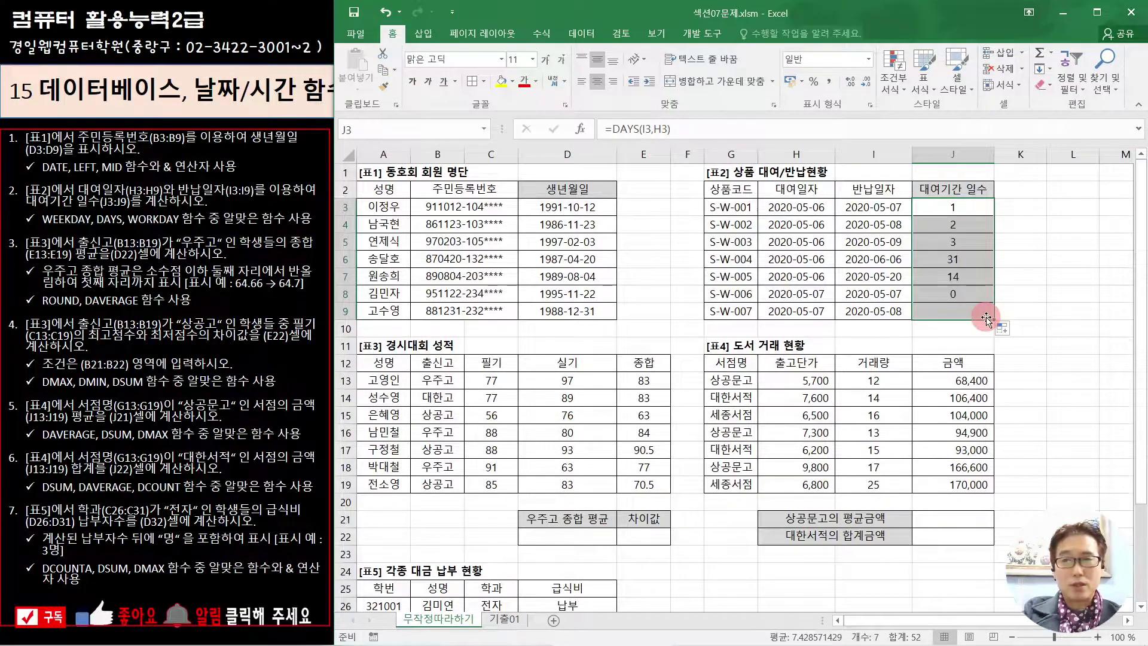
Step: Start a ROUND function in D22, under 우주고 종합 평균, and open its function arguments
{"action": "left_click", "coordinate": [563, 537]}
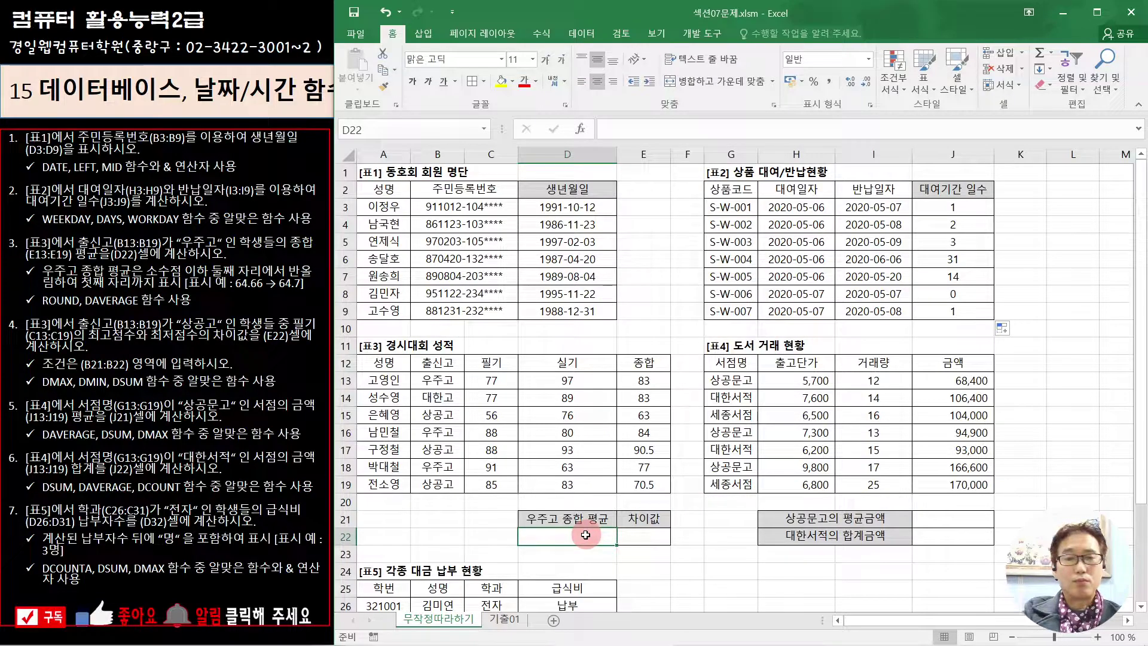
{"action": "type", "text": "="}
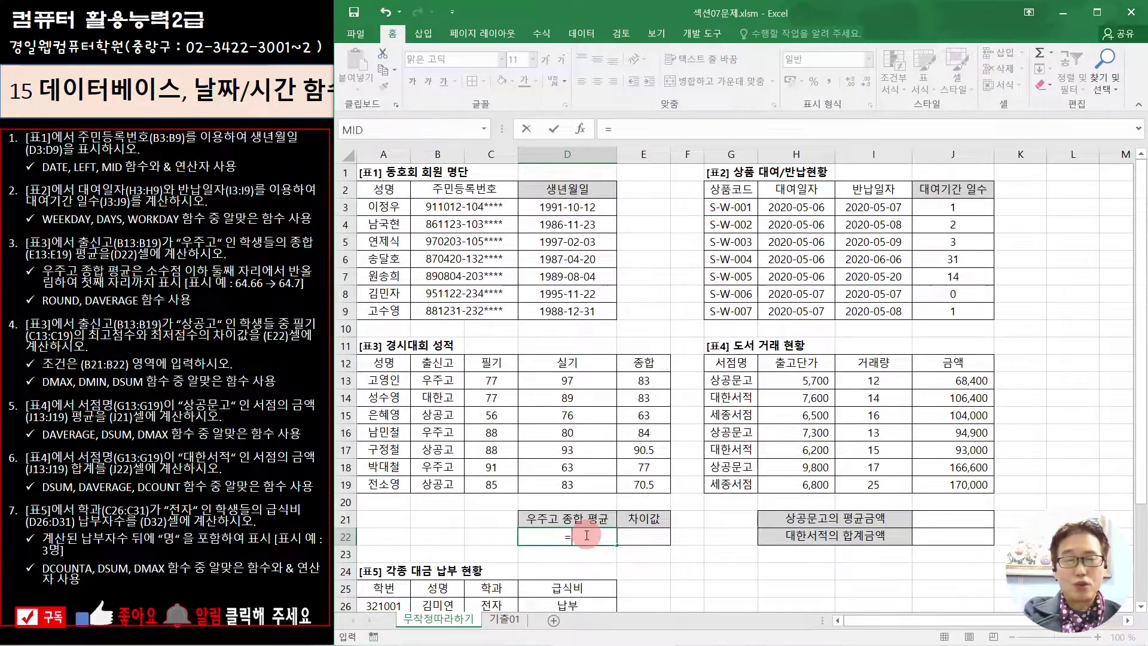
{"action": "type", "text": "ro"}
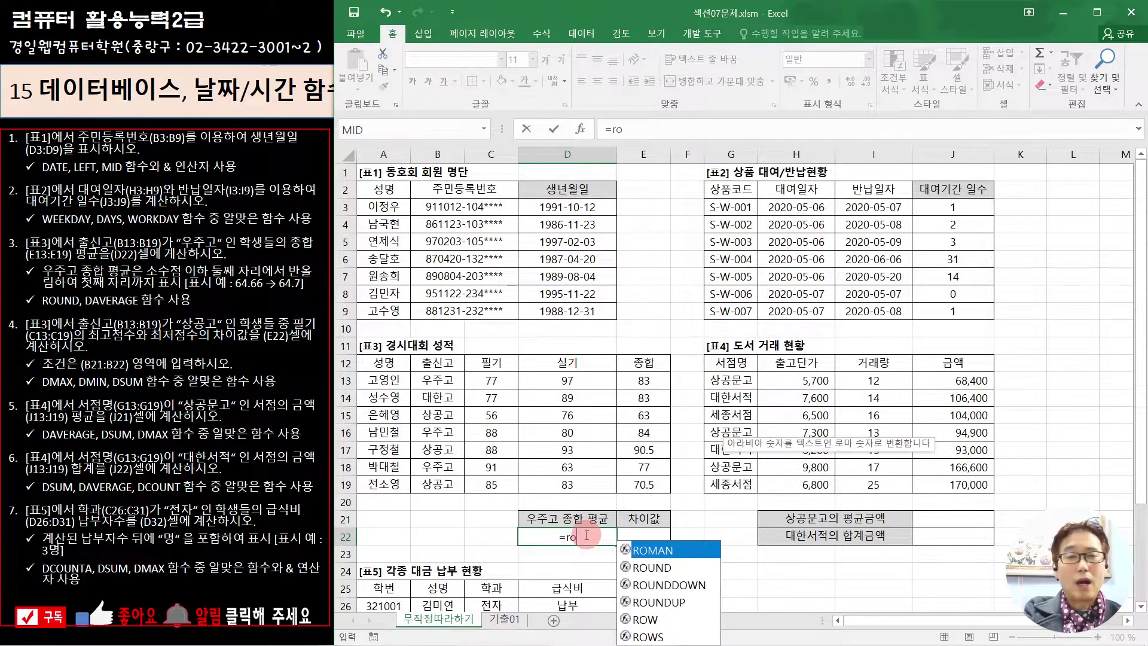
{"action": "double_click", "coordinate": [653, 569]}
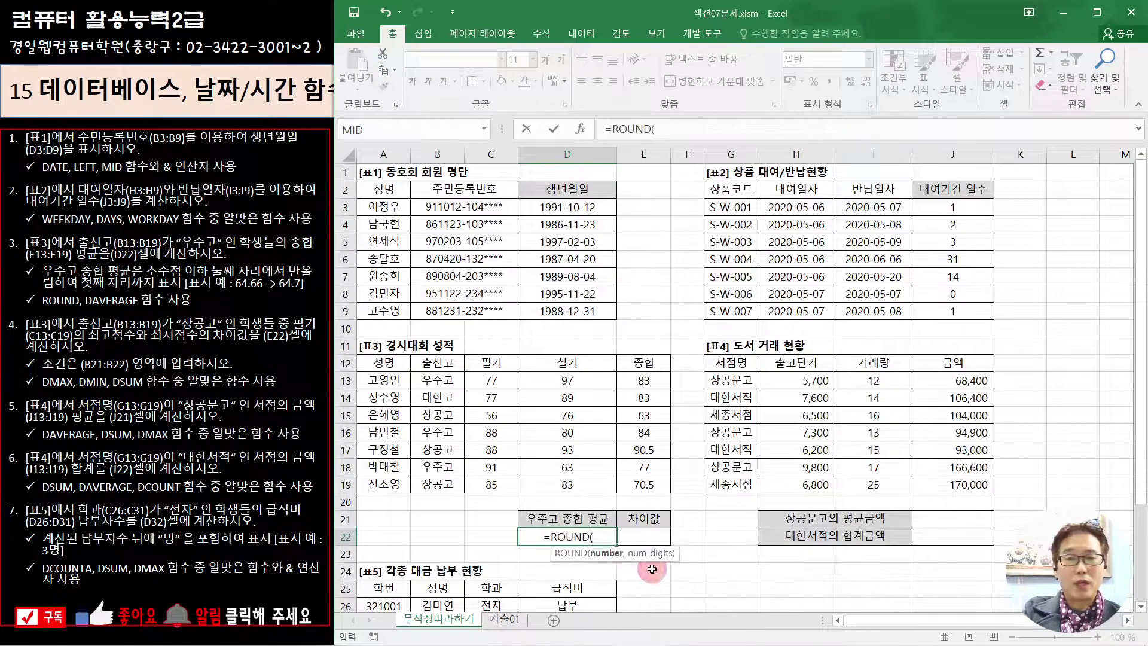
{"action": "left_click", "coordinate": [583, 129]}
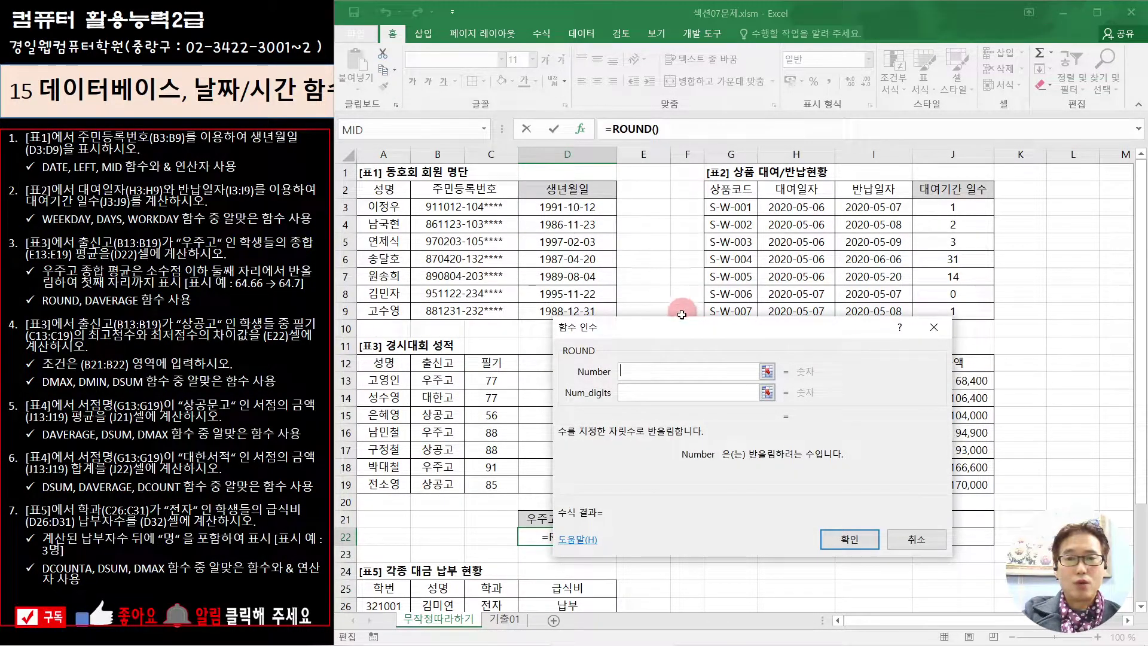
Step: Nest the DAVERAGE function in ROUND's Number argument, choosing it from the full list of functions
{"action": "left_click_drag", "start_coordinate": [677, 331], "coordinate": [746, 197]}
{"action": "left_click", "coordinate": [490, 151]}
{"action": "left_click", "coordinate": [484, 129]}
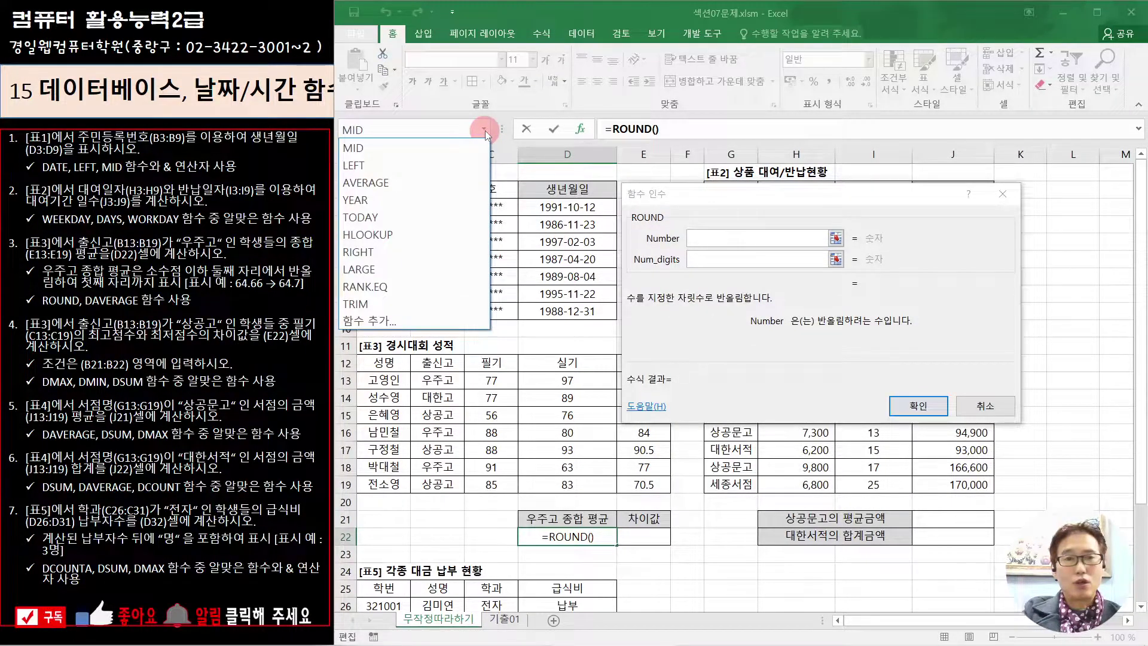
{"action": "left_click", "coordinate": [413, 321]}
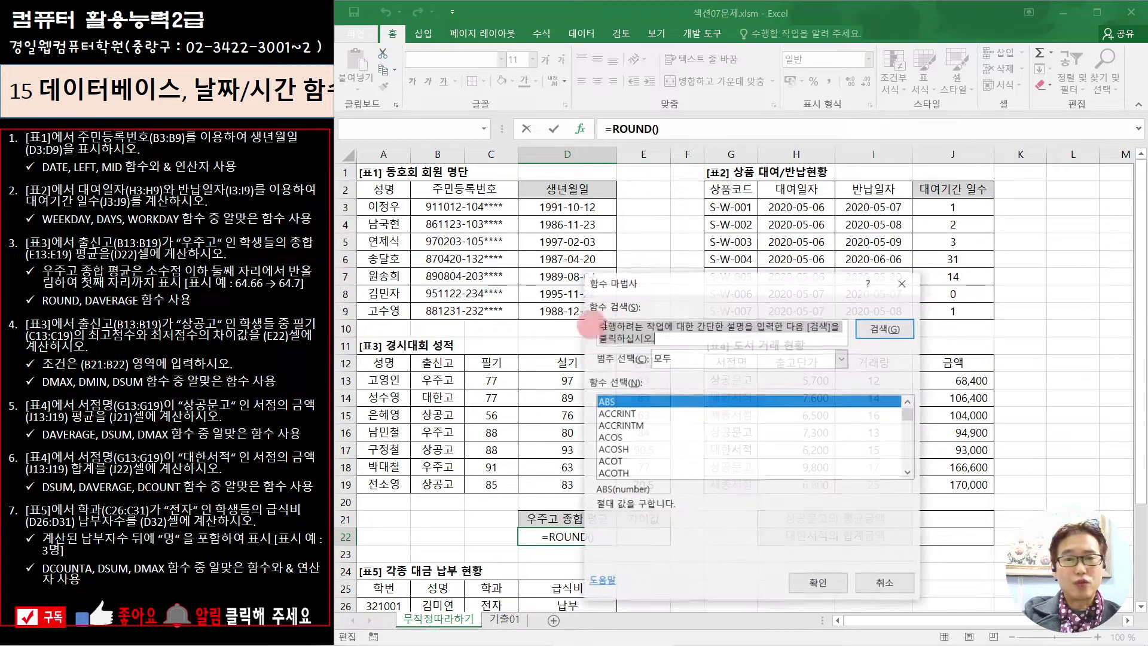
{"action": "left_click", "coordinate": [769, 424]}
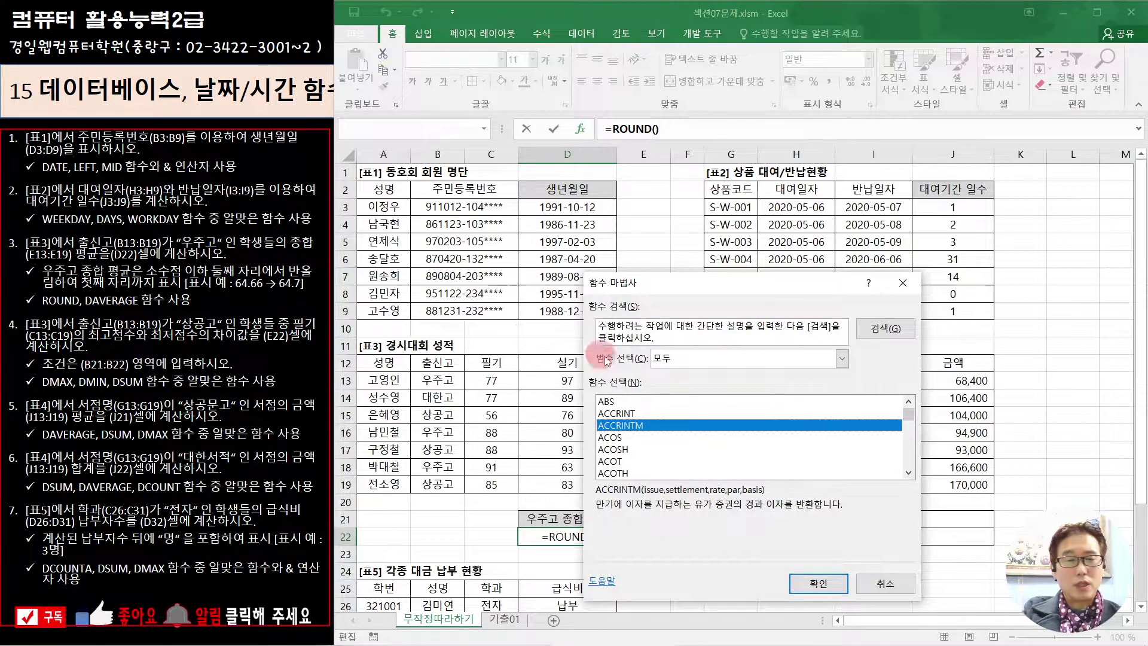
{"action": "key", "text": "d"}
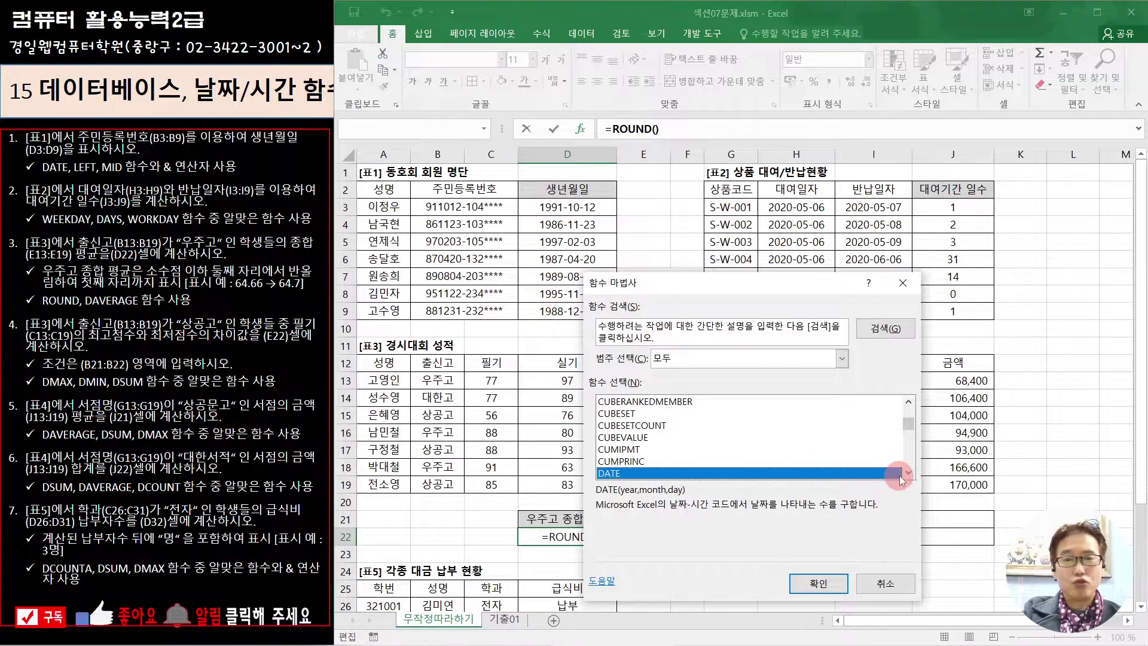
{"action": "scroll", "coordinate": [909, 476], "scroll_direction": "down", "scroll_amount": 2}
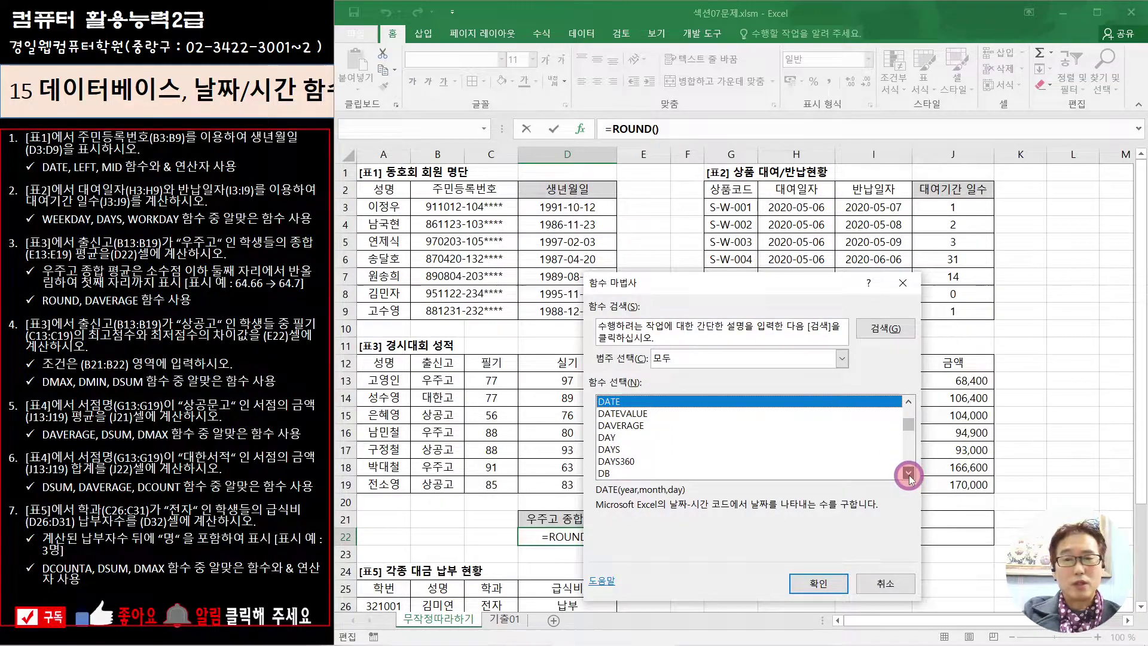
{"action": "left_click", "coordinate": [631, 426]}
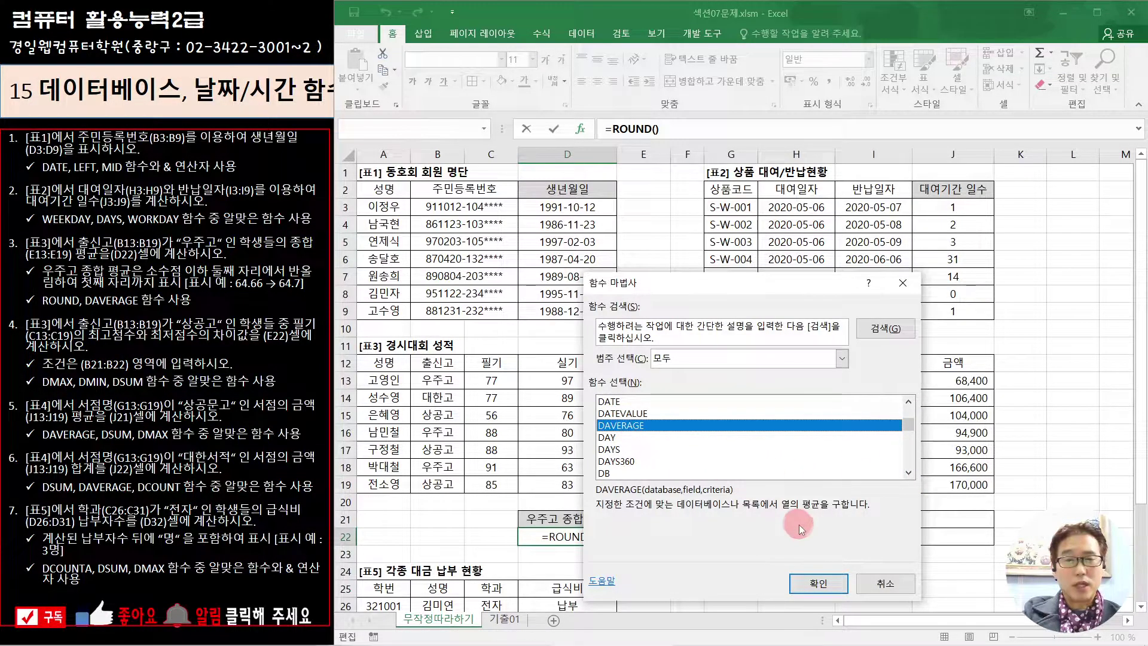
{"action": "left_click", "coordinate": [819, 579]}
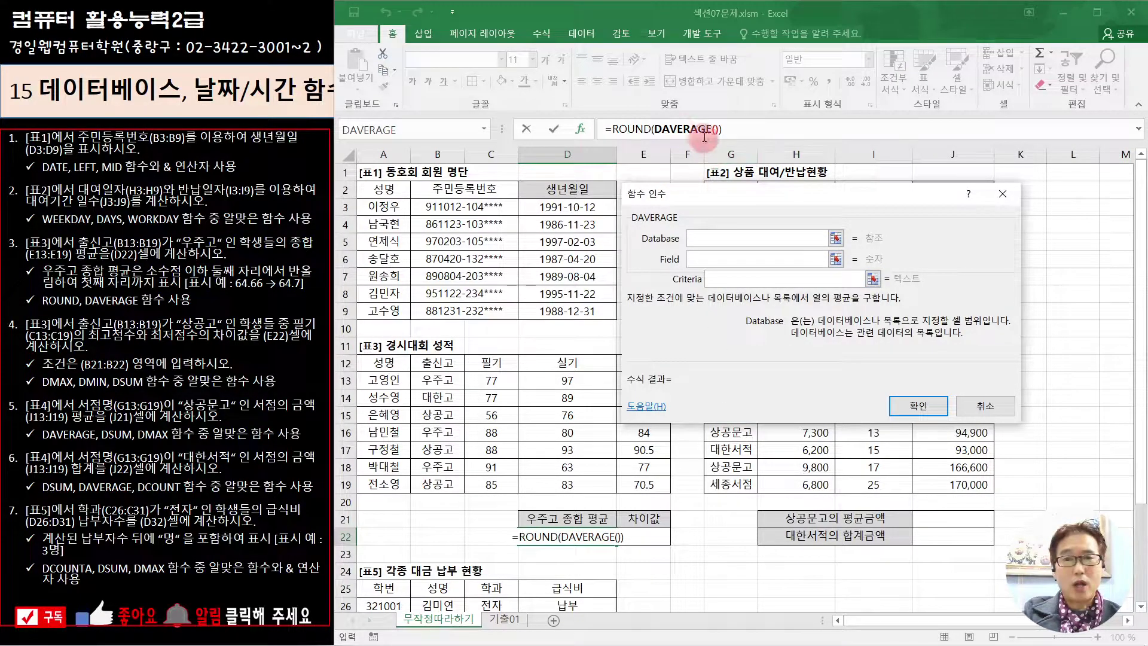
Step: Set the DAVERAGE Database argument to the whole contest score table with its headings, A12:E19
{"action": "left_click", "coordinate": [671, 129]}
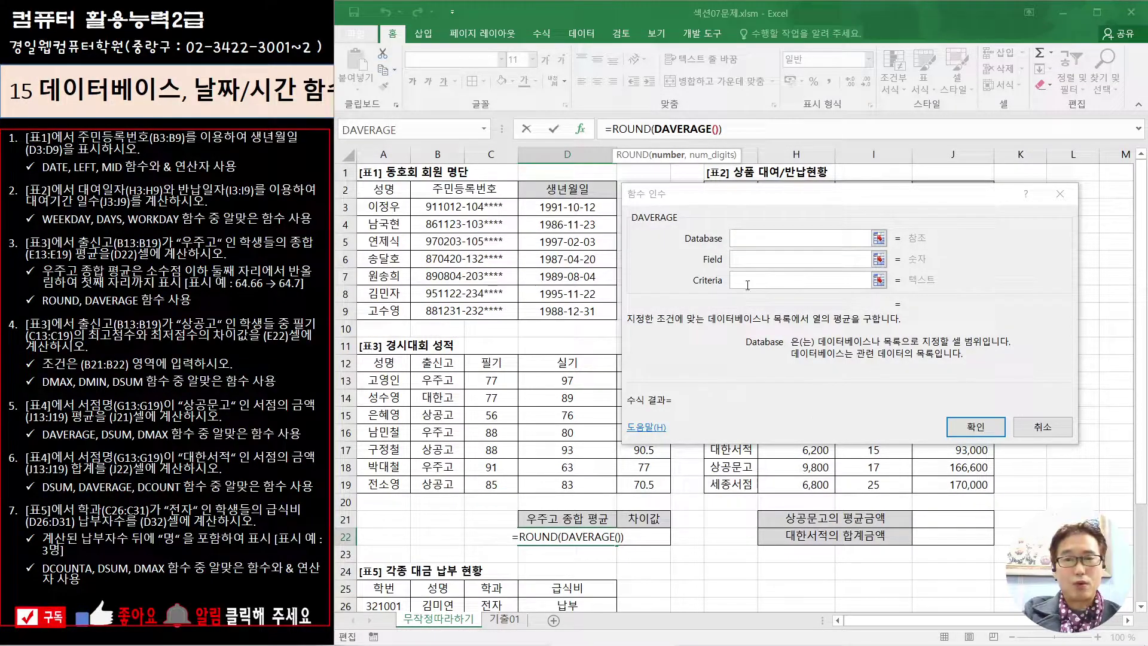
{"action": "left_click", "coordinate": [754, 237]}
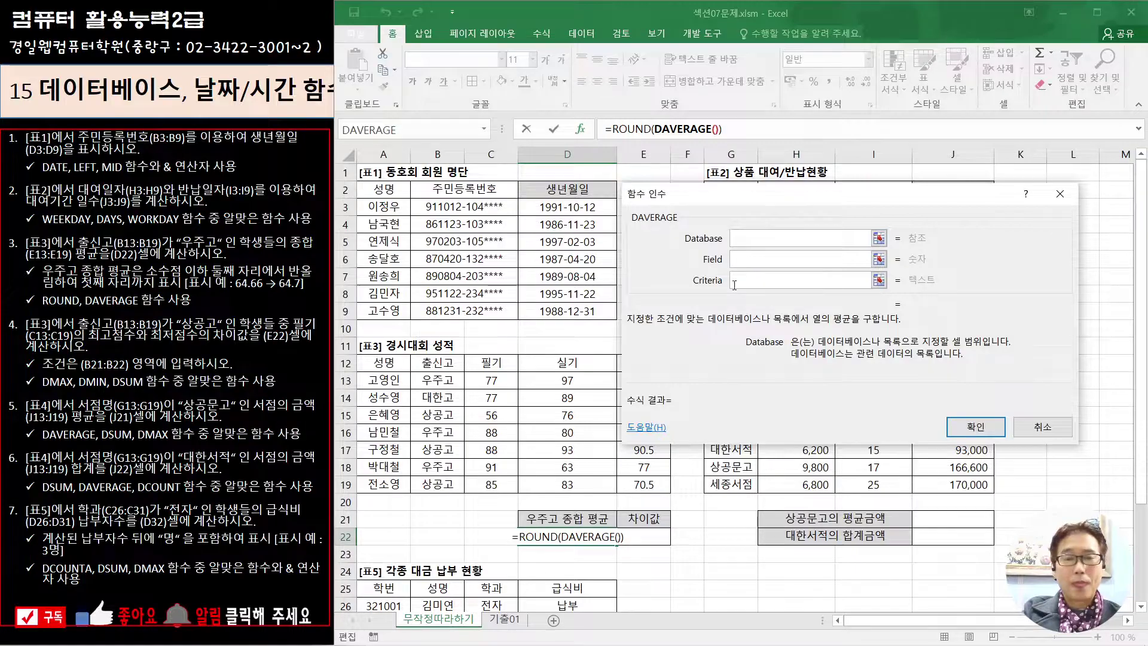
{"action": "left_click_drag", "start_coordinate": [364, 362], "coordinate": [629, 484]}
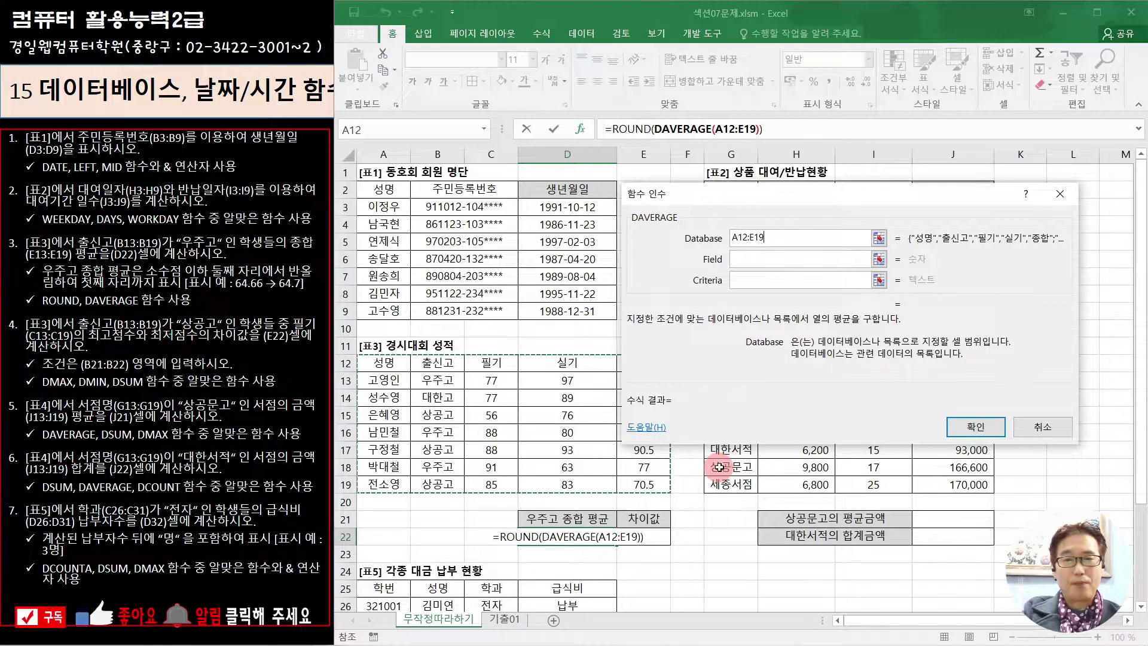
Step: Try column number 5 as the DAVERAGE Field argument, and replace it with the 종합 heading cell E12
{"action": "left_click", "coordinate": [745, 261]}
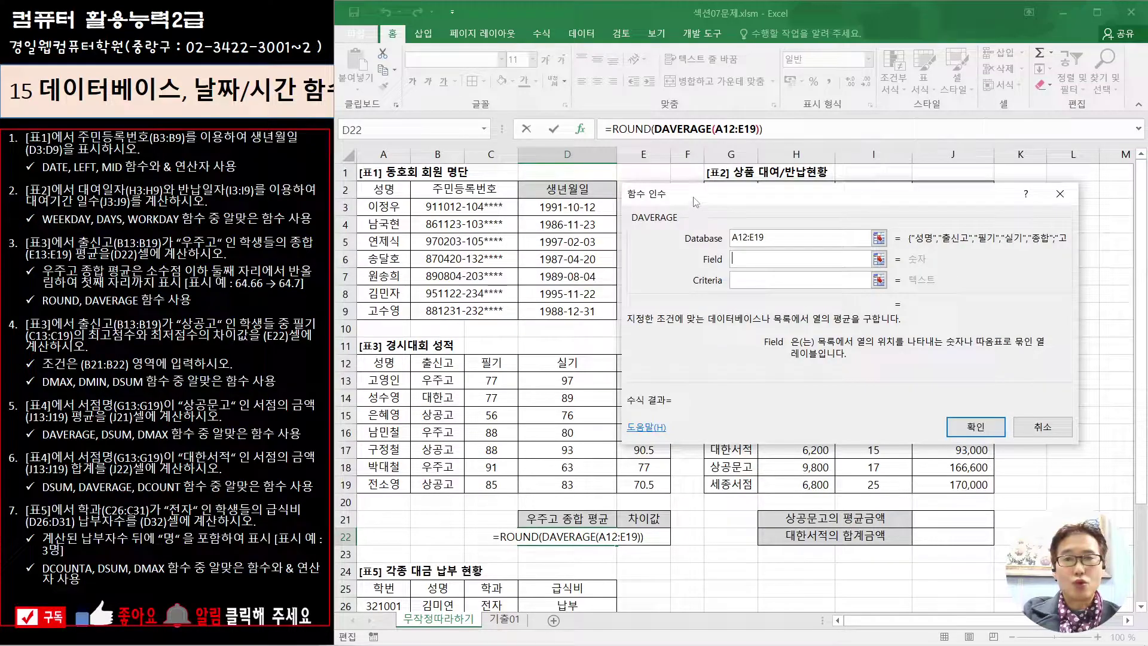
{"action": "left_click_drag", "start_coordinate": [694, 198], "coordinate": [753, 209]}
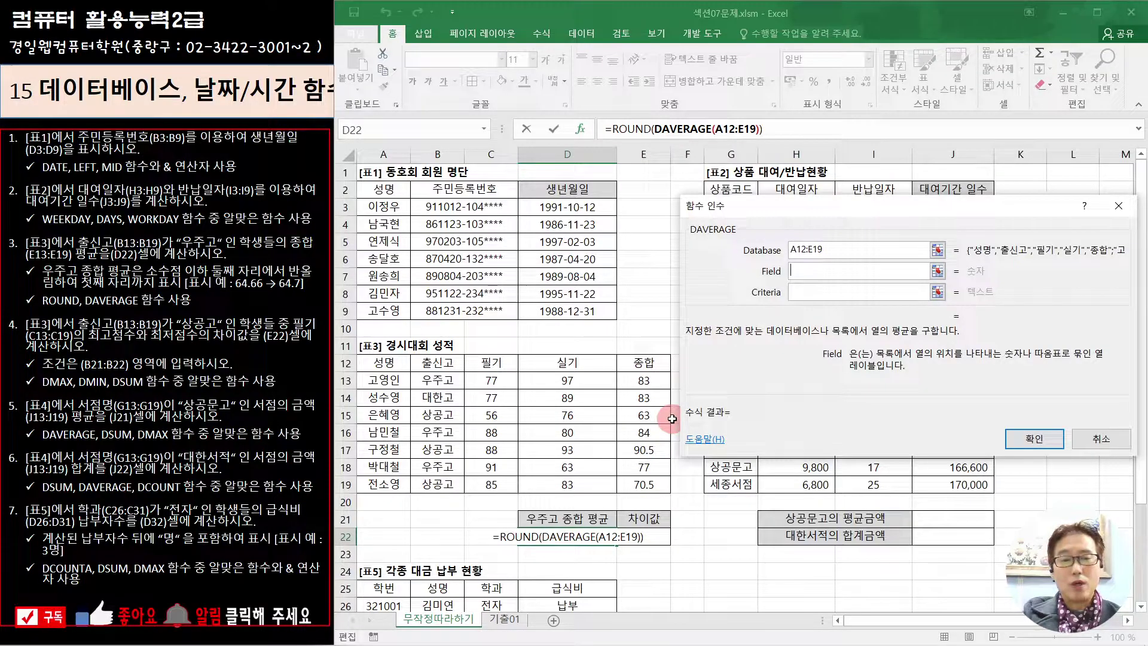
{"action": "type", "text": "5"}
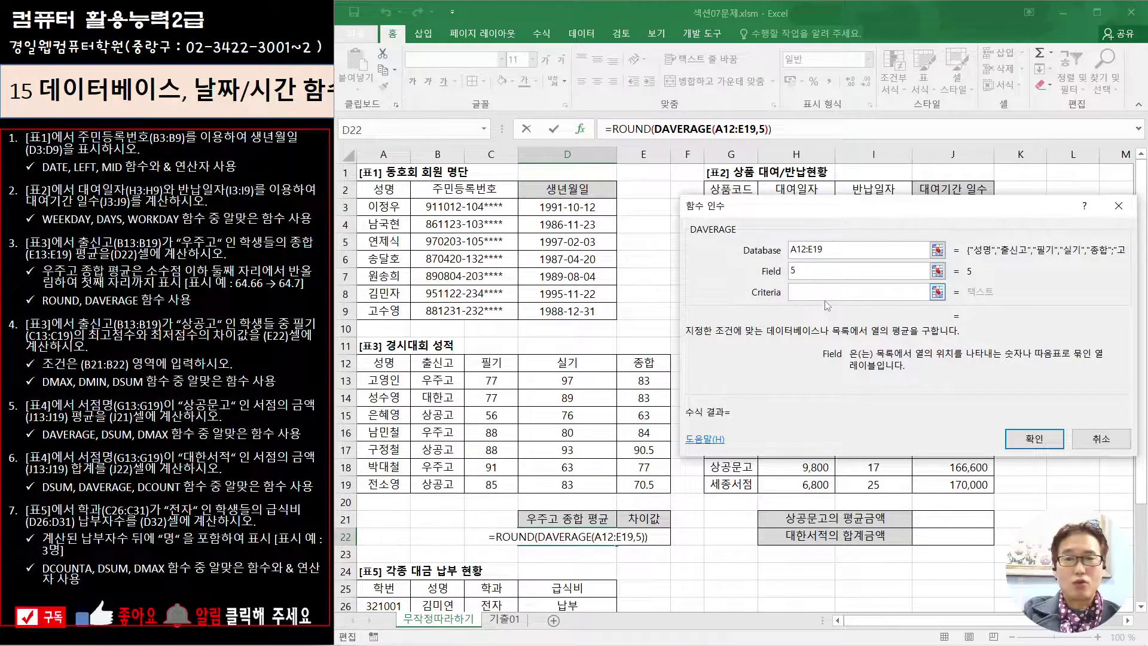
{"action": "type", "text": "+"}
{"action": "left_click", "coordinate": [643, 364]}
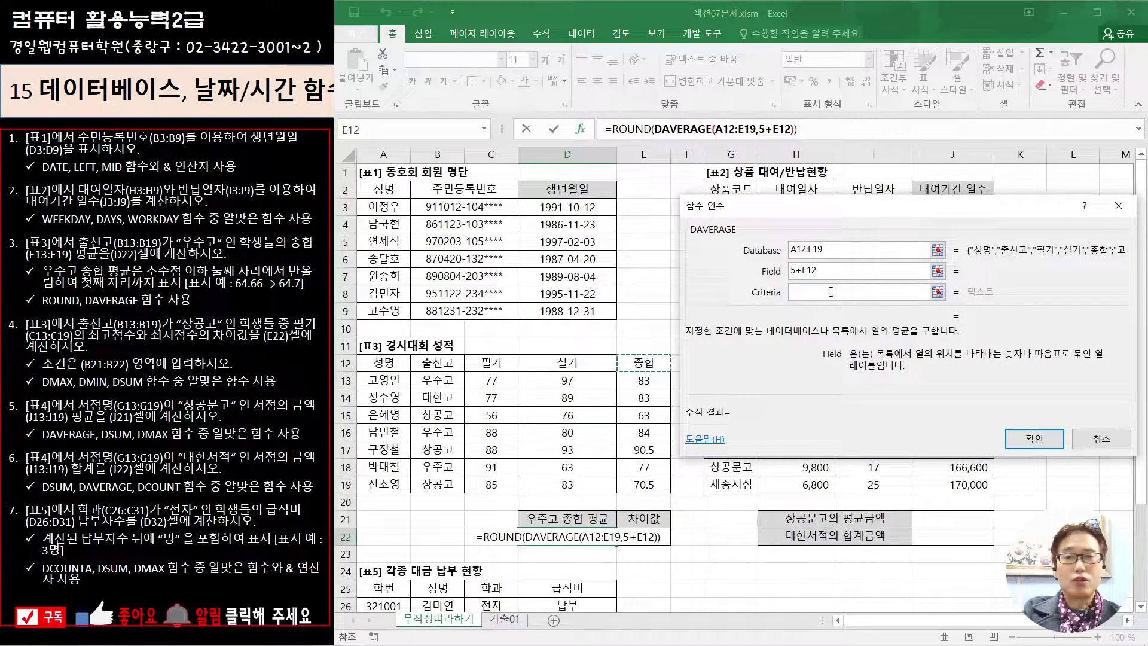
{"action": "left_click_drag", "start_coordinate": [825, 272], "coordinate": [697, 273]}
{"action": "left_click", "coordinate": [649, 357]}
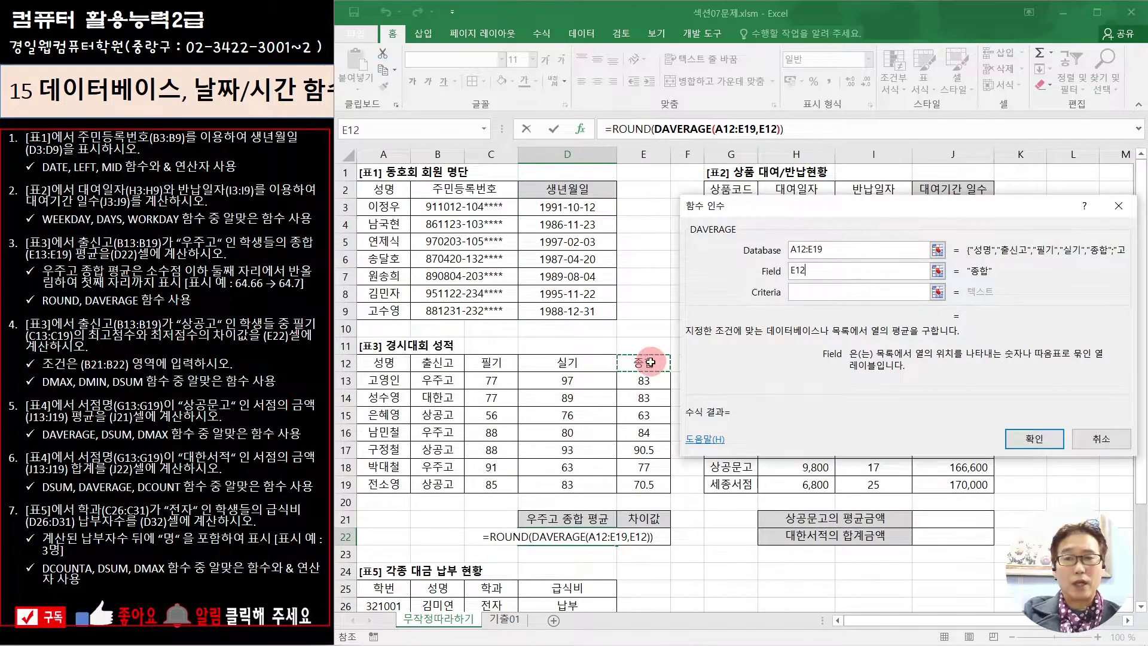
Step: Set the DAVERAGE Criteria argument to B12:B13, the 출신고 heading with 우주고 below it
{"action": "left_click", "coordinate": [804, 293]}
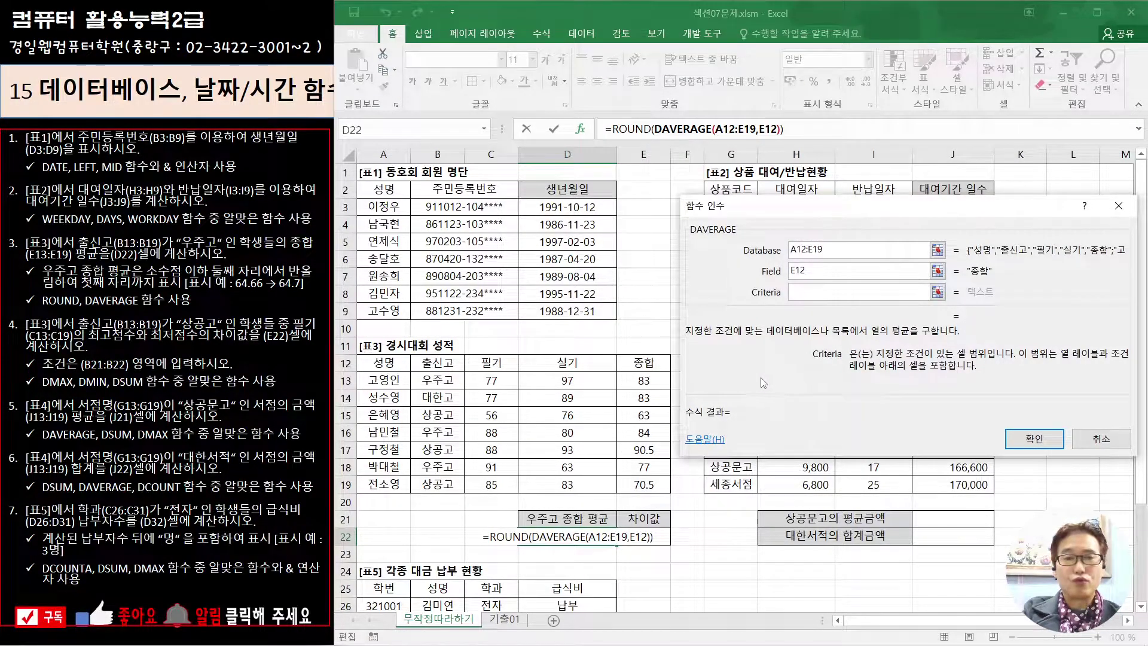
{"action": "left_click_drag", "start_coordinate": [446, 362], "coordinate": [446, 376]}
{"action": "left_click", "coordinate": [440, 381]}
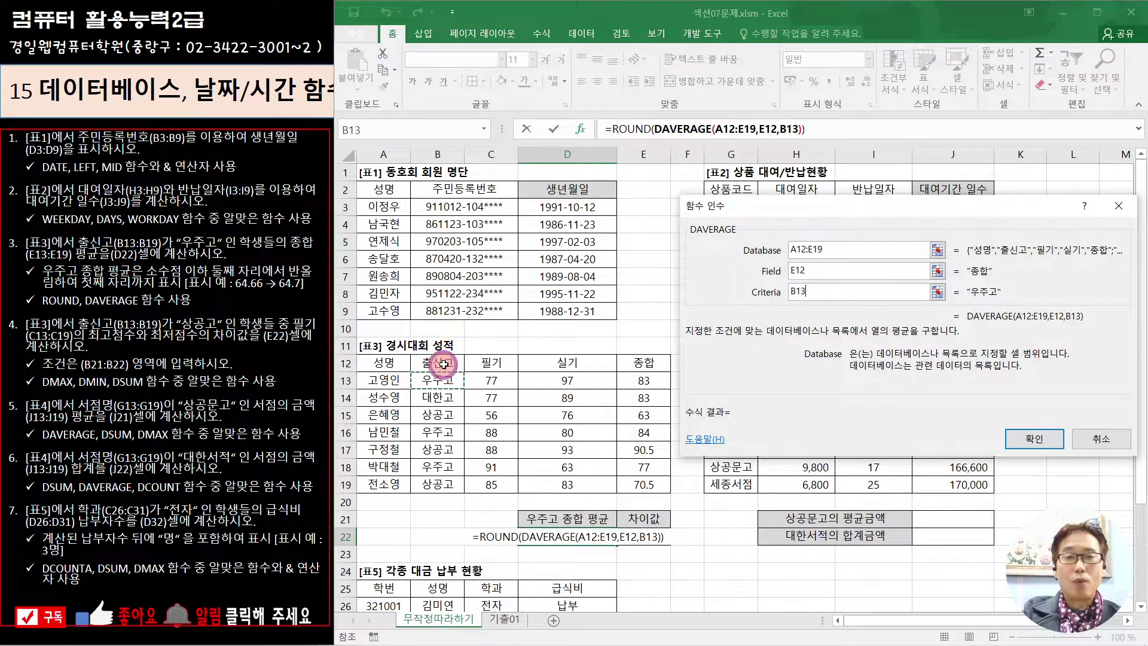
{"action": "left_click_drag", "start_coordinate": [444, 364], "coordinate": [444, 381]}
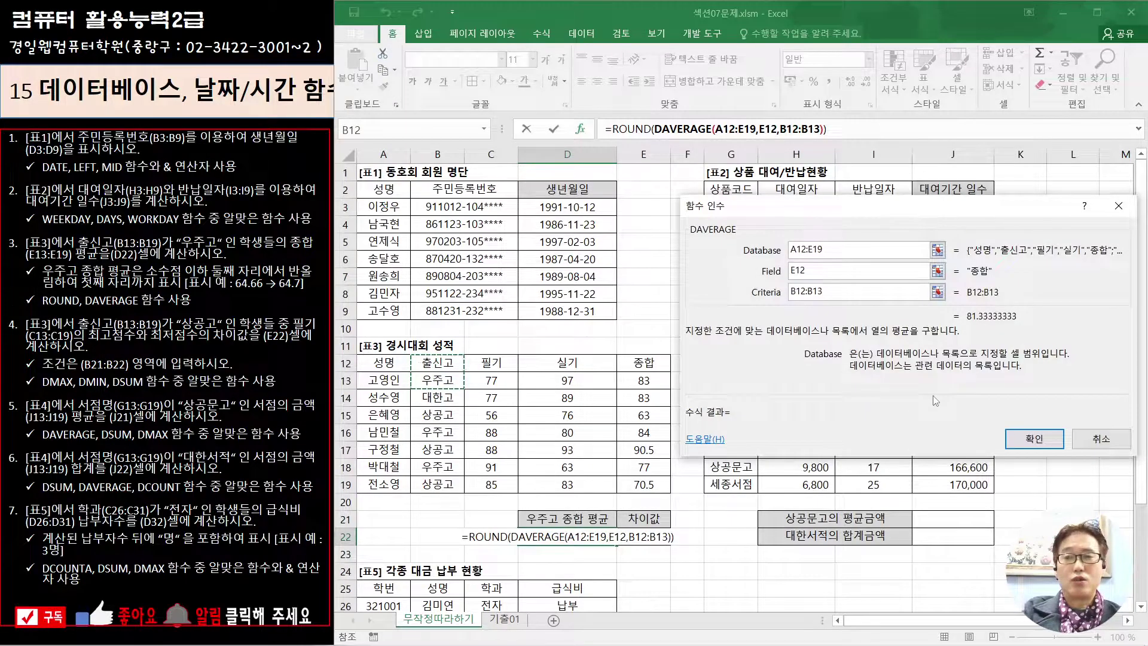
Step: Return from DAVERAGE to the outer ROUND arguments, set Num_digits to 1, and complete the formula in D22
{"action": "left_click_drag", "start_coordinate": [935, 401], "coordinate": [777, 416]}
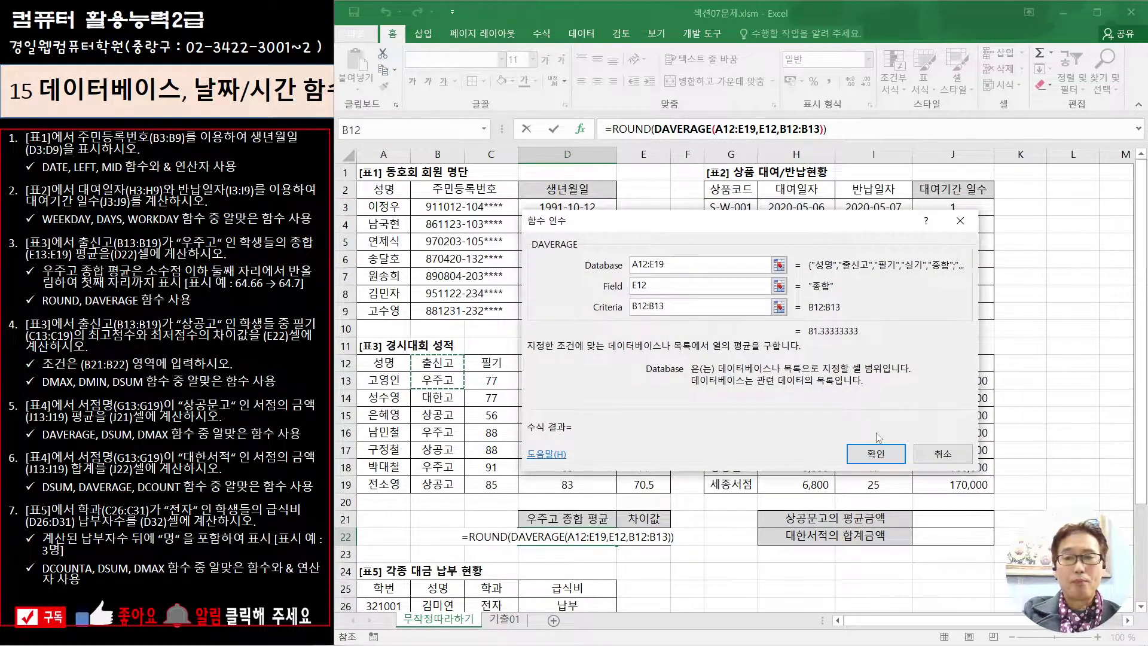
{"action": "left_click", "coordinate": [636, 129]}
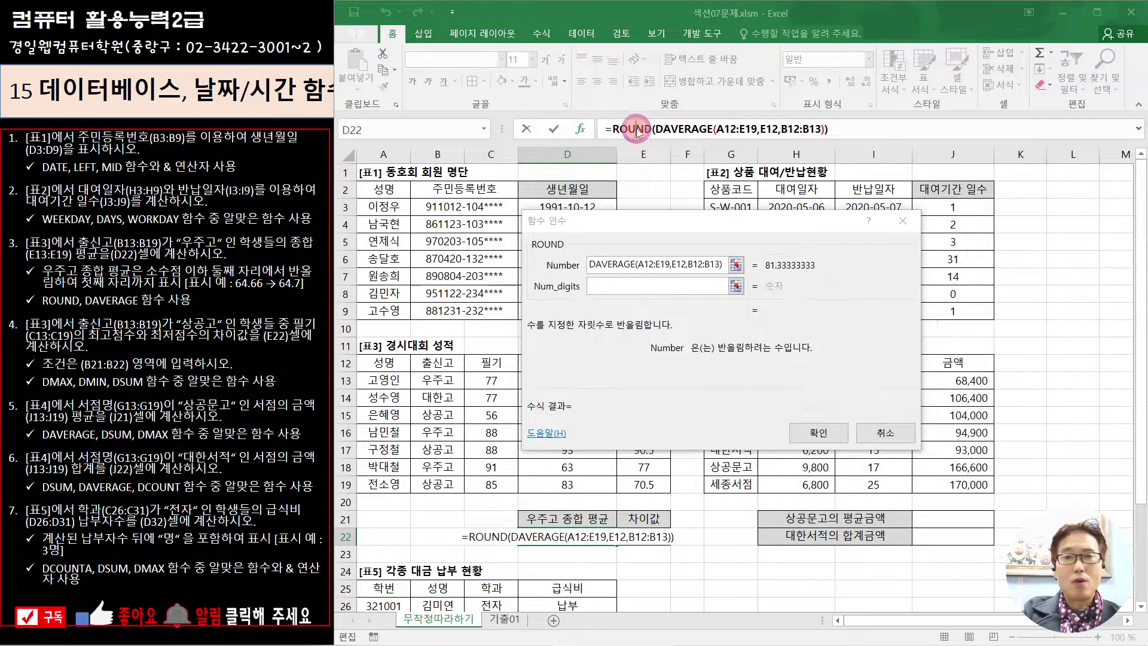
{"action": "left_click", "coordinate": [650, 288]}
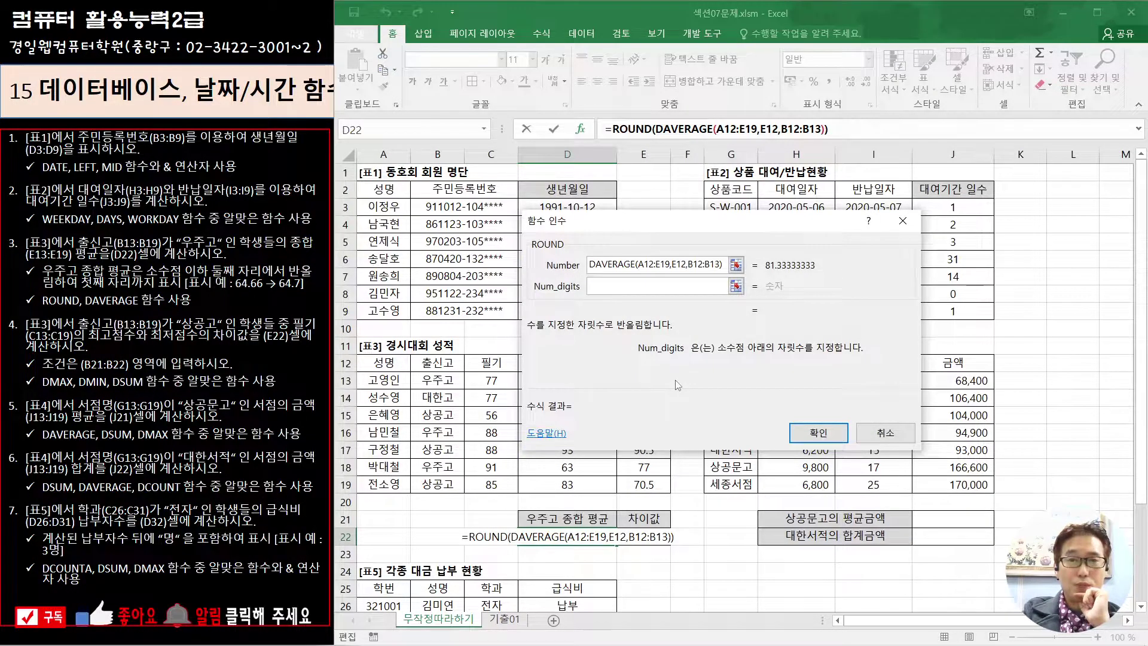
{"action": "type", "text": "1"}
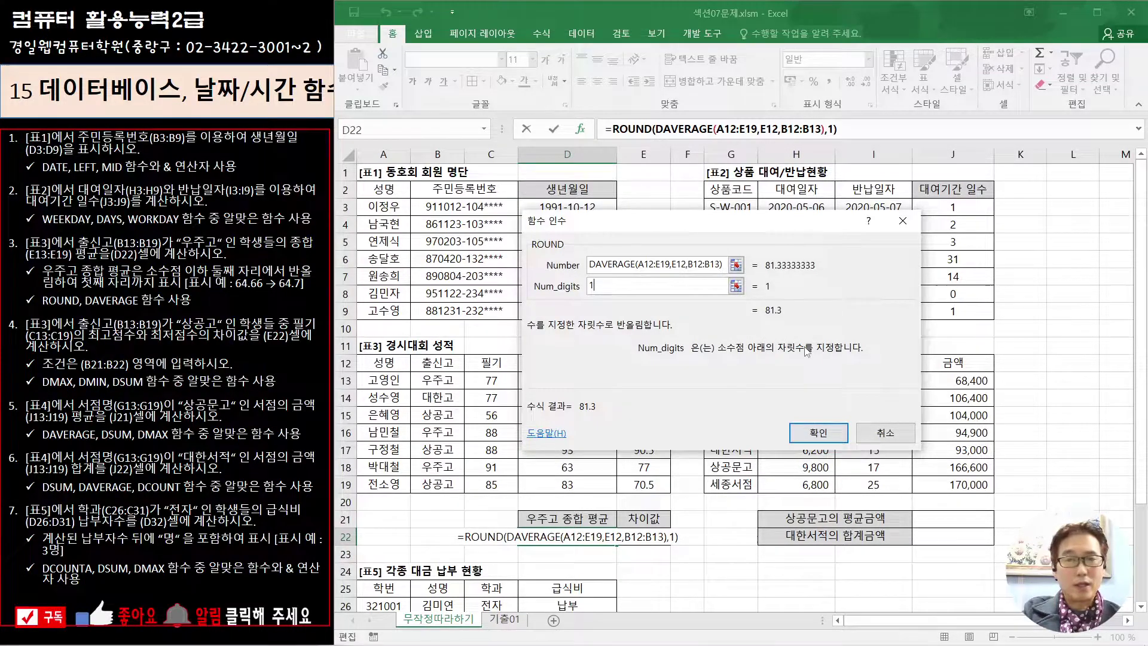
{"action": "left_click", "coordinate": [824, 436]}
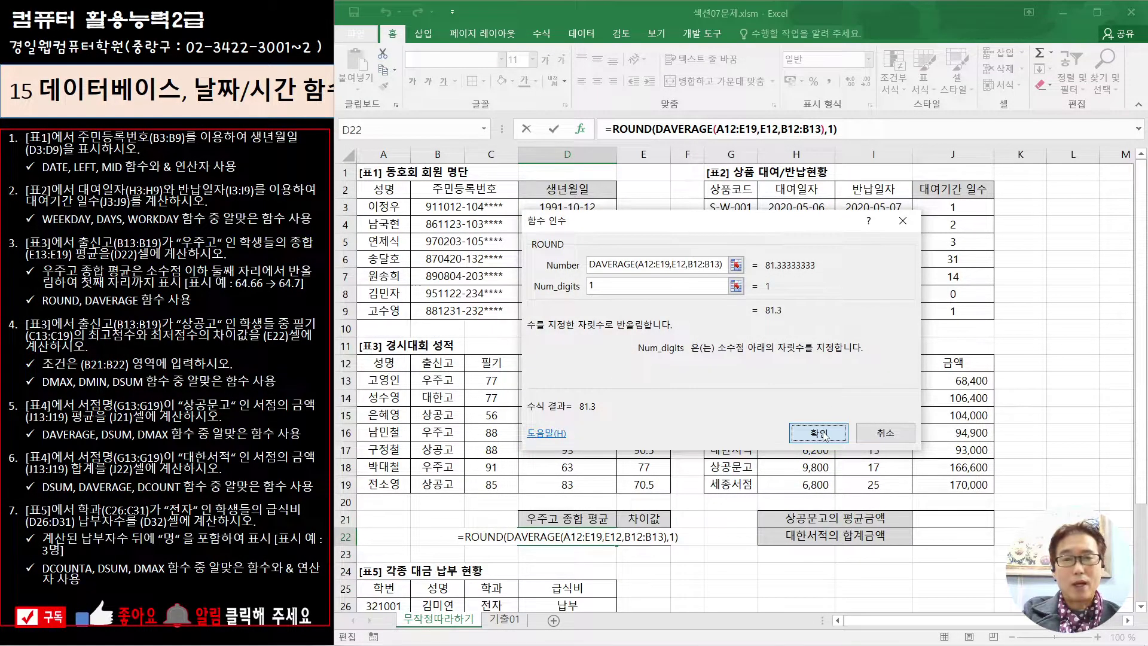
Step: Review the nested DAVERAGE arguments of the D22 formula, checking the Criteria range B12:B13
{"action": "left_click", "coordinate": [653, 529]}
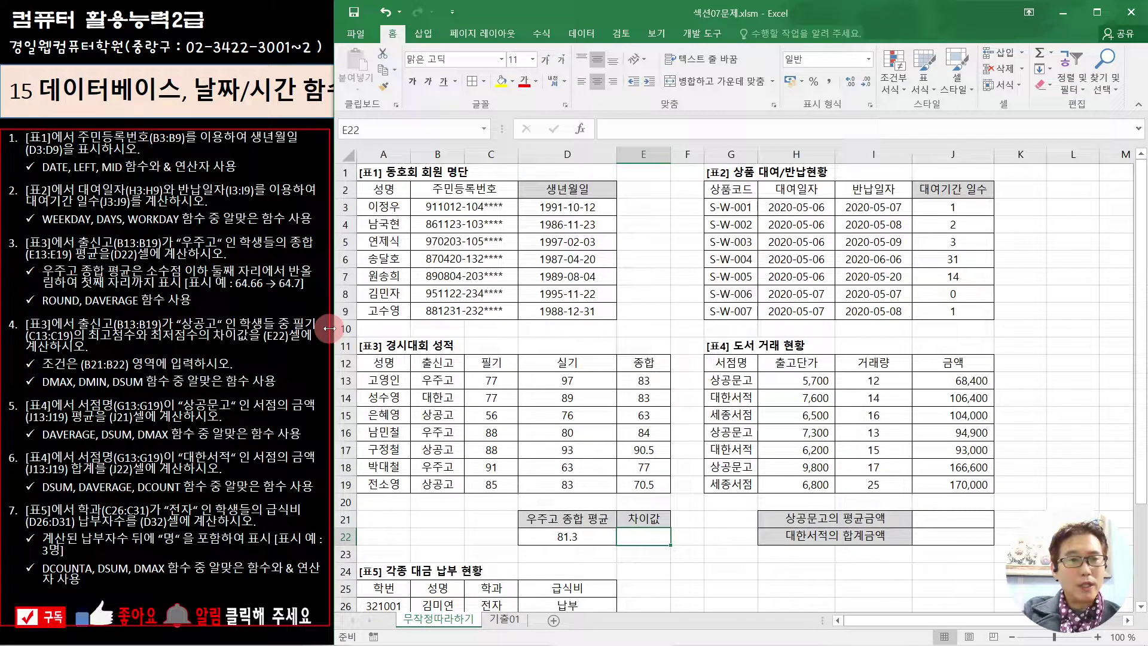
{"action": "left_click", "coordinate": [564, 536]}
{"action": "left_click", "coordinate": [682, 129]}
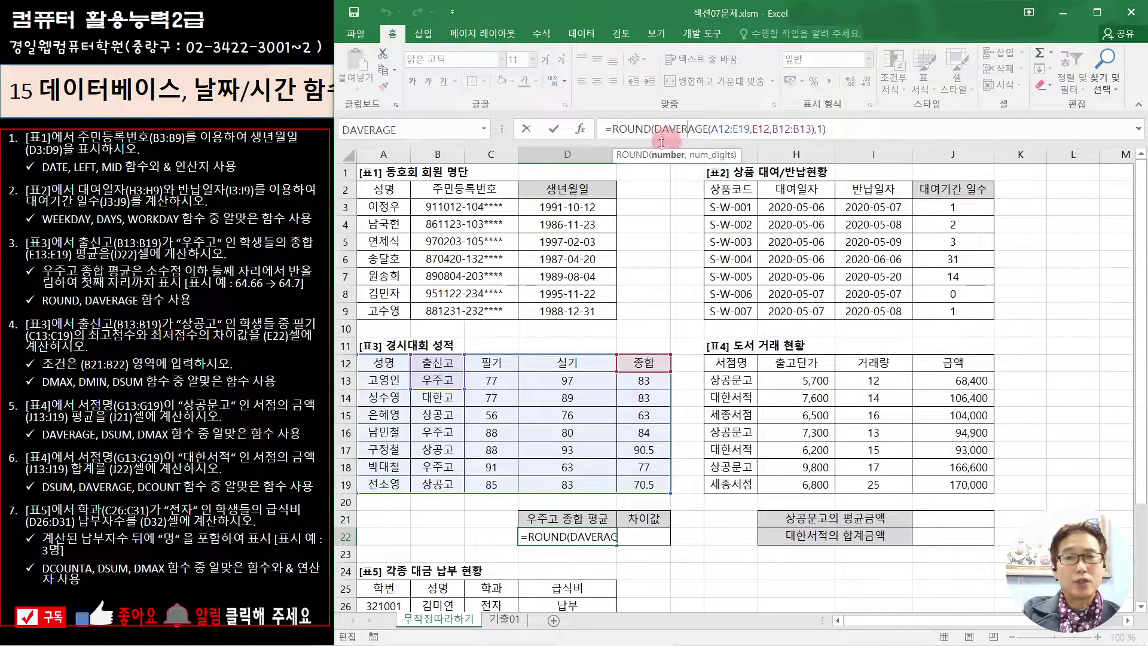
{"action": "left_click", "coordinate": [580, 130]}
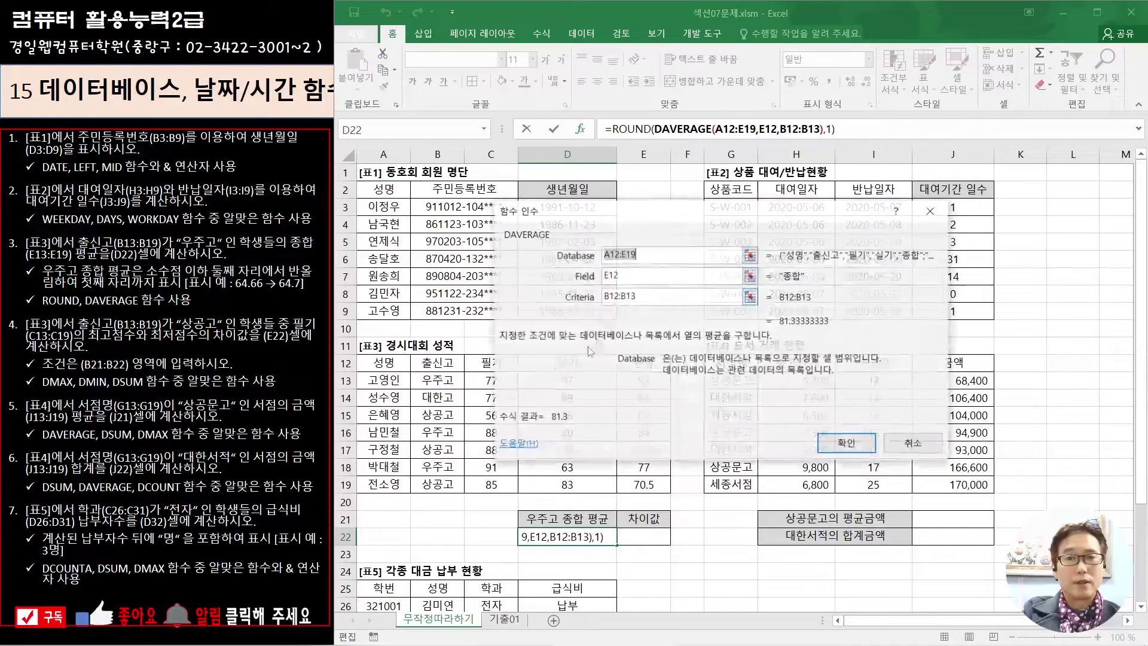
{"action": "left_click", "coordinate": [666, 298]}
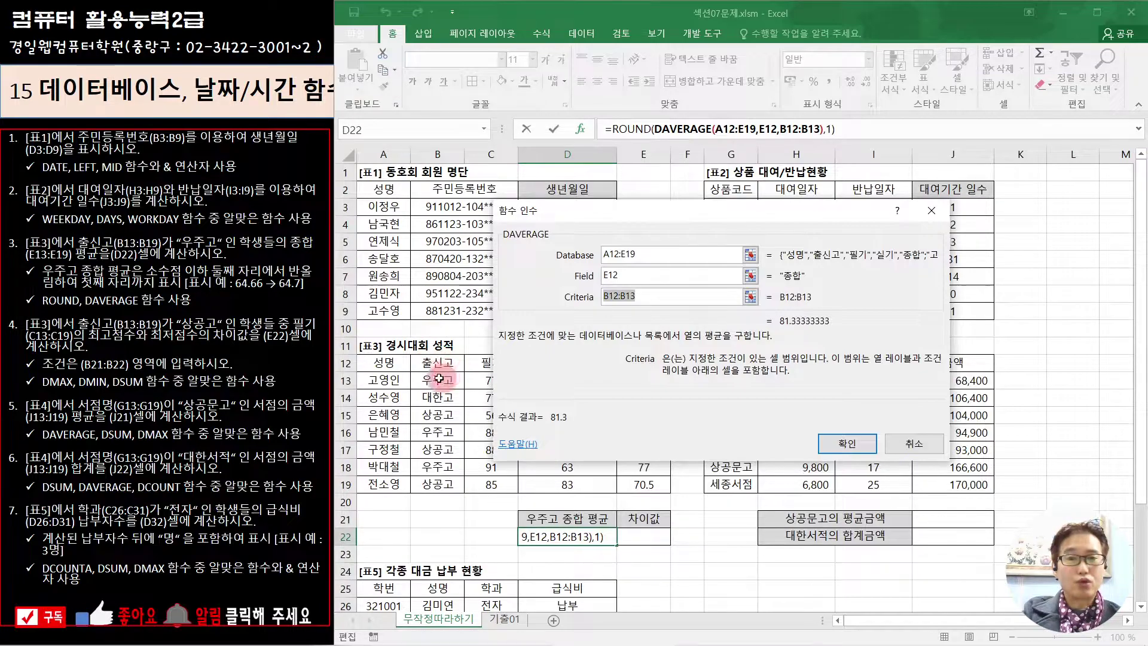
{"action": "left_click", "coordinate": [846, 443]}
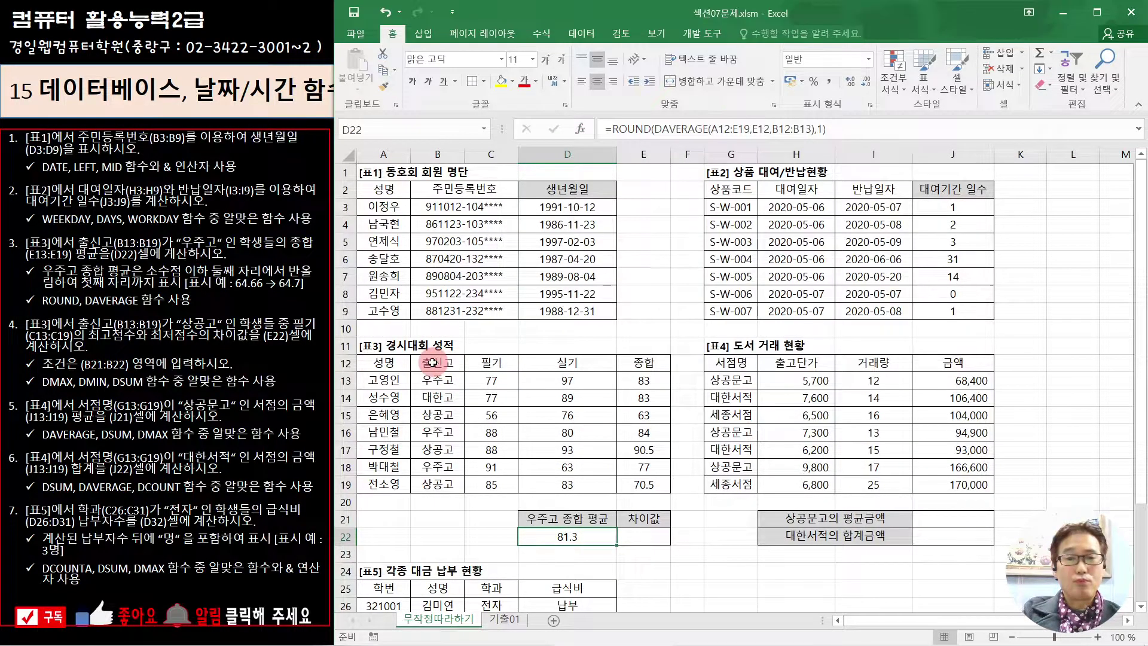
Step: Copy the 출신고 heading in B12 and the 상공고 entry in B15 together into B21:B22 as the criteria range
{"action": "left_click", "coordinate": [654, 537]}
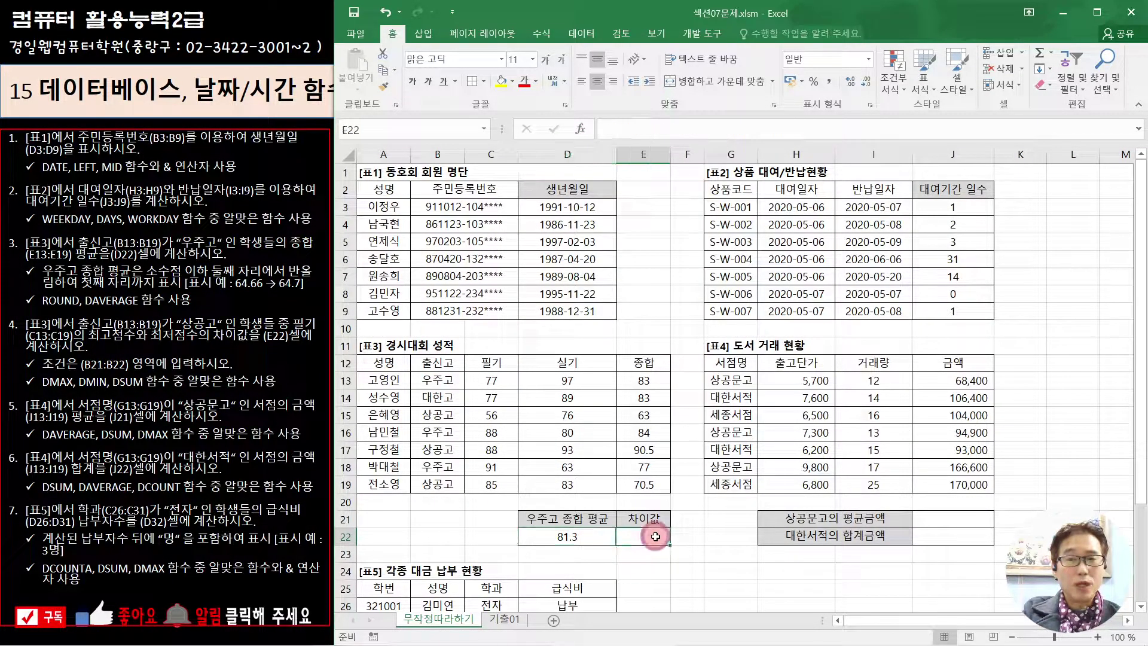
{"action": "left_click", "coordinate": [429, 363]}
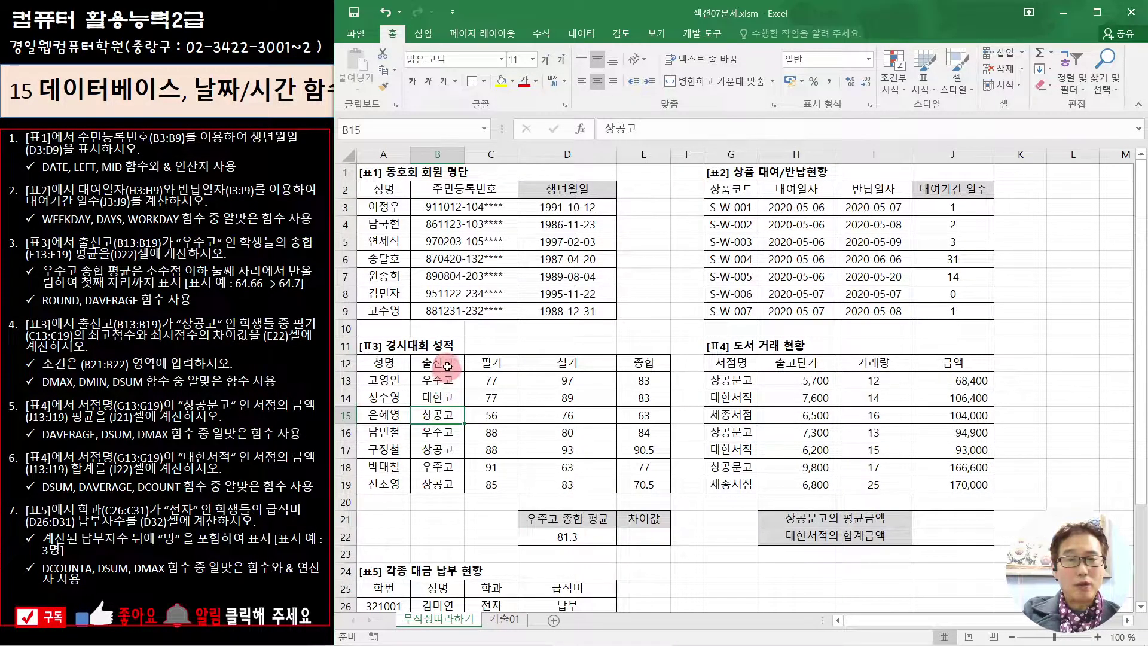
{"action": "left_click", "coordinate": [447, 413]}
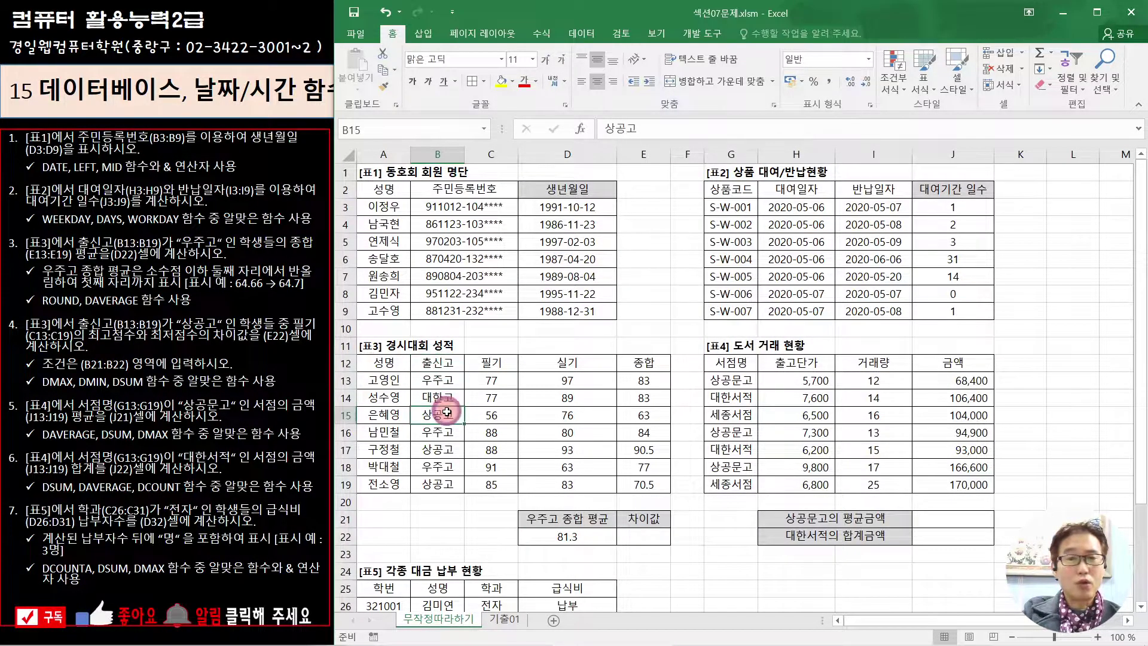
{"action": "left_click", "coordinate": [434, 363]}
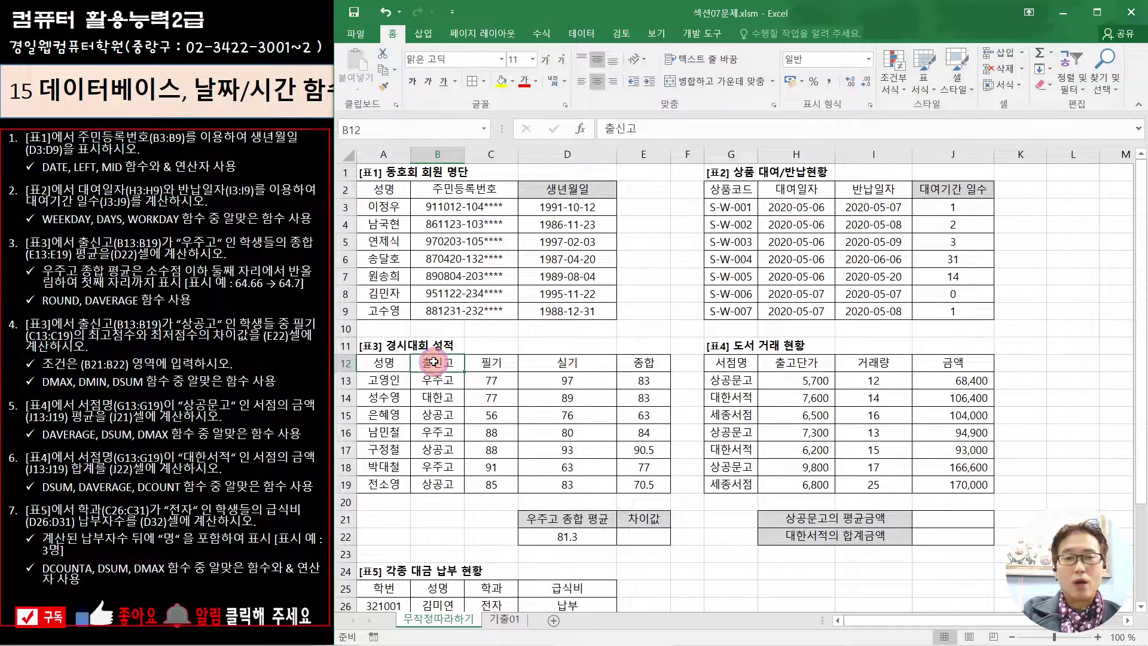
{"action": "left_click", "coordinate": [440, 415]}
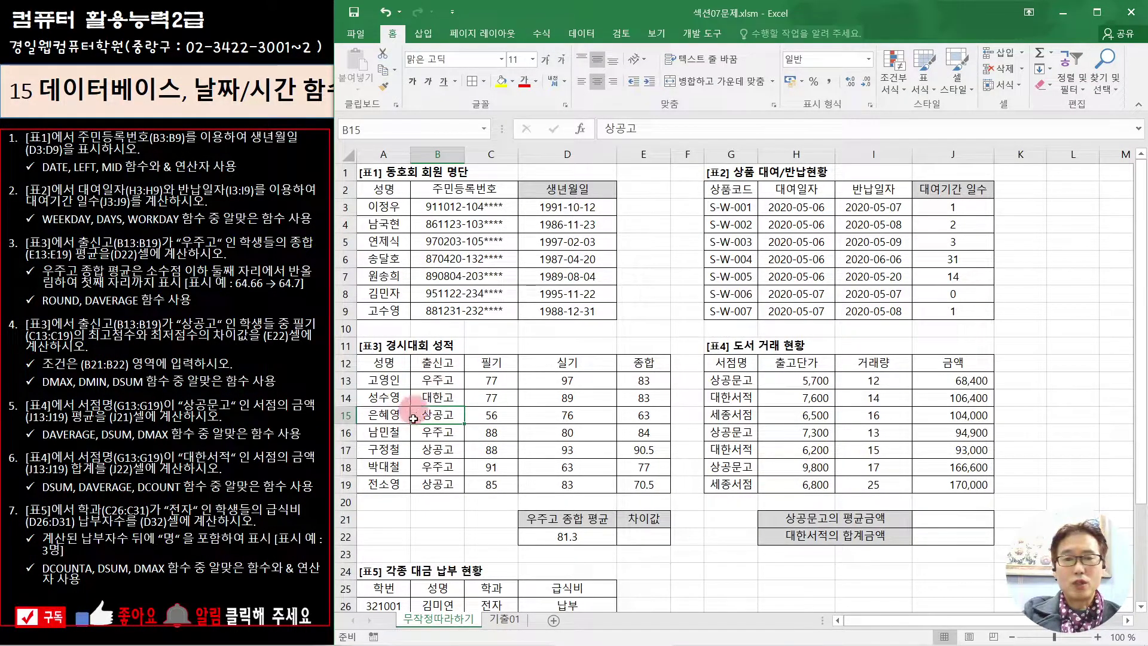
{"action": "left_click", "coordinate": [437, 362]}
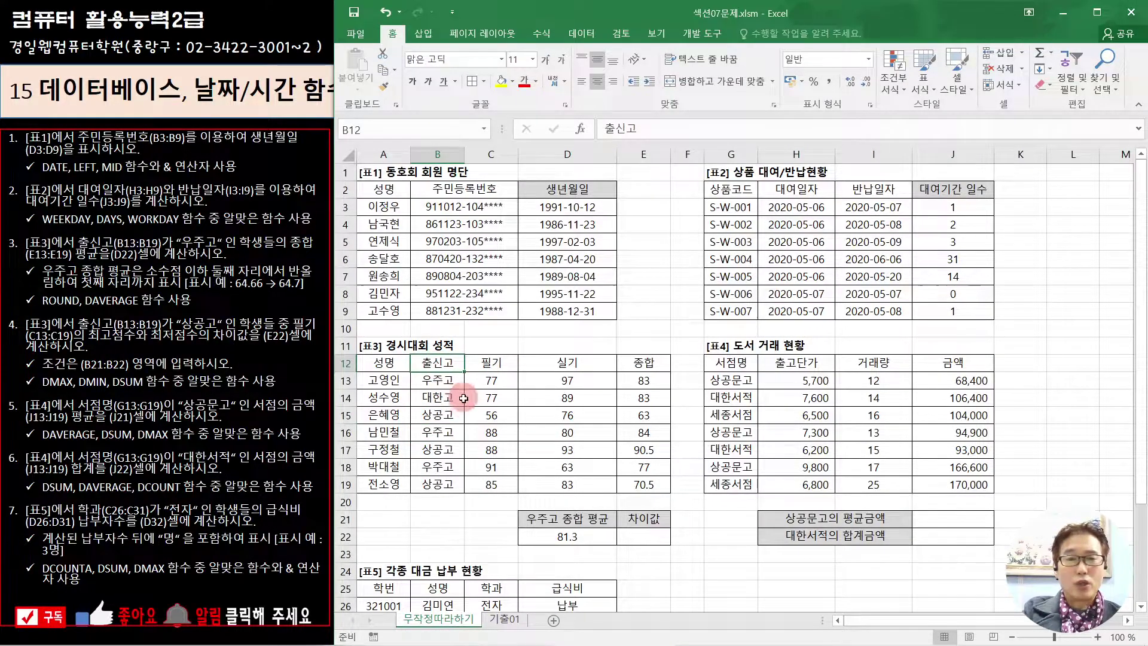
{"action": "left_click", "coordinate": [438, 419], "text": "ctrl"}
{"action": "key", "text": "ctrl+c"}
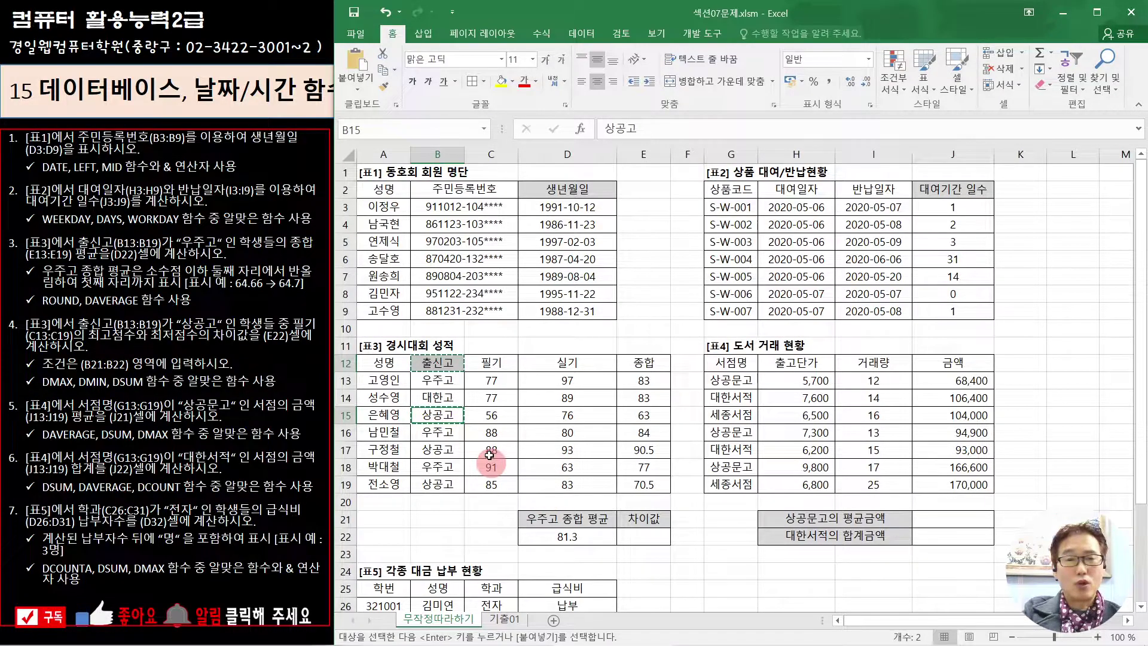
{"action": "left_click", "coordinate": [434, 517]}
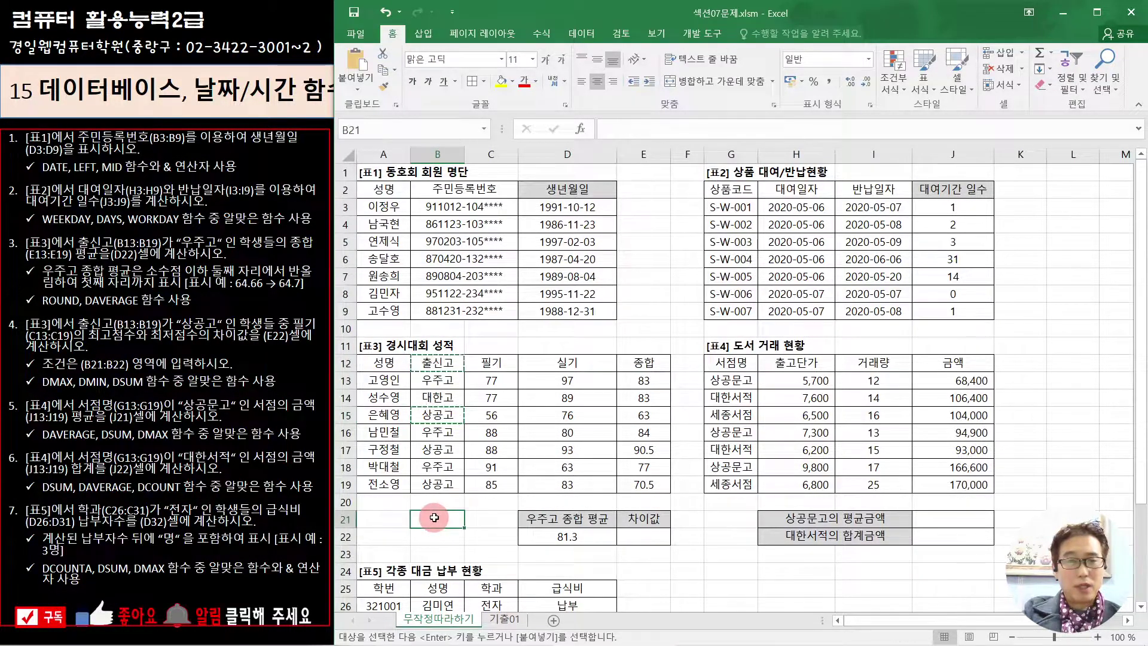
{"action": "key", "text": "ctrl+v"}
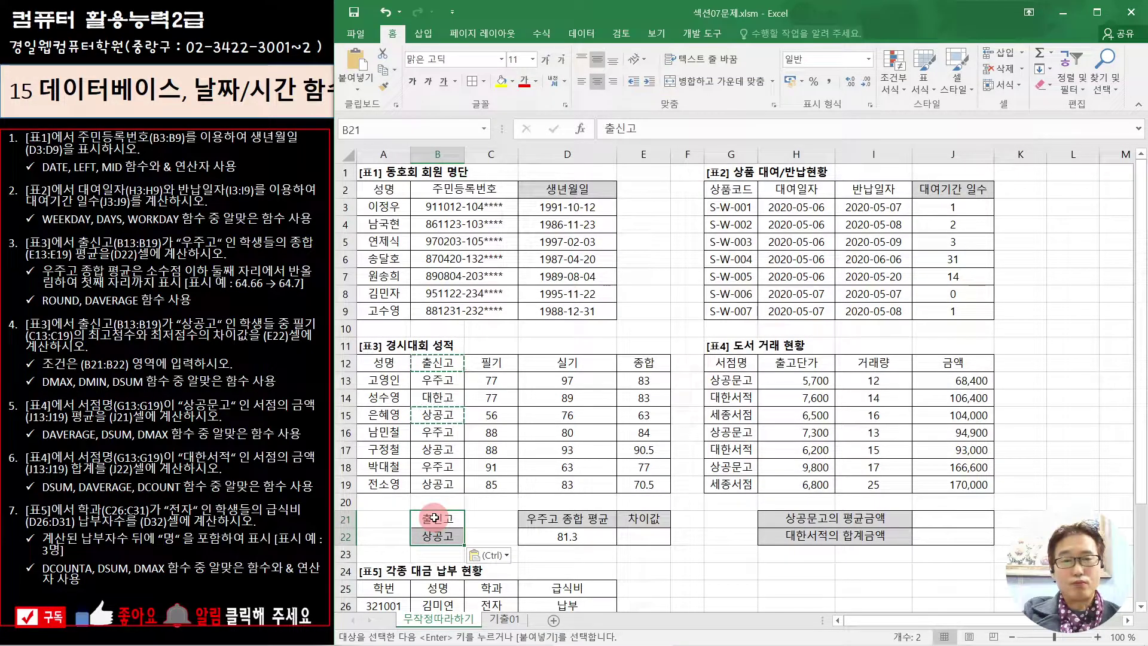
Step: Start a DMAX function in E22 with the contest score table A12:E19 as its Database argument
{"action": "left_click", "coordinate": [645, 535]}
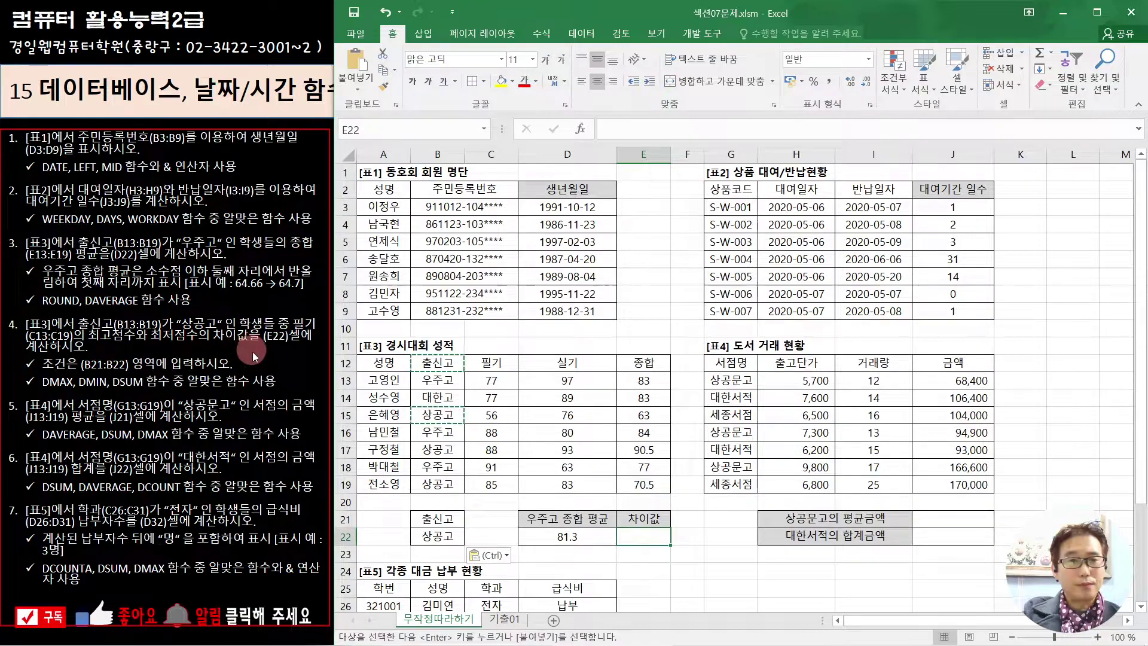
{"action": "type", "text": "="}
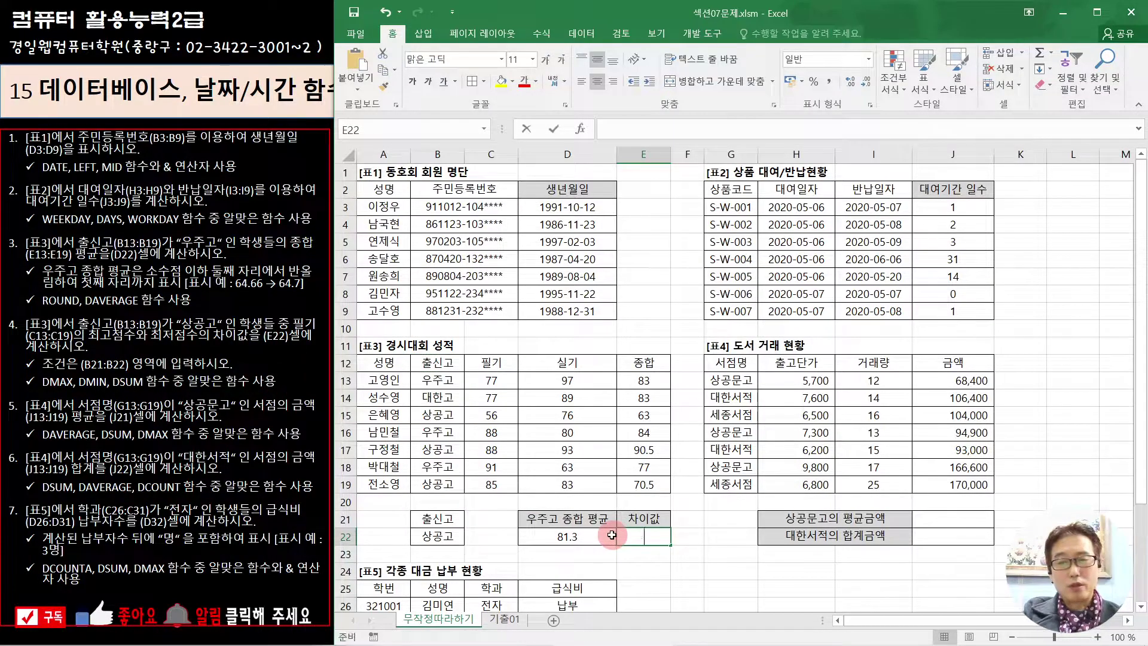
{"action": "type", "text": "dm"}
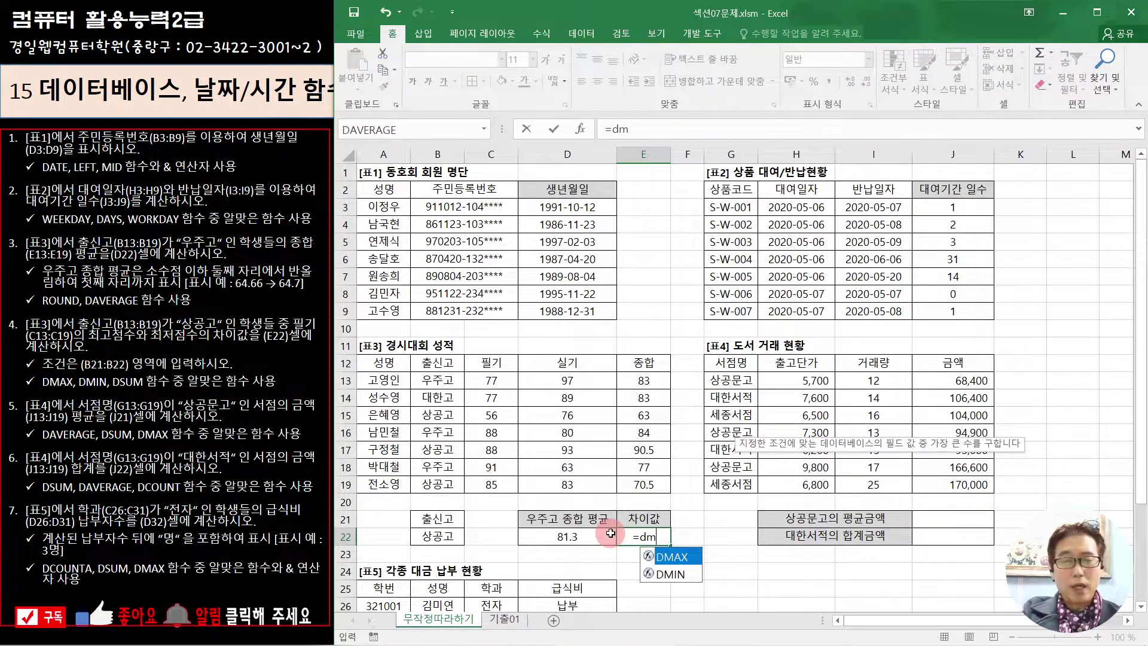
{"action": "double_click", "coordinate": [666, 558]}
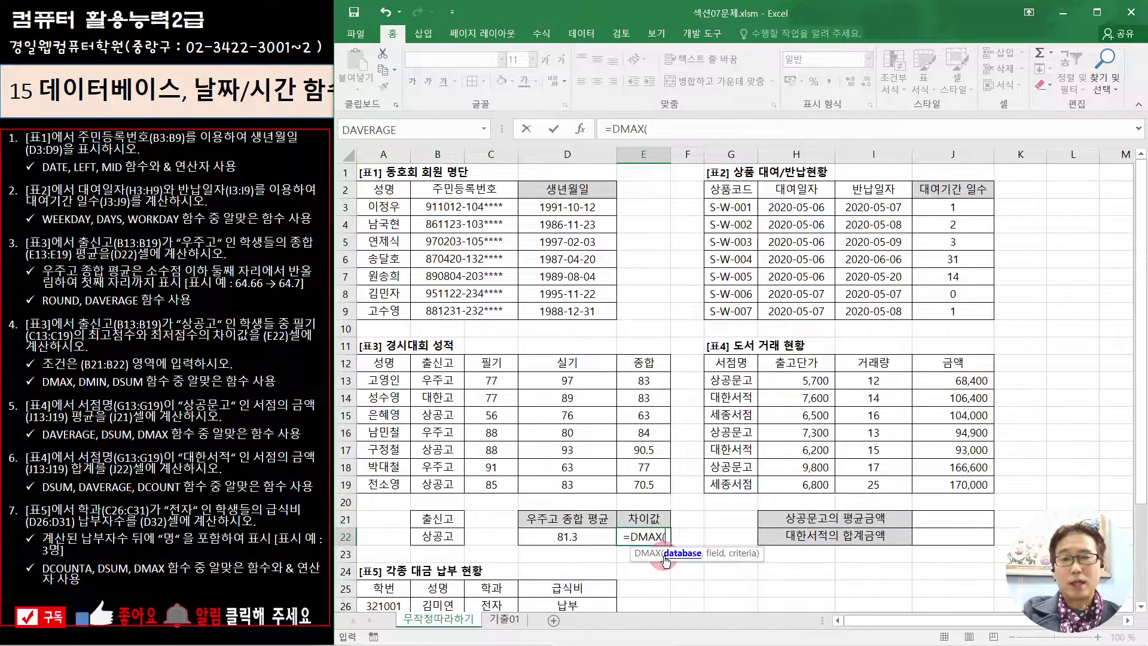
{"action": "left_click", "coordinate": [586, 128]}
{"action": "left_click_drag", "start_coordinate": [628, 412], "coordinate": [711, 296]}
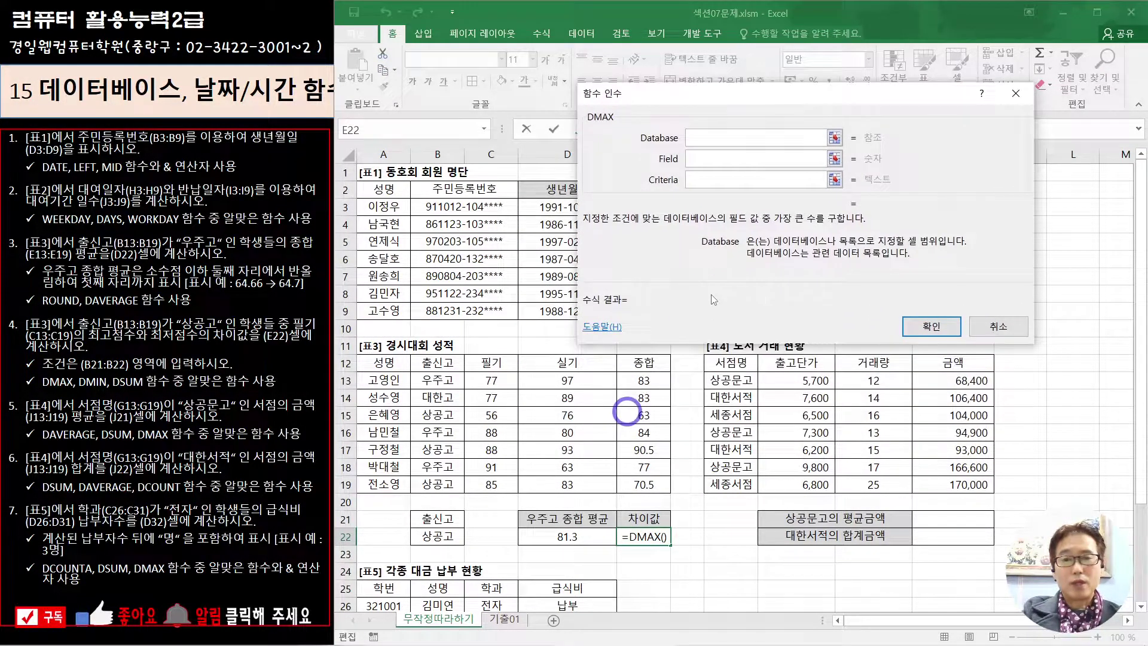
{"action": "left_click_drag", "start_coordinate": [382, 371], "coordinate": [635, 485]}
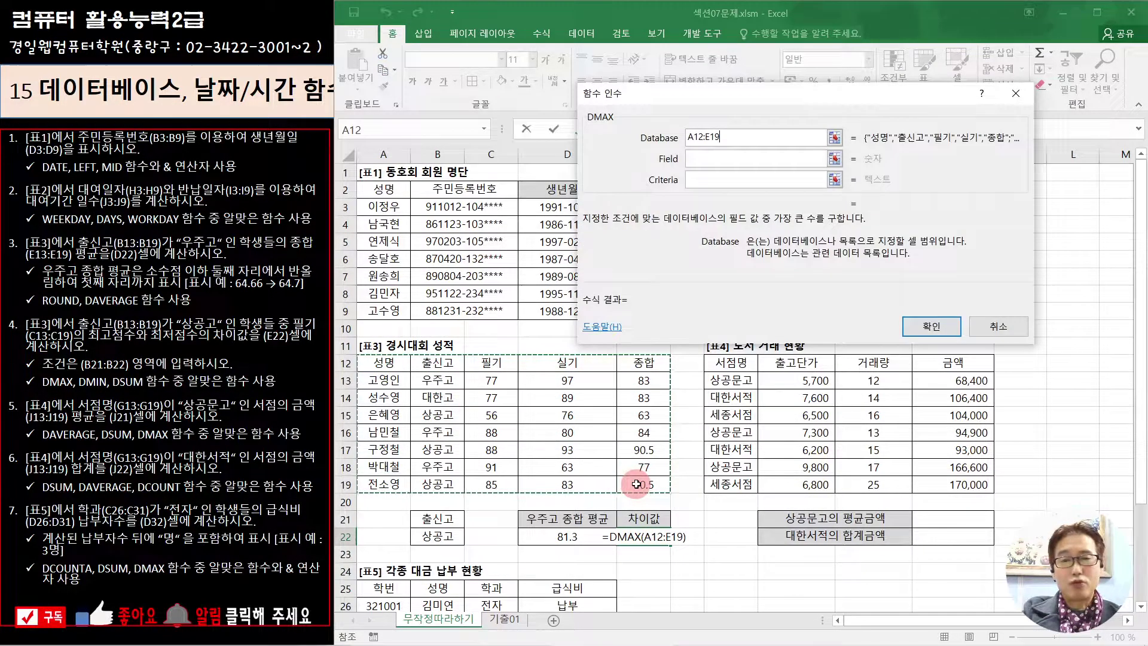
Step: Try the 필기 heading cell C12 as the DMAX Field argument, and replace it with column number 3
{"action": "left_click", "coordinate": [704, 157]}
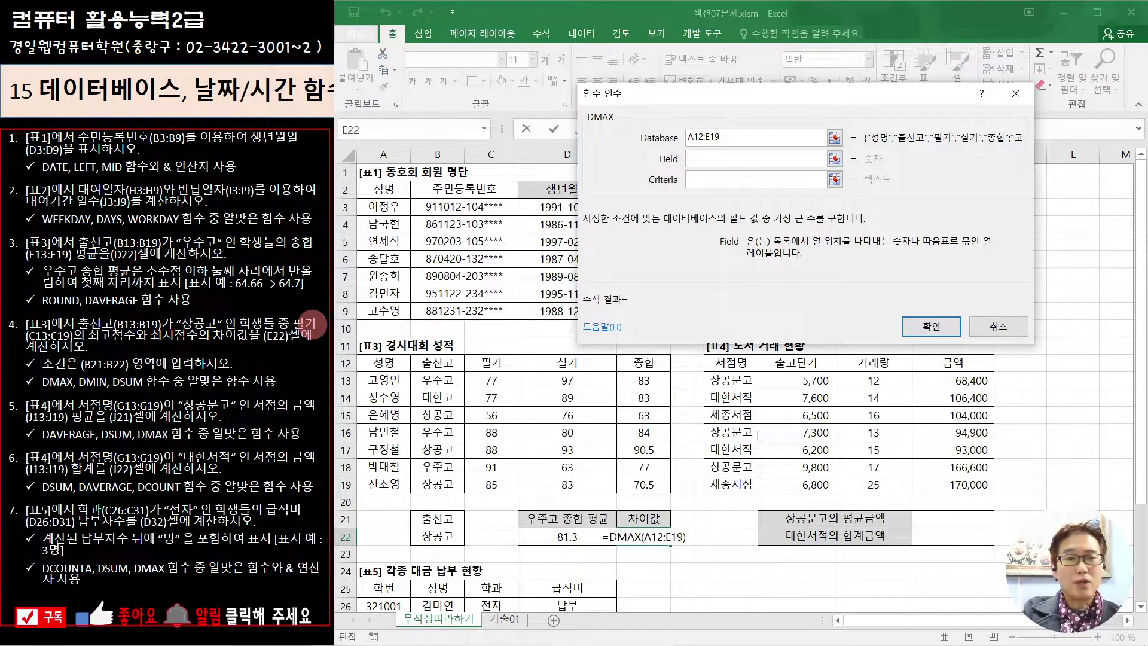
{"action": "left_click", "coordinate": [488, 363]}
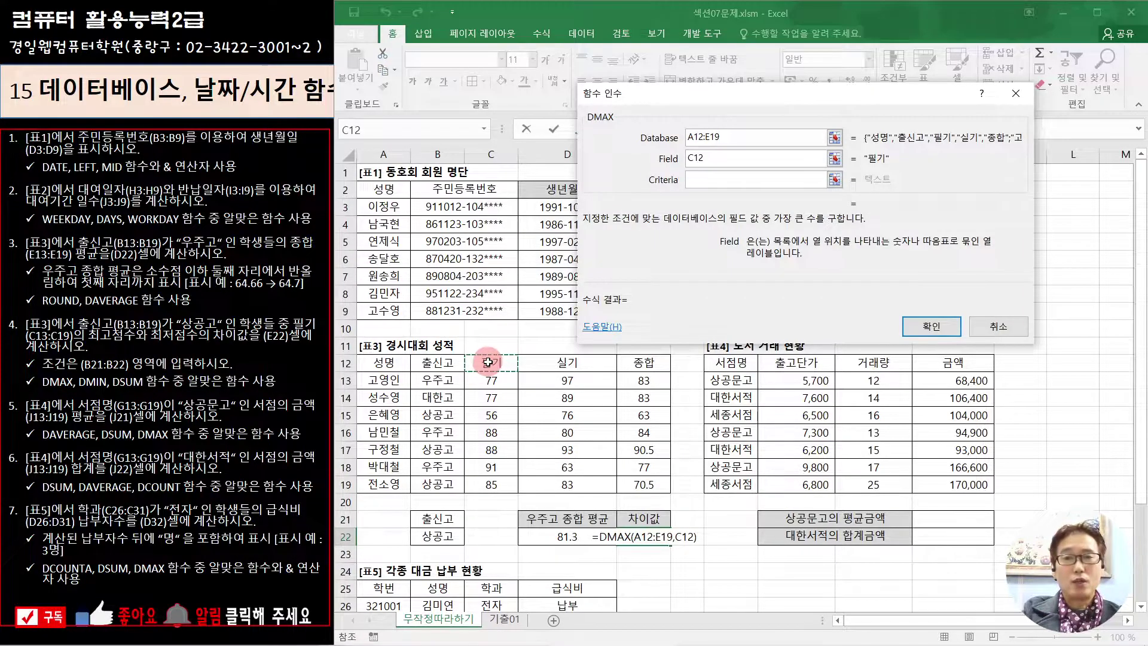
{"action": "left_click", "coordinate": [609, 171]}
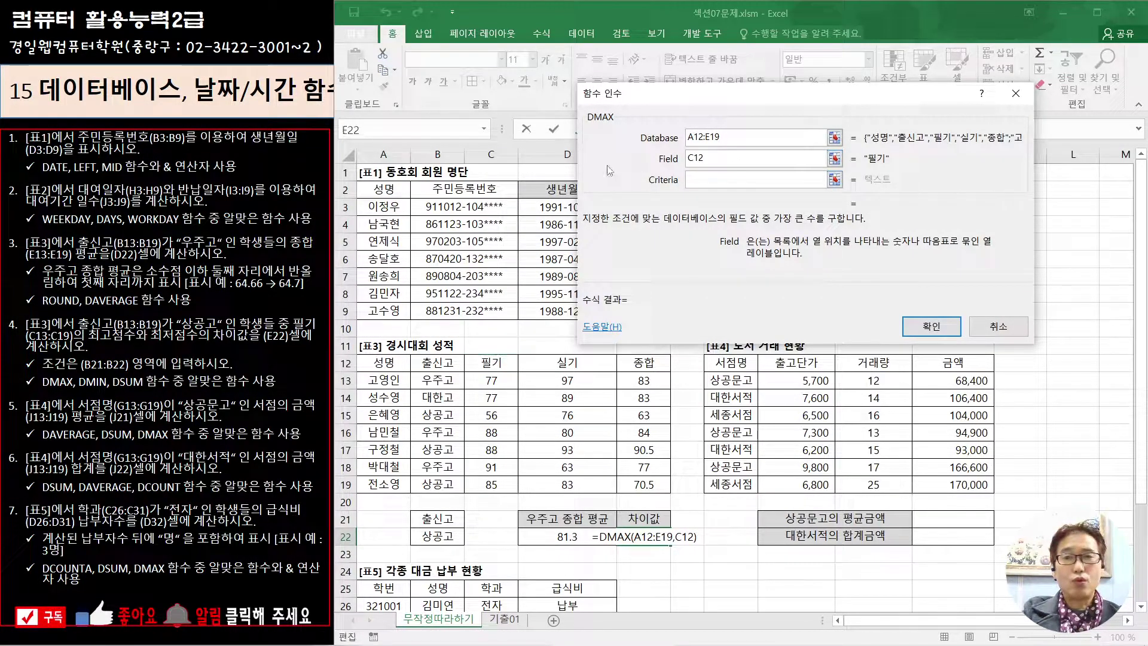
{"action": "type", "text": "3"}
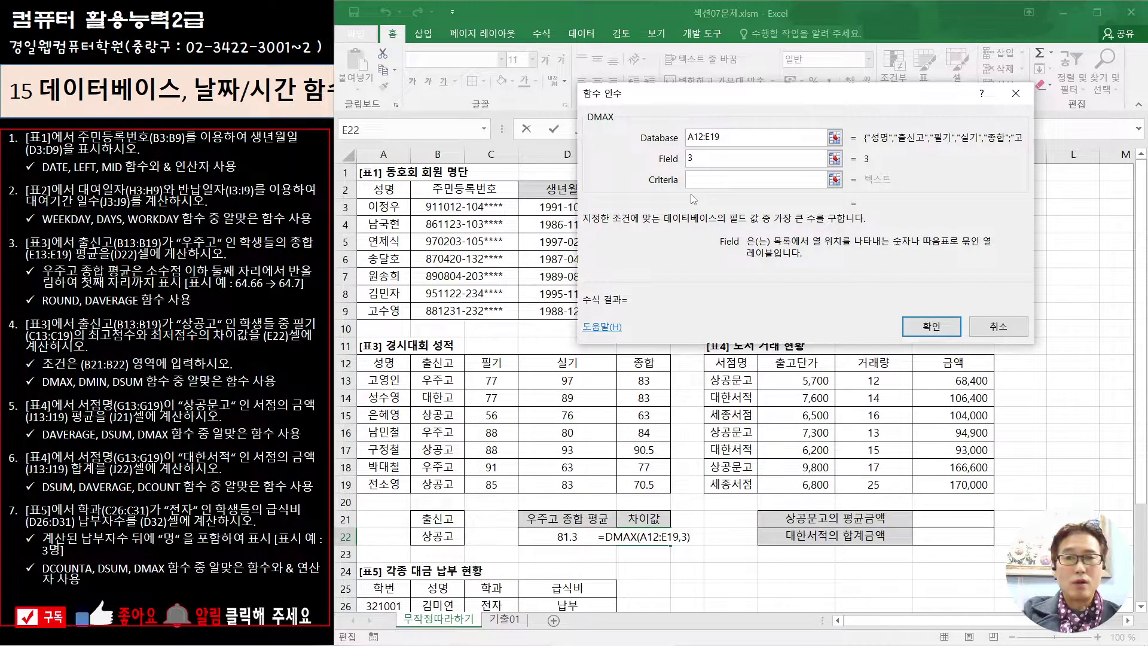
Step: Set the DMAX Criteria argument to B21:B22 and complete the formula in E22
{"action": "left_click", "coordinate": [702, 182]}
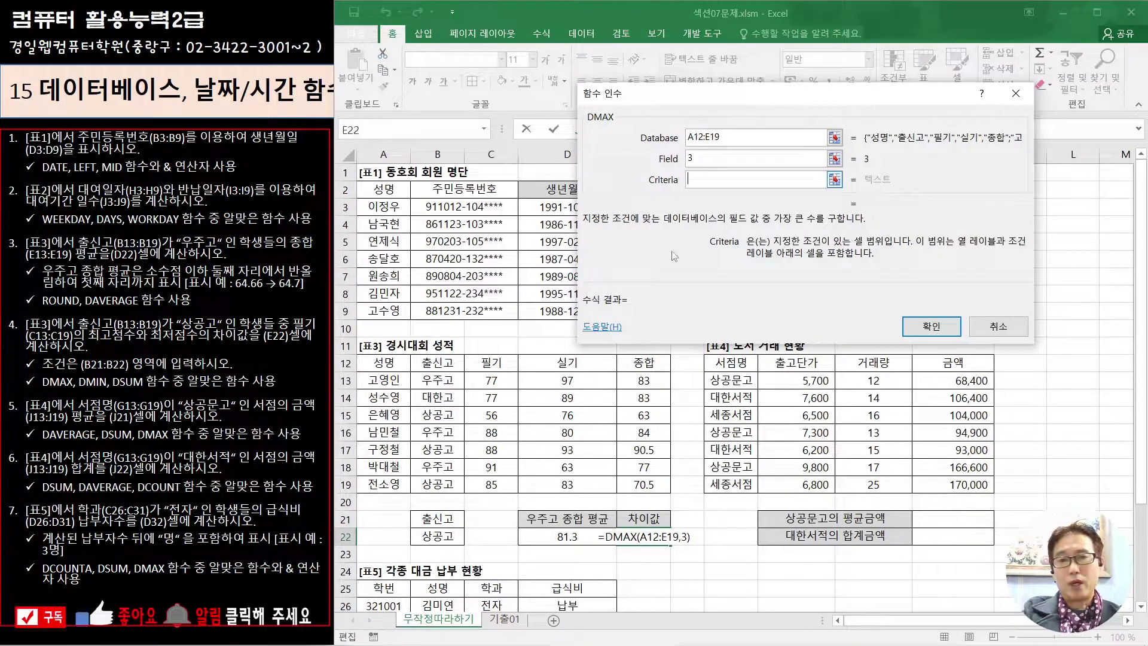
{"action": "left_click_drag", "start_coordinate": [425, 520], "coordinate": [428, 536]}
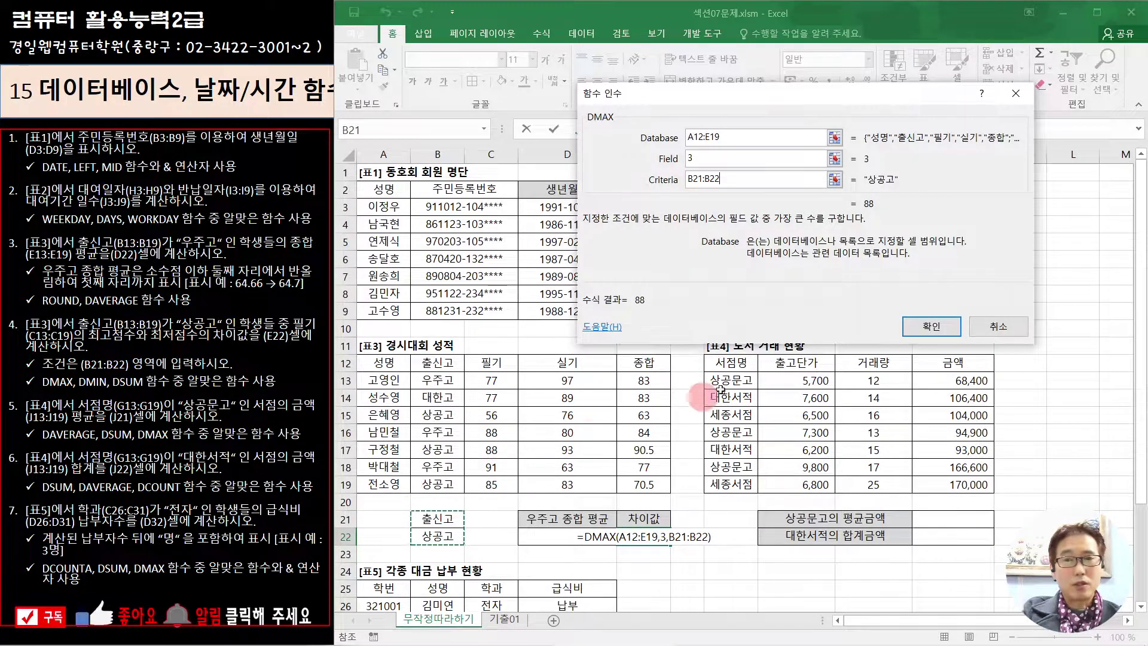
{"action": "left_click", "coordinate": [915, 326]}
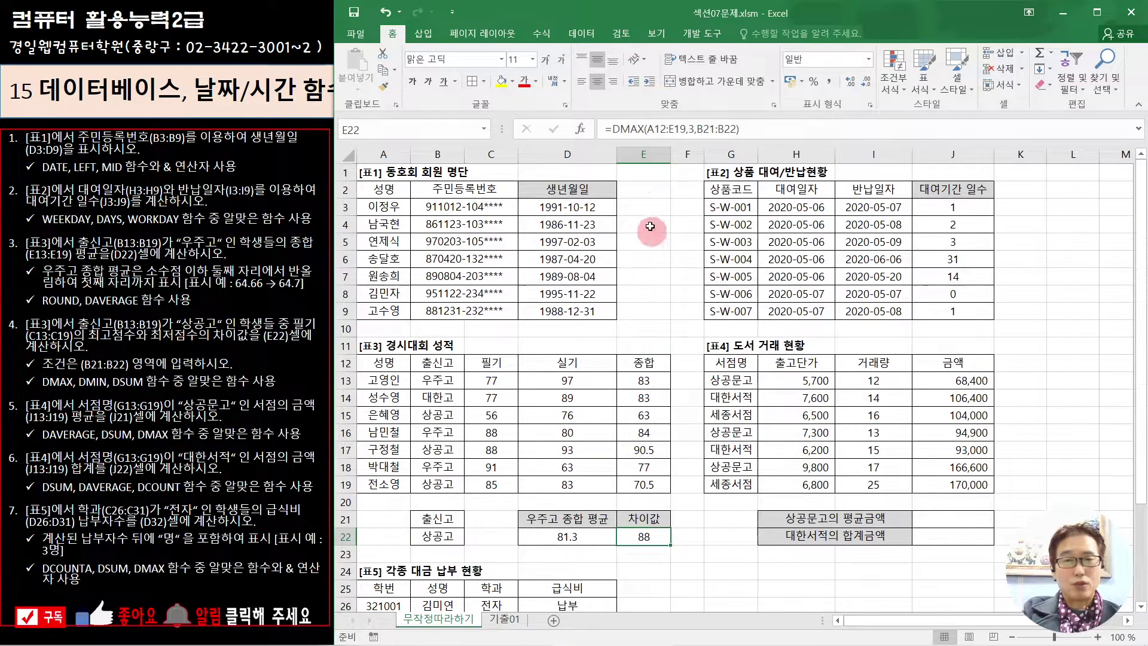
Step: Subtract a DMIN function from the DMAX formula in E22, with the contest score table A12:E19 as its Database argument
{"action": "left_click", "coordinate": [809, 127]}
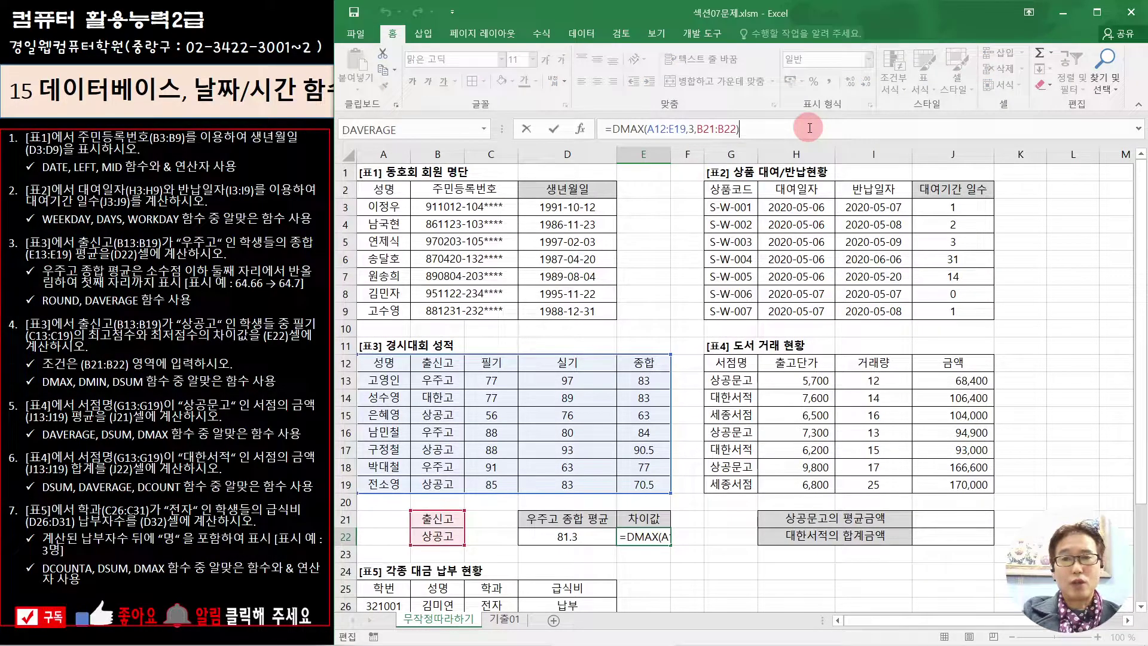
{"action": "type", "text": "-"}
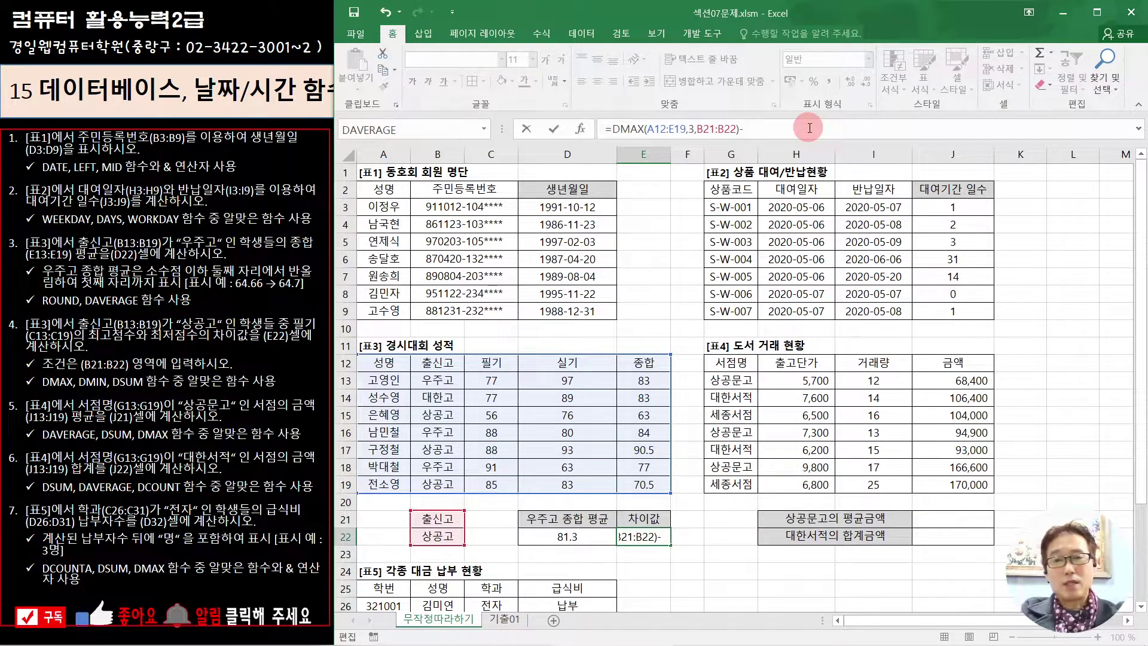
{"action": "type", "text": "dm"}
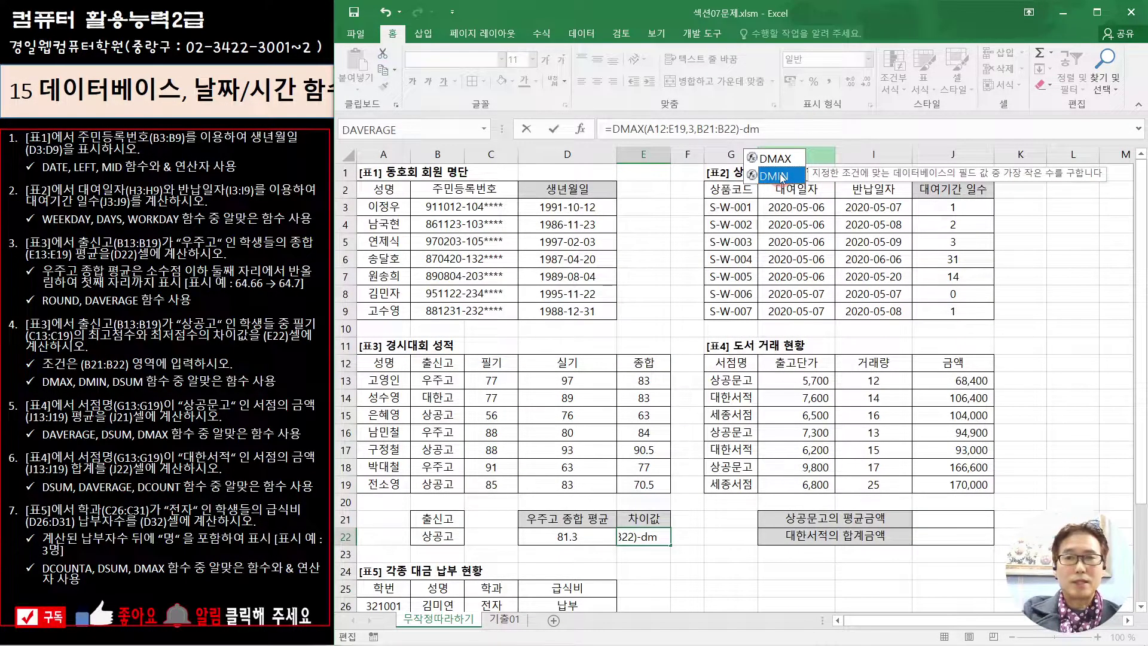
{"action": "double_click", "coordinate": [777, 176]}
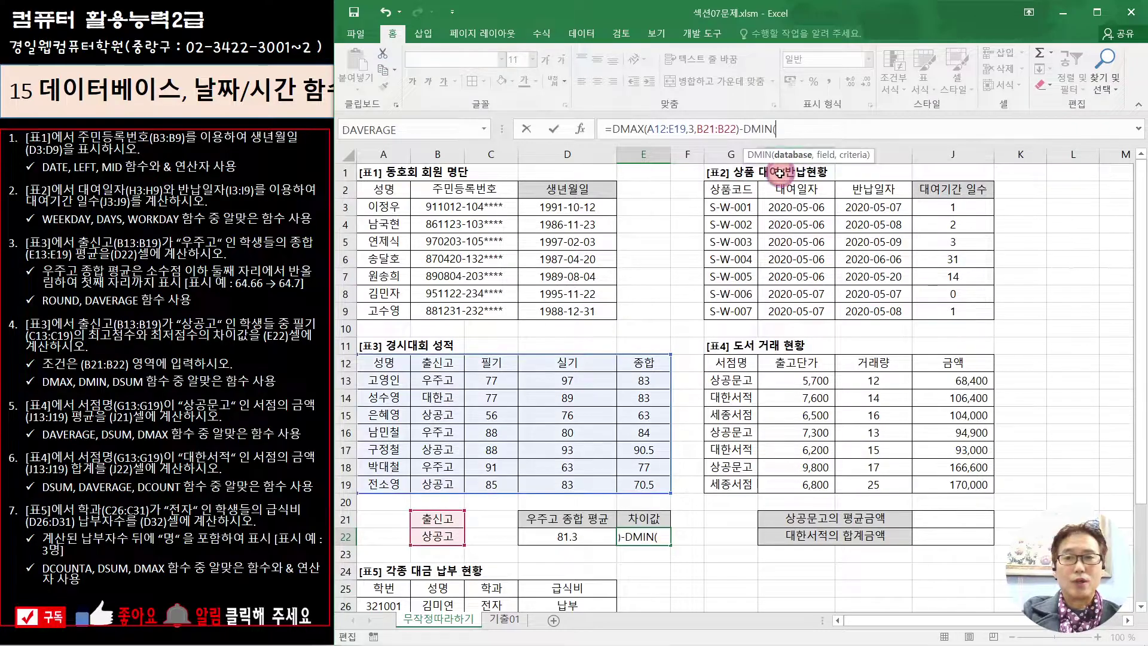
{"action": "left_click", "coordinate": [580, 131]}
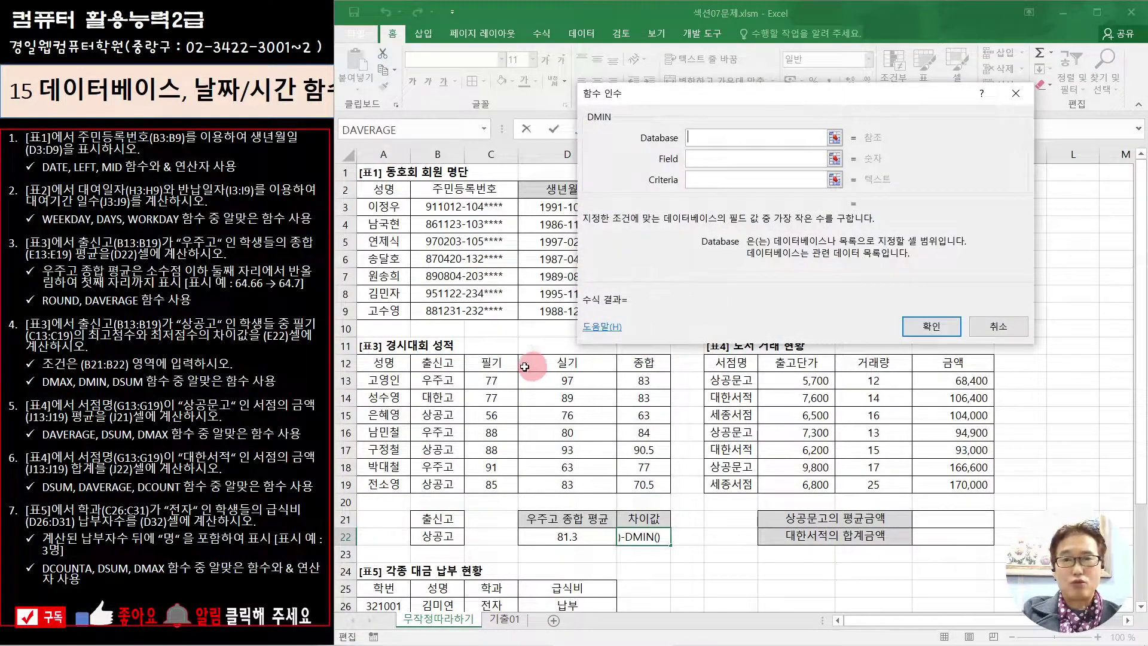
{"action": "left_click_drag", "start_coordinate": [378, 363], "coordinate": [635, 481]}
Step: Set the DMIN Field argument to 3 and its Criteria to B21:B22, and complete the difference formula in E22
{"action": "key", "text": "Tab"}
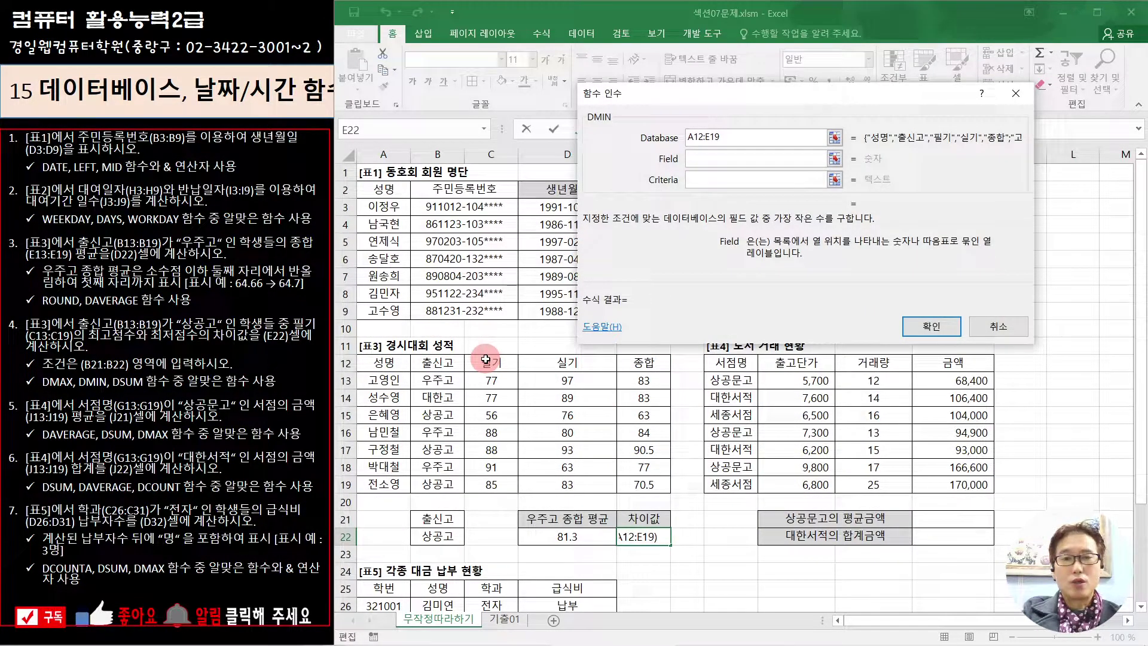
{"action": "type", "text": "3"}
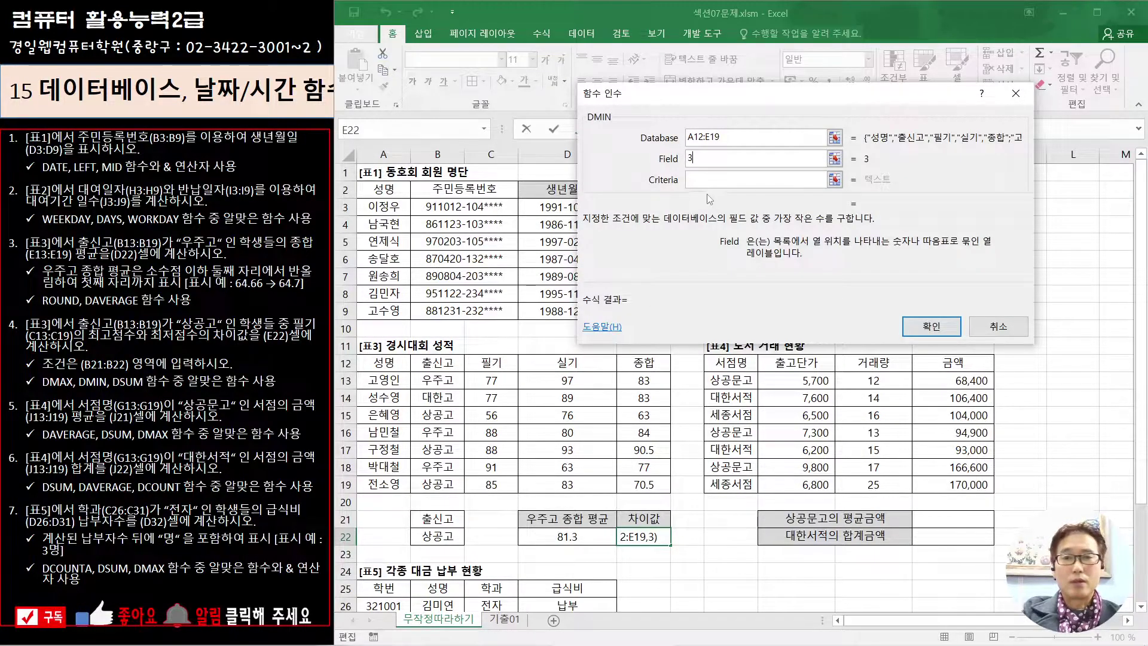
{"action": "left_click", "coordinate": [700, 178]}
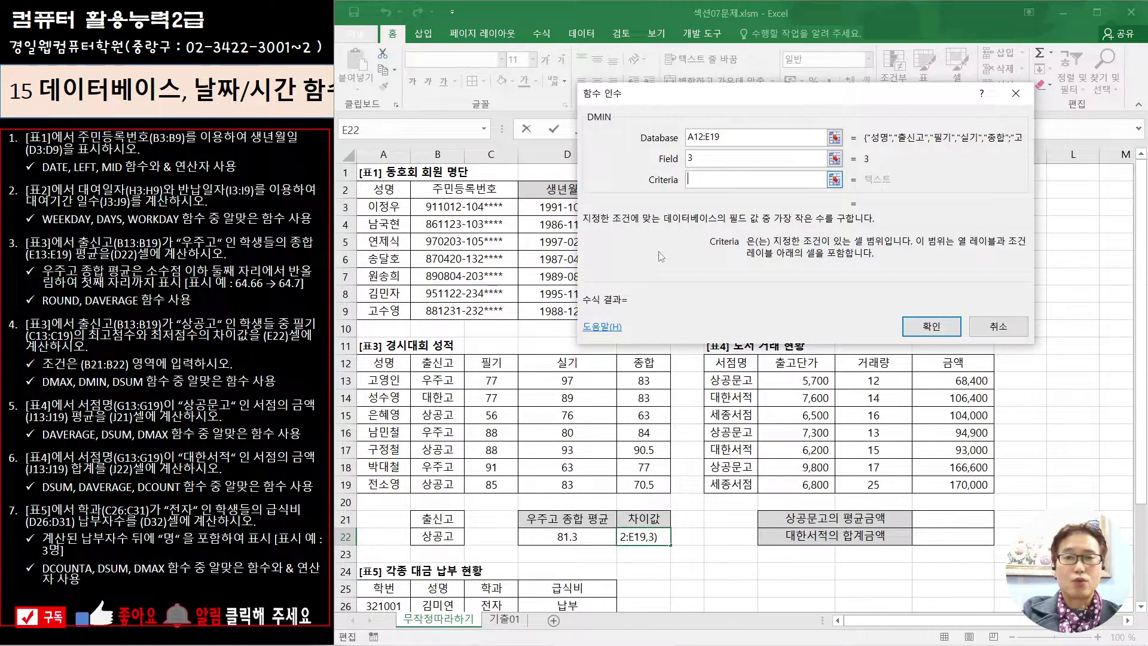
{"action": "left_click", "coordinate": [441, 520]}
{"action": "left_click_drag", "start_coordinate": [441, 519], "coordinate": [440, 528]}
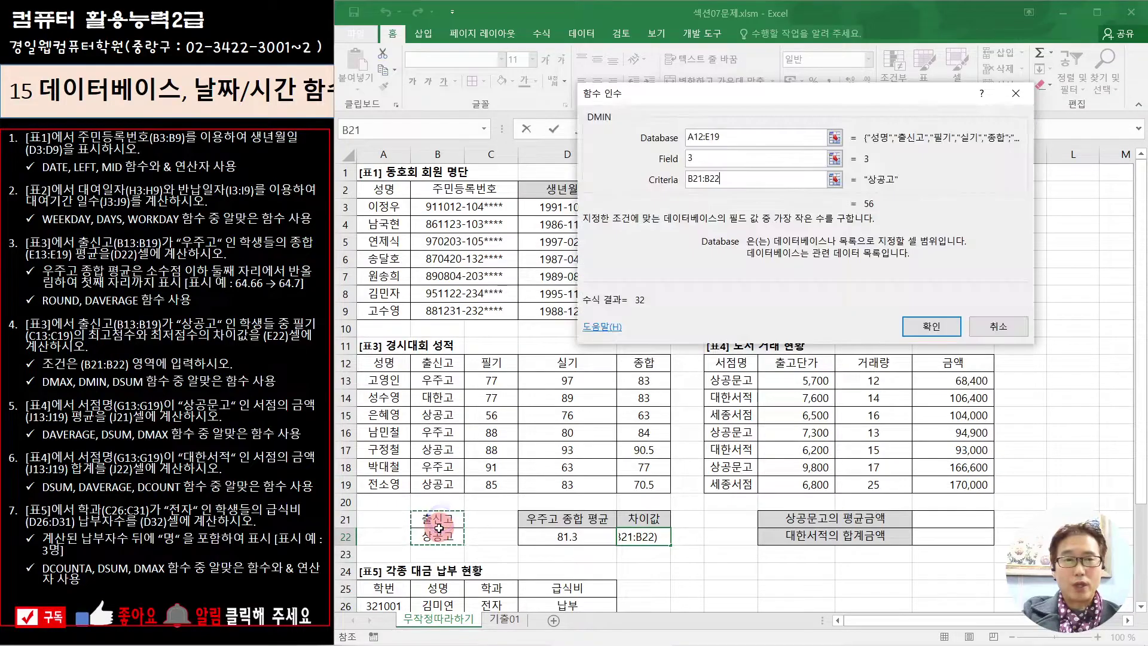
{"action": "left_click", "coordinate": [931, 324]}
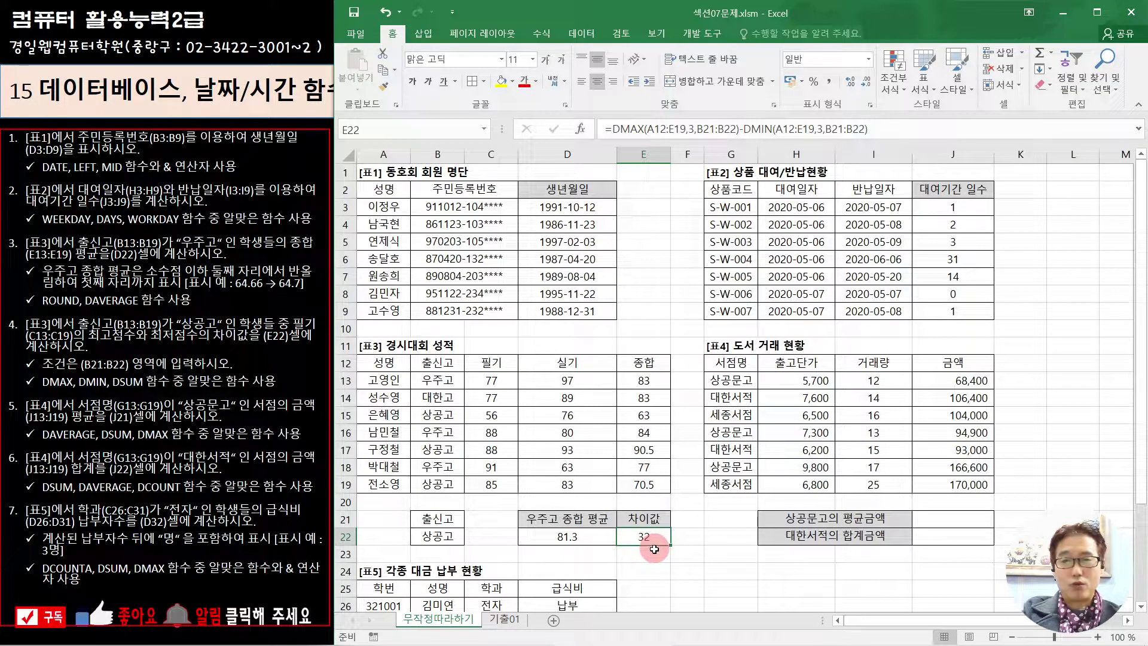
Step: Start a DAVERAGE function in J21 with the book trade table G12:J19 as its Database argument
{"action": "left_click", "coordinate": [969, 519]}
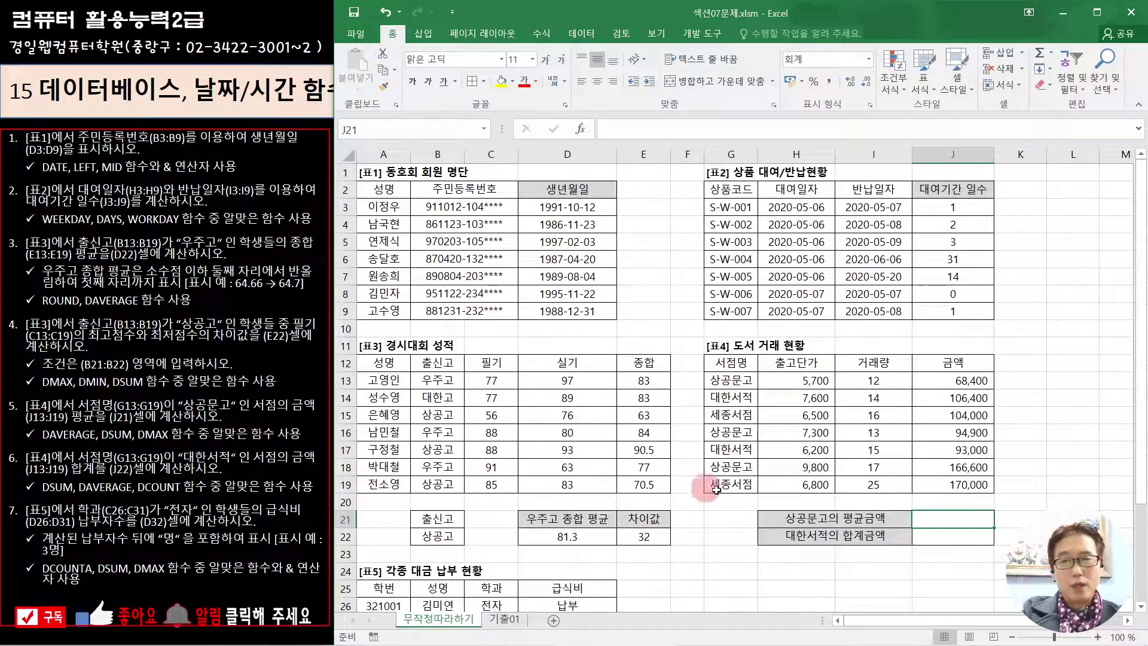
{"action": "left_click_drag", "start_coordinate": [956, 364], "coordinate": [954, 484]}
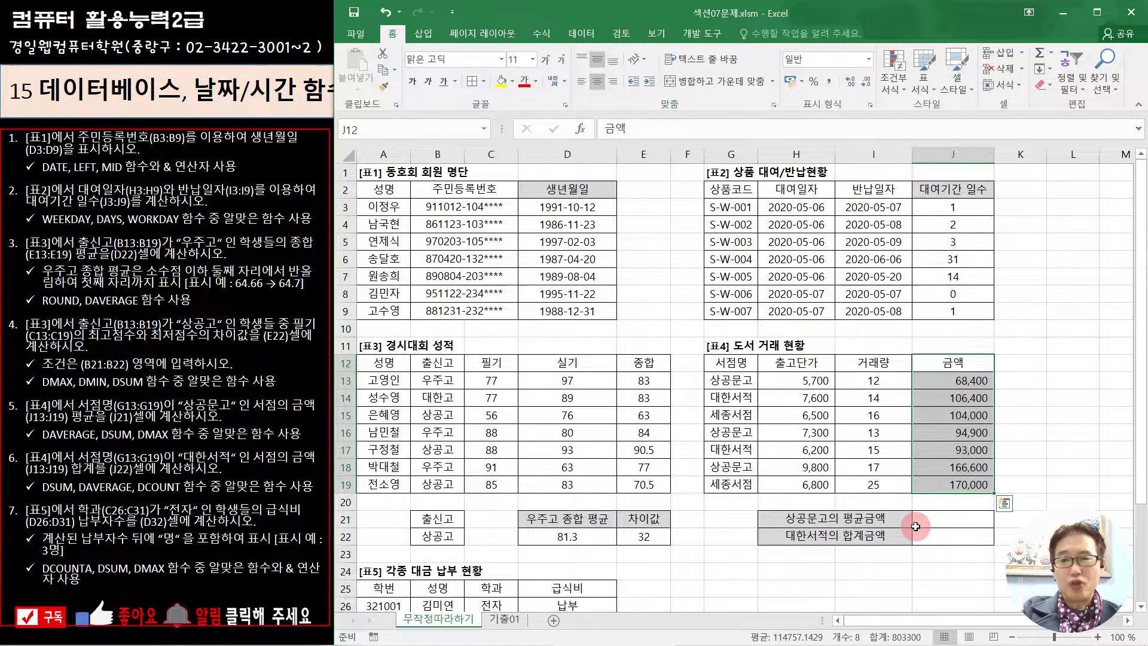
{"action": "left_click_drag", "start_coordinate": [727, 366], "coordinate": [731, 380]}
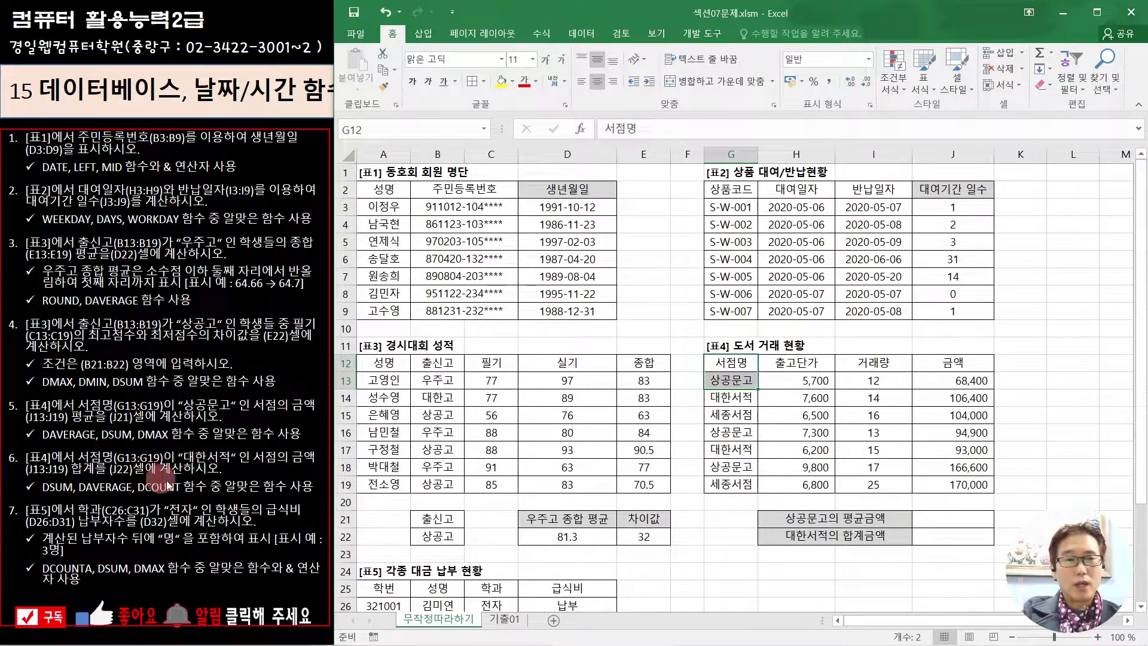
{"action": "left_click", "coordinate": [975, 518]}
{"action": "type", "text": "="}
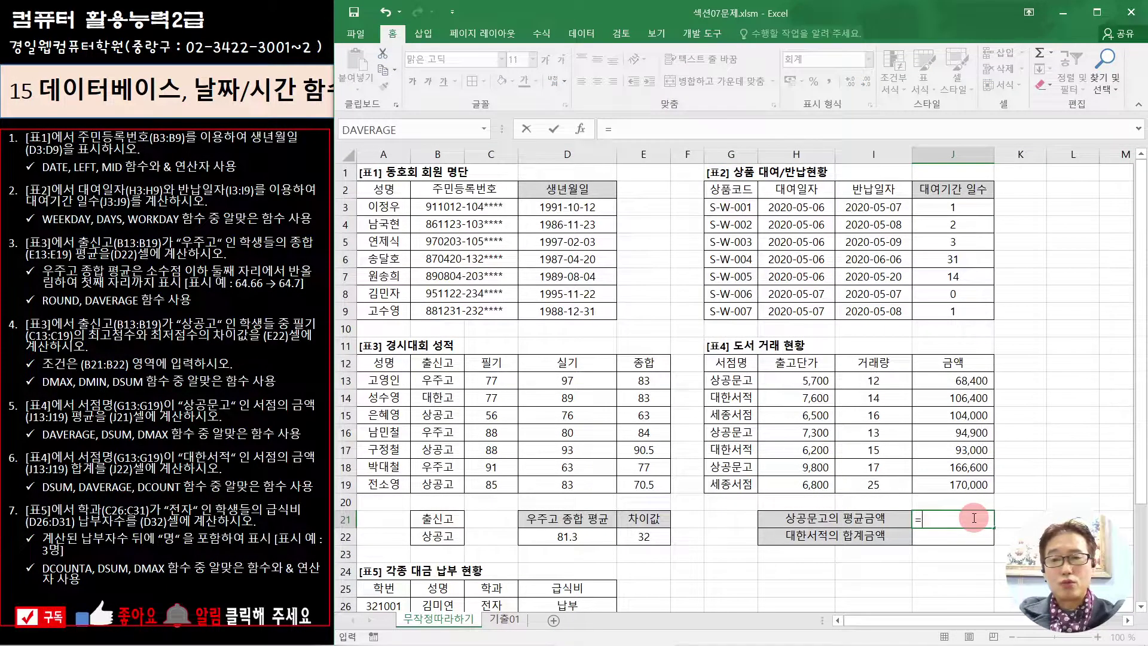
{"action": "type", "text": "da"}
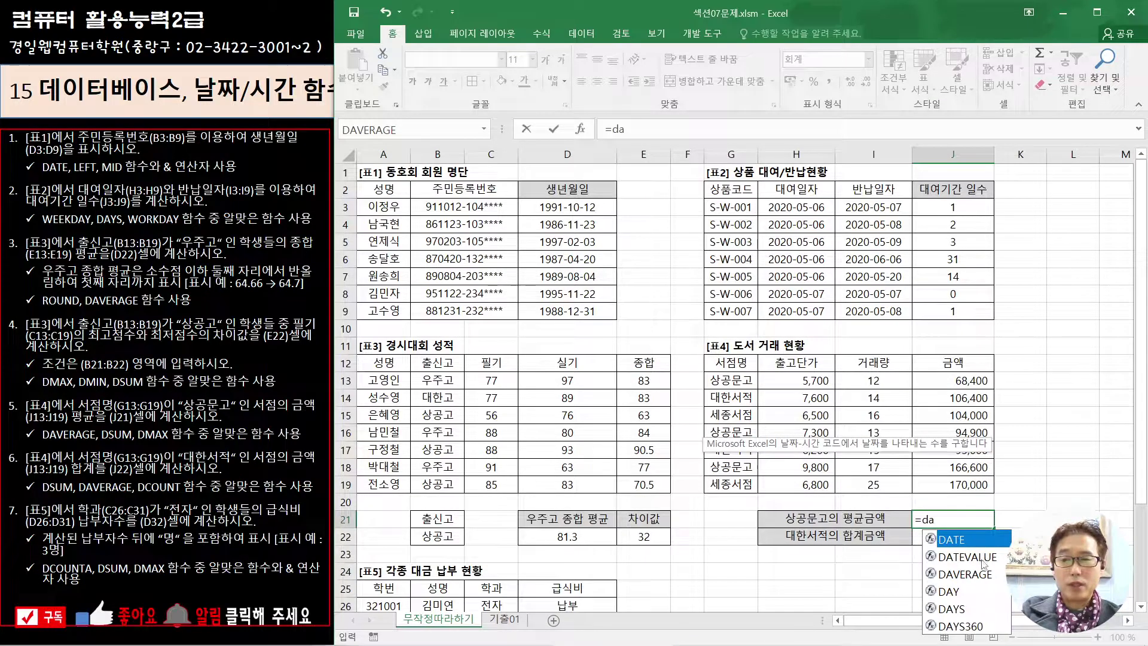
{"action": "double_click", "coordinate": [980, 575]}
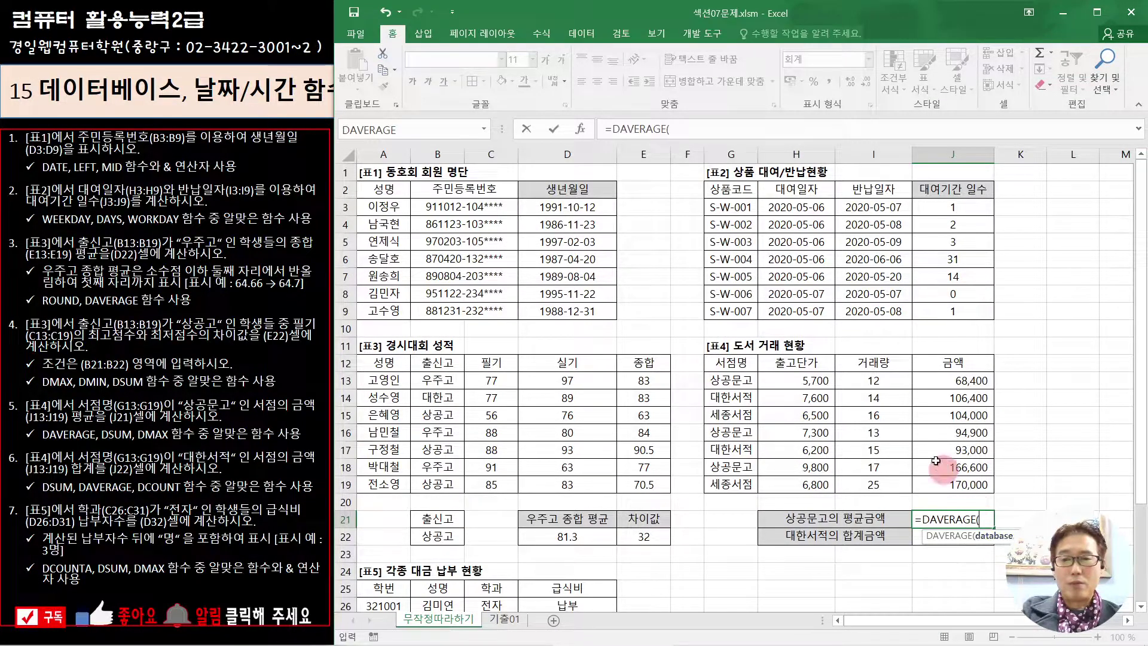
{"action": "left_click", "coordinate": [583, 128]}
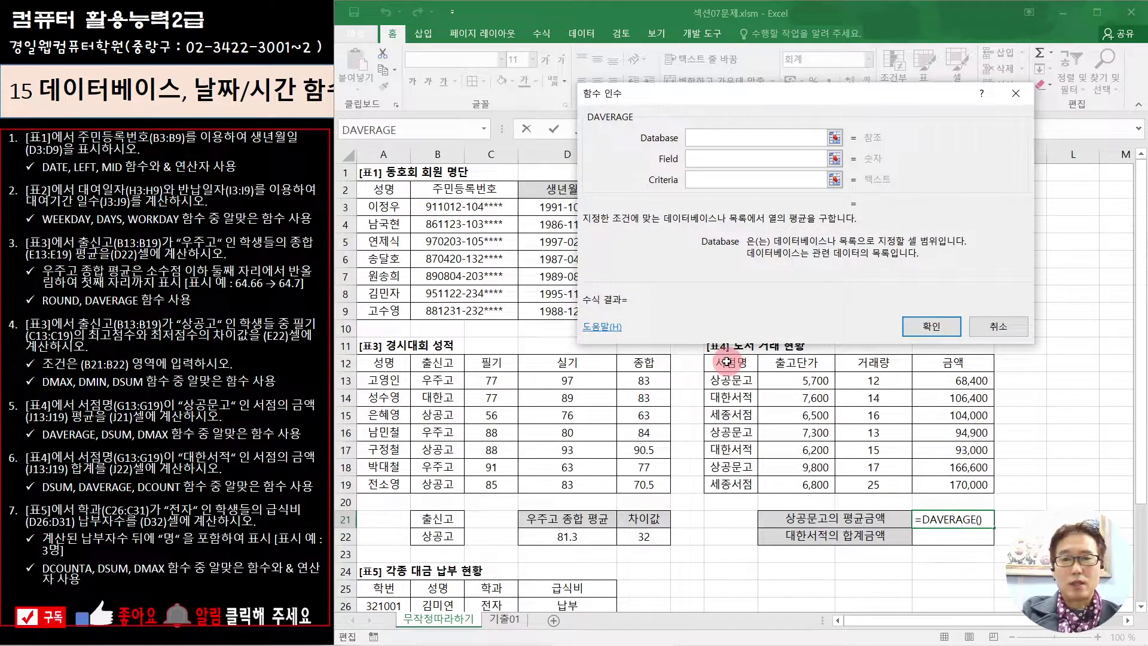
{"action": "left_click_drag", "start_coordinate": [719, 363], "coordinate": [962, 485]}
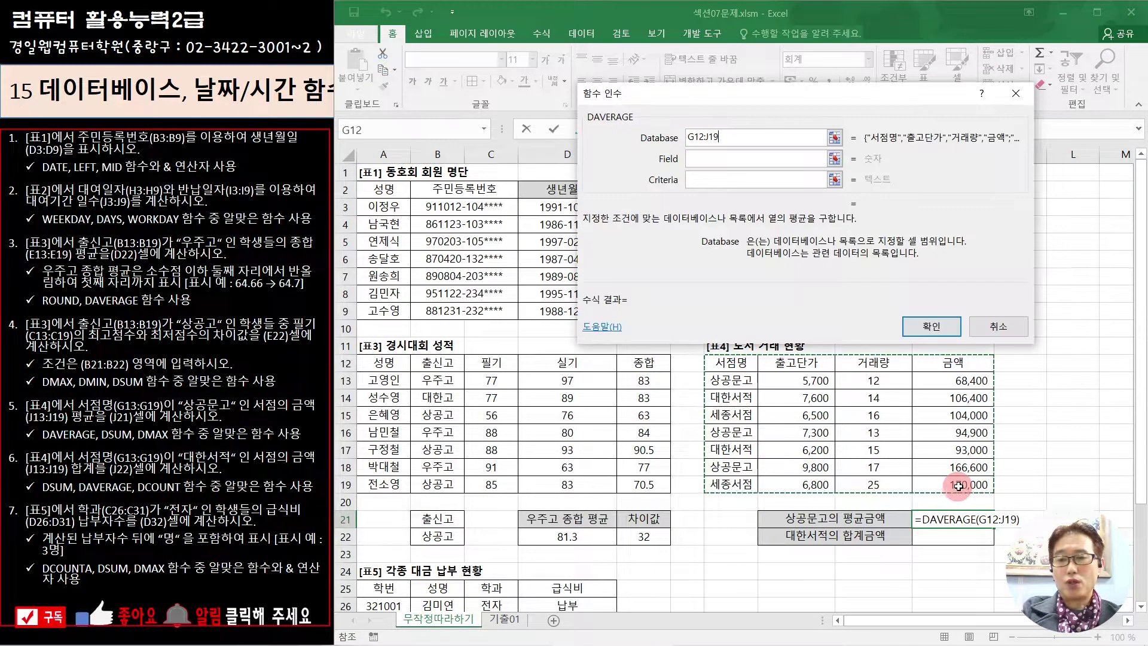
Step: Set the DAVERAGE Field to the 금액 heading J12 and the Criteria to G12:G13, and complete the formula in J21
{"action": "left_click", "coordinate": [705, 160]}
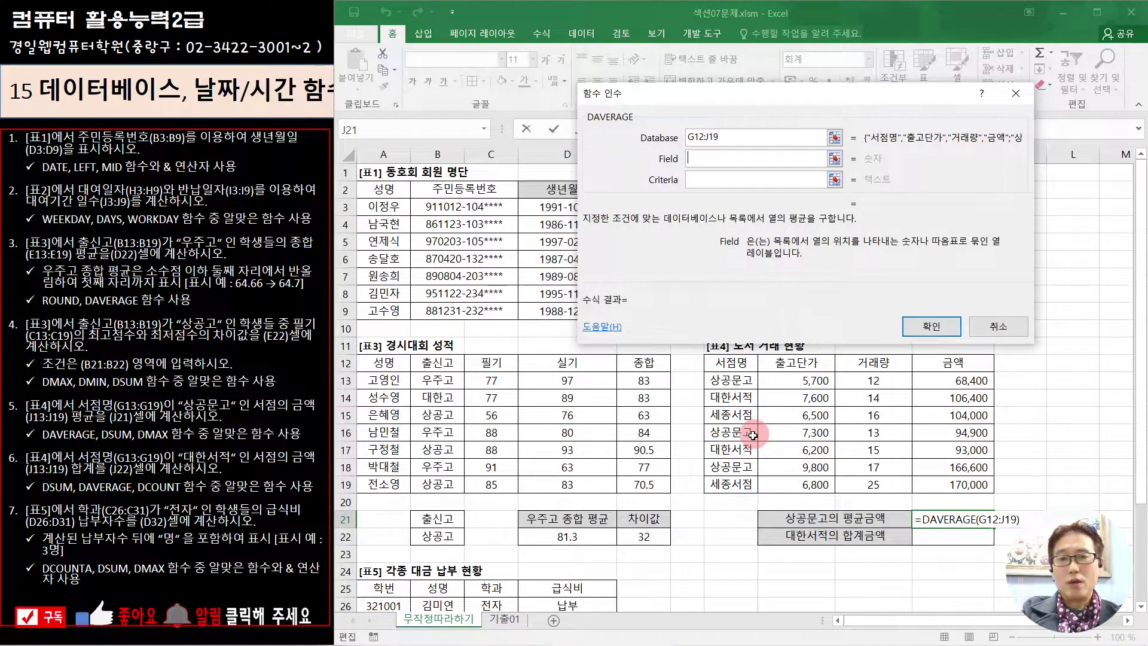
{"action": "left_click", "coordinate": [964, 363]}
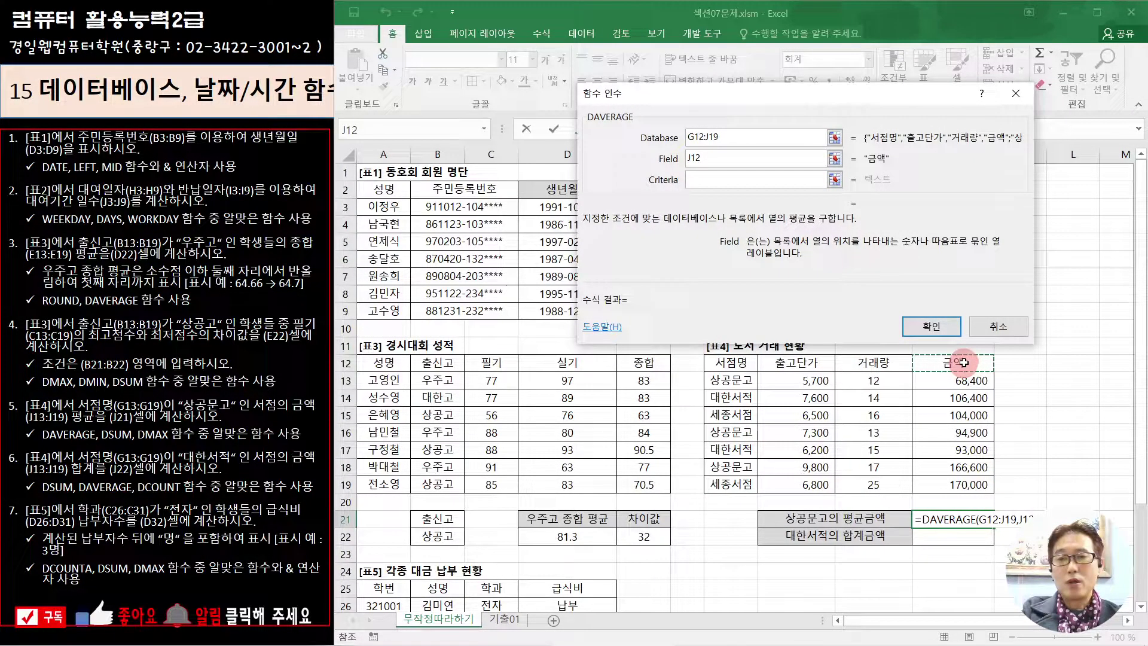
{"action": "left_click", "coordinate": [727, 180]}
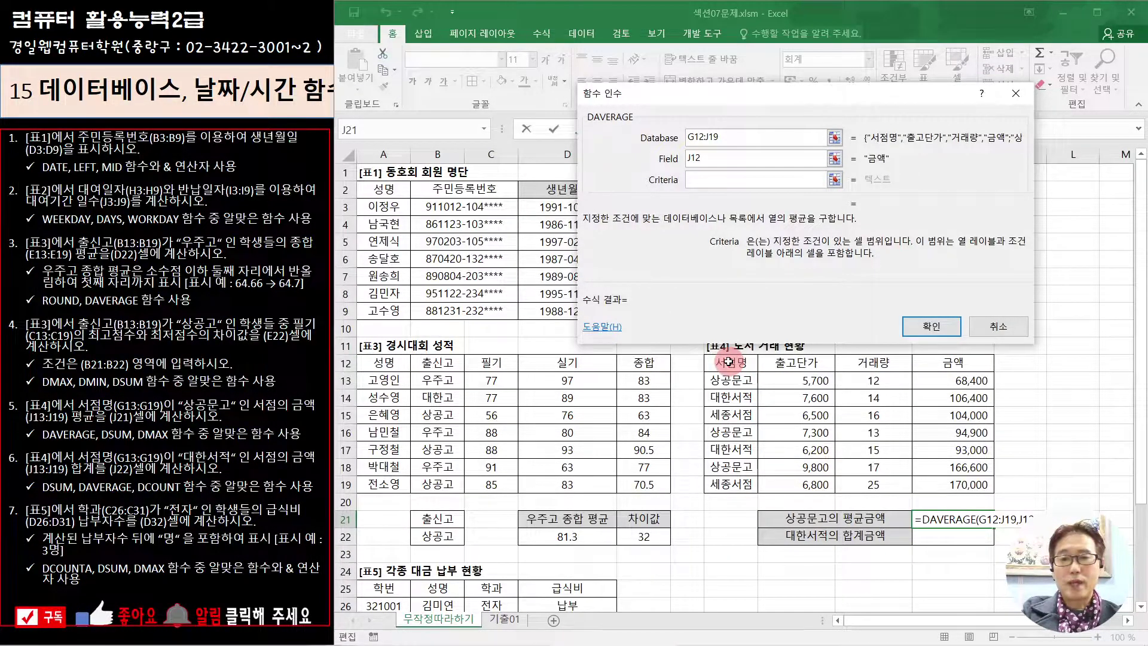
{"action": "left_click_drag", "start_coordinate": [729, 361], "coordinate": [731, 380]}
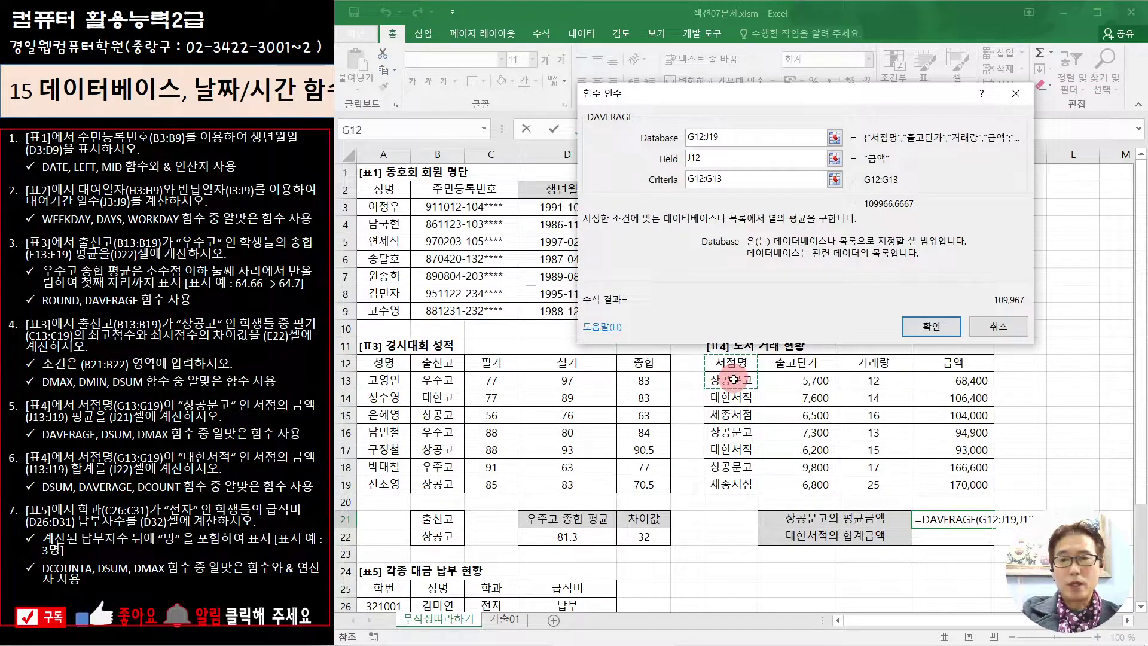
{"action": "left_click", "coordinate": [931, 326]}
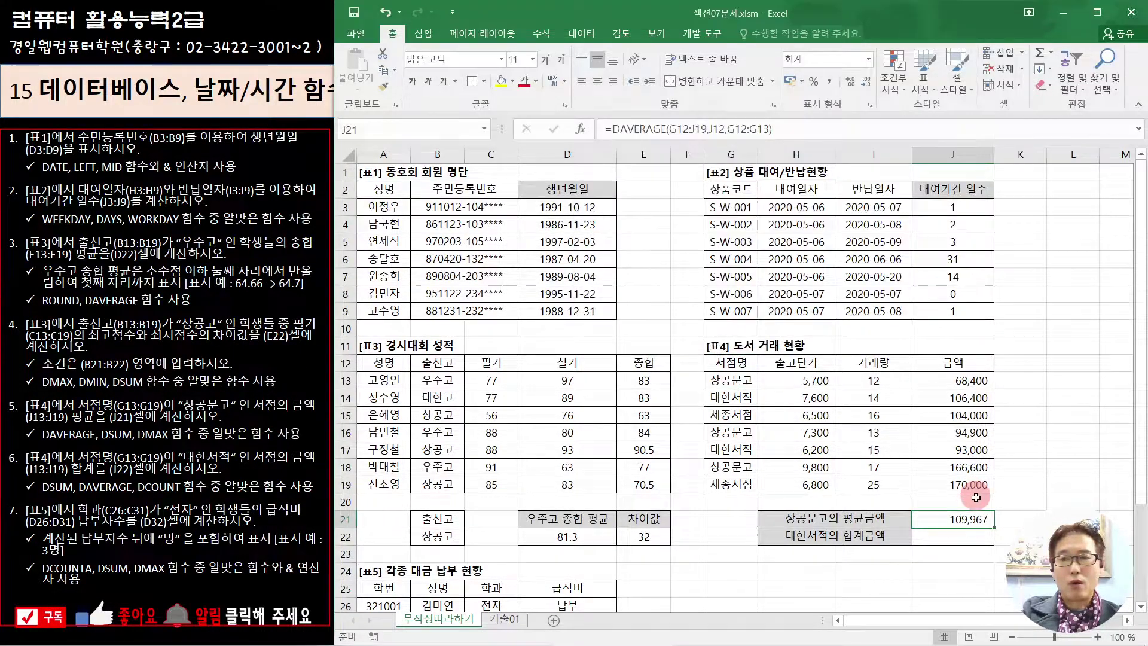
Step: Copy the 서점명 heading in G12 and the 대한서적 entry in G14 together into G21:G22 as the criteria range
{"action": "left_click", "coordinate": [965, 536]}
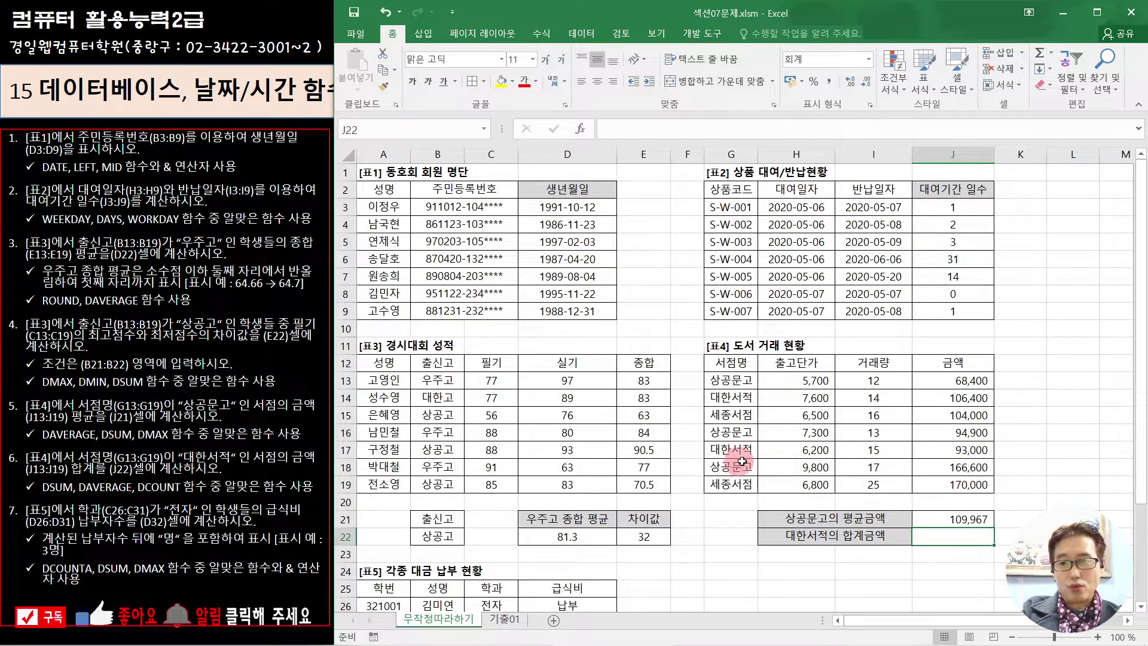
{"action": "scroll", "coordinate": [733, 462], "scroll_direction": "down", "scroll_amount": 2}
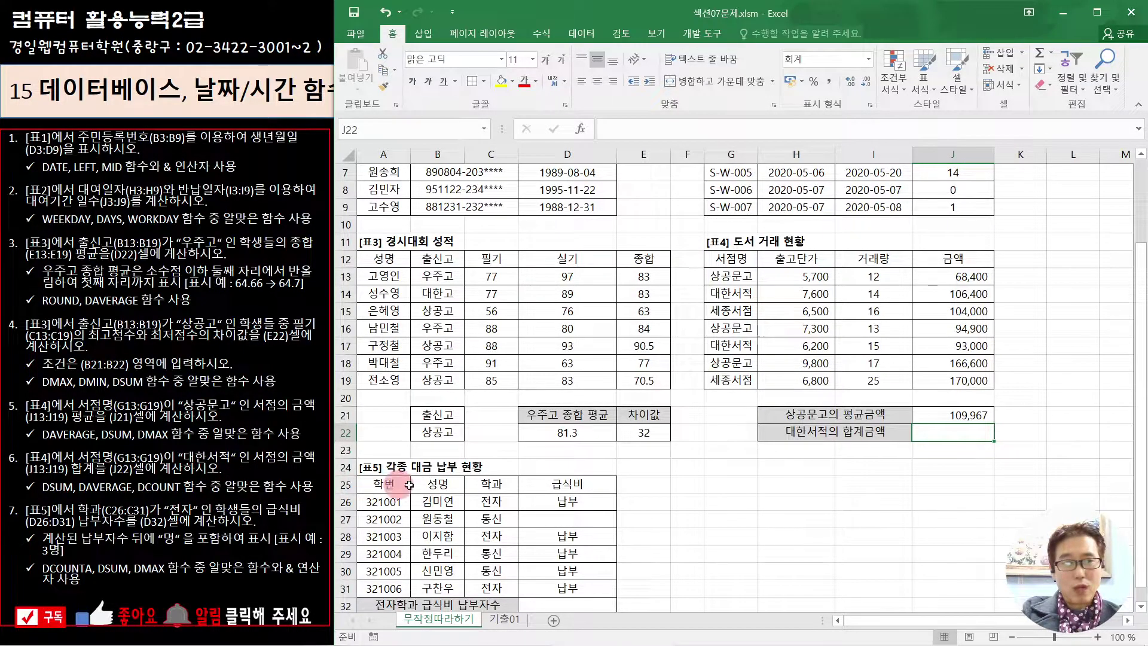
{"action": "left_click", "coordinate": [731, 258]}
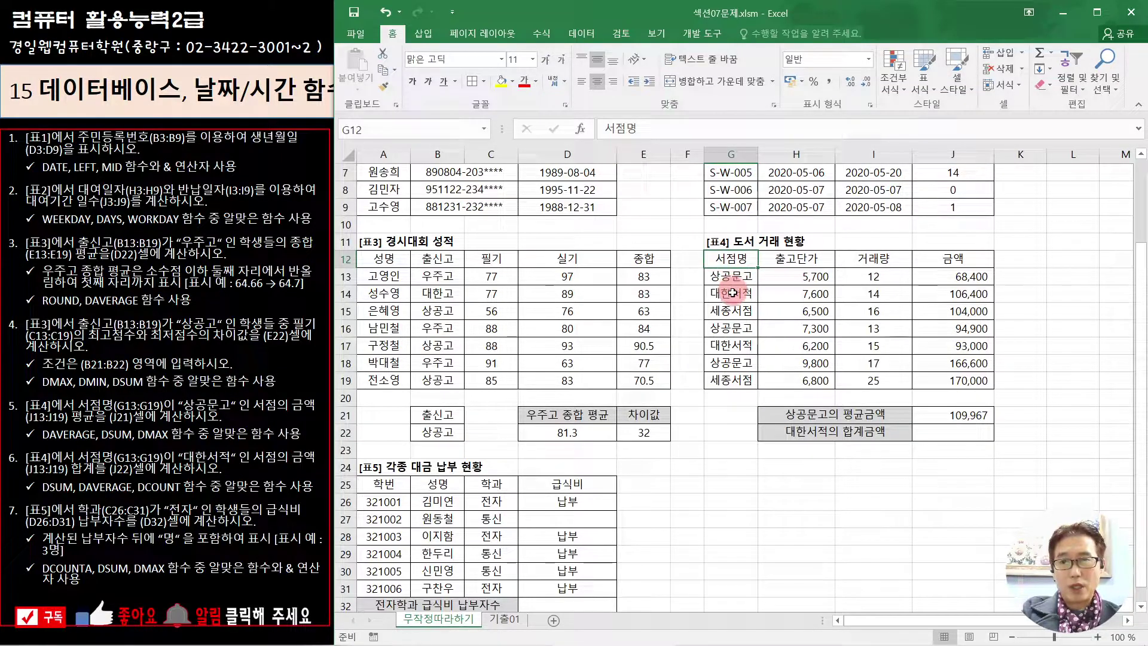
{"action": "left_click", "coordinate": [733, 293], "text": "ctrl"}
{"action": "key", "text": "ctrl+c"}
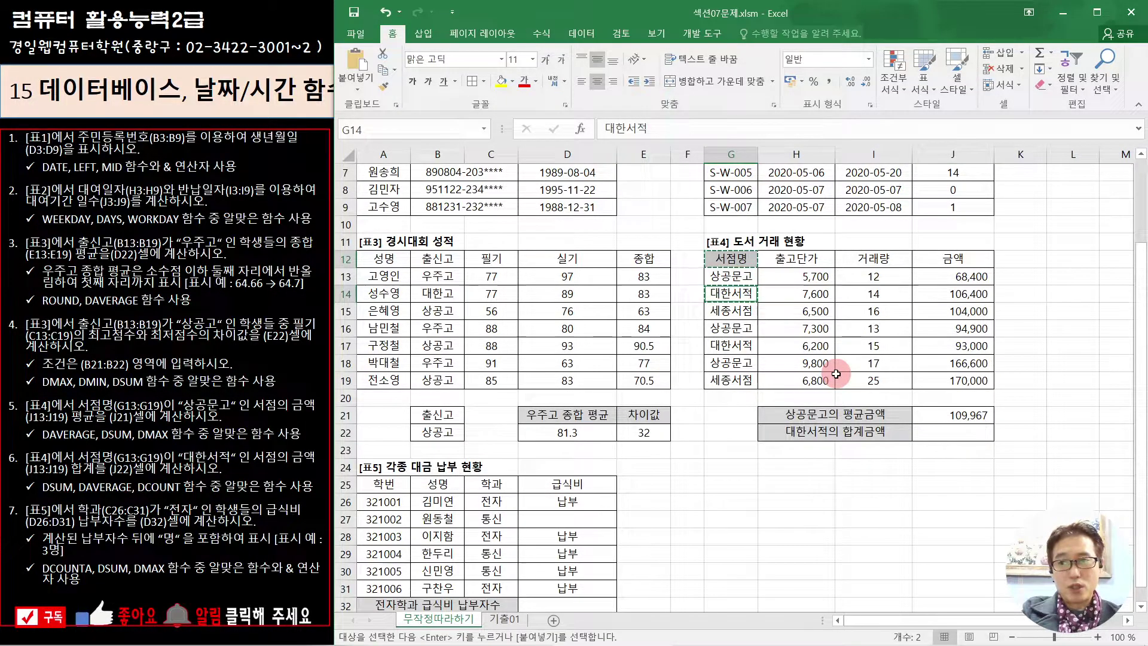
{"action": "left_click", "coordinate": [723, 415]}
{"action": "key", "text": "ctrl+v"}
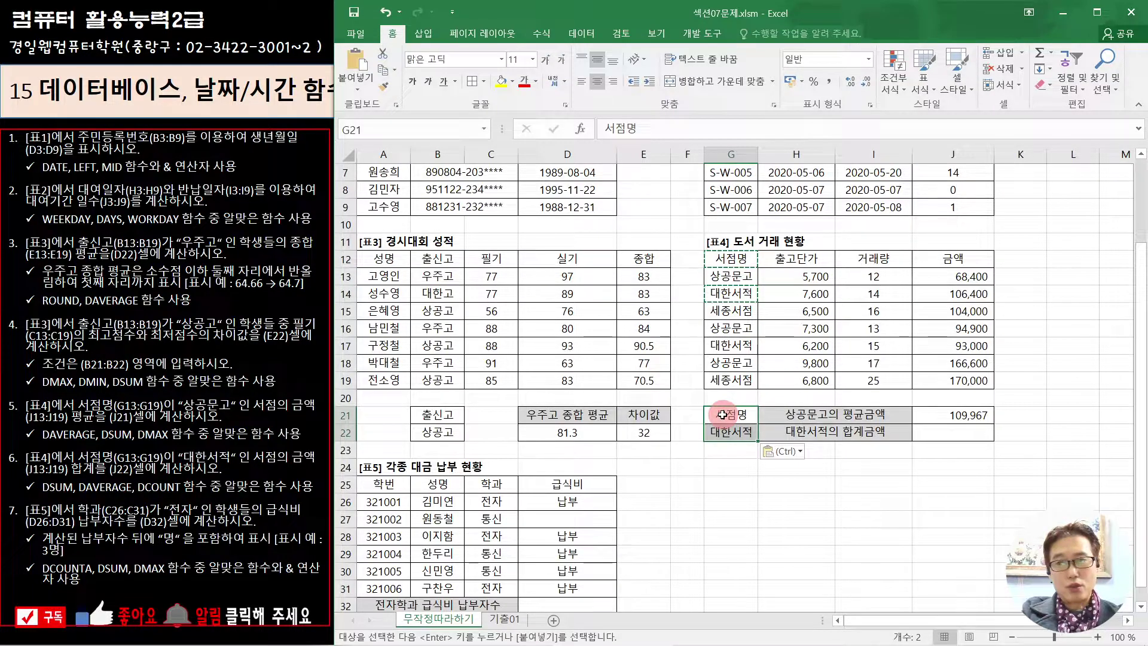
Step: Start a DSUM function in J22 with the book trade table G12:J19 as its Database argument
{"action": "left_click", "coordinate": [952, 437]}
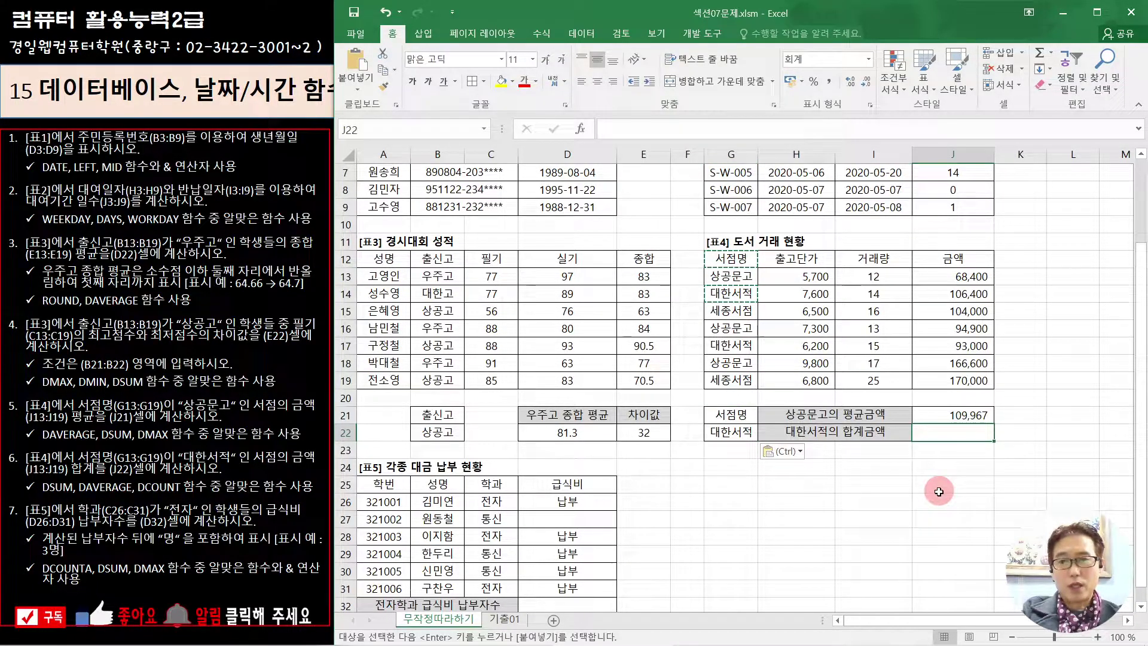
{"action": "type", "text": "="}
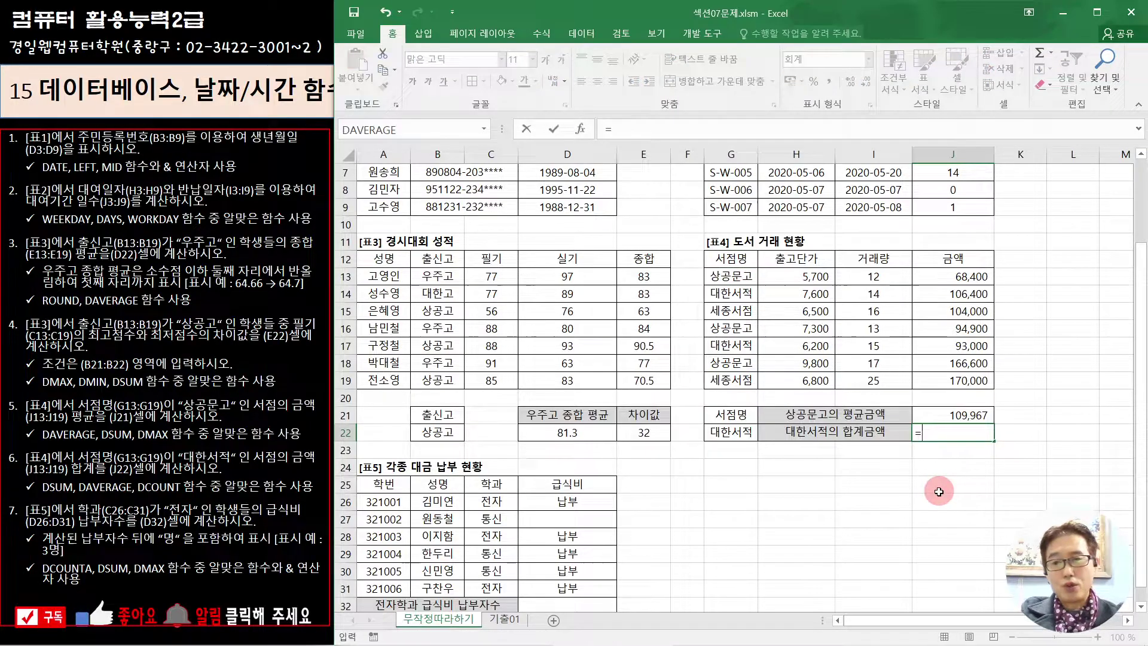
{"action": "type", "text": "ds"}
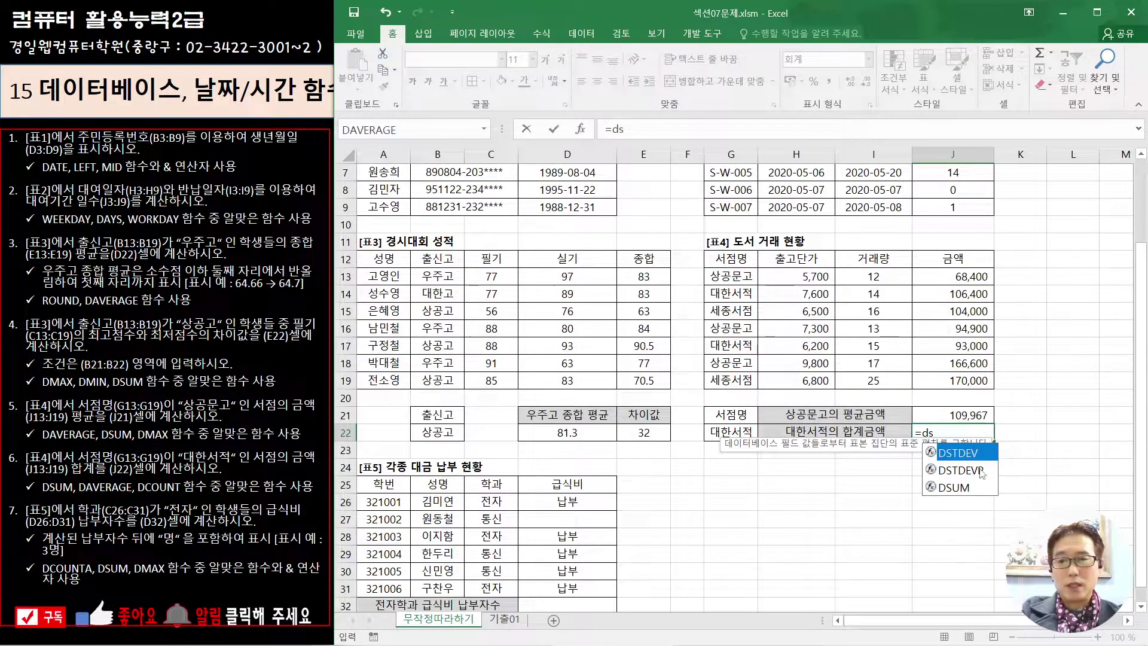
{"action": "left_click", "coordinate": [973, 487]}
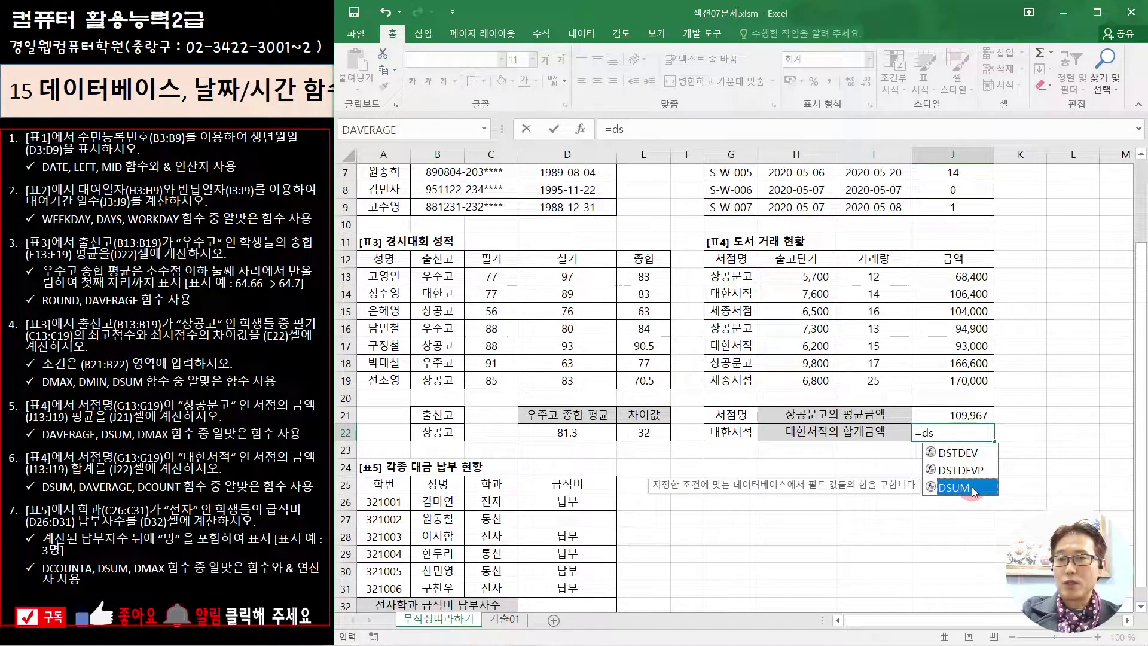
{"action": "double_click", "coordinate": [971, 487]}
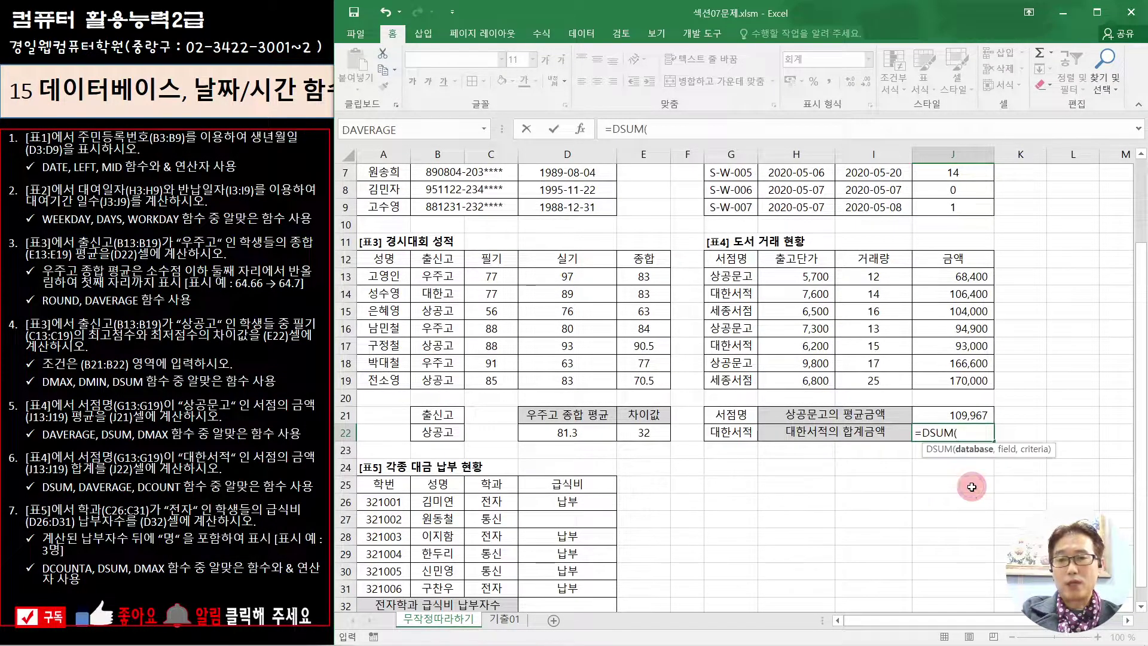
{"action": "left_click", "coordinate": [580, 129]}
{"action": "left_click_drag", "start_coordinate": [752, 289], "coordinate": [708, 183]}
{"action": "left_click_drag", "start_coordinate": [725, 259], "coordinate": [958, 380]}
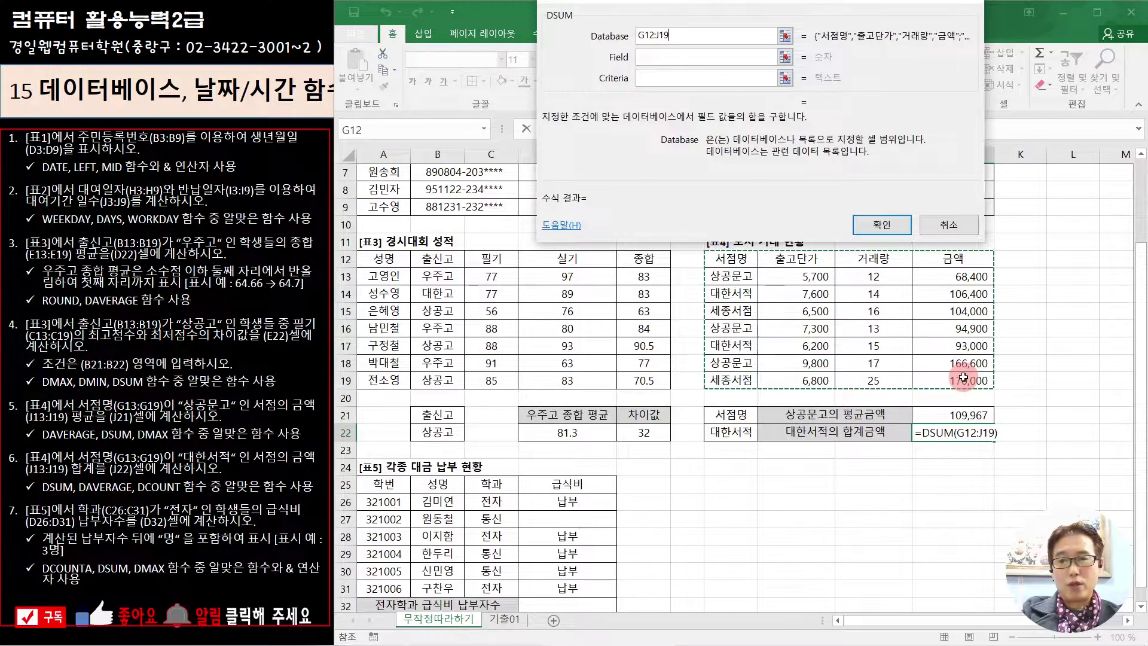
Step: Set the DSUM Field to the 금액 heading J12 and the Criteria to G21:G22, and complete the formula in J22
{"action": "left_click", "coordinate": [652, 58]}
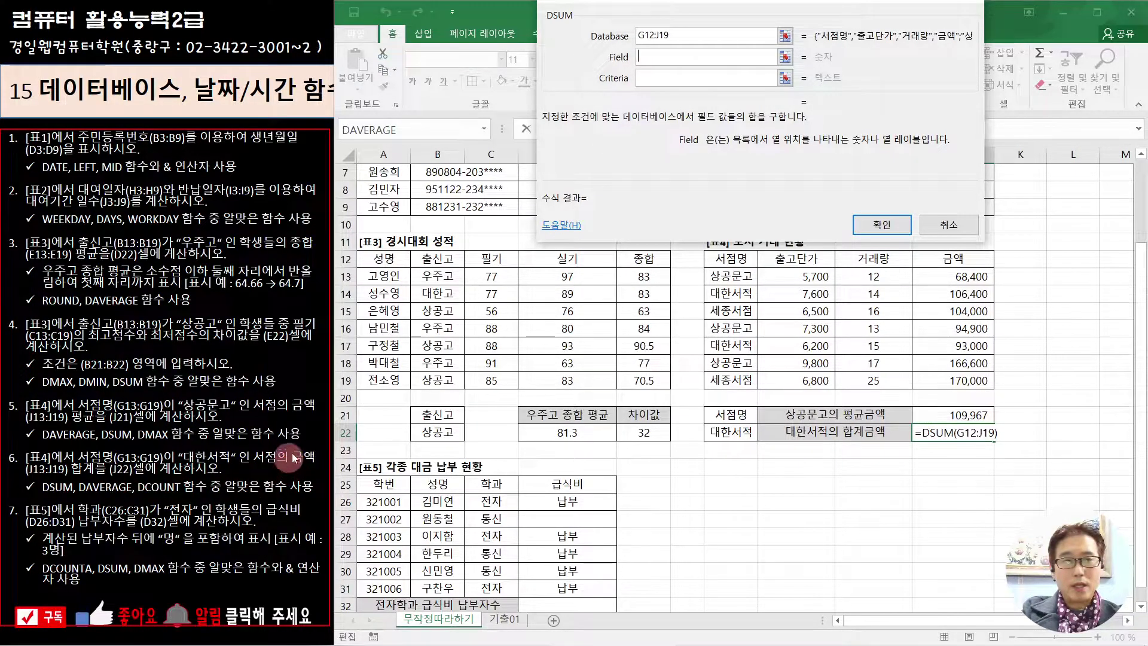
{"action": "left_click", "coordinate": [955, 258]}
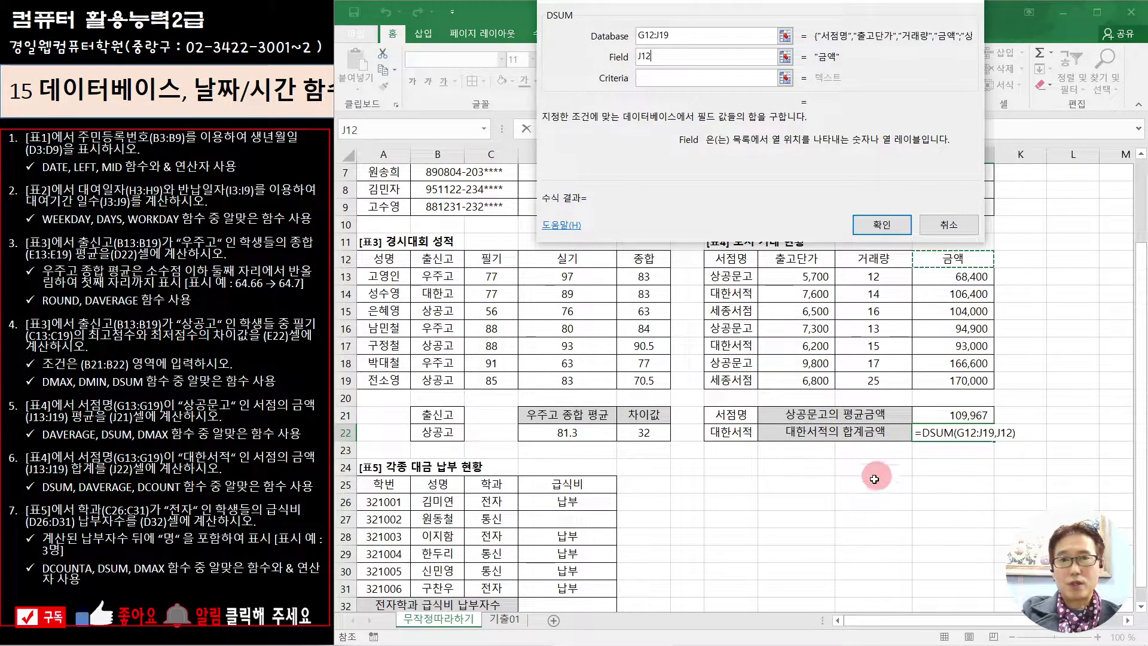
{"action": "left_click", "coordinate": [668, 78]}
{"action": "left_click", "coordinate": [717, 414]}
{"action": "left_click_drag", "start_coordinate": [718, 414], "coordinate": [729, 432]}
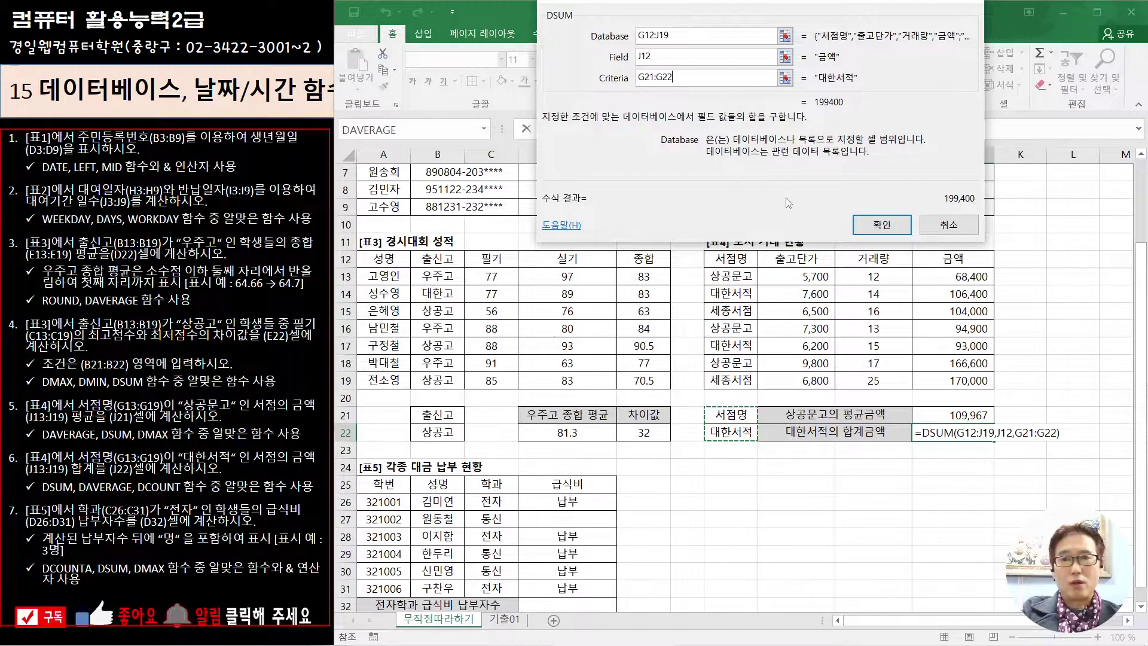
{"action": "left_click", "coordinate": [881, 225]}
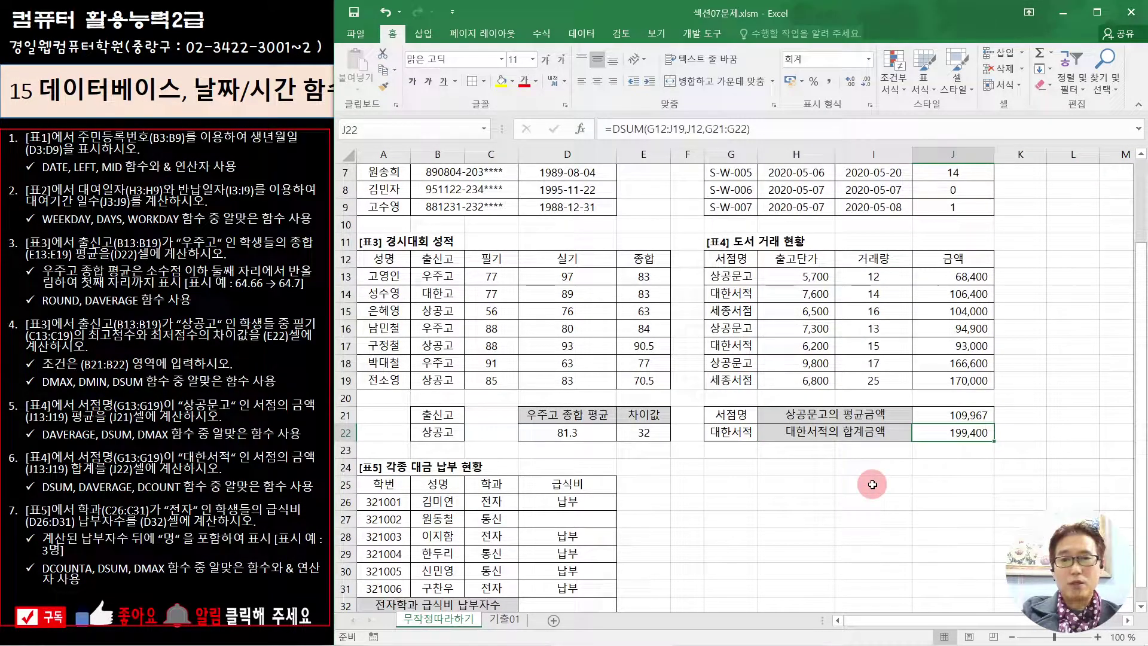
Step: Examine the 학과 criteria cells C25:C26 and the 급식비 entries in D26:D31 of the payment table
{"action": "scroll", "coordinate": [825, 472], "scroll_direction": "down", "scroll_amount": 3}
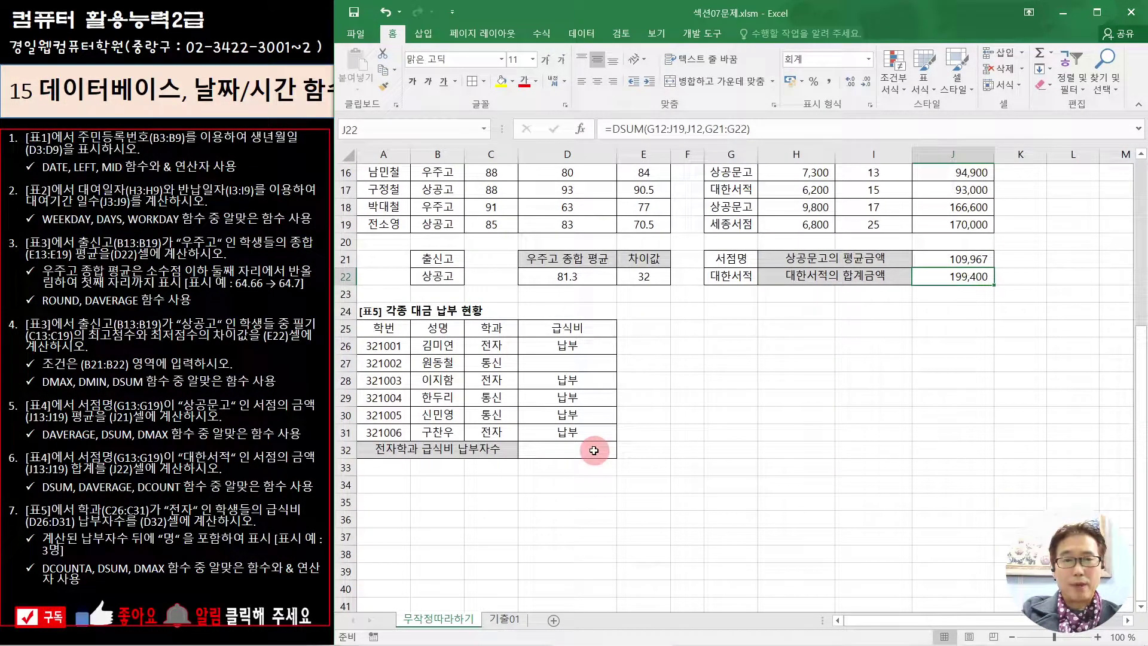
{"action": "left_click", "coordinate": [594, 450]}
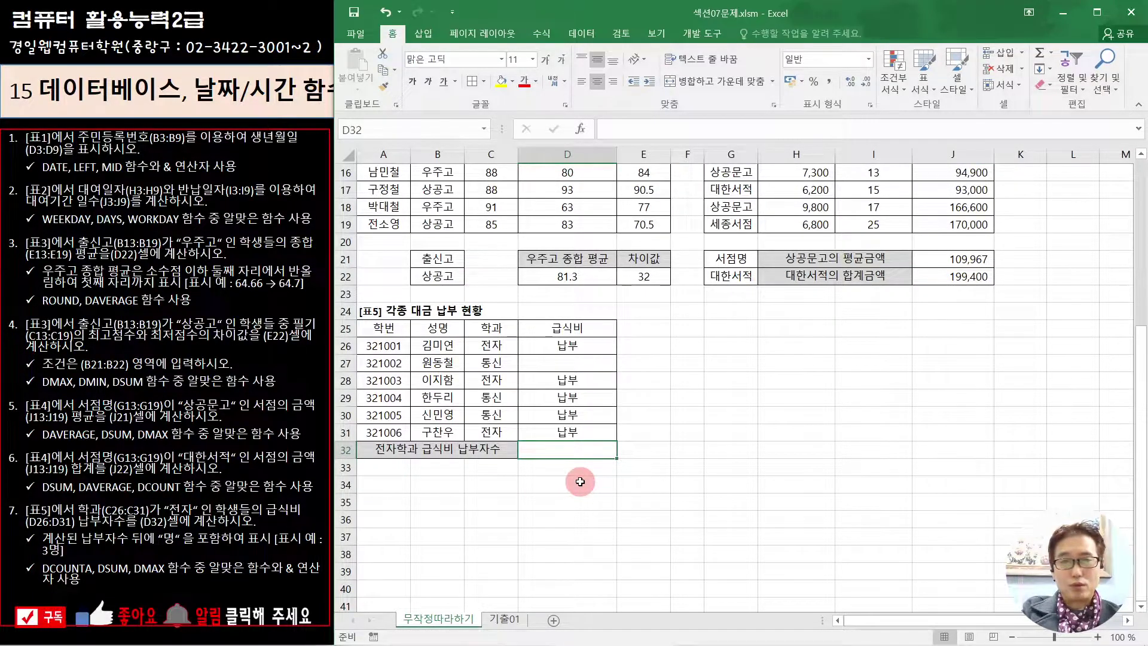
{"action": "left_click_drag", "start_coordinate": [500, 328], "coordinate": [501, 338]}
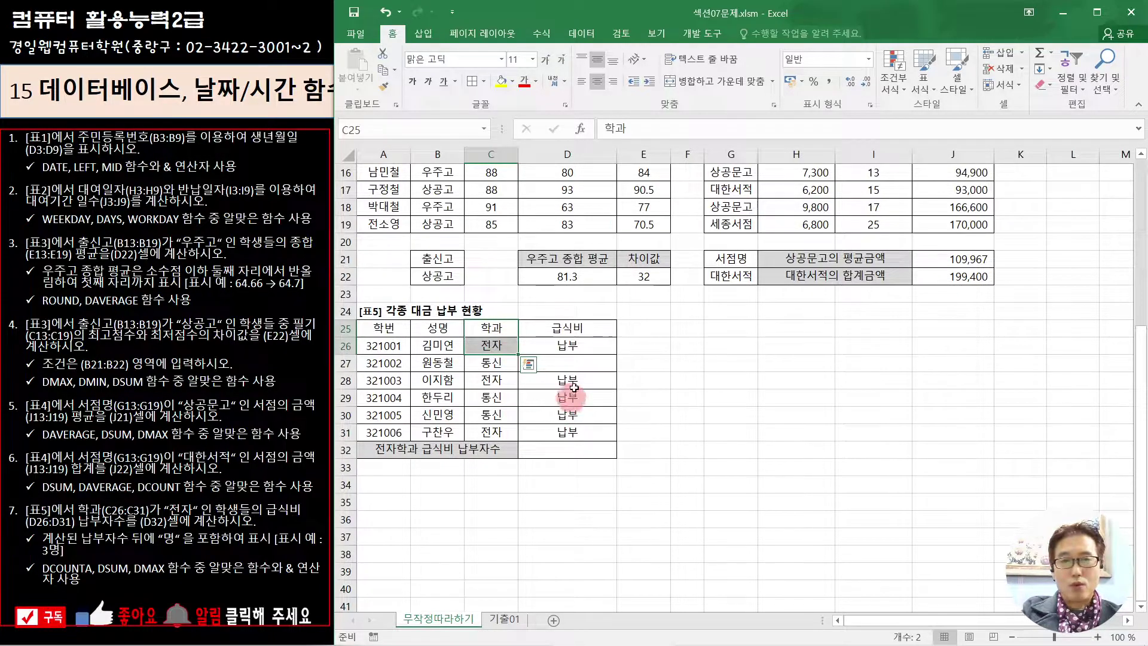
{"action": "left_click", "coordinate": [573, 345]}
{"action": "left_click", "coordinate": [573, 363]}
{"action": "left_click", "coordinate": [573, 380]}
{"action": "left_click", "coordinate": [574, 398]}
{"action": "left_click", "coordinate": [575, 413]}
{"action": "left_click", "coordinate": [576, 432]}
Step: Start a DCOUNTA function in D32 with the payment table A25:D31 as its Database argument
{"action": "left_click", "coordinate": [575, 450]}
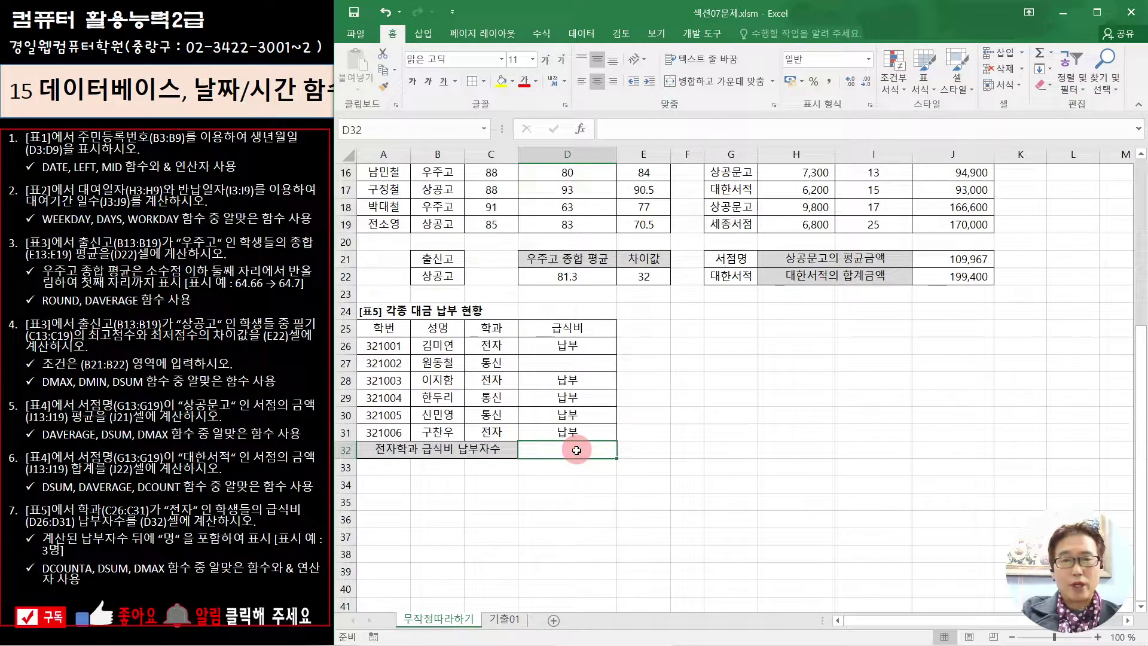
{"action": "type", "text": "=dc"}
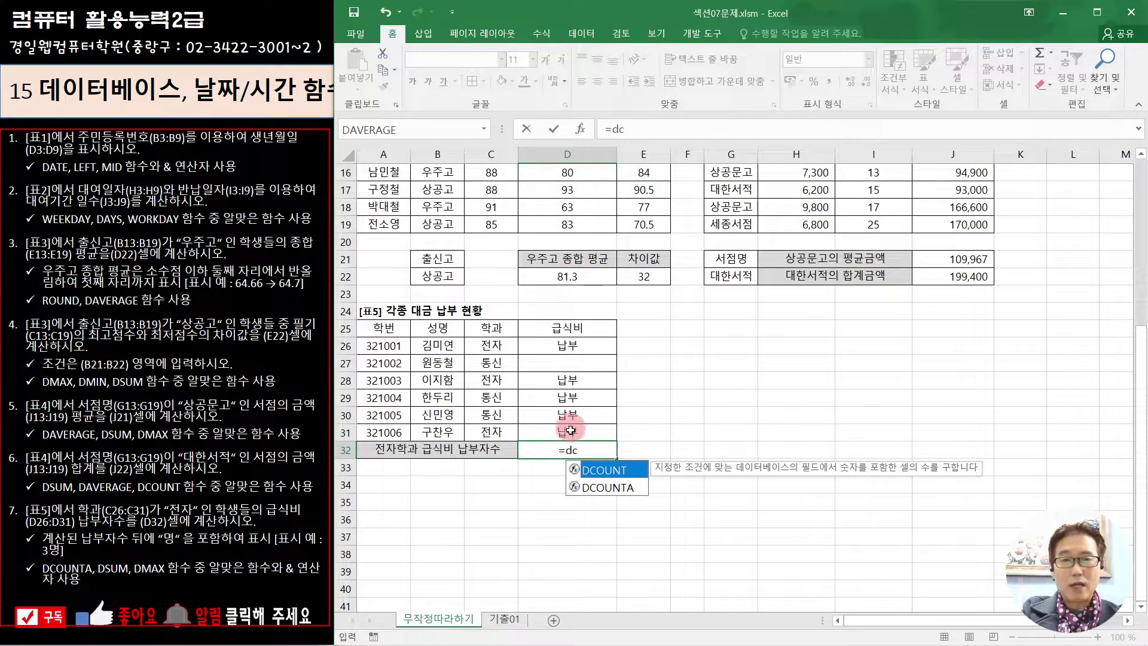
{"action": "left_click", "coordinate": [612, 490]}
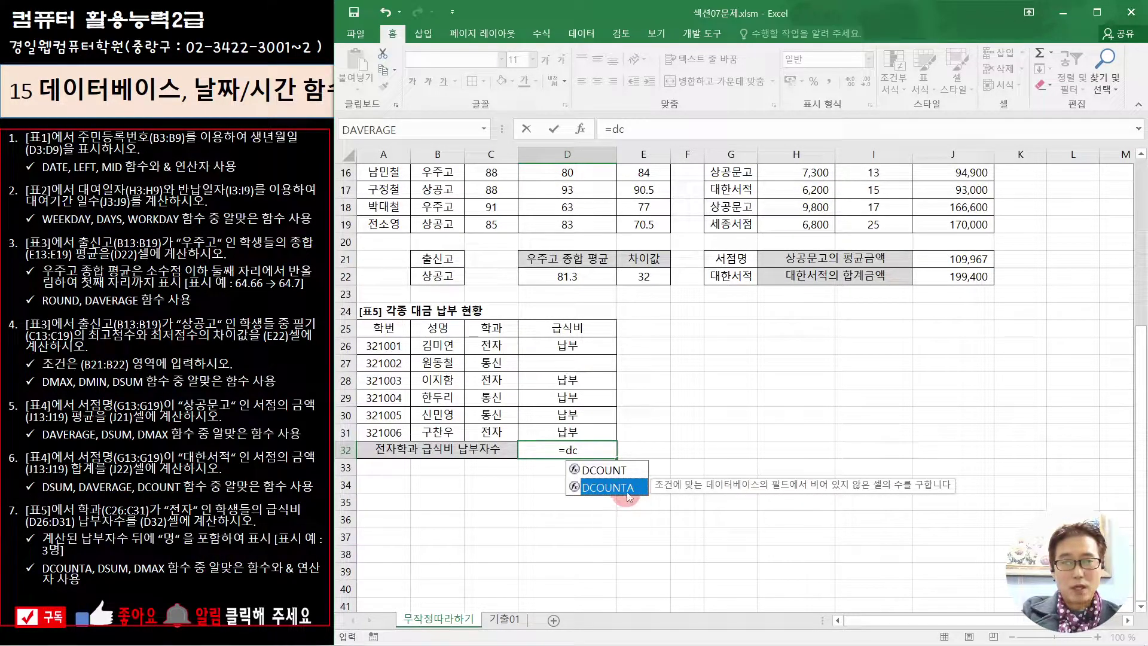
{"action": "double_click", "coordinate": [629, 489]}
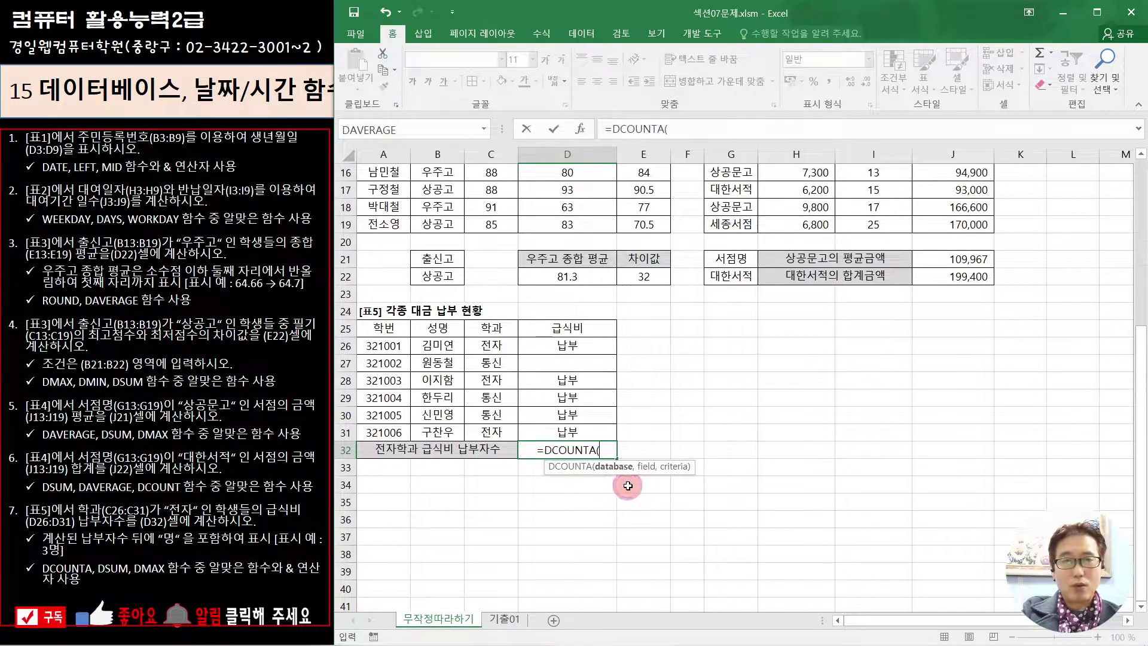
{"action": "left_click", "coordinate": [584, 128]}
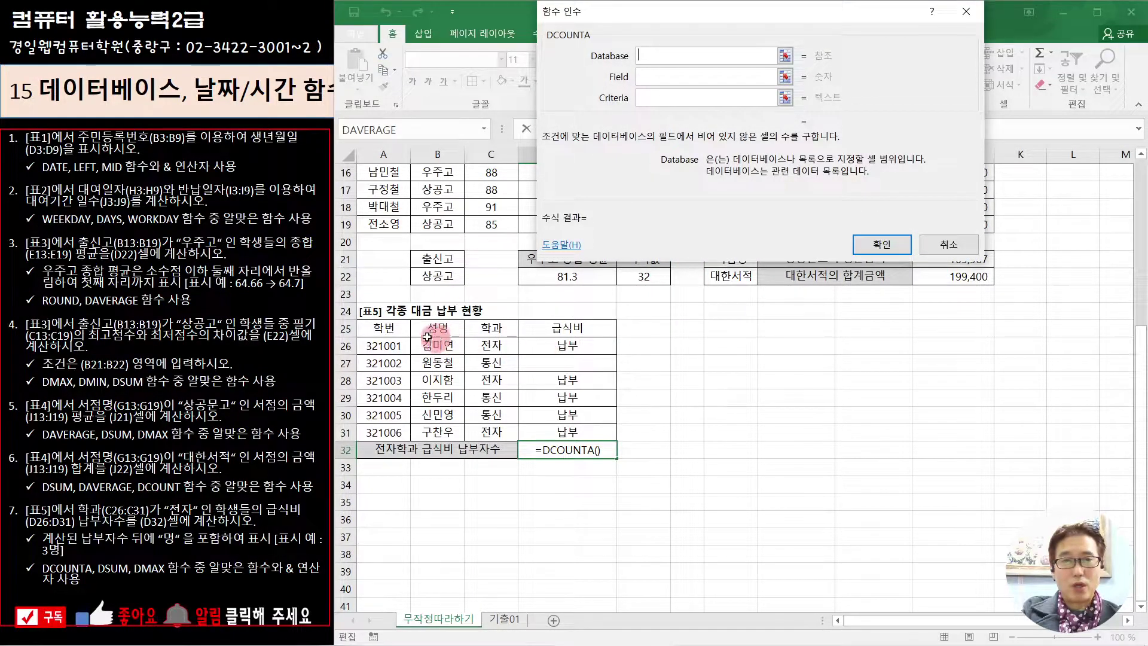
{"action": "left_click_drag", "start_coordinate": [370, 325], "coordinate": [585, 434]}
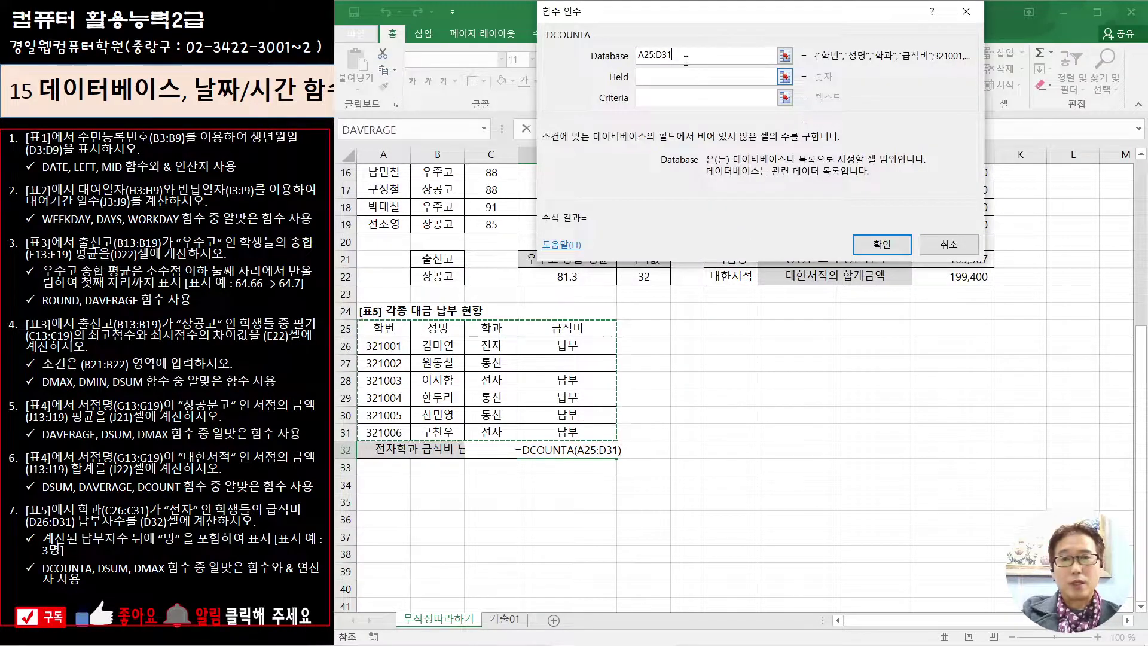
Step: Set the DCOUNTA Field to the 급식비 heading D25 and the Criteria to C25:C26, and complete the formula in D32
{"action": "left_click", "coordinate": [673, 82]}
{"action": "left_click", "coordinate": [577, 328]}
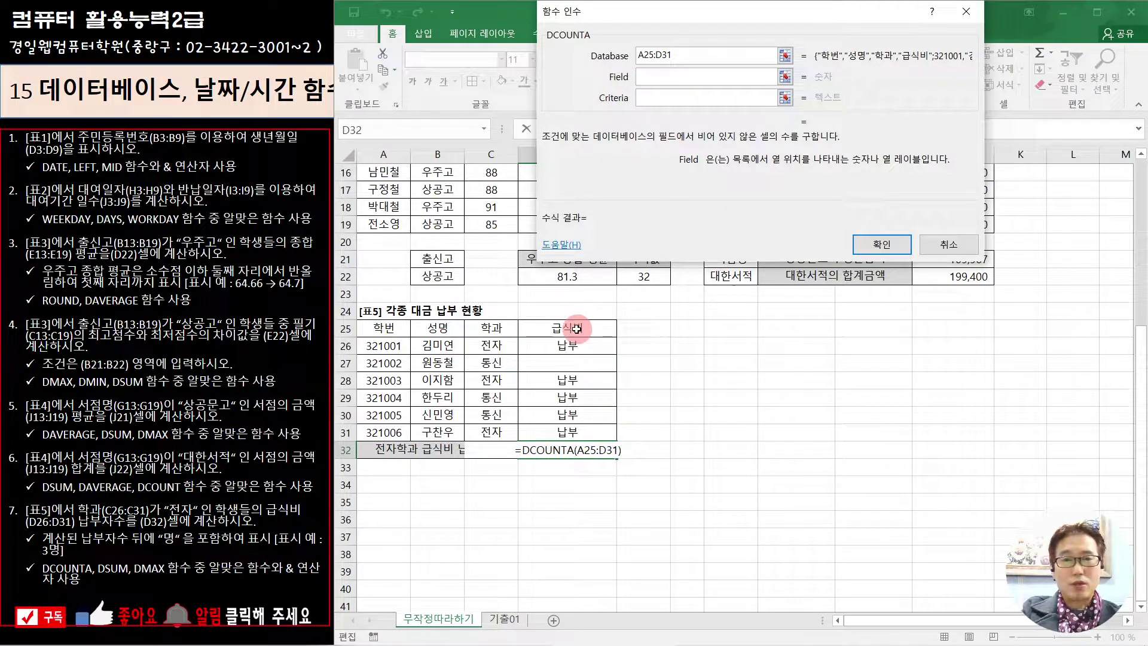
{"action": "left_click", "coordinate": [653, 101]}
{"action": "left_click", "coordinate": [491, 327]}
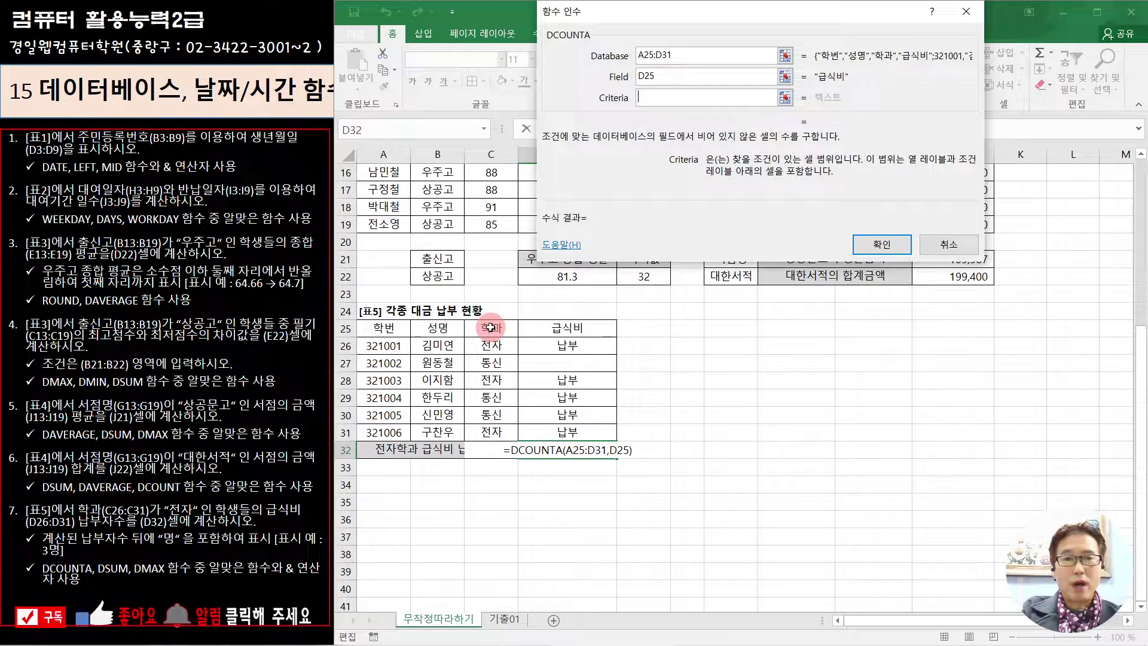
{"action": "left_click_drag", "start_coordinate": [490, 327], "coordinate": [491, 344]}
{"action": "left_click", "coordinate": [882, 244]}
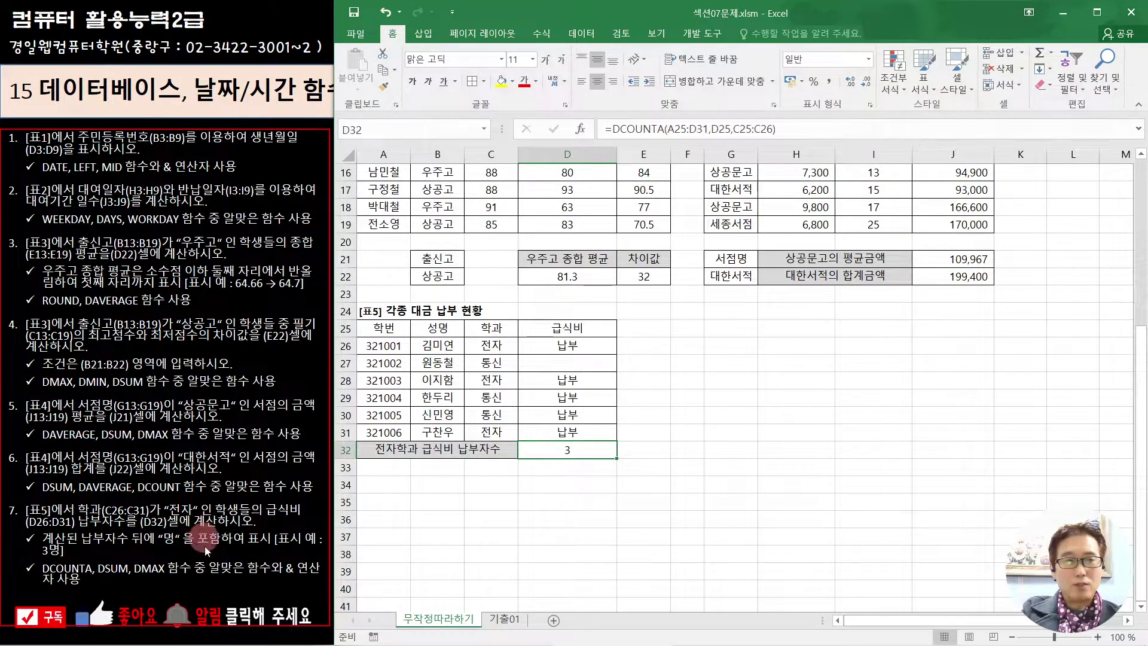
Step: Append &"명" to the DCOUNTA formula in D32
{"action": "left_click", "coordinate": [807, 129]}
{"action": "type", "text": "&"}
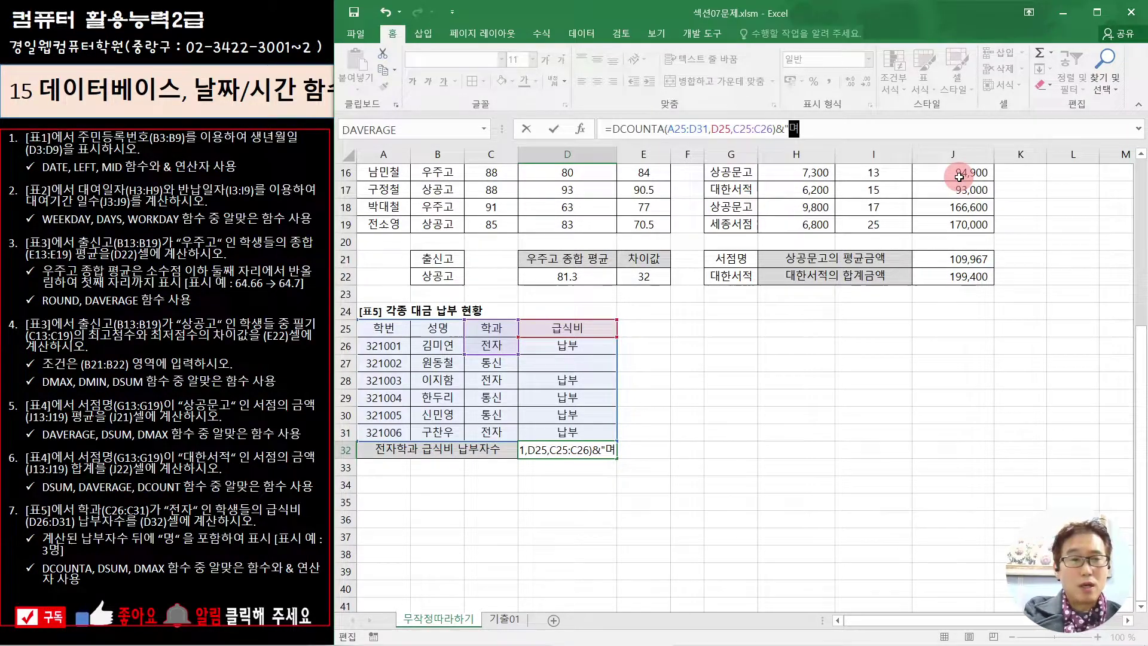
{"action": "type", "text": "\"명\""}
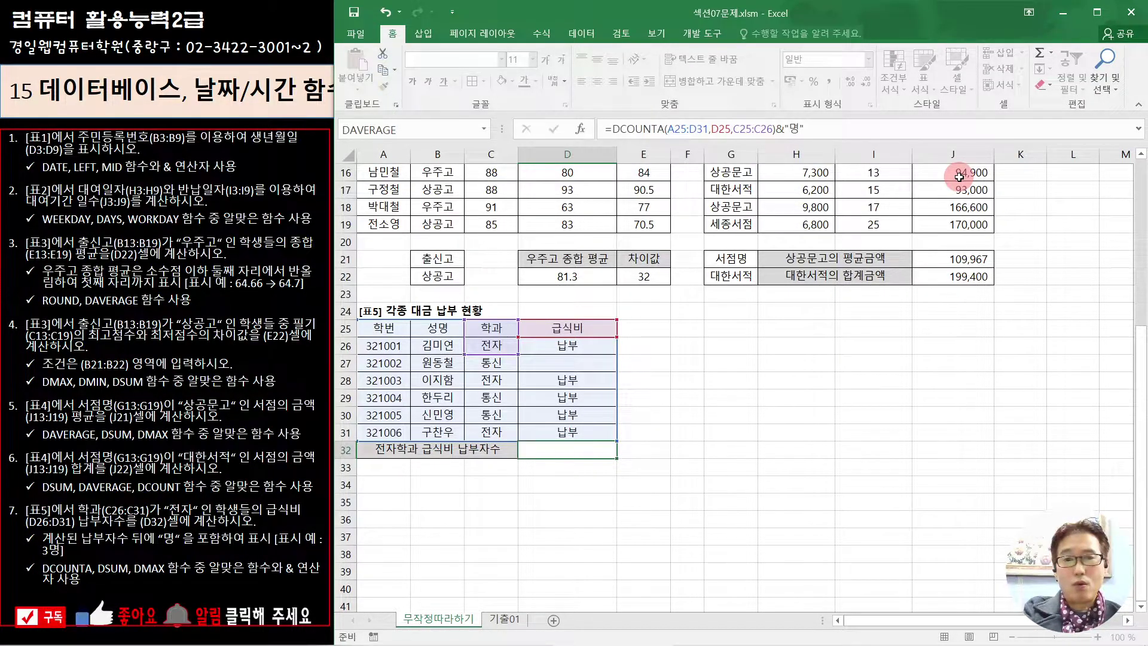
{"action": "key", "text": "Return"}
{"action": "left_click", "coordinate": [601, 449]}
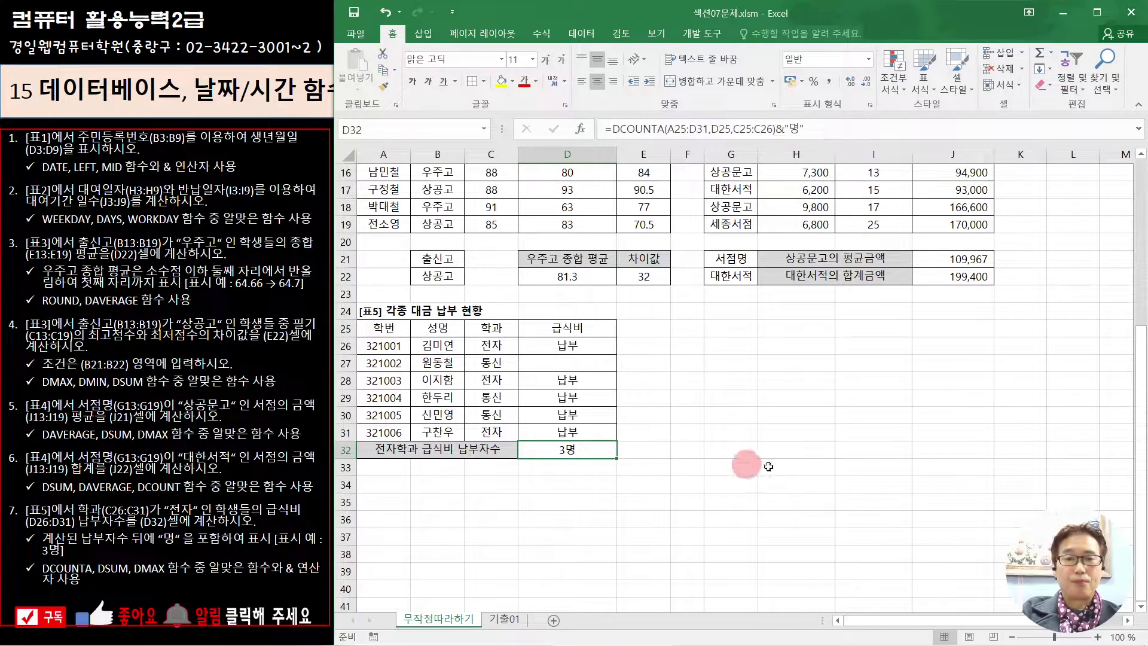
Step: Open the 기출01 worksheet and bring the Excel workbook 섹션07문제.xlsm back to the front
{"action": "scroll", "coordinate": [759, 466], "scroll_direction": "up", "scroll_amount": 5}
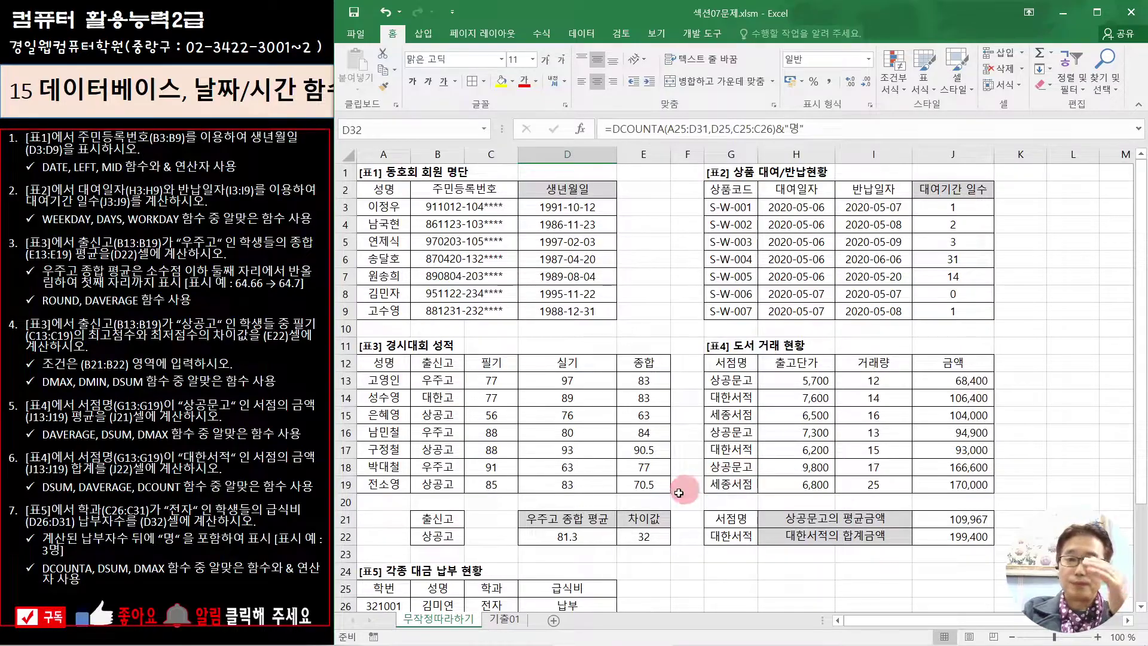
{"action": "left_click", "coordinate": [503, 622]}
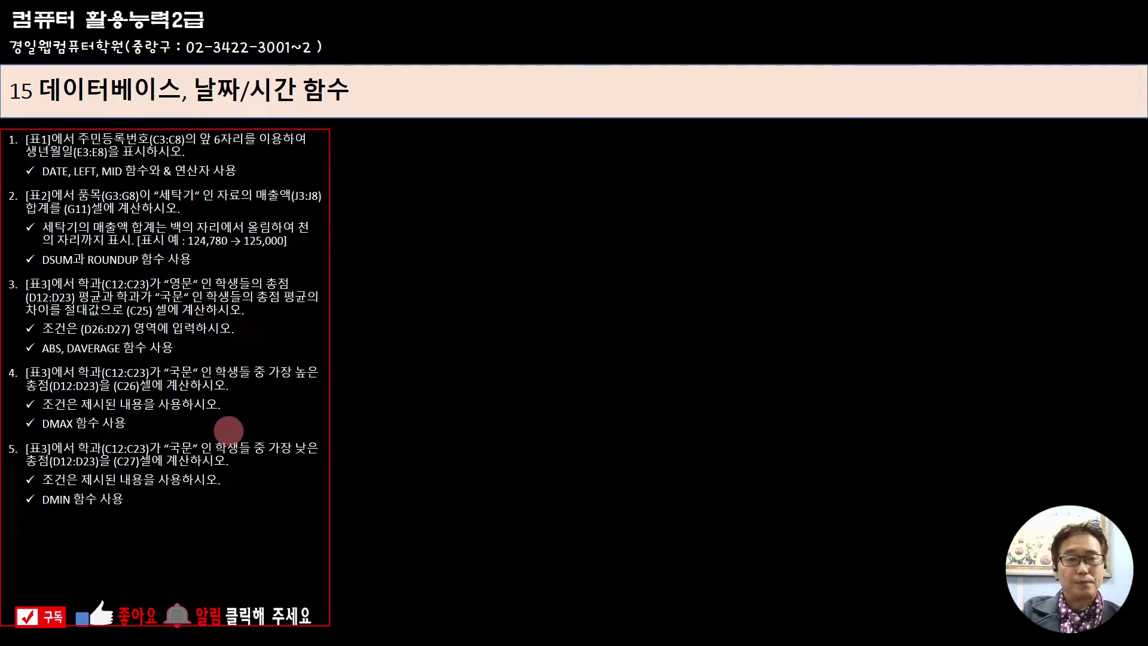
{"action": "key", "text": "super"}
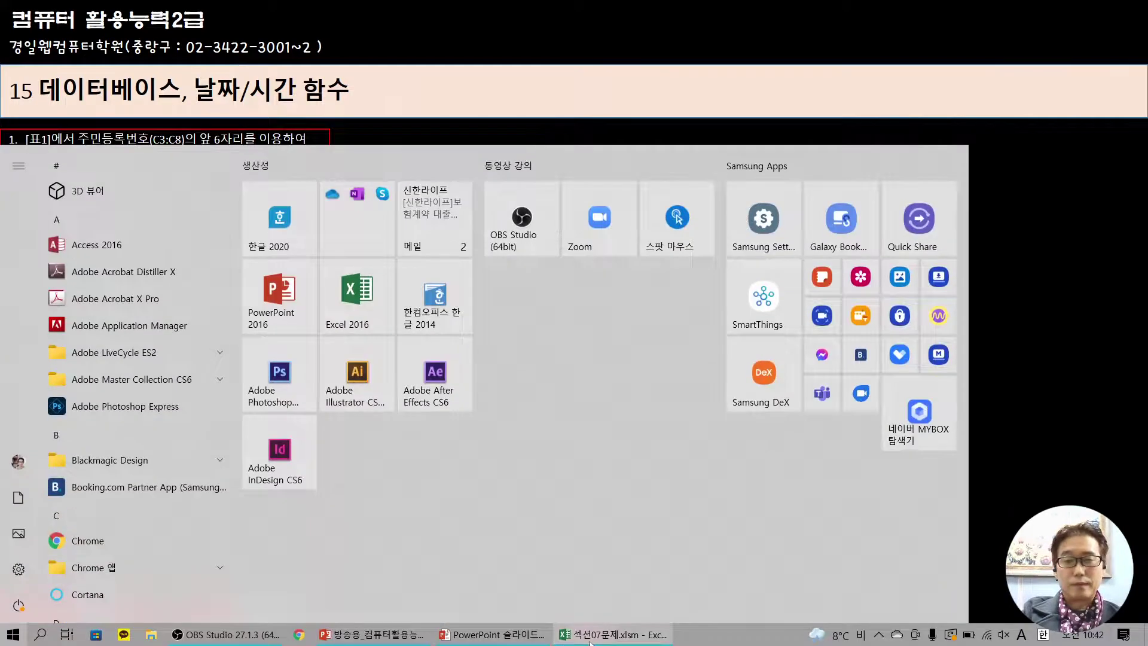
{"action": "left_click", "coordinate": [795, 632]}
Step: Start a DATE function in the first 생년월일 cell E3 and move its arguments dialog clear of the tables' first rows
{"action": "left_click", "coordinate": [635, 210]}
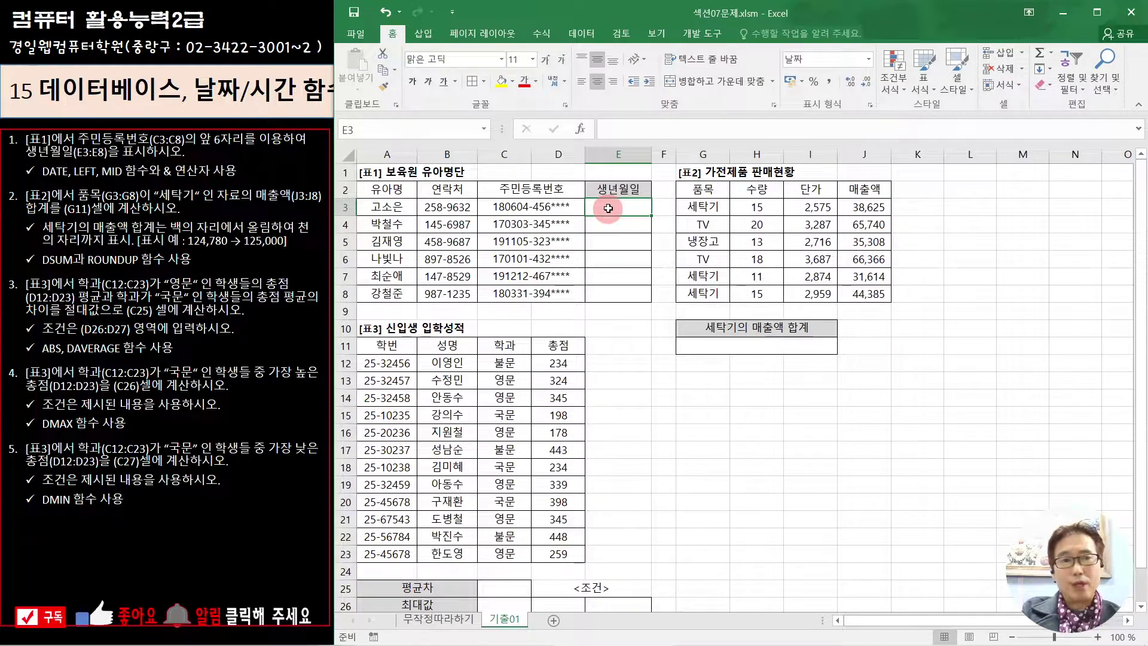
{"action": "type", "text": "=ㅇㅁ"}
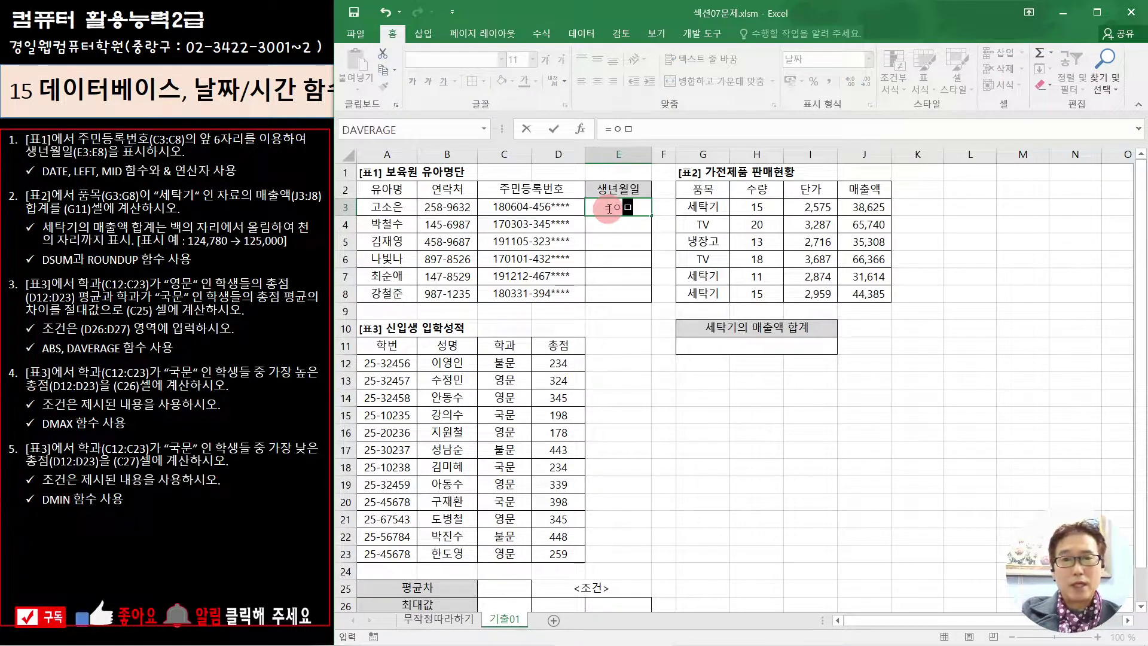
{"action": "key", "text": "BackSpace"}
{"action": "key", "text": "BackSpace"}
{"action": "type", "text": "da"}
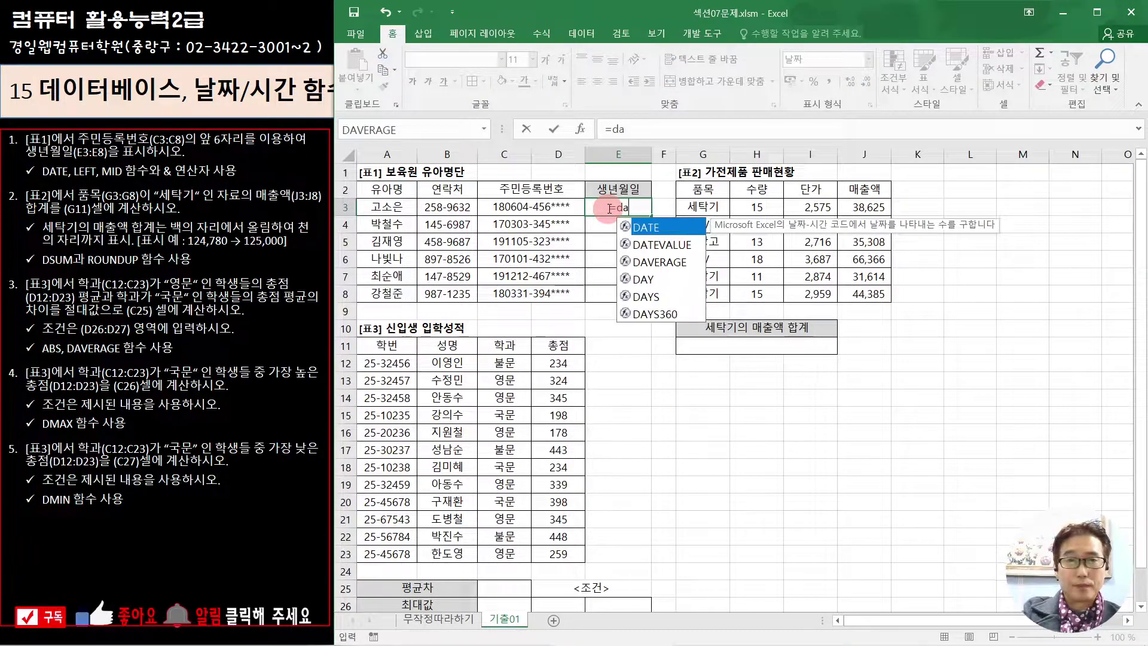
{"action": "double_click", "coordinate": [664, 229]}
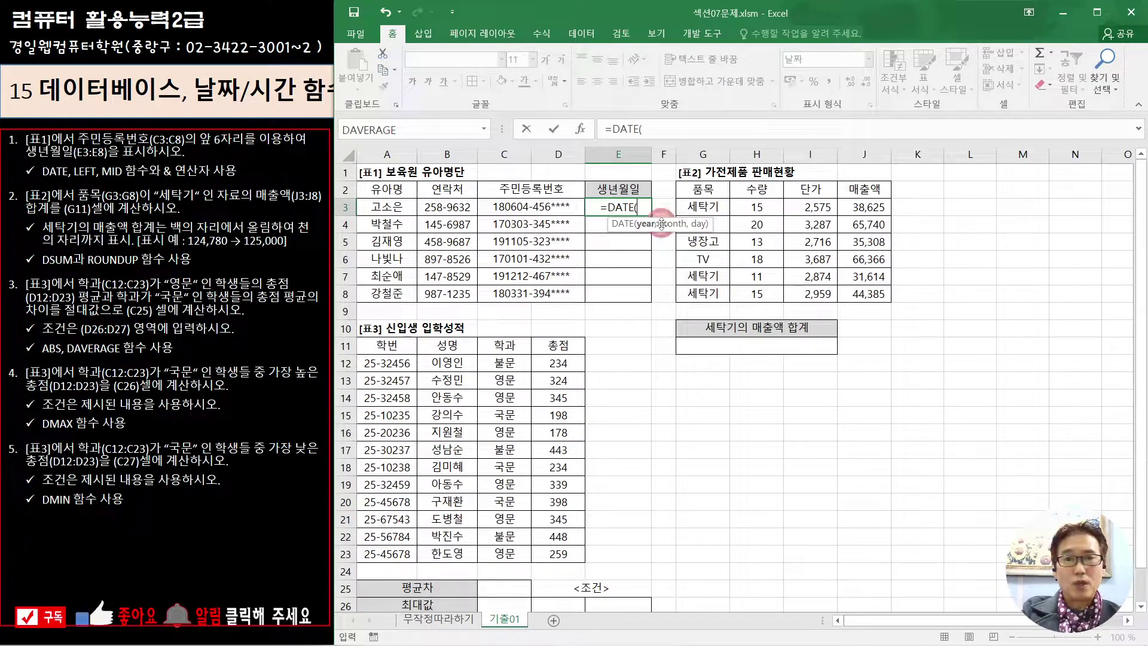
{"action": "left_click", "coordinate": [580, 129]}
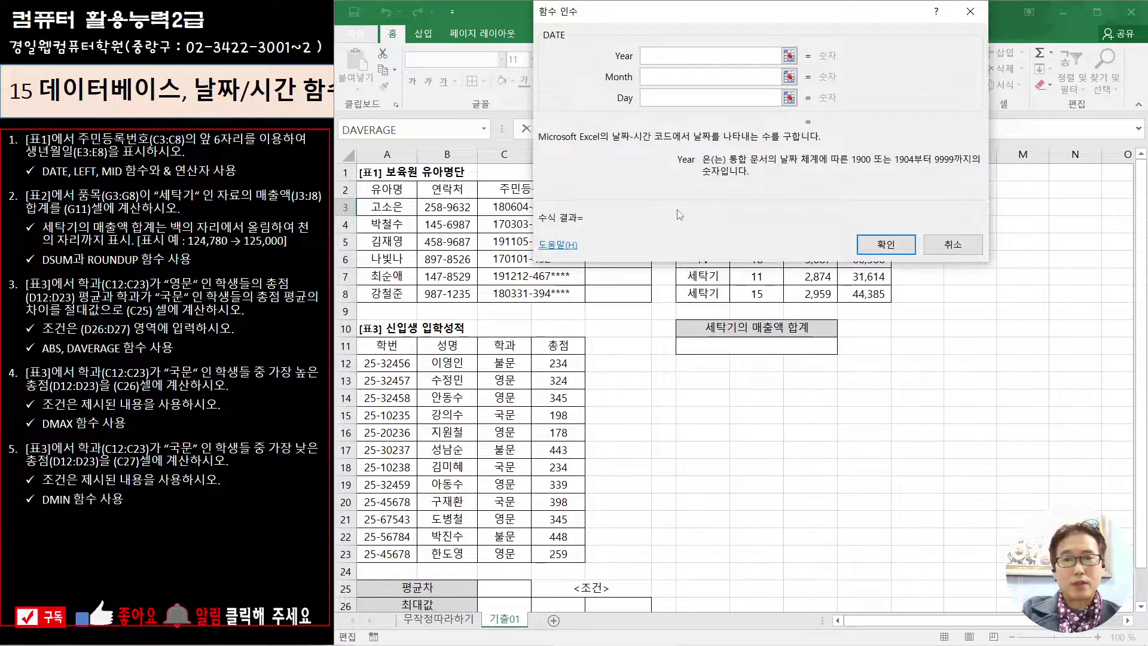
{"action": "left_click_drag", "start_coordinate": [651, 209], "coordinate": [610, 524]}
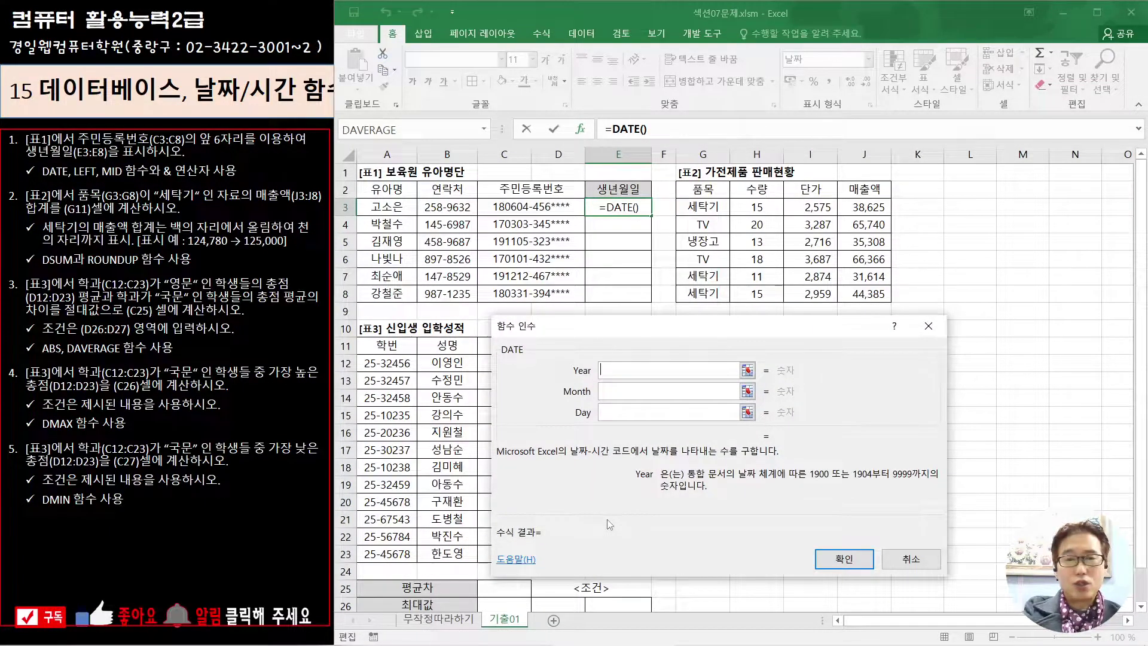
Step: Set the DATE Year argument to 20&LEFT(C3,2) with a nested LEFT function and return to the DATE arguments
{"action": "type", "text": "20"}
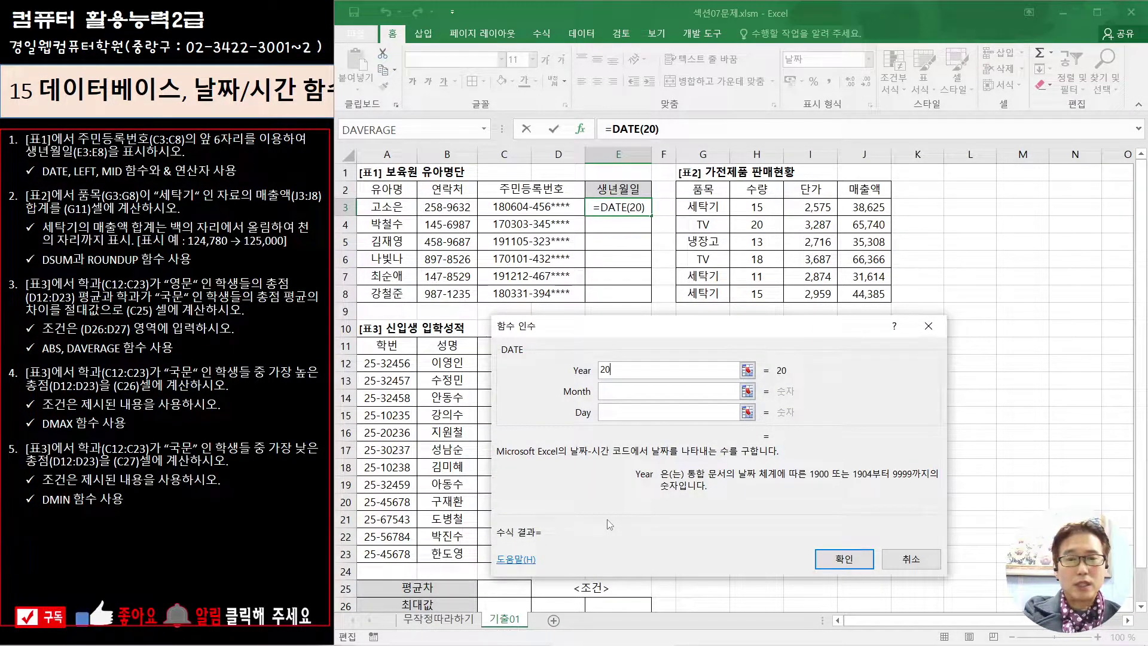
{"action": "type", "text": "&"}
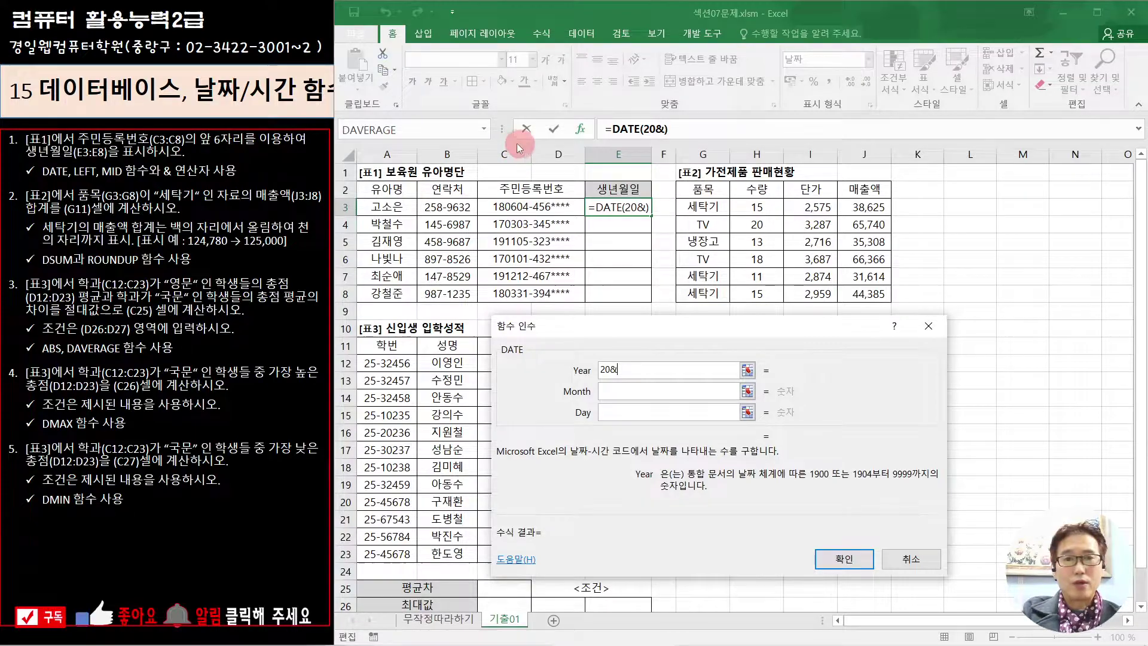
{"action": "left_click", "coordinate": [482, 128]}
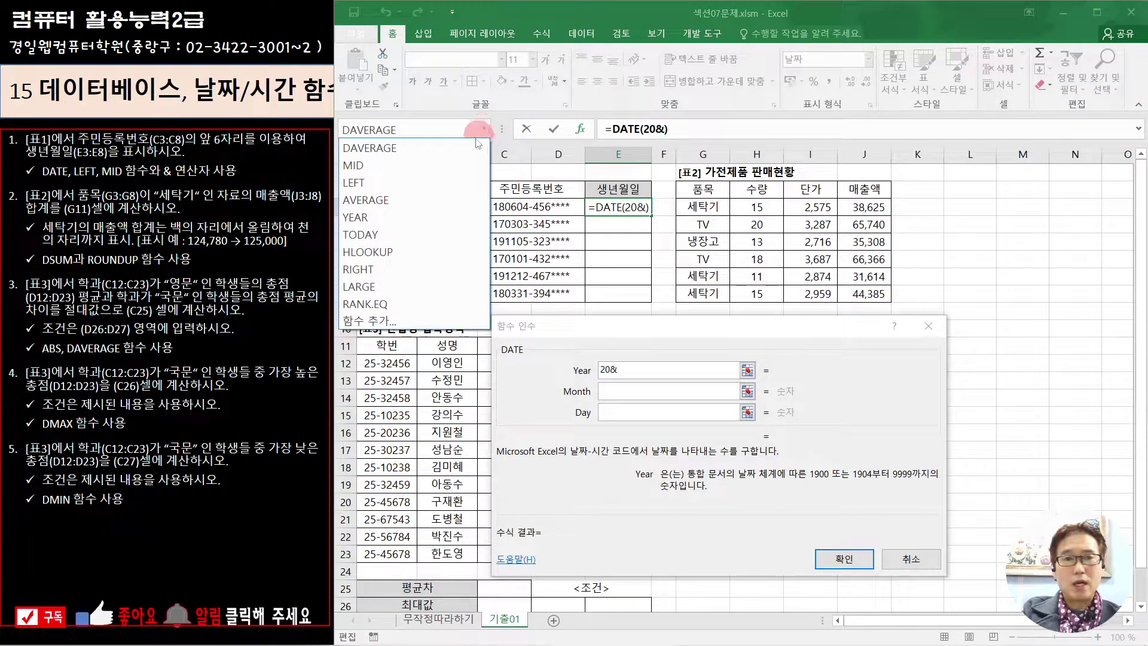
{"action": "left_click", "coordinate": [452, 183]}
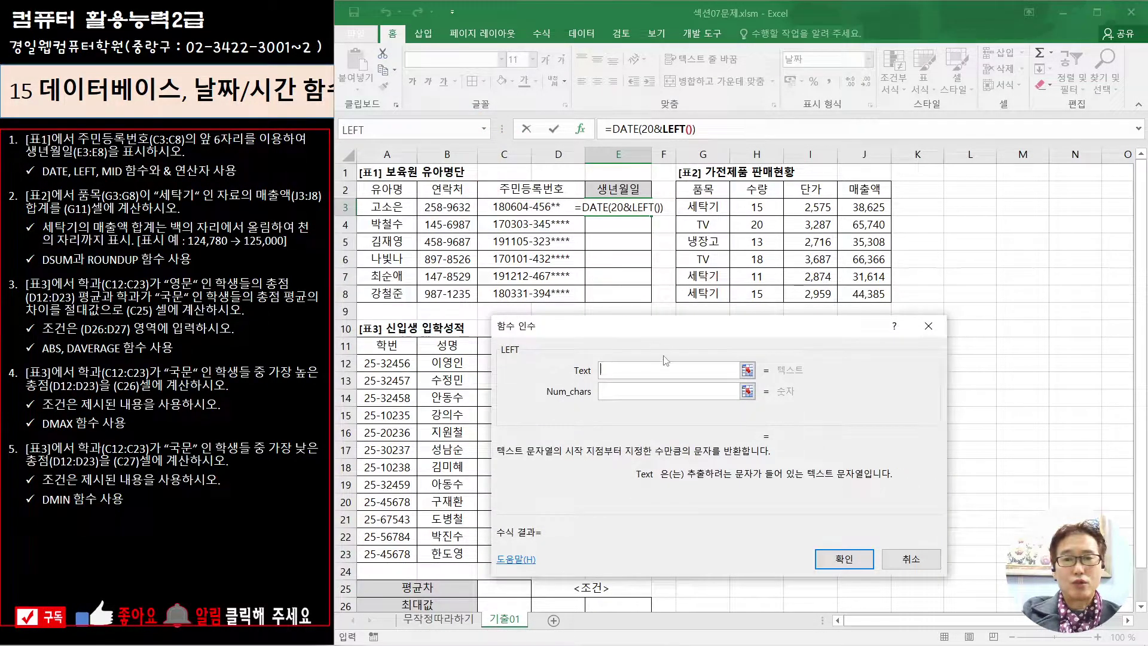
{"action": "left_click", "coordinate": [499, 206]}
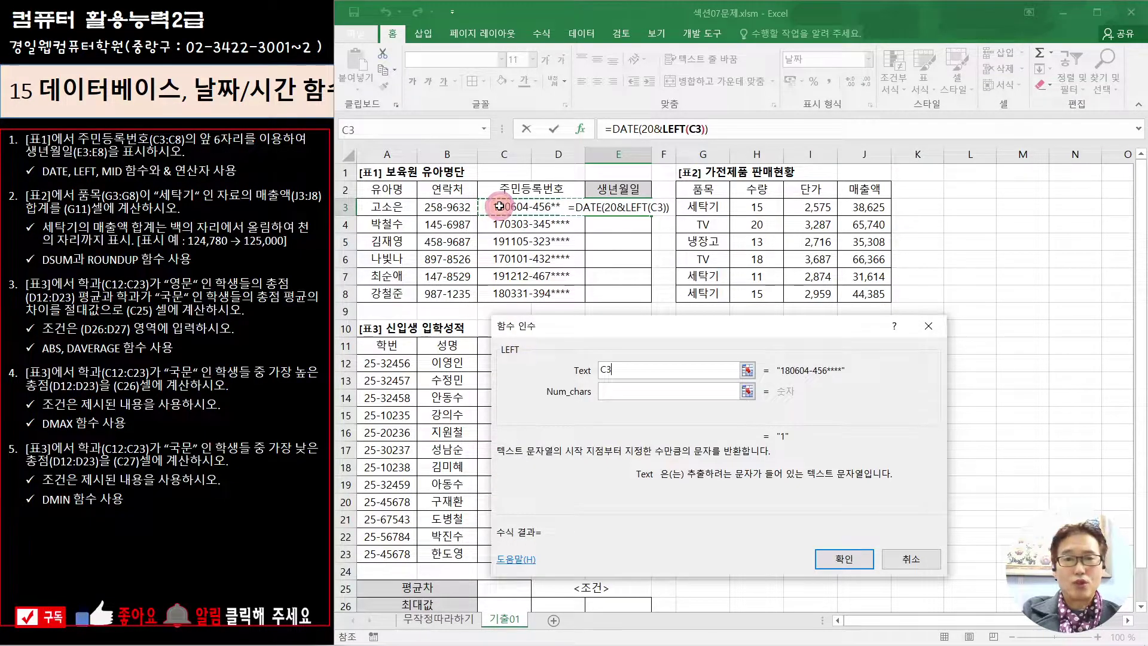
{"action": "left_click", "coordinate": [626, 390]}
{"action": "type", "text": "2"}
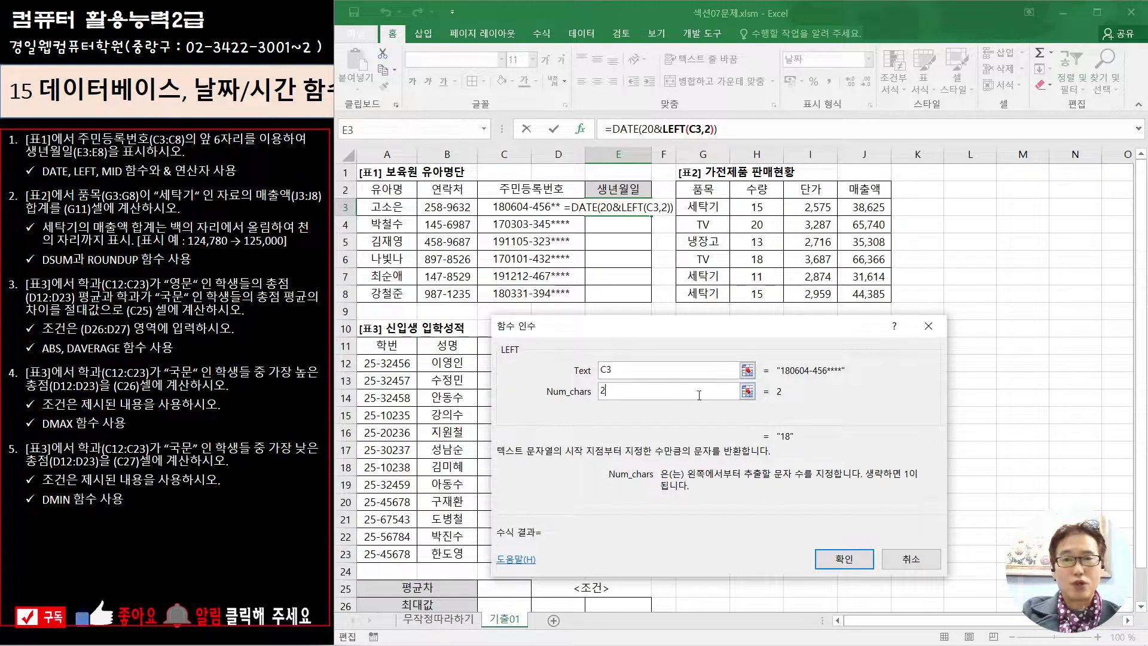
{"action": "left_click", "coordinate": [625, 130]}
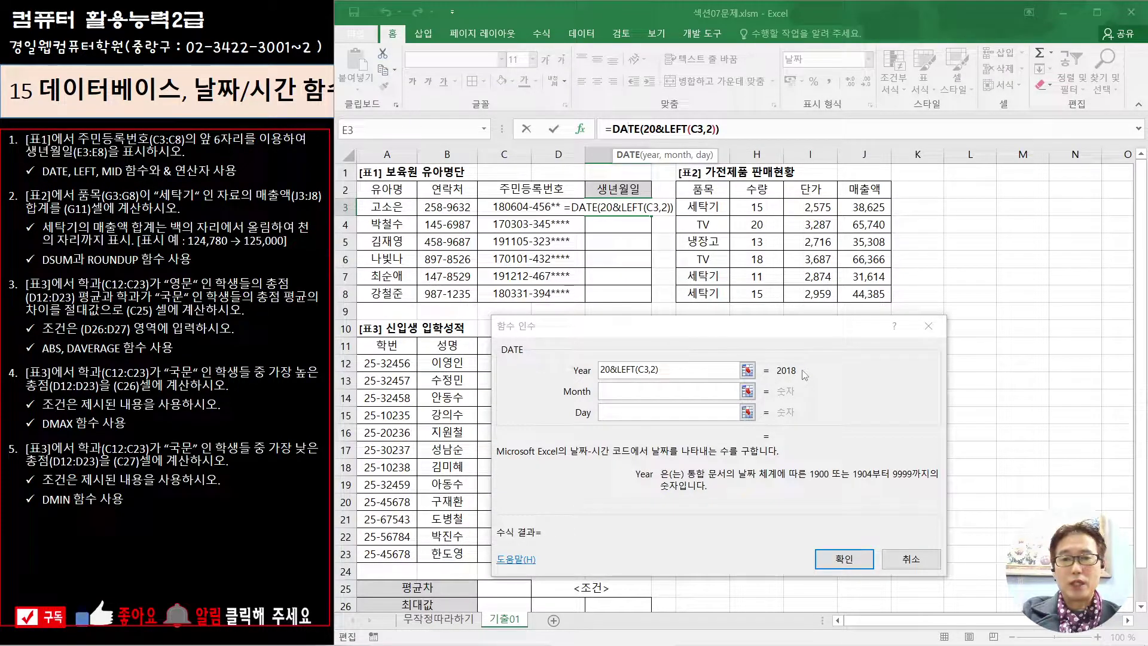
Step: Set the DATE Month argument to MID(C3,3,2) with a nested MID function and return to the DATE arguments
{"action": "left_click", "coordinate": [616, 393]}
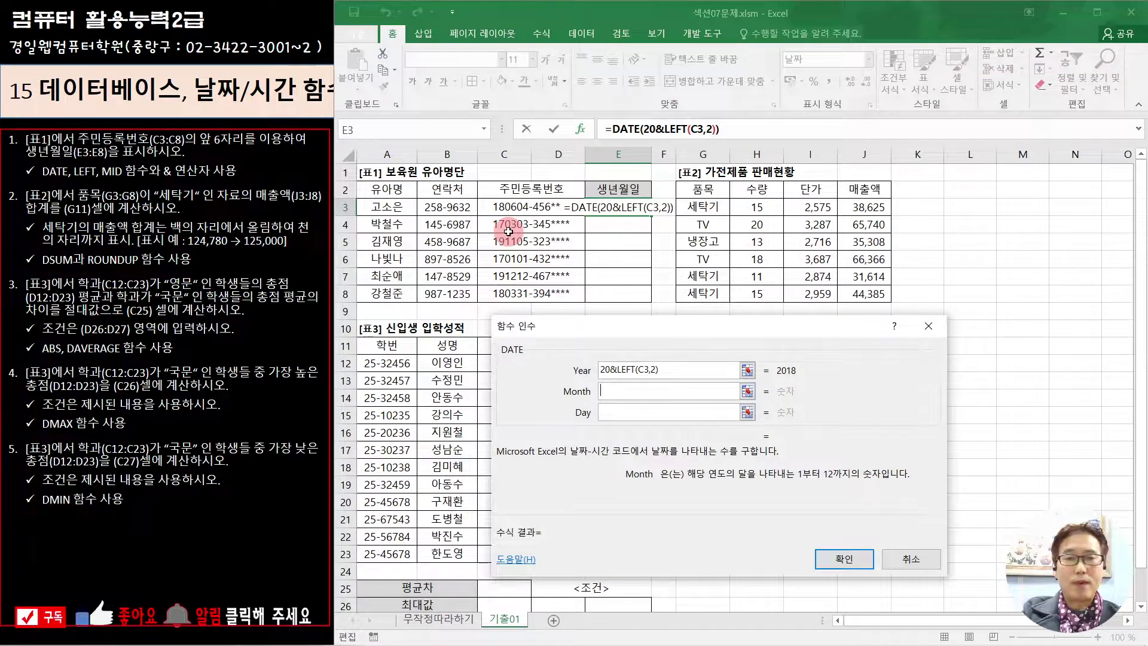
{"action": "left_click", "coordinate": [484, 130]}
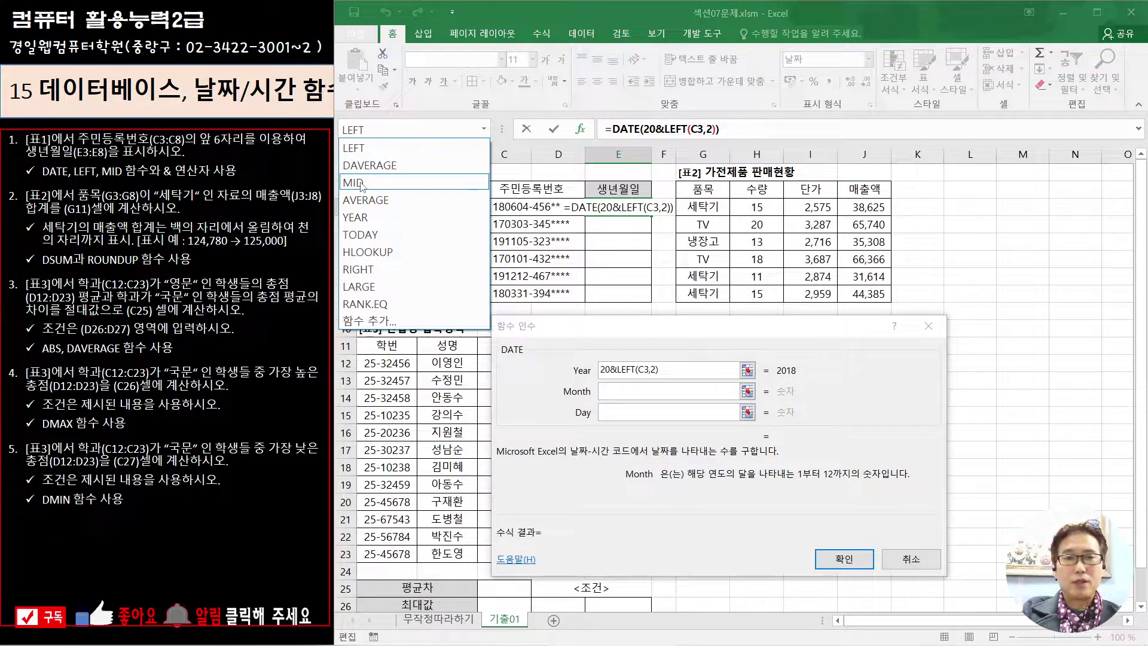
{"action": "left_click", "coordinate": [361, 183]}
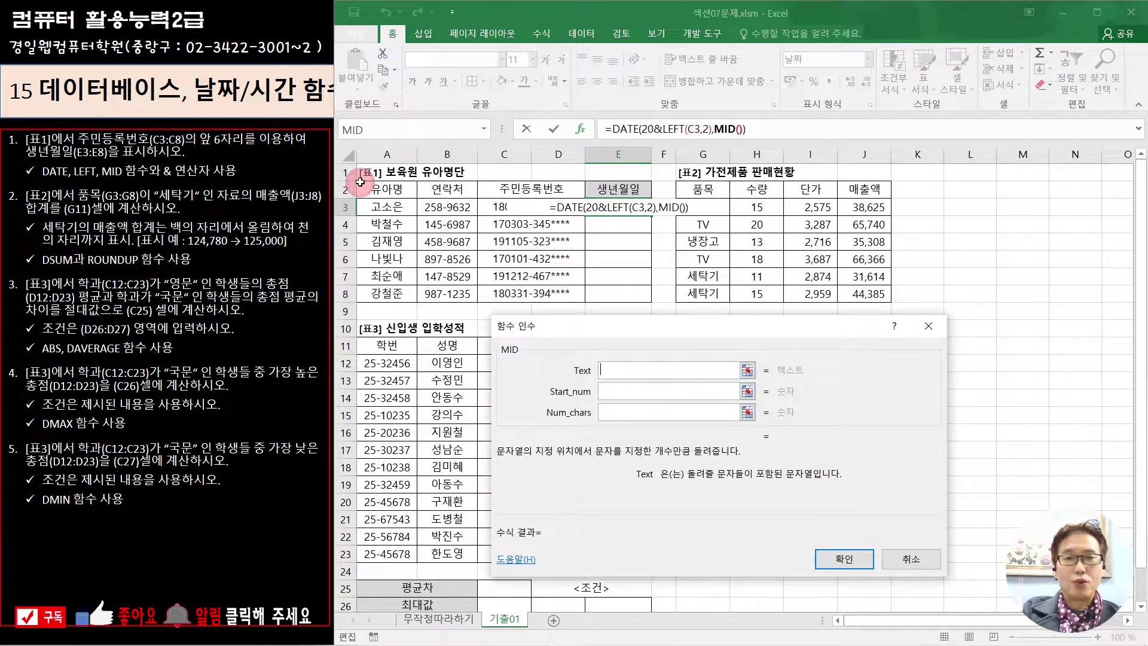
{"action": "left_click", "coordinate": [496, 207]}
{"action": "left_click", "coordinate": [613, 392]}
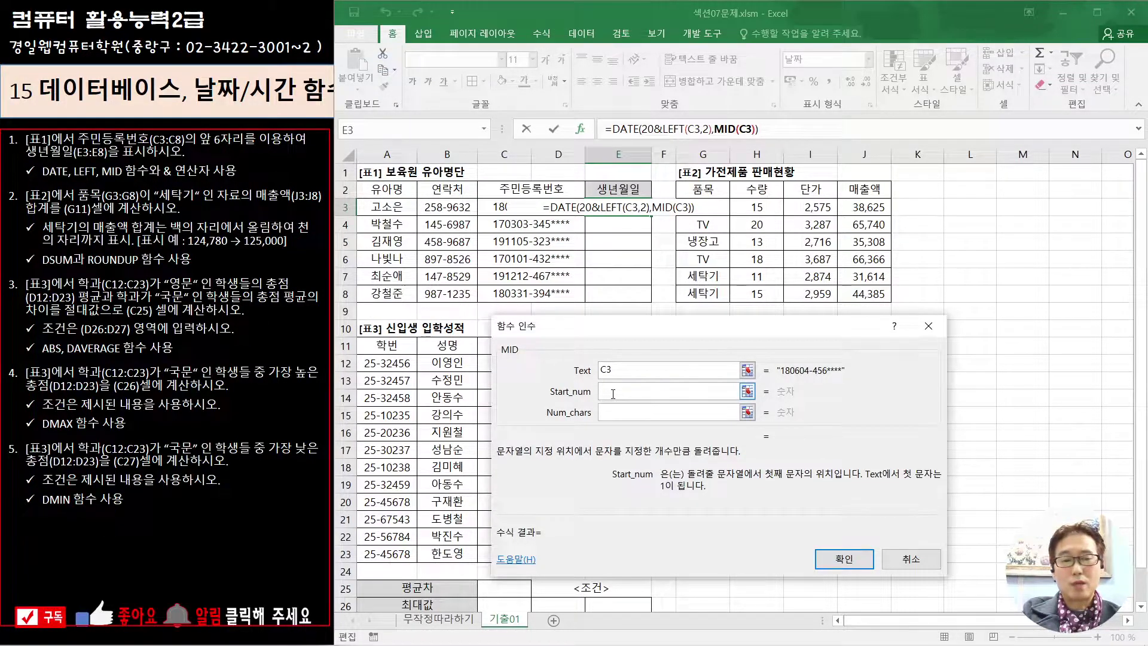
{"action": "type", "text": "3"}
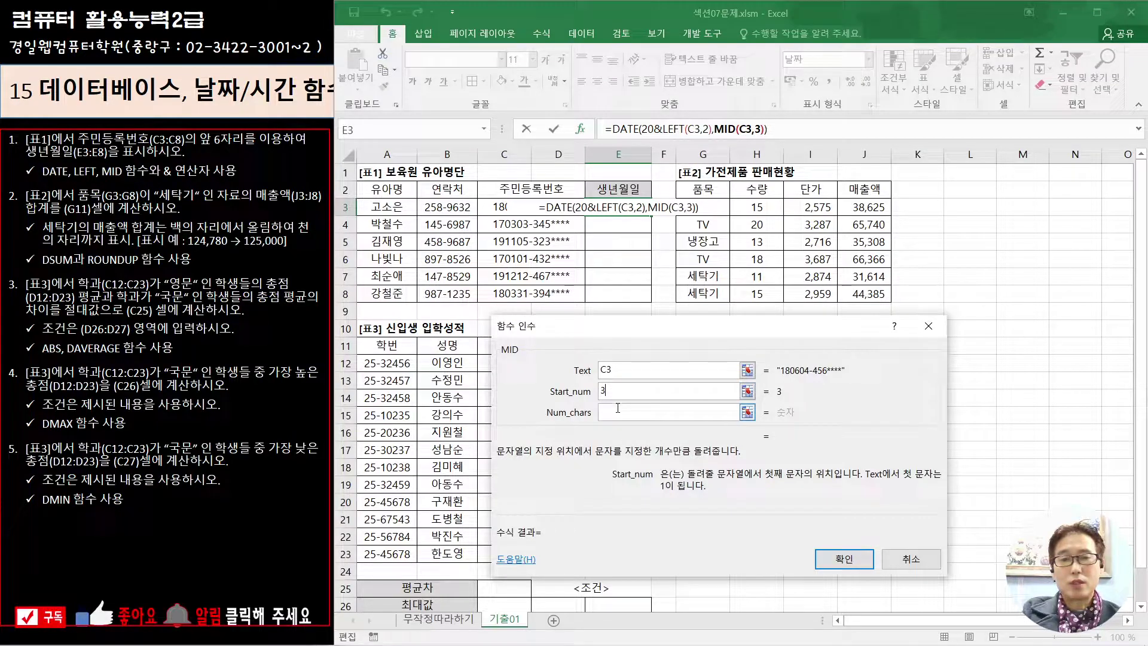
{"action": "left_click", "coordinate": [618, 409]}
{"action": "type", "text": "2"}
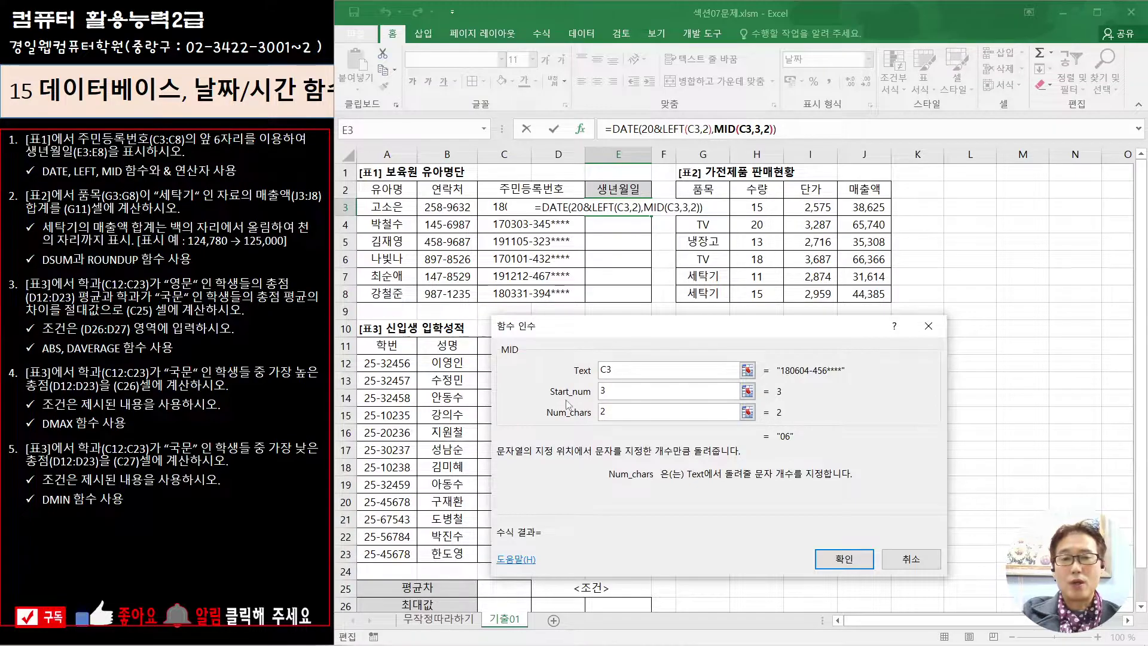
{"action": "left_click", "coordinate": [620, 394]}
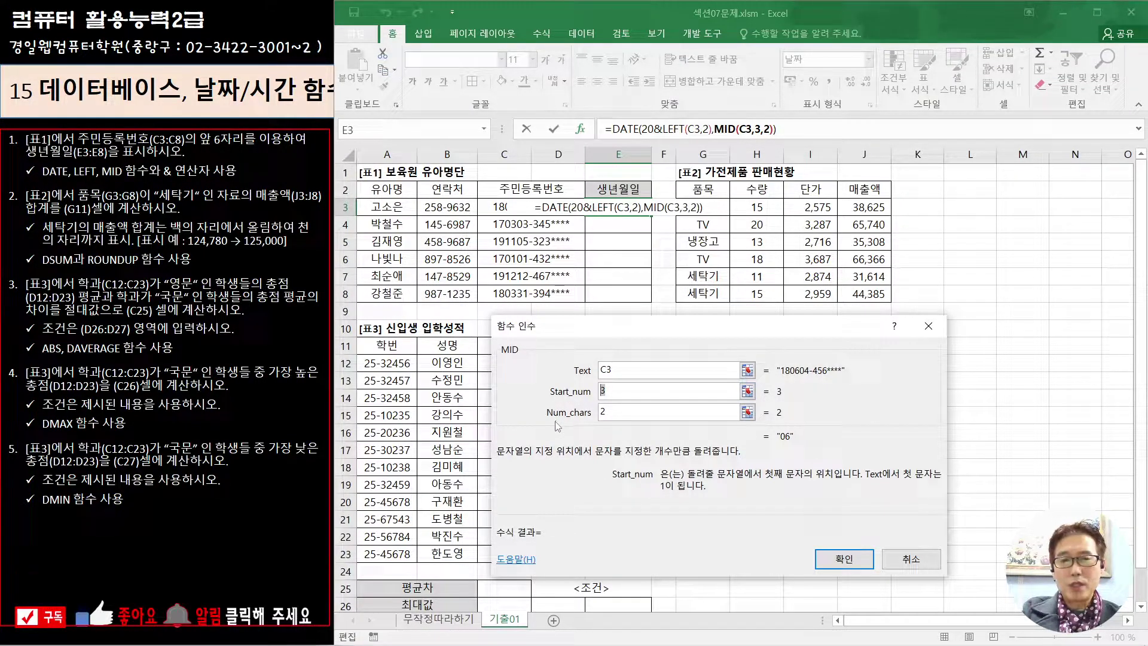
{"action": "left_click", "coordinate": [633, 416]}
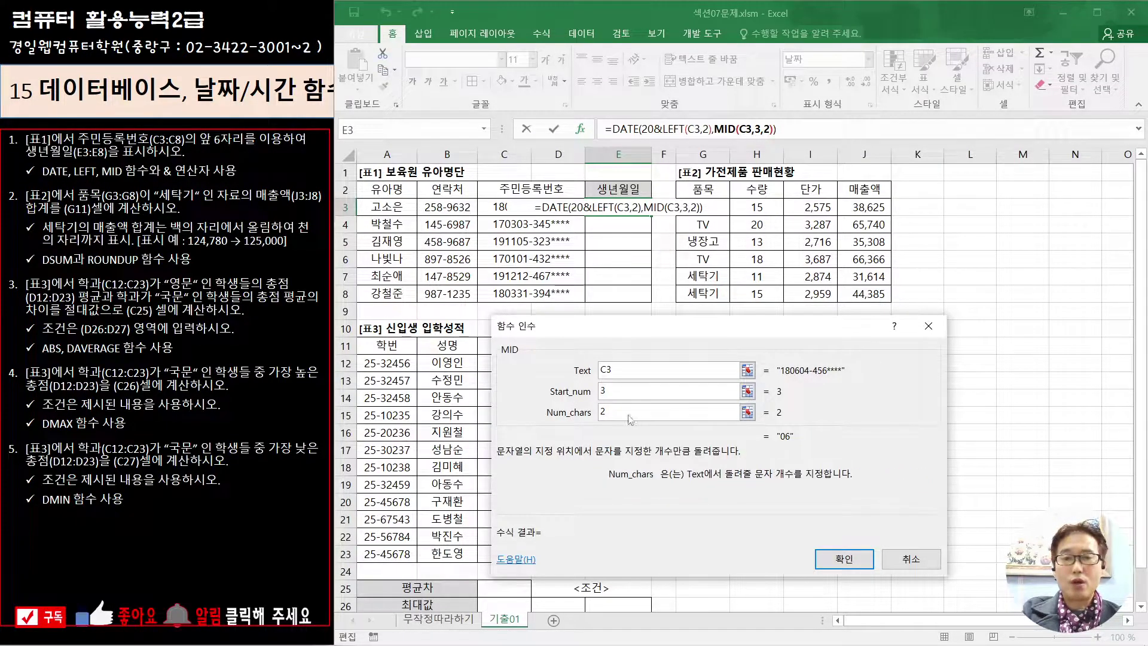
{"action": "left_click", "coordinate": [631, 129]}
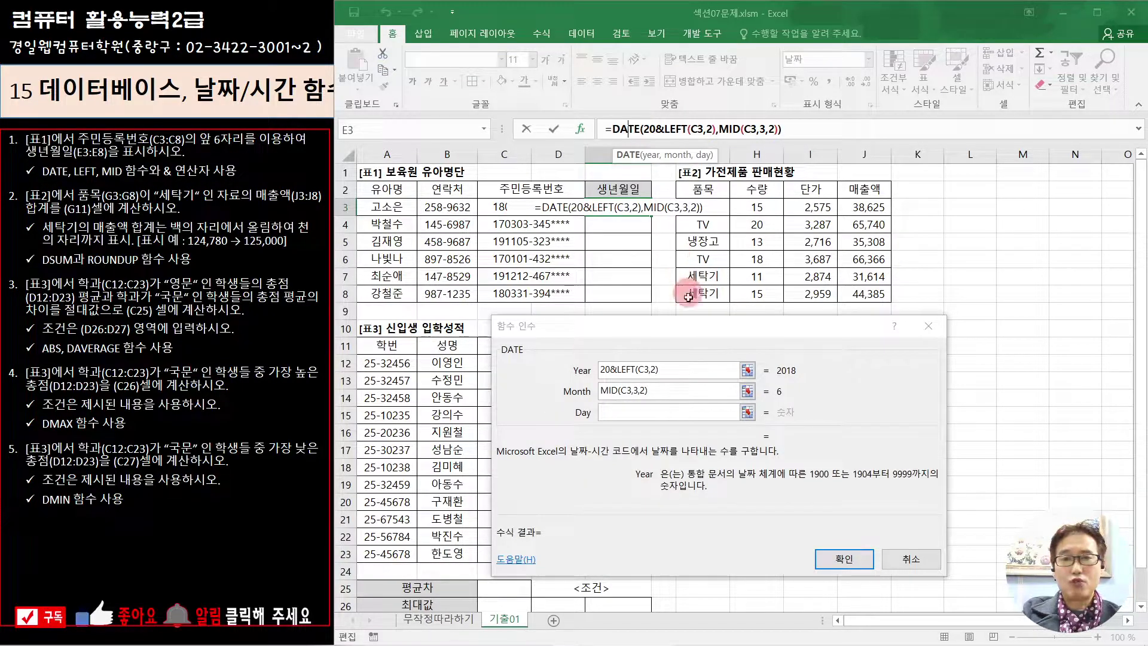
Step: Set the DATE Day argument to a nested MID(C3,5,2), confirm the formula and fill it from E3 down to E8
{"action": "left_click", "coordinate": [630, 413]}
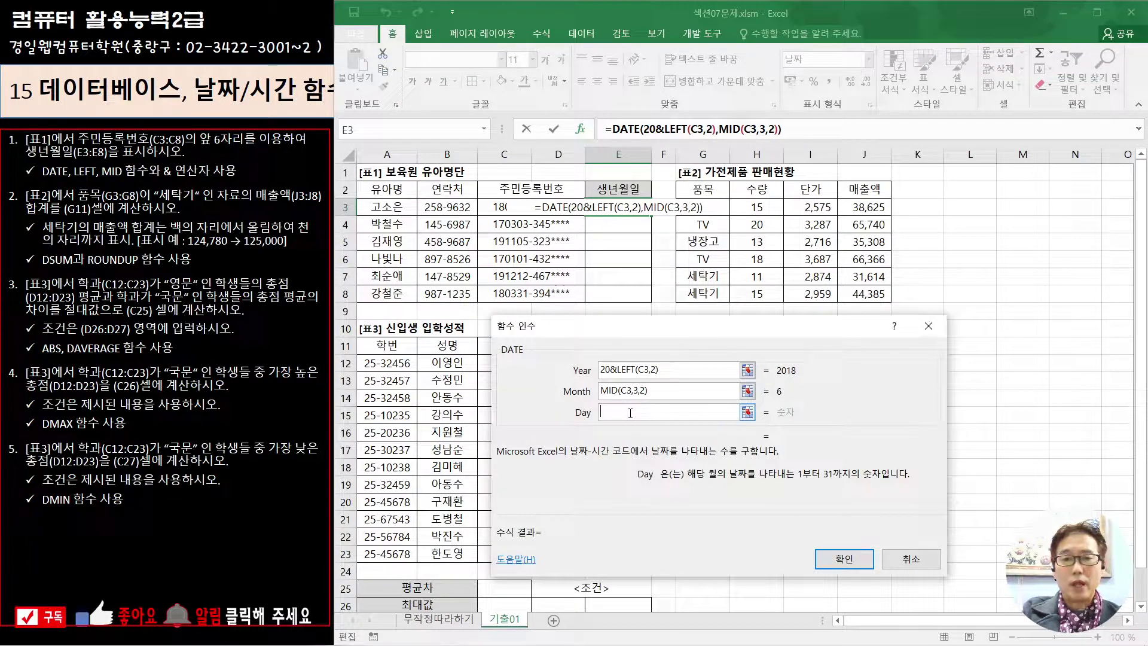
{"action": "left_click", "coordinate": [449, 129]}
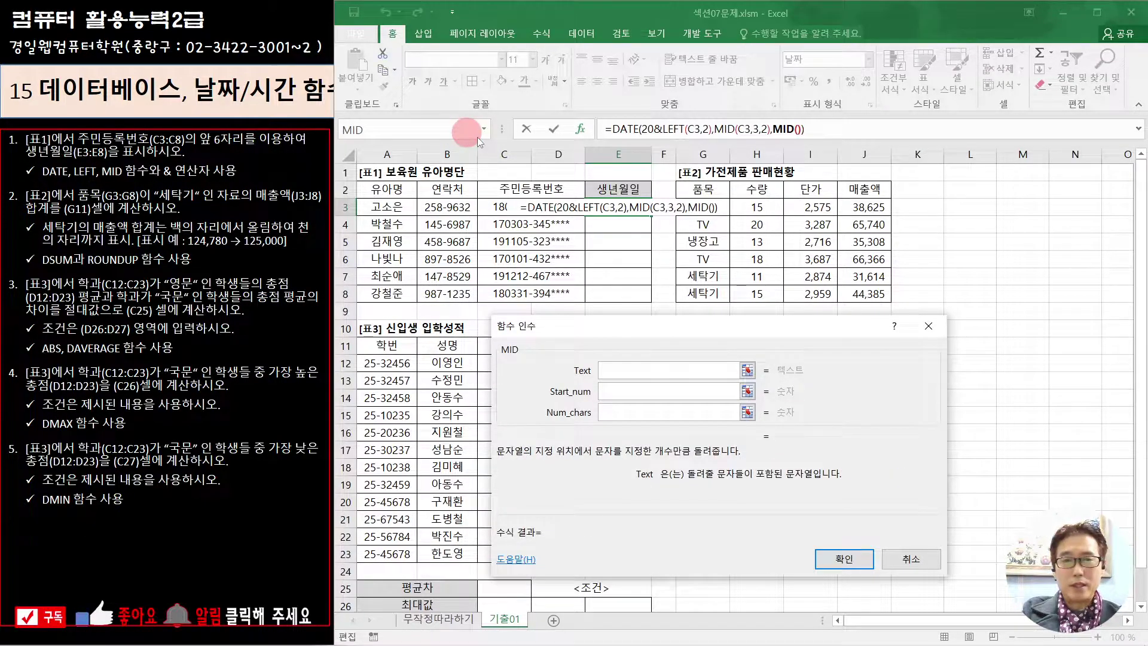
{"action": "left_click", "coordinate": [497, 205]}
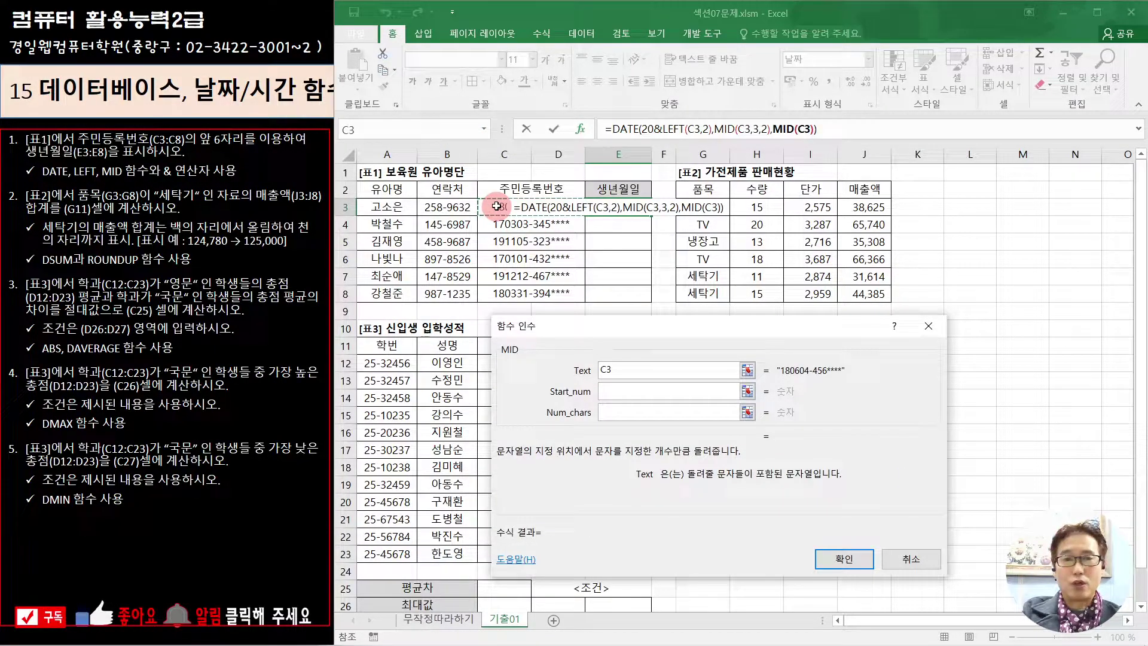
{"action": "left_click", "coordinate": [618, 397]}
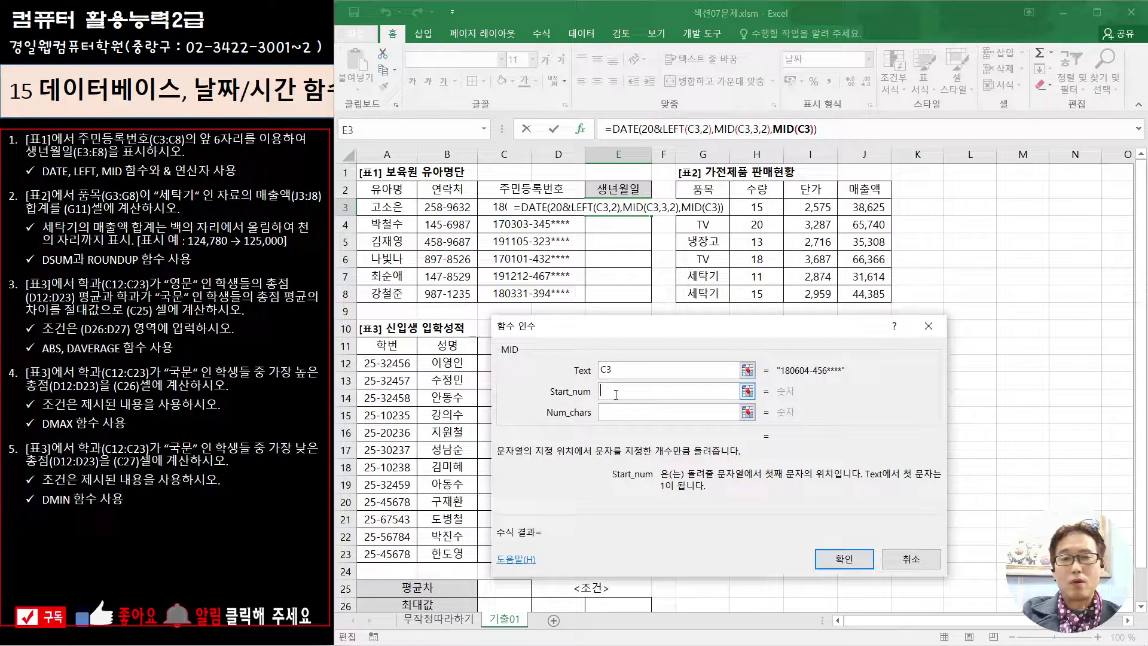
{"action": "type", "text": "5"}
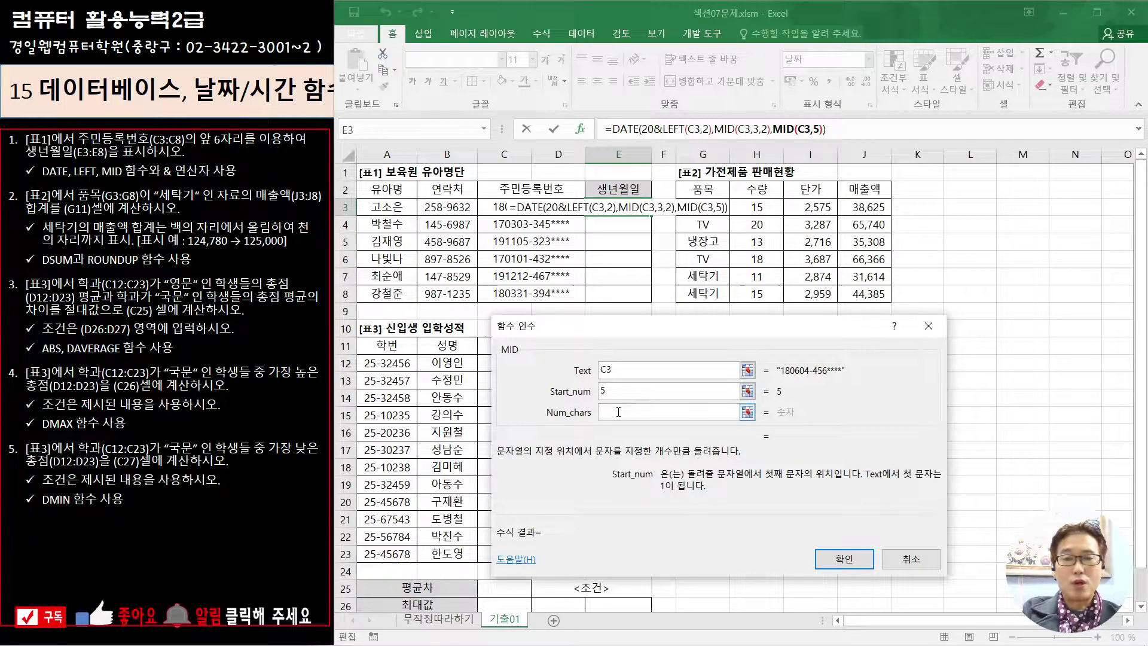
{"action": "left_click", "coordinate": [618, 412]}
{"action": "type", "text": "2"}
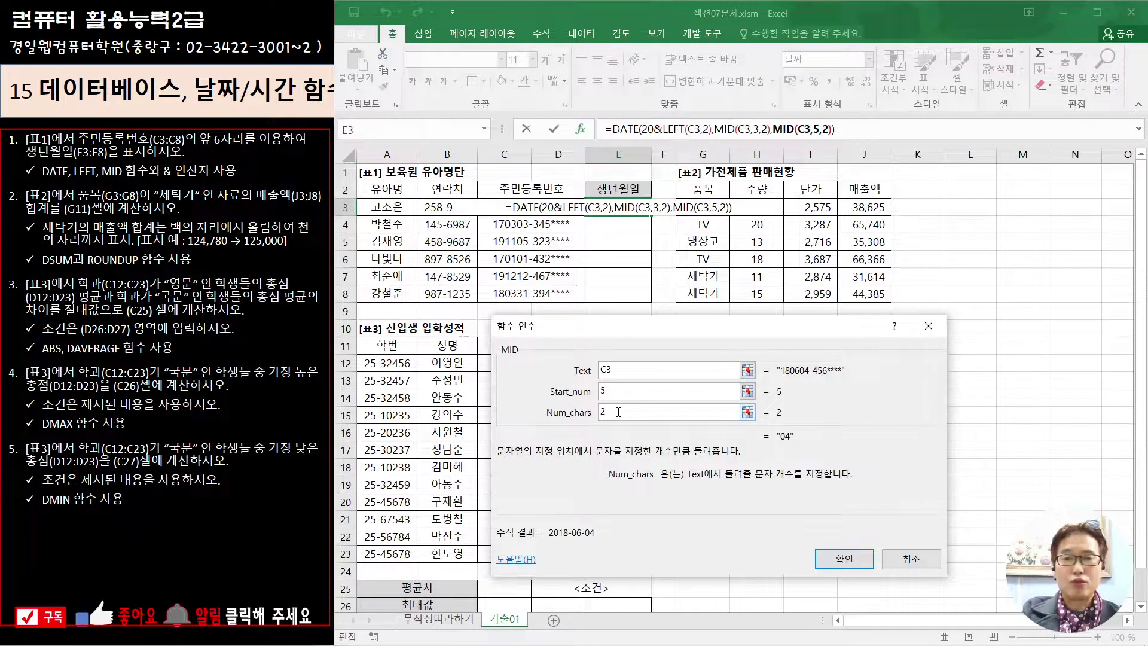
{"action": "left_click", "coordinate": [843, 558]}
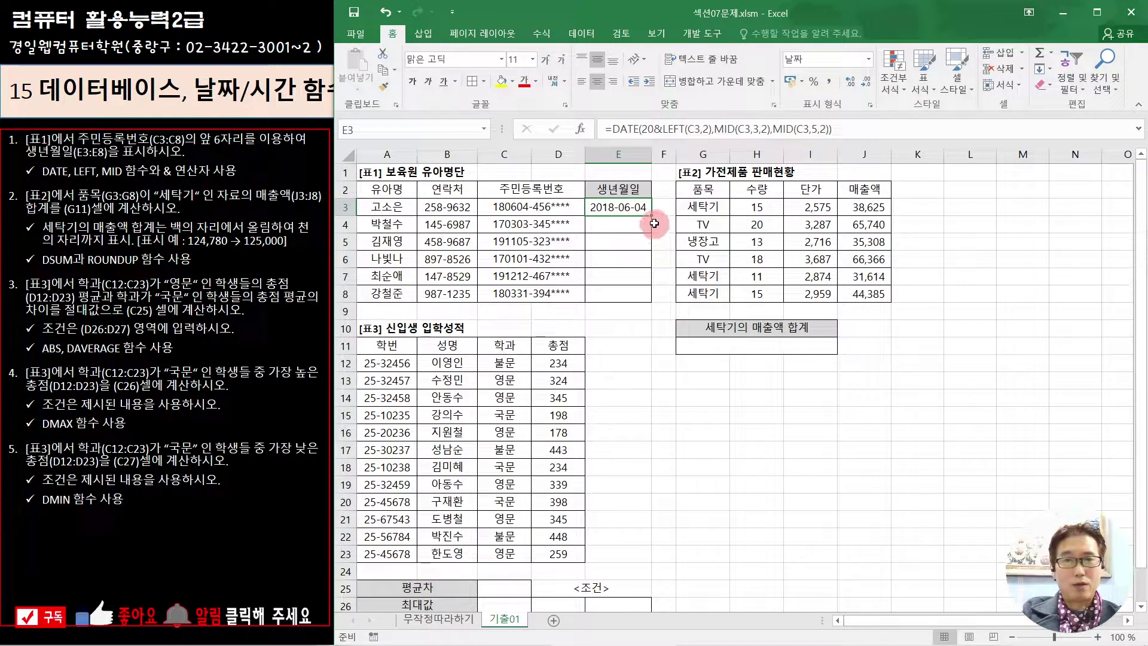
{"action": "left_click_drag", "start_coordinate": [652, 216], "coordinate": [649, 312]}
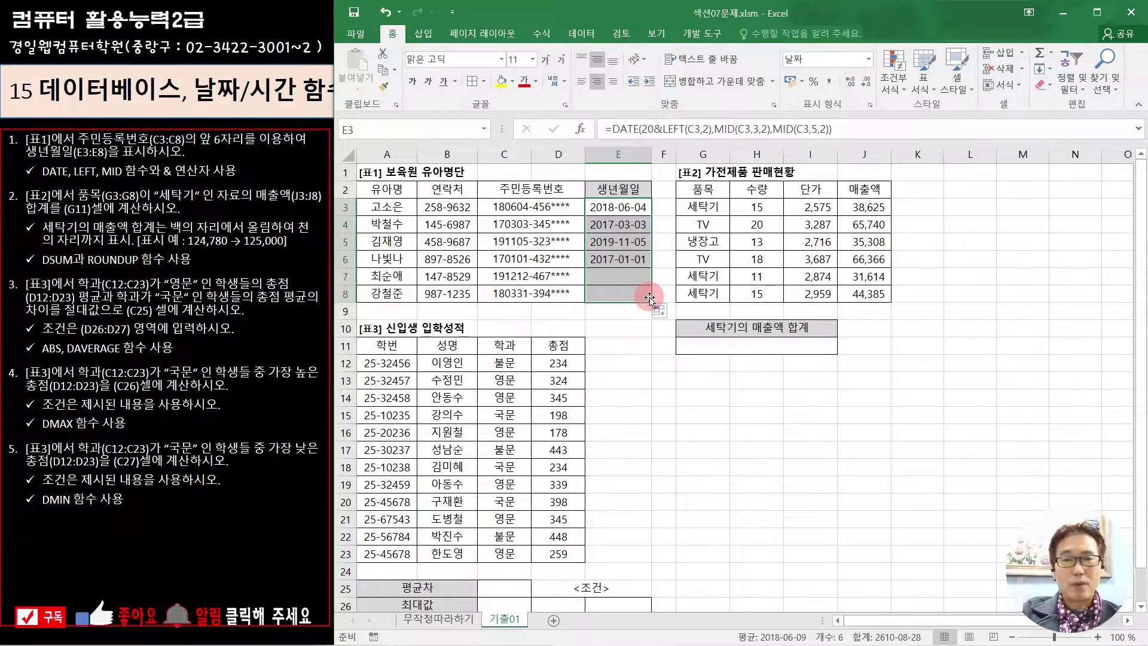
{"action": "left_click", "coordinate": [657, 386]}
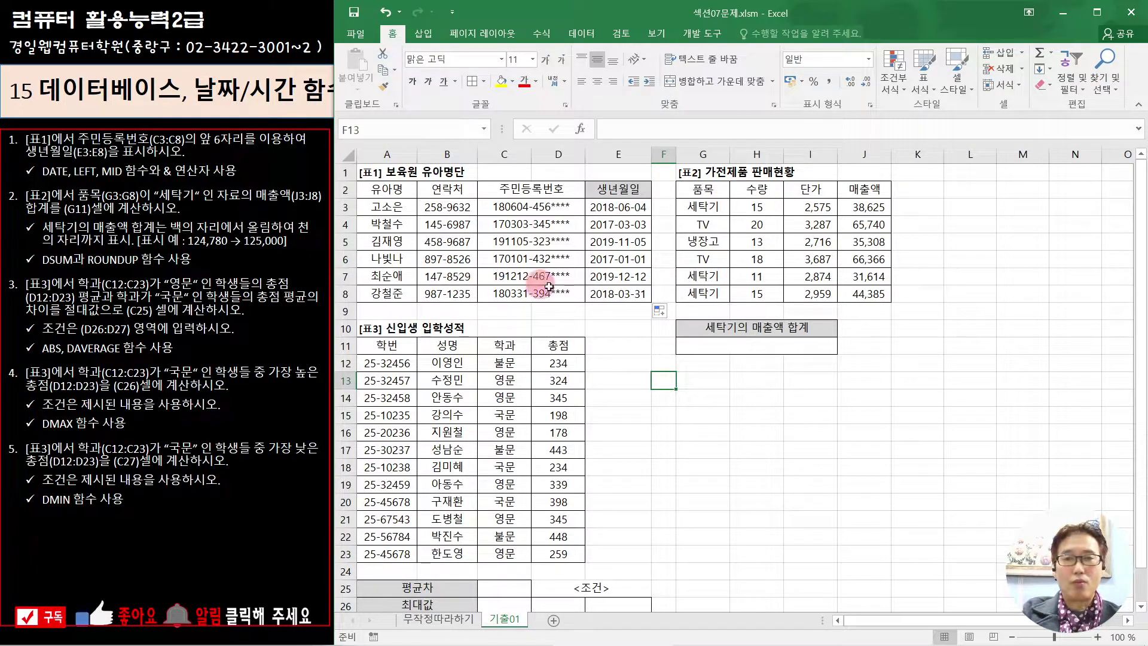
Step: Start a ROUNDUP function in the 세탁기의 매출액 합계 cell G11 and move its arguments dialog below the cell
{"action": "left_click", "coordinate": [765, 346]}
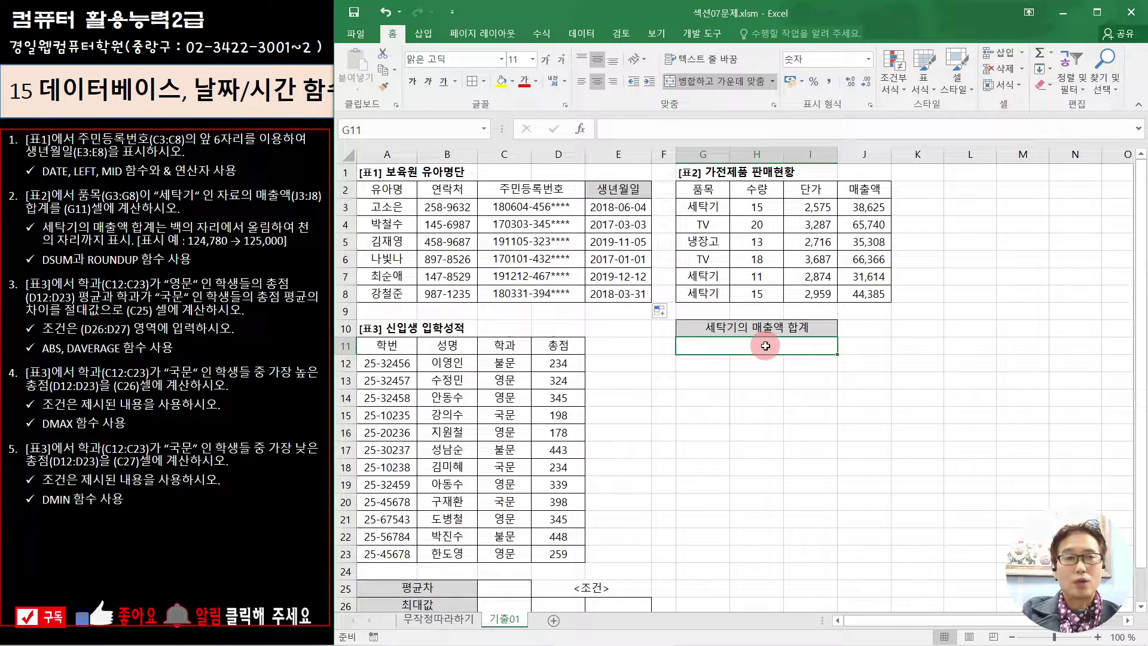
{"action": "type", "text": "="}
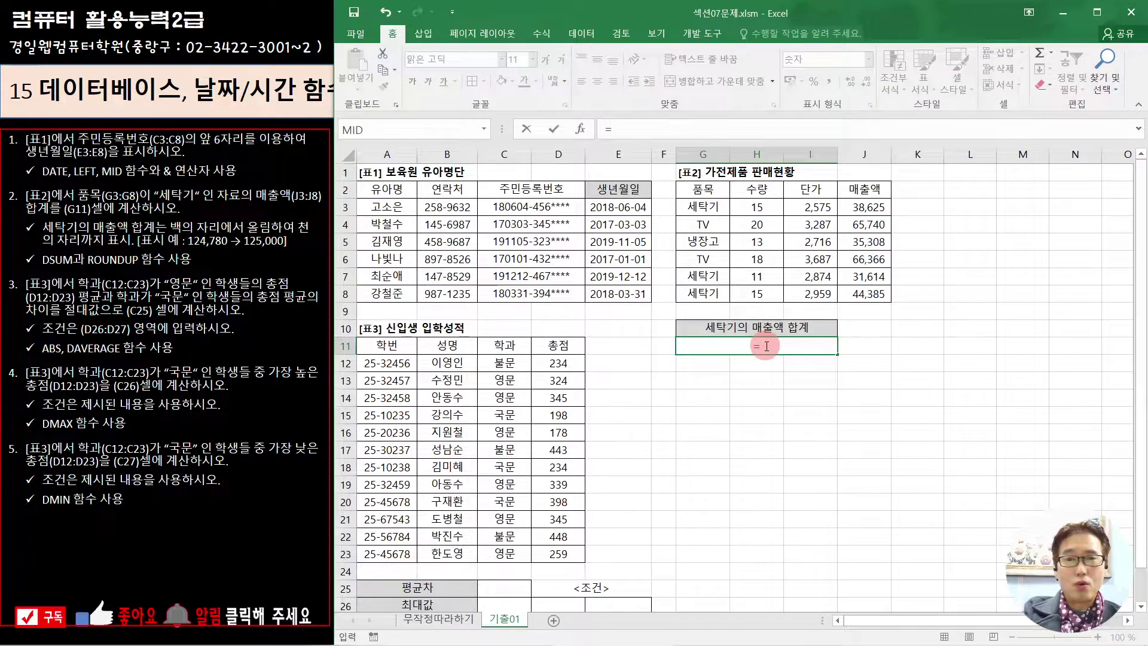
{"action": "type", "text": "r"}
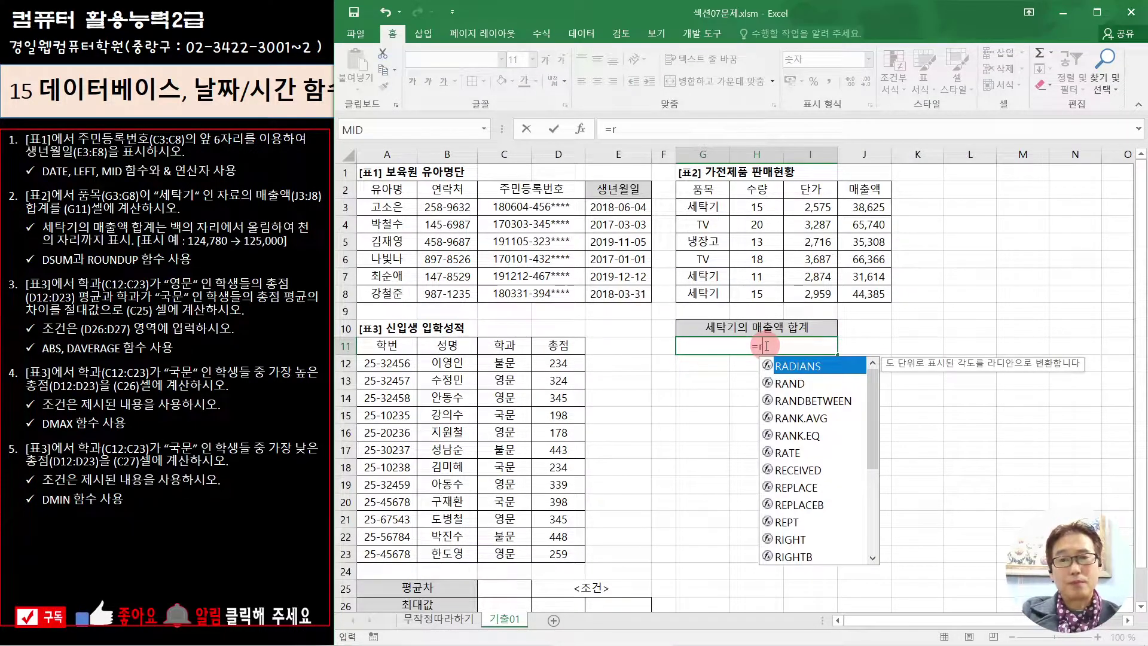
{"action": "type", "text": "o"}
{"action": "left_click", "coordinate": [828, 420]}
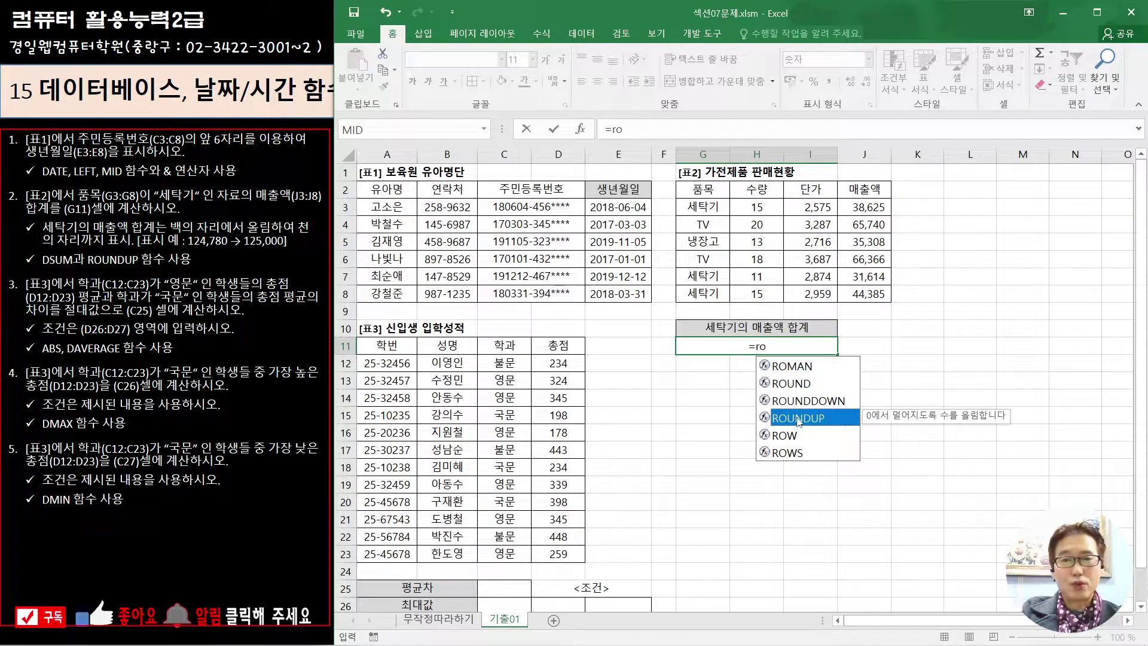
{"action": "double_click", "coordinate": [811, 420]}
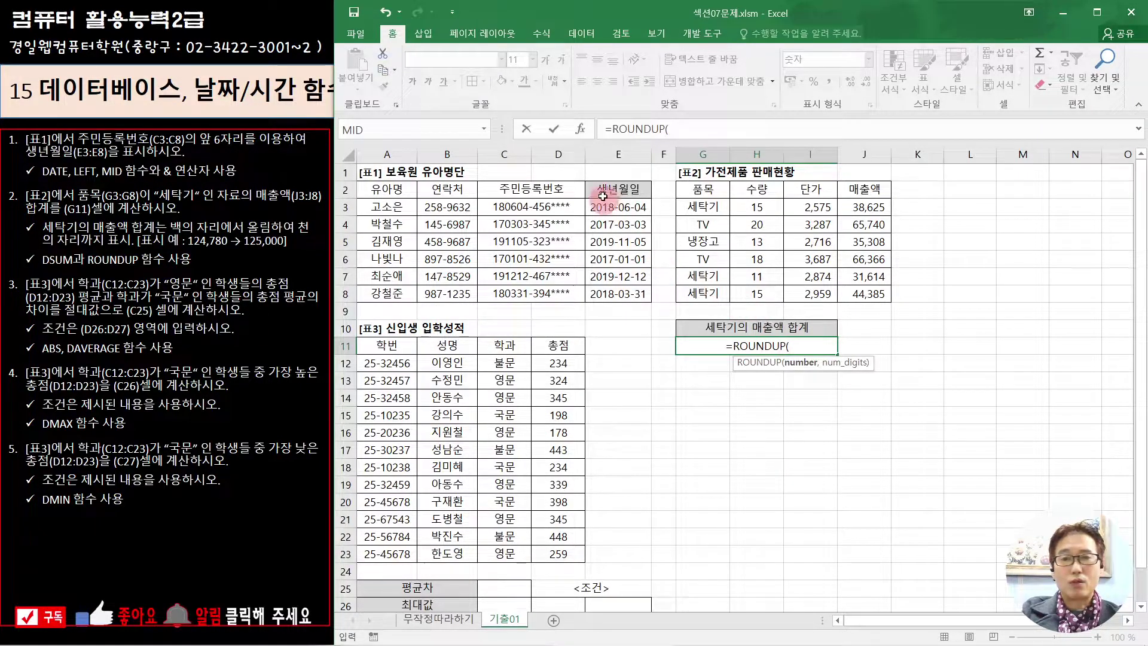
{"action": "left_click", "coordinate": [583, 127]}
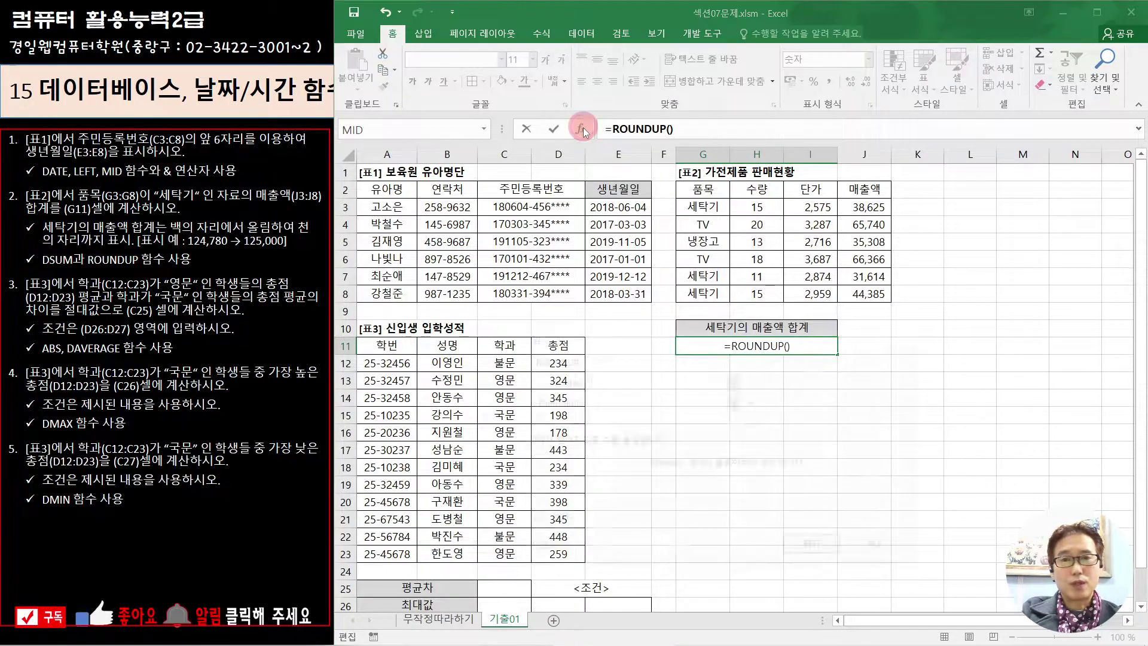
{"action": "left_click_drag", "start_coordinate": [774, 342], "coordinate": [861, 375]}
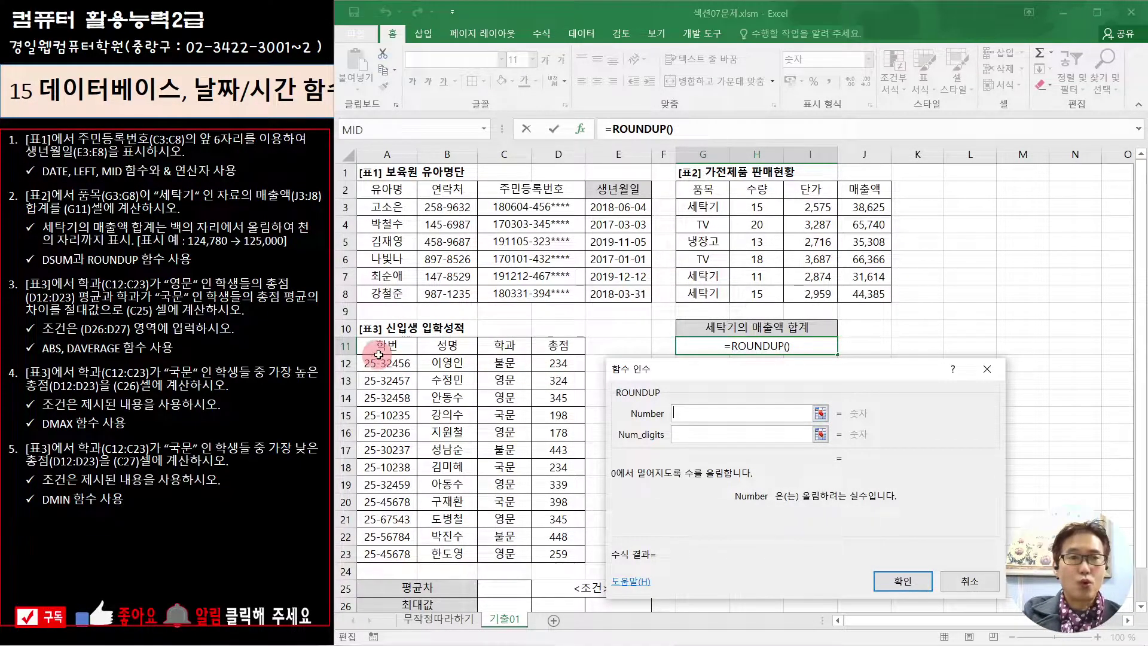
Step: Open the full function picker for the ROUNDUP Number argument and search for dsum
{"action": "left_click", "coordinate": [484, 129]}
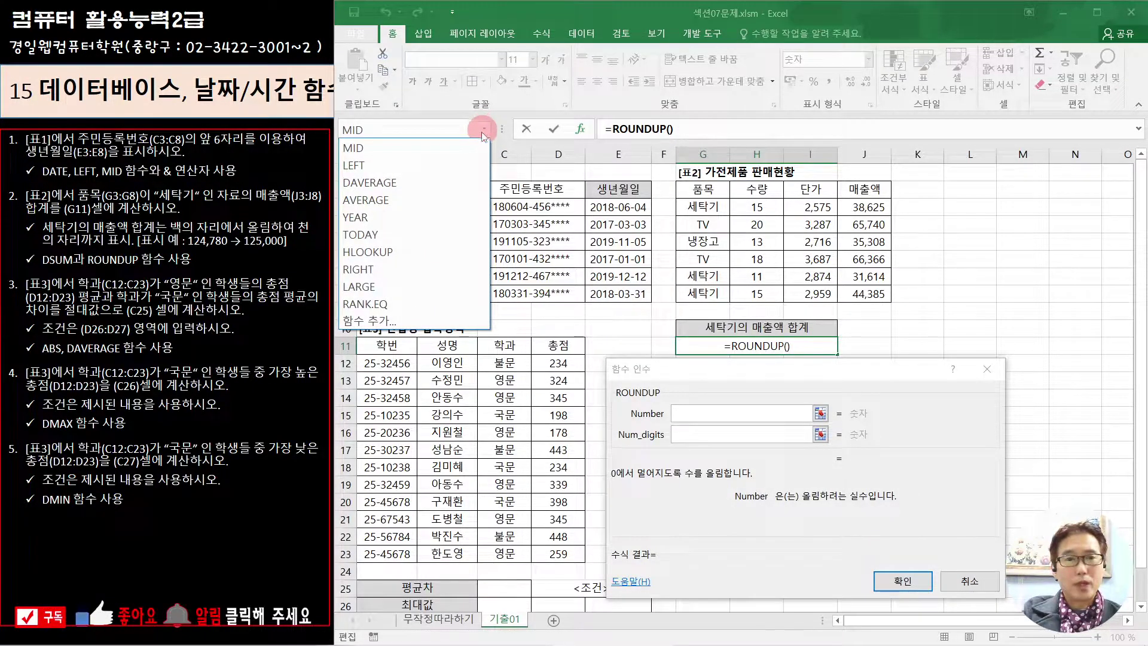
{"action": "left_click", "coordinate": [445, 323]}
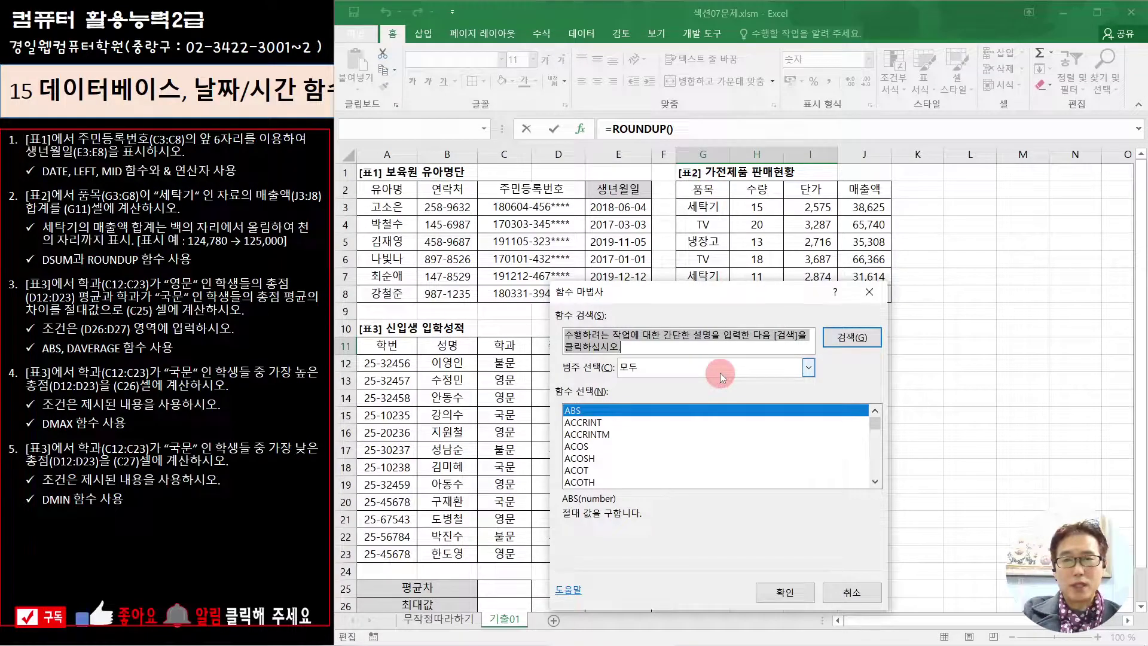
{"action": "left_click", "coordinate": [719, 447]}
{"action": "key", "text": "d"}
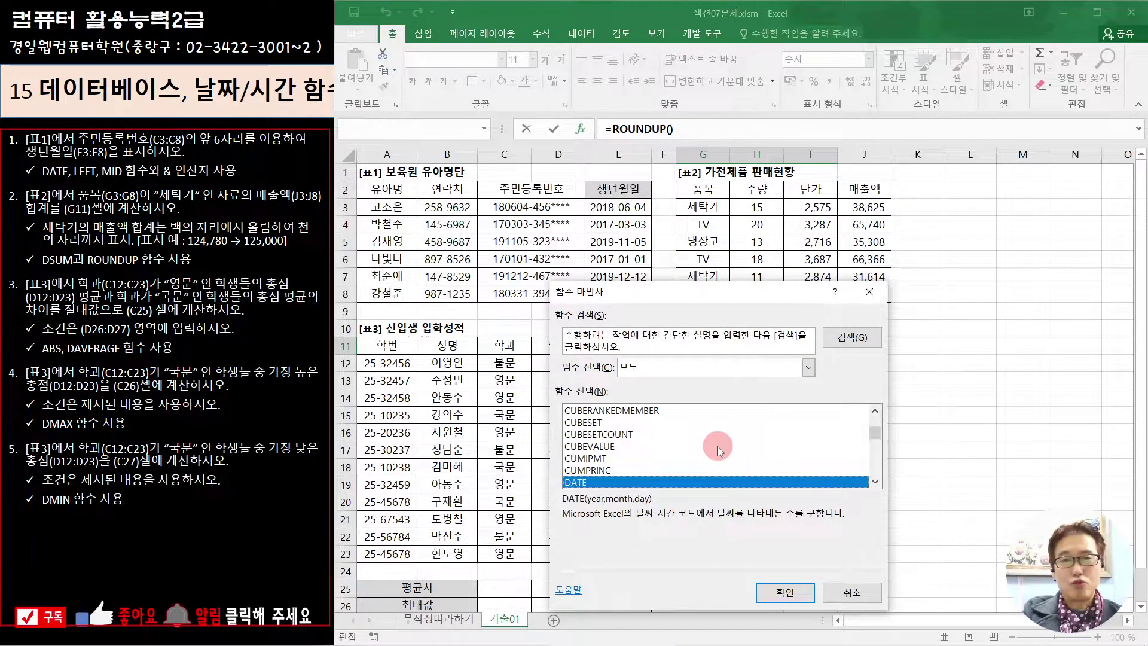
{"action": "left_click", "coordinate": [664, 346]}
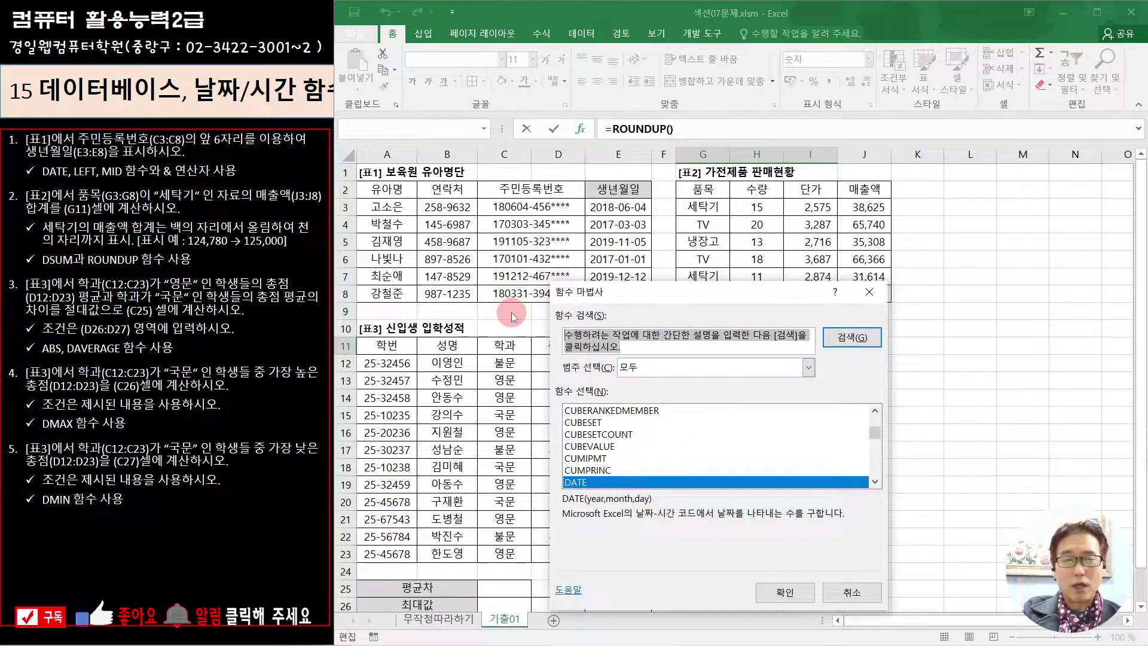
{"action": "type", "text": "dssu"}
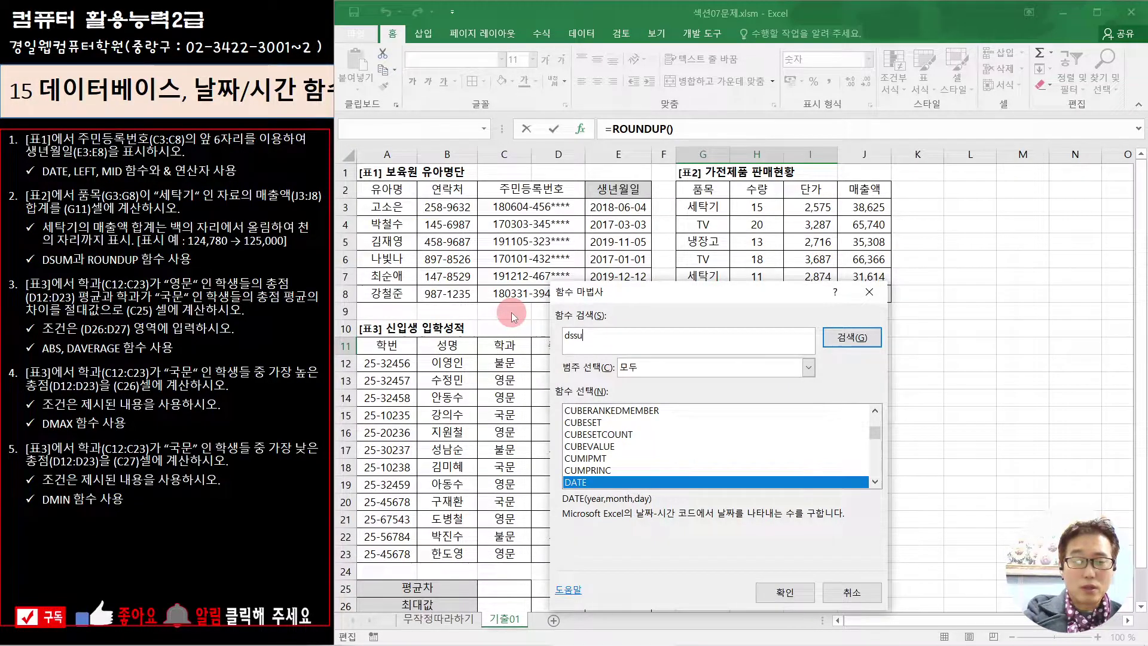
{"action": "type", "text": "m"}
{"action": "key", "text": "Return"}
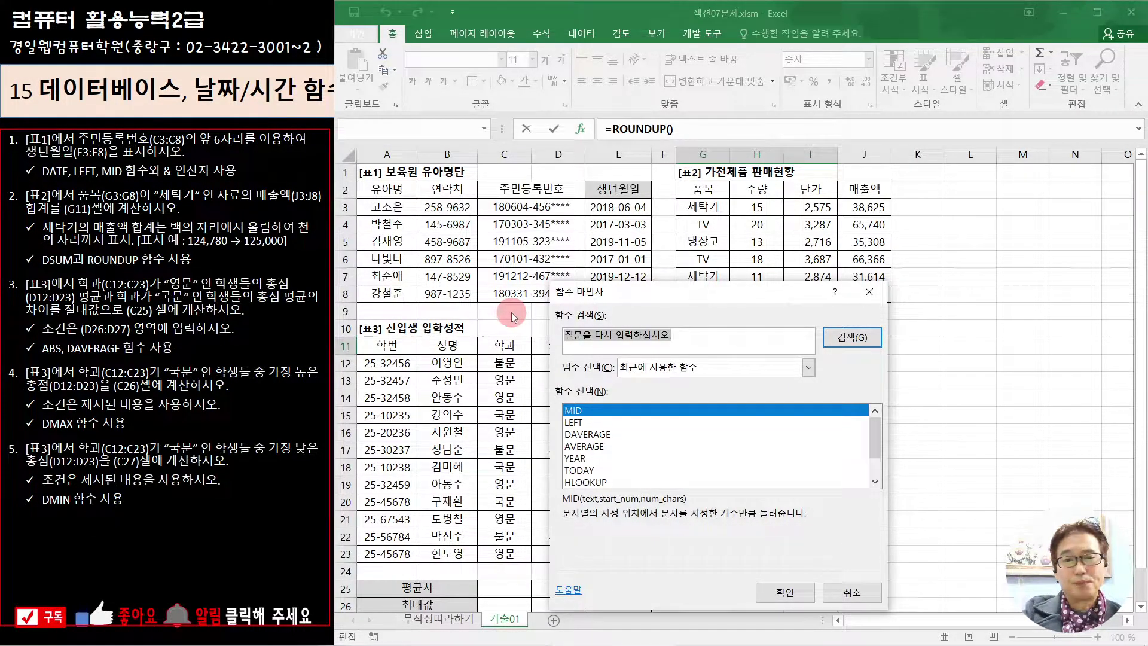
{"action": "type", "text": "dsum"}
{"action": "key", "text": "Return"}
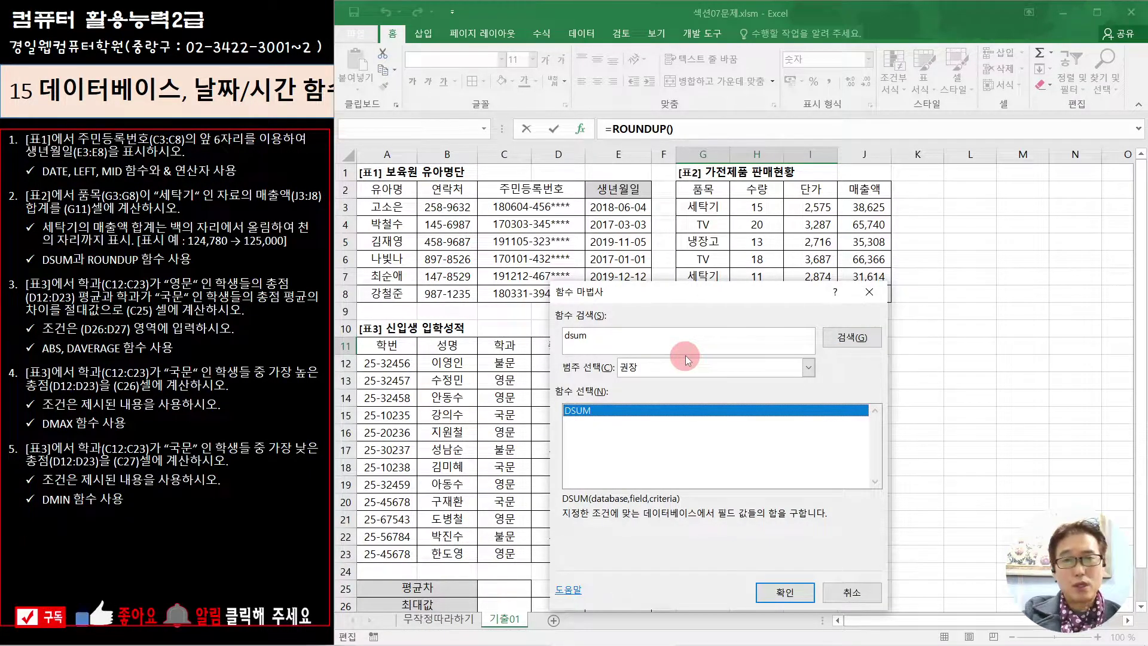
Step: Switch the function category to 모두 and select DSUM in the function list
{"action": "left_click", "coordinate": [668, 369]}
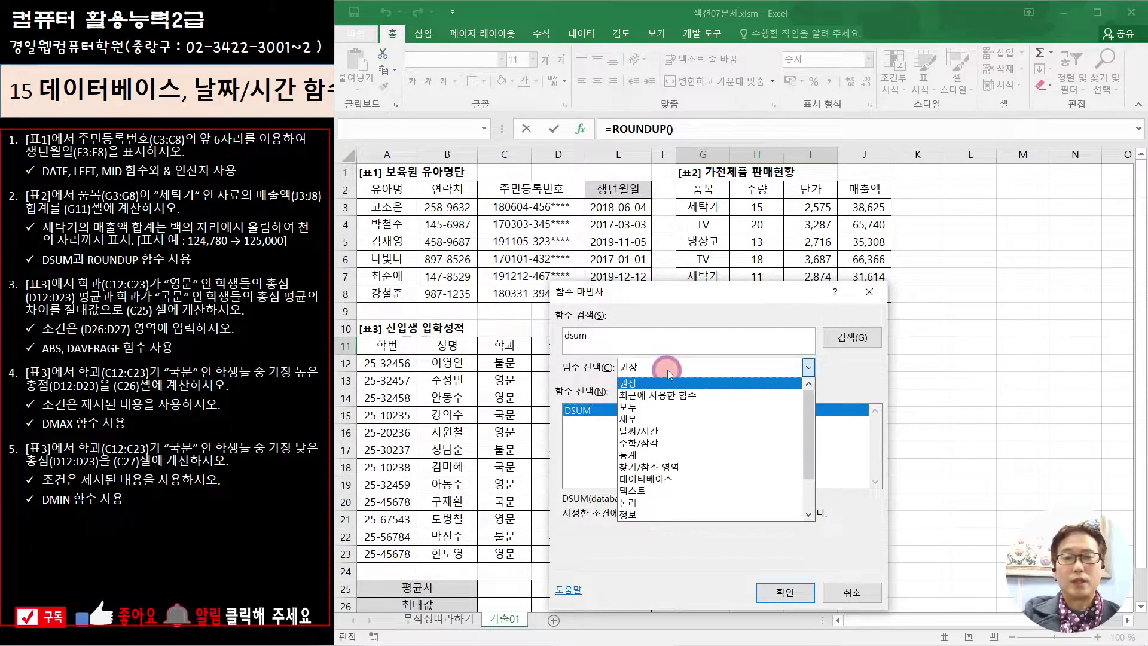
{"action": "left_click", "coordinate": [666, 406]}
{"action": "left_click", "coordinate": [667, 446]}
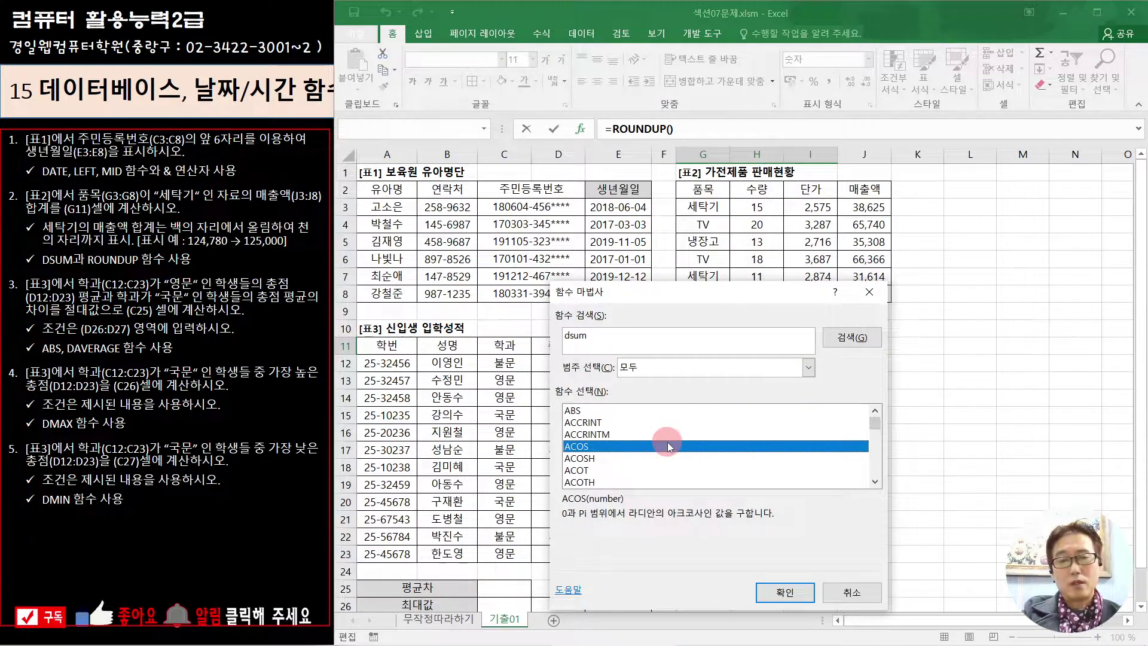
{"action": "key", "text": "d"}
{"action": "left_click", "coordinate": [874, 481]}
{"action": "left_click", "coordinate": [875, 481]}
{"action": "left_click", "coordinate": [875, 481]}
{"action": "left_click", "coordinate": [875, 481]}
{"action": "left_click", "coordinate": [875, 481]}
{"action": "left_click", "coordinate": [875, 481]}
{"action": "left_click", "coordinate": [874, 481]}
{"action": "left_click", "coordinate": [874, 481]}
{"action": "left_click", "coordinate": [875, 481]}
{"action": "left_click", "coordinate": [875, 481]}
{"action": "left_click", "coordinate": [874, 482]}
{"action": "left_click", "coordinate": [875, 482]}
{"action": "left_click", "coordinate": [604, 470]}
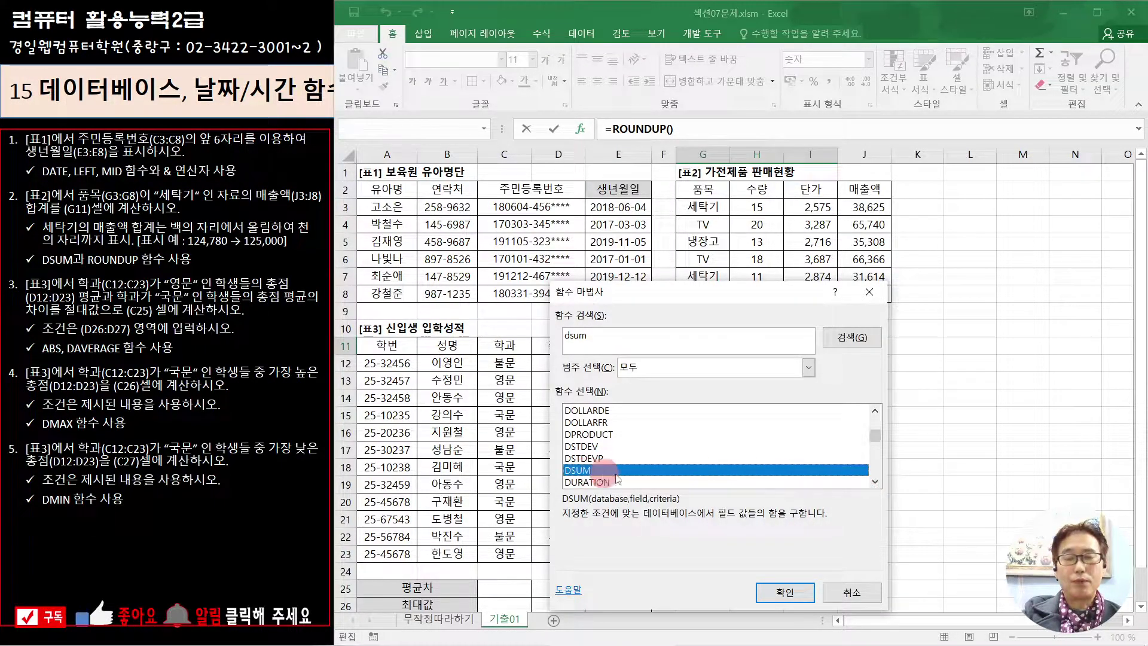
Step: Nest DSUM as the ROUNDUP Number with database G2:J8, field J2 (매출액) and criteria G2:G3
{"action": "left_click", "coordinate": [790, 592]}
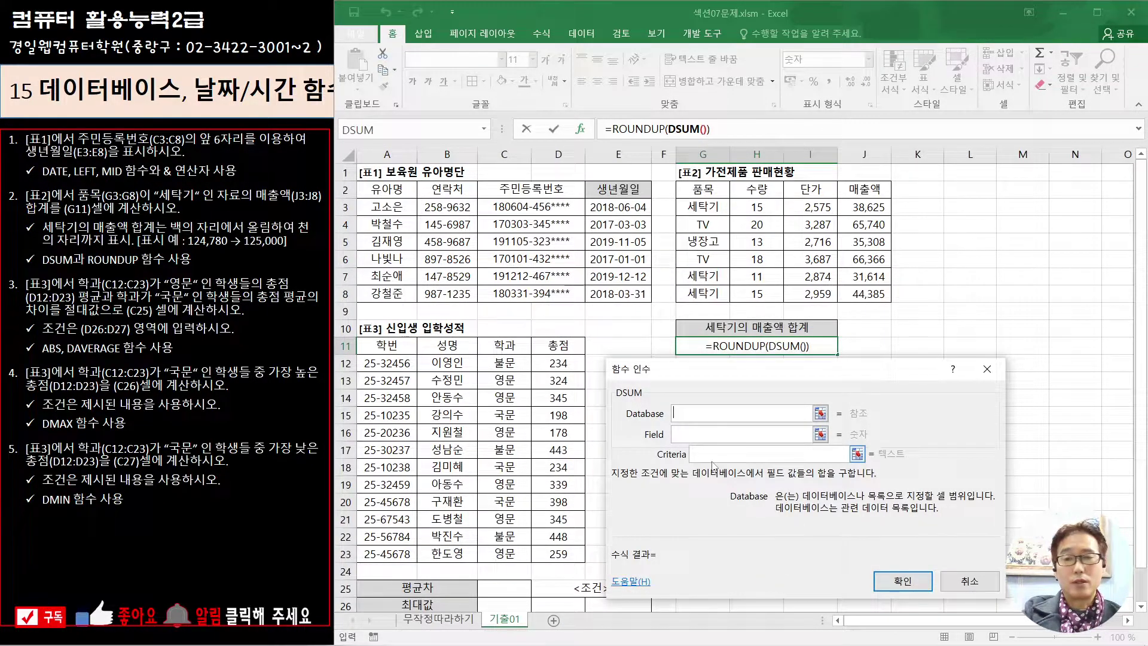
{"action": "left_click", "coordinate": [681, 129]}
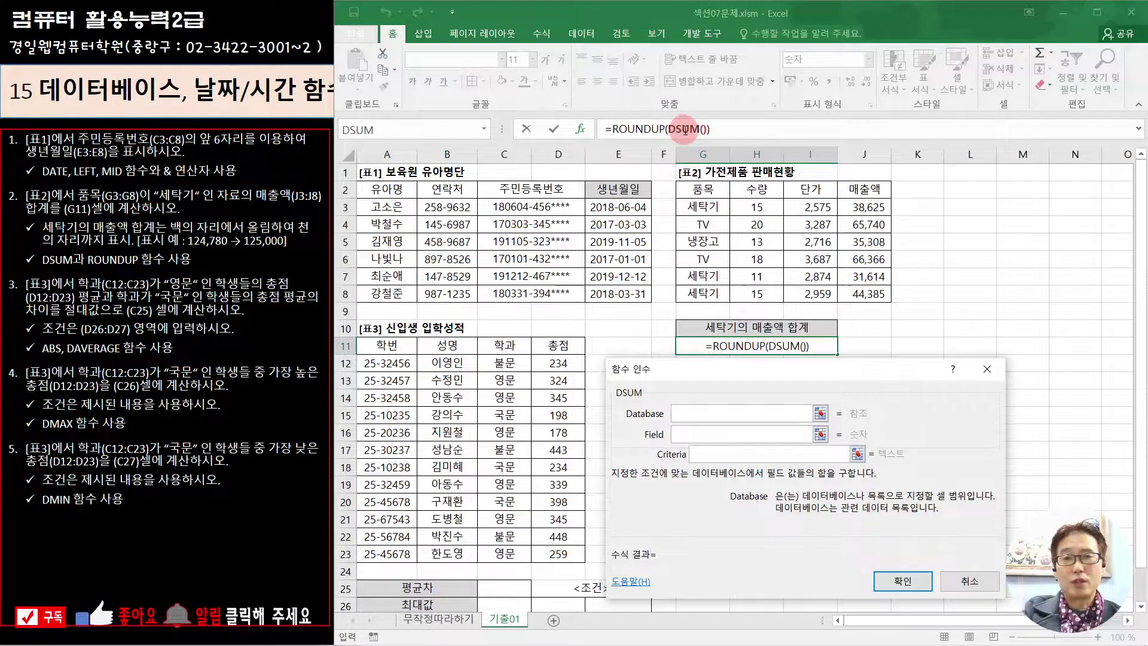
{"action": "left_click", "coordinate": [720, 416]}
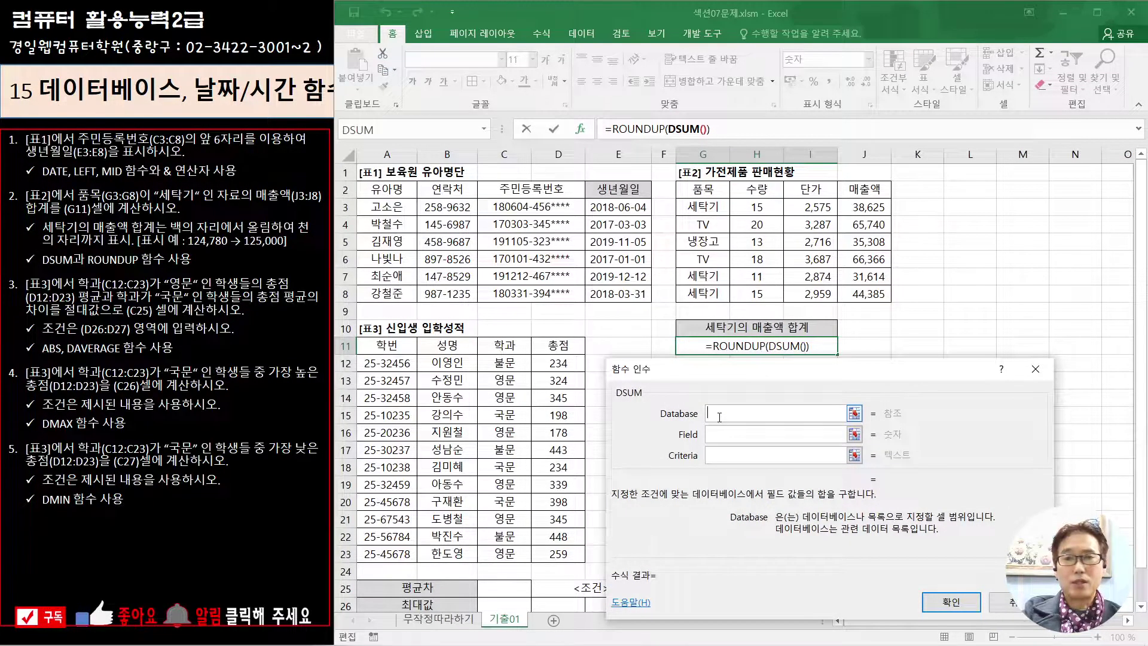
{"action": "left_click_drag", "start_coordinate": [688, 189], "coordinate": [875, 293]}
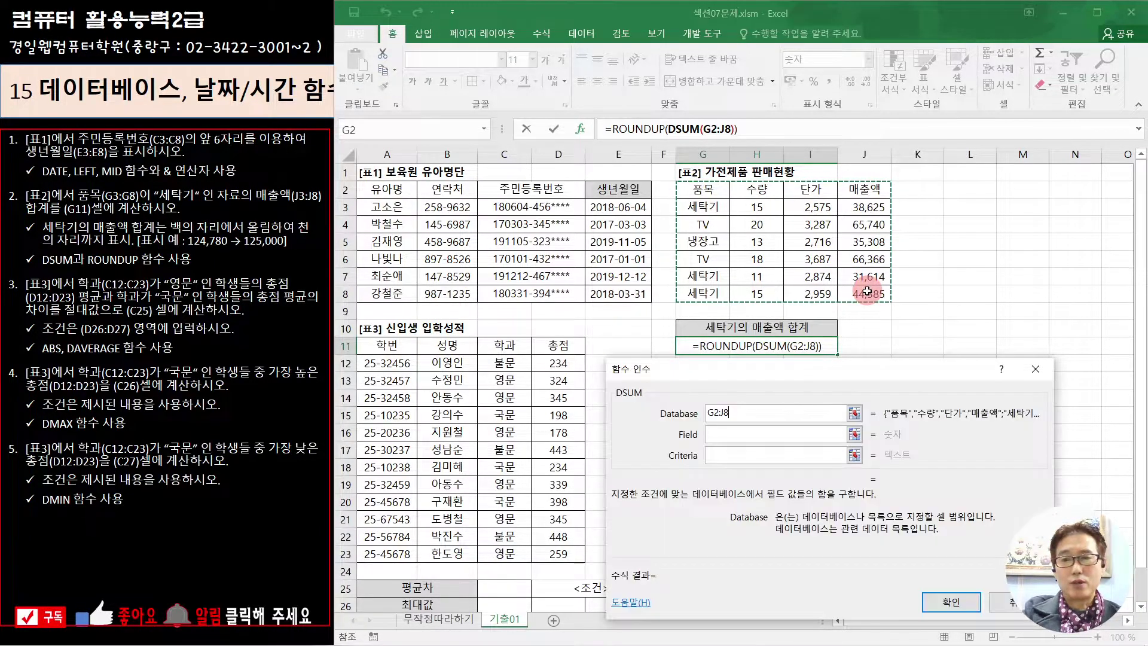
{"action": "left_click", "coordinate": [727, 435]}
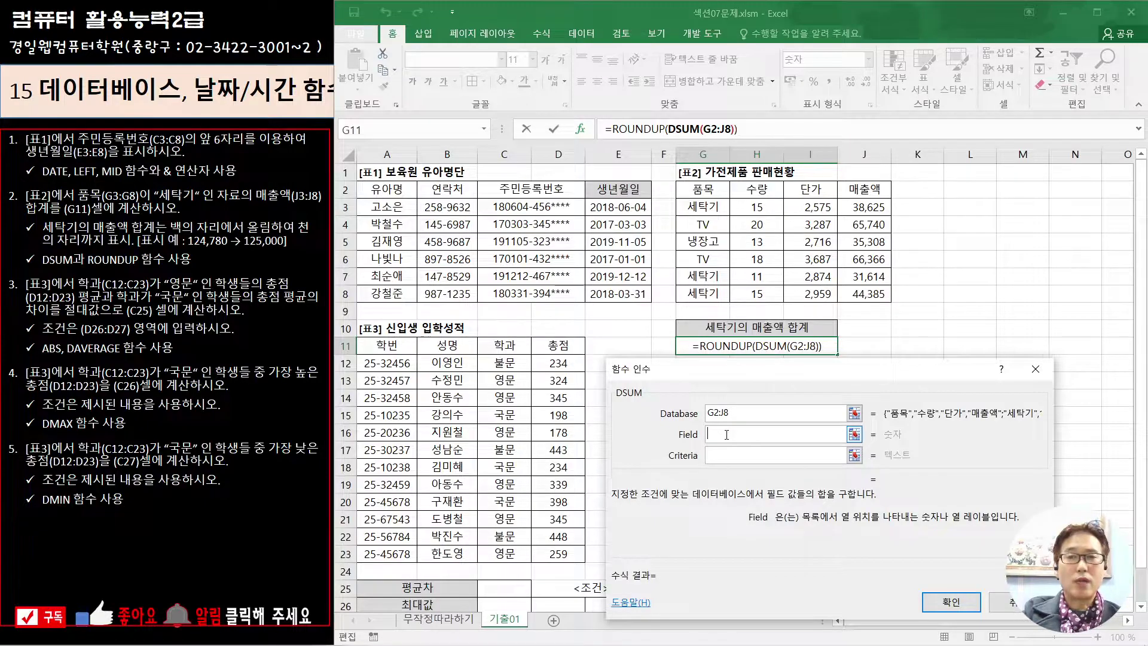
{"action": "left_click", "coordinate": [872, 194]}
{"action": "left_click", "coordinate": [725, 457]}
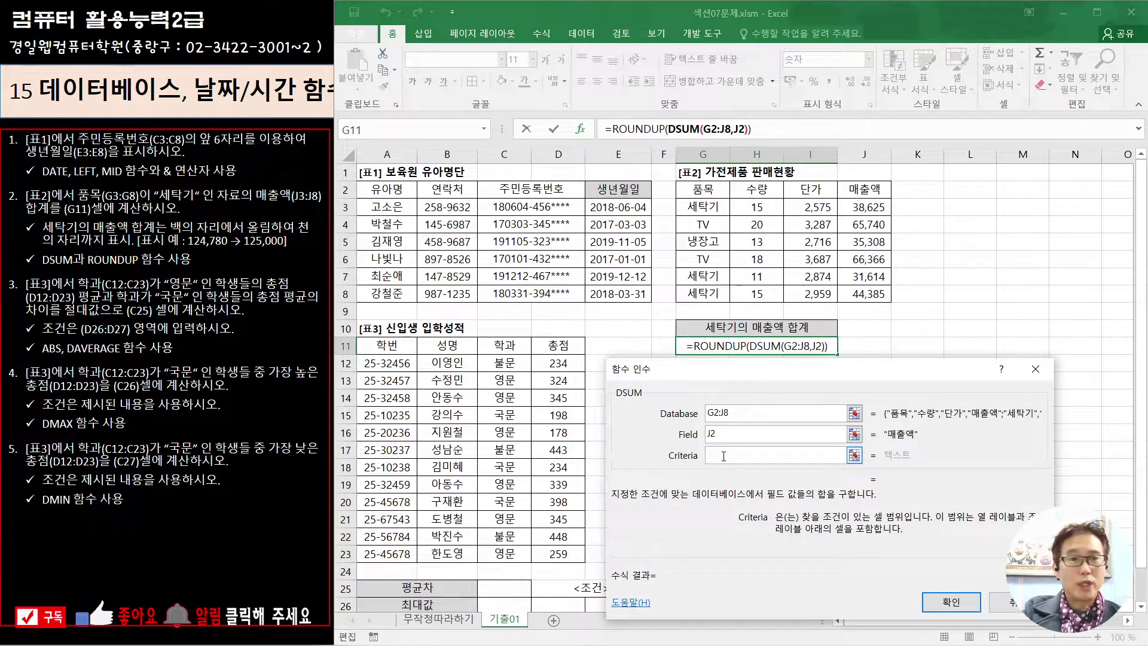
{"action": "left_click_drag", "start_coordinate": [700, 186], "coordinate": [704, 209]}
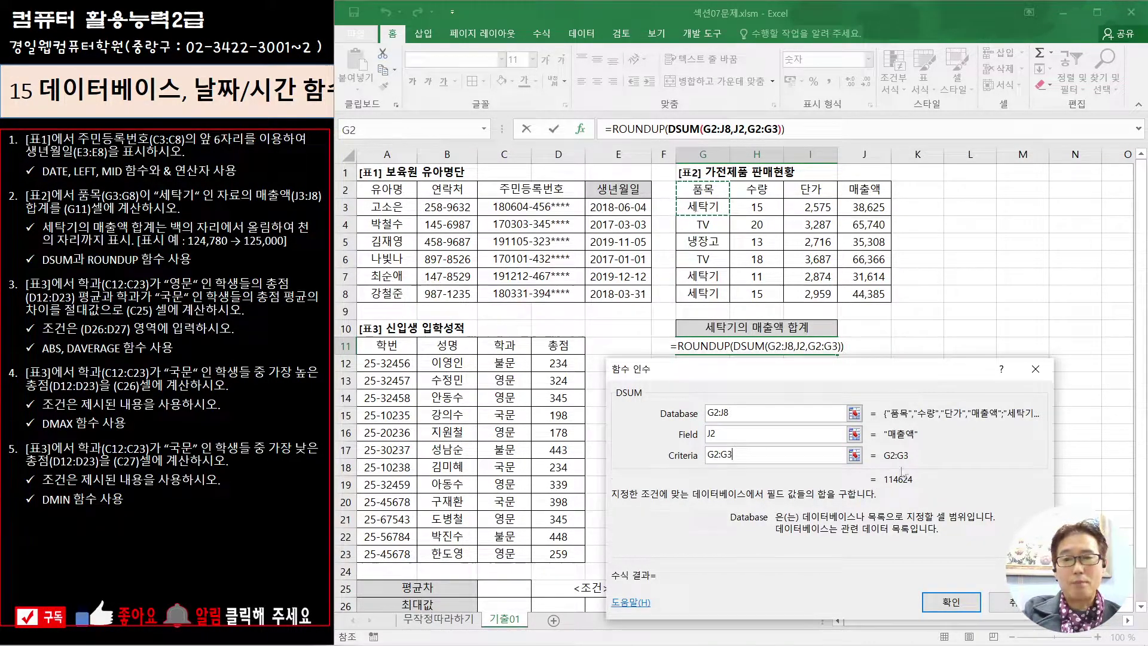
Step: Return to the outer ROUNDUP function in G11 and set its Num_digits argument to -3
{"action": "left_click", "coordinate": [629, 128]}
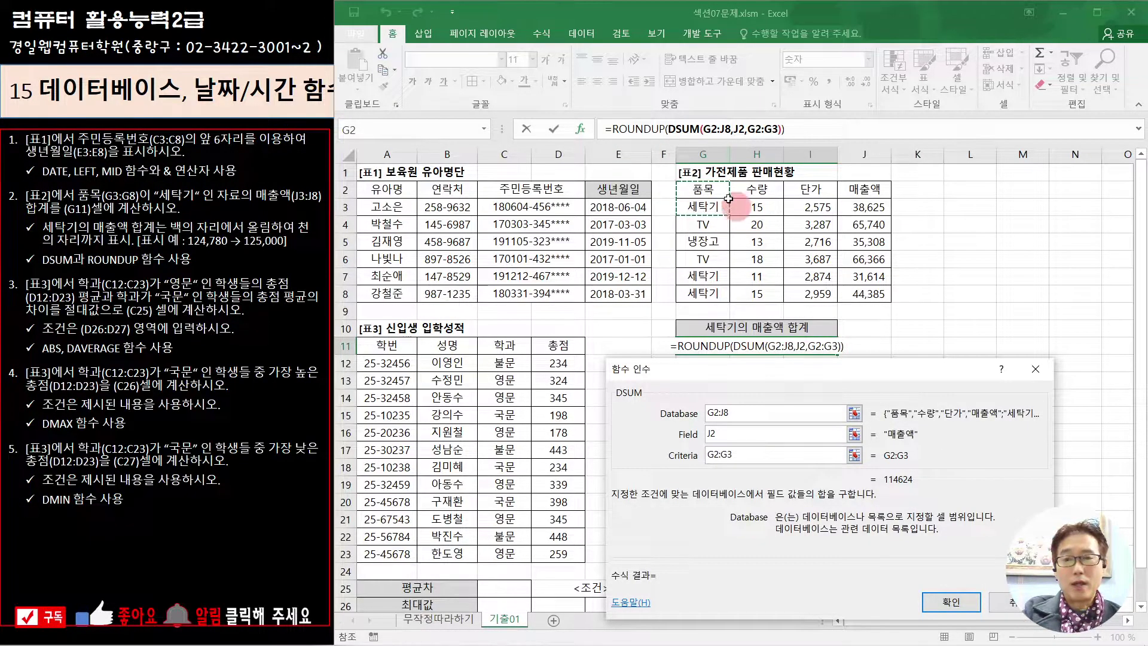
{"action": "left_click", "coordinate": [629, 128]}
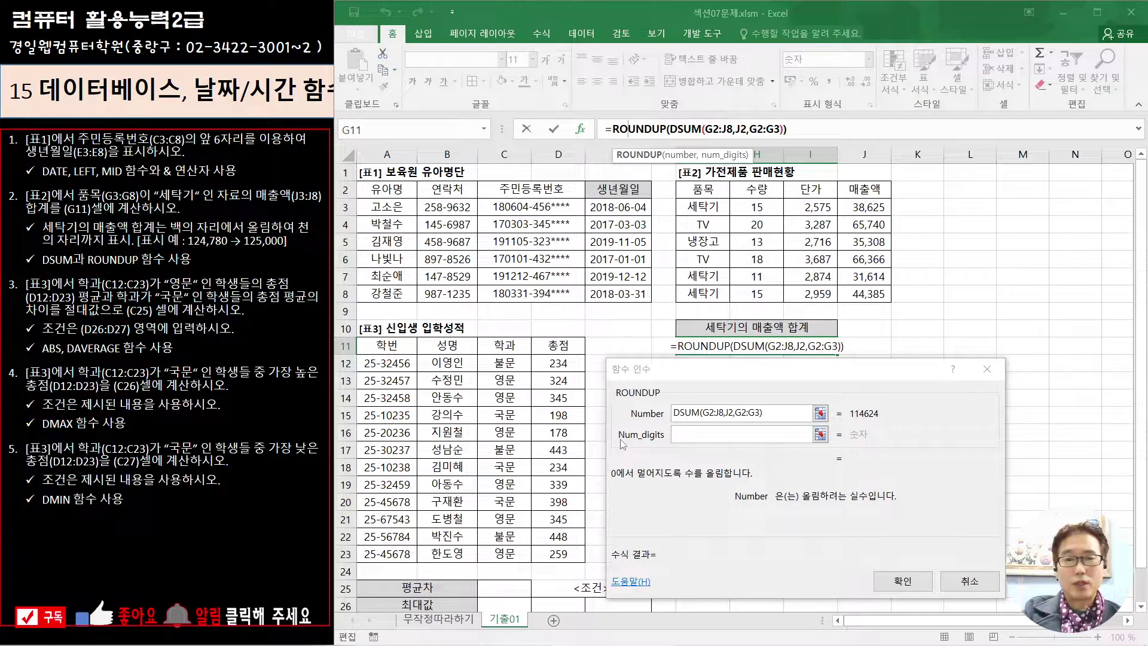
{"action": "left_click", "coordinate": [710, 435]}
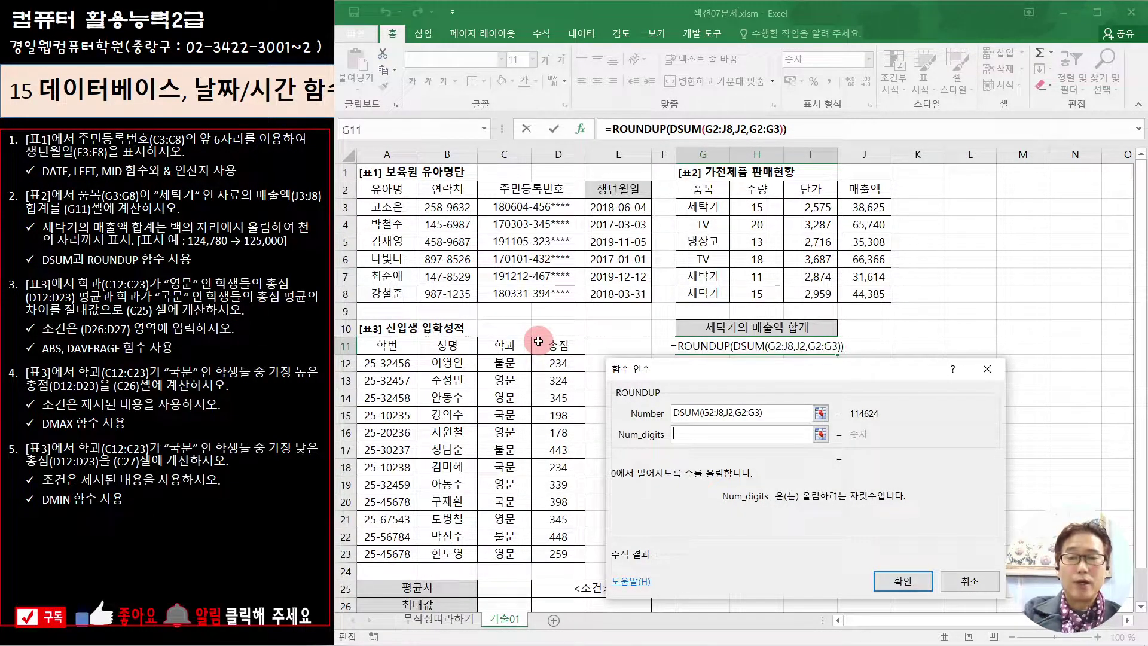
{"action": "type", "text": "3"}
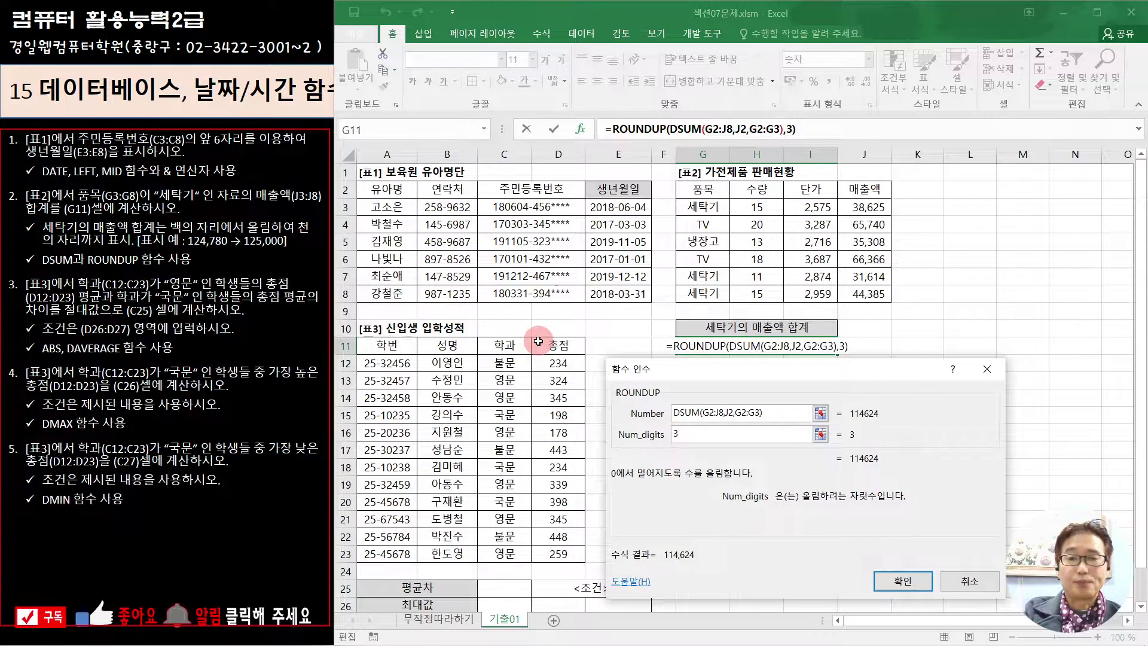
{"action": "key", "text": "BackSpace"}
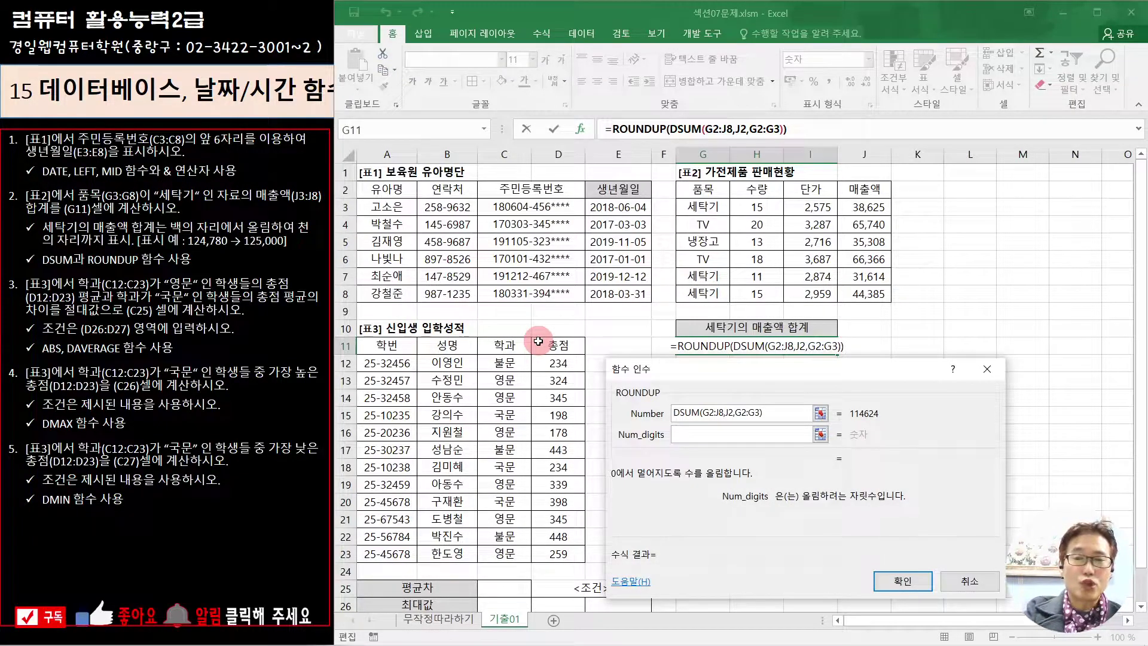
{"action": "type", "text": "-"}
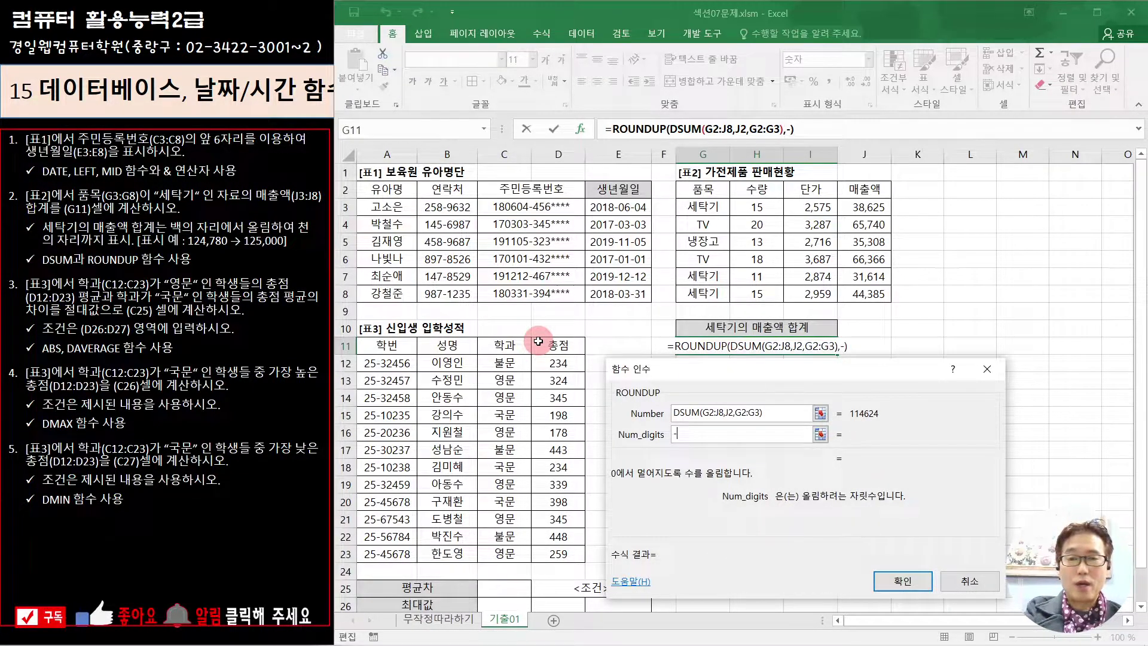
{"action": "key", "text": "Return"}
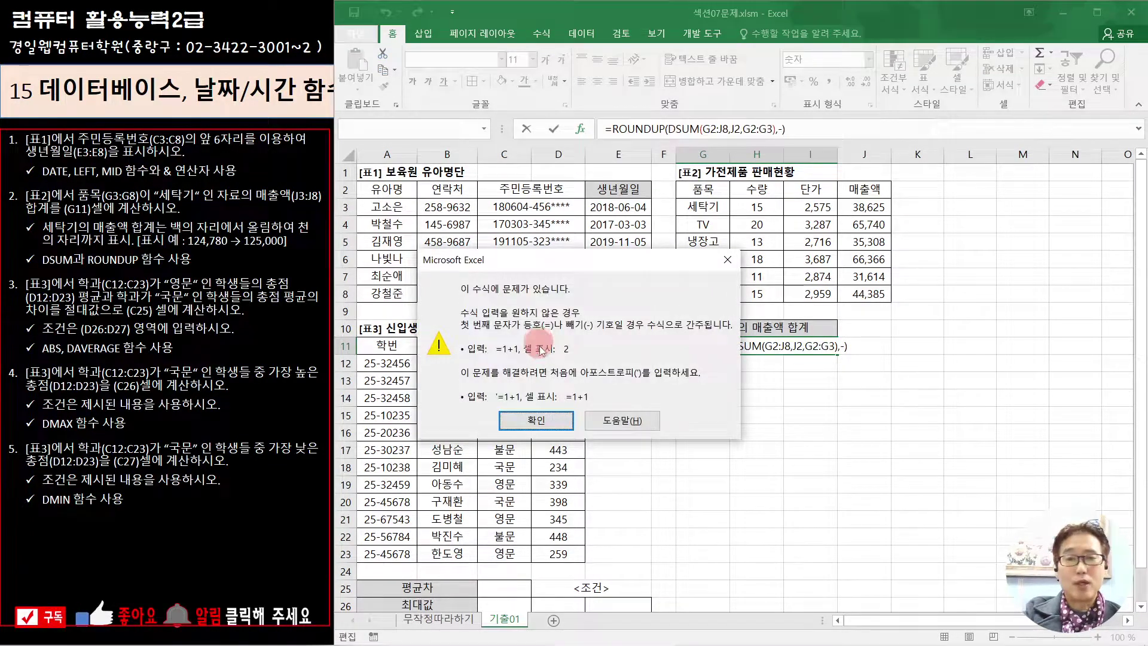
{"action": "left_click", "coordinate": [537, 422]}
{"action": "left_click", "coordinate": [635, 130]}
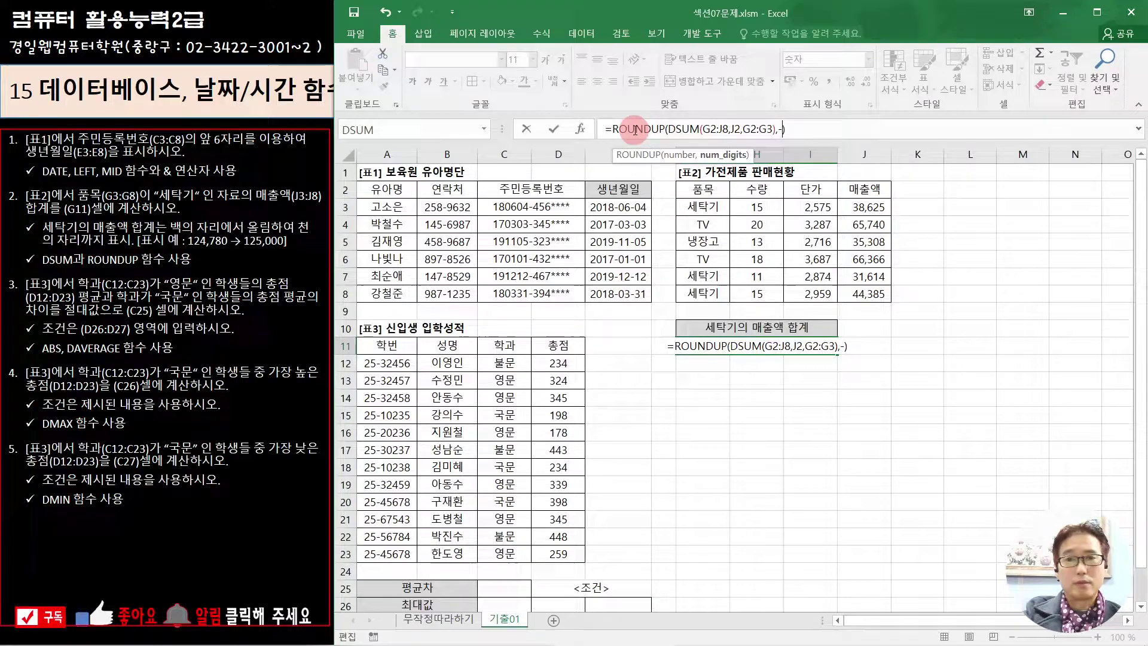
{"action": "type", "text": "3"}
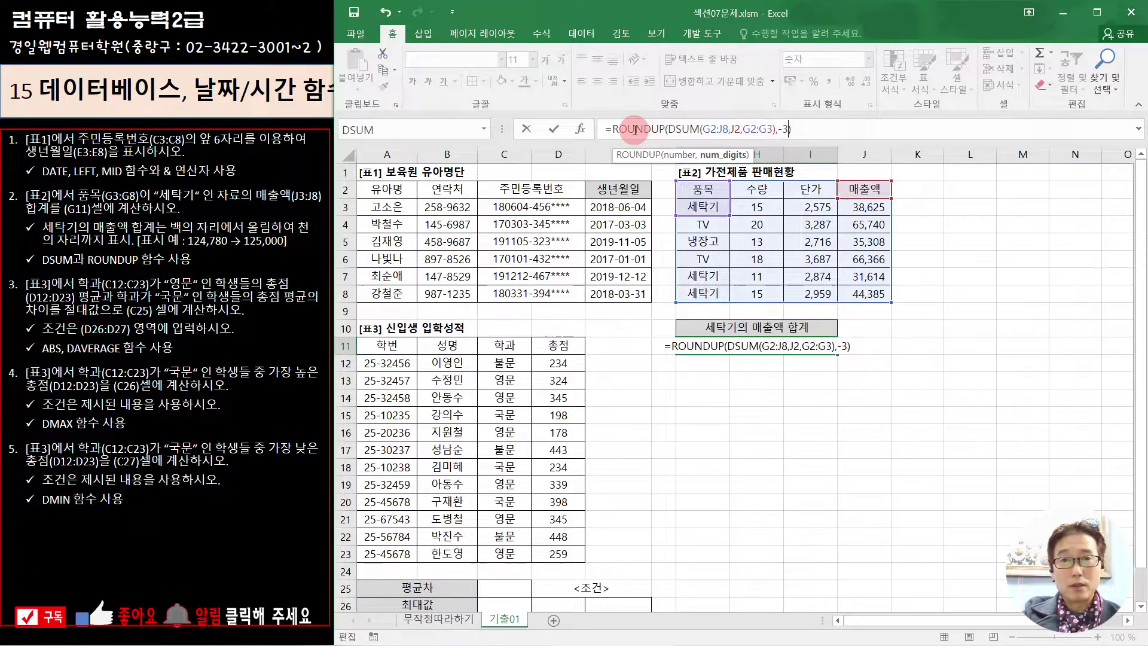
Step: Reopen the ROUNDUP arguments for G11, check the Number and Num_digits entries, and confirm the formula
{"action": "left_click", "coordinate": [579, 129]}
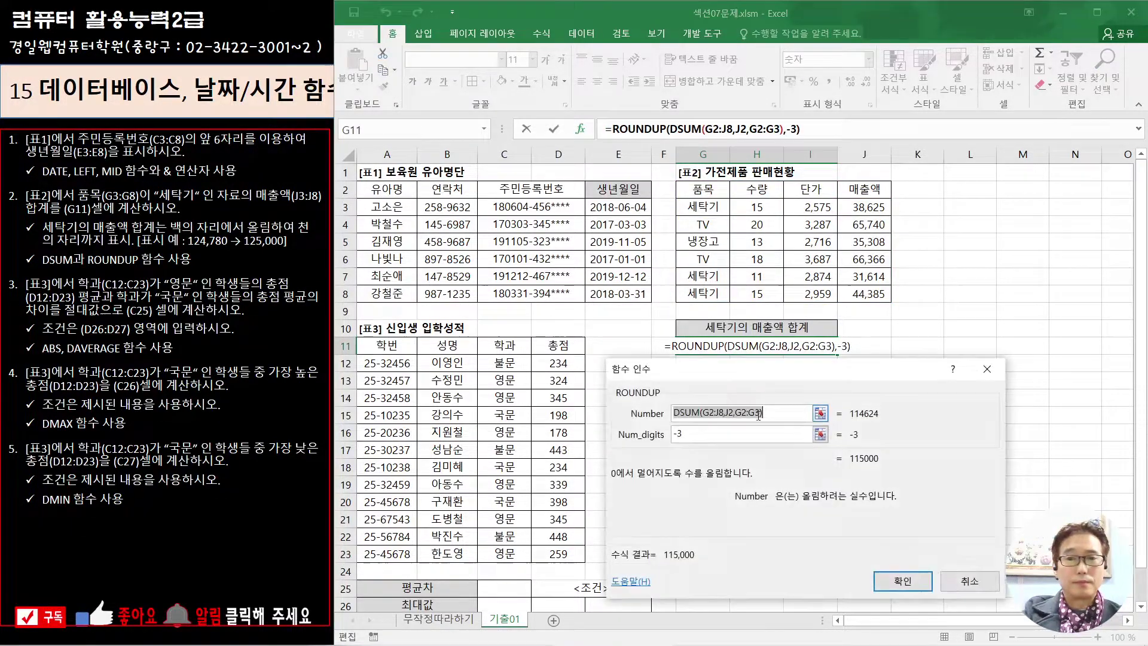
{"action": "left_click_drag", "start_coordinate": [694, 434], "coordinate": [604, 432]}
{"action": "left_click", "coordinate": [713, 437]}
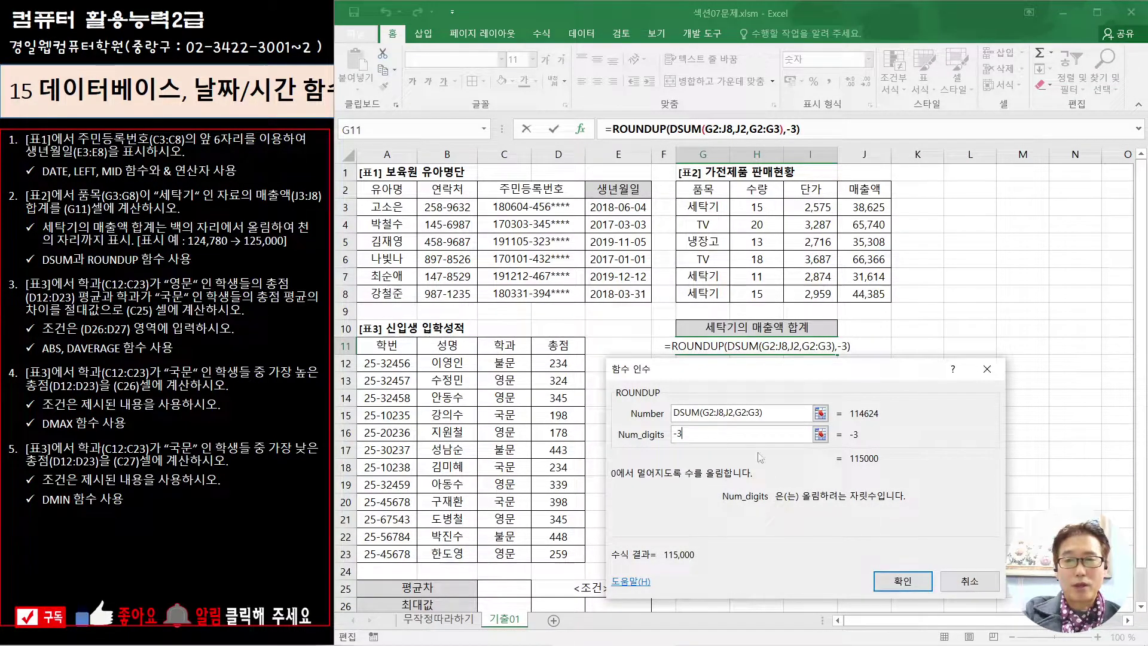
{"action": "left_click", "coordinate": [917, 580]}
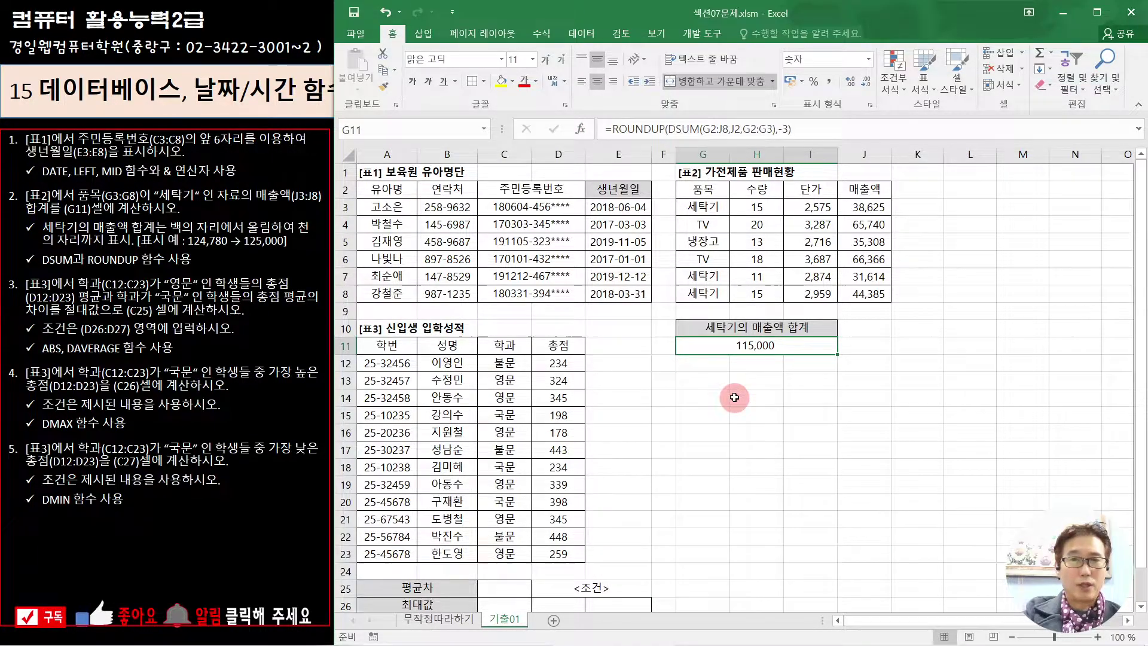
Step: Copy the 학과 header and a 영문 entry from 표3 into D26:D27 as the first criteria range
{"action": "scroll", "coordinate": [682, 357], "scroll_direction": "down", "scroll_amount": 3}
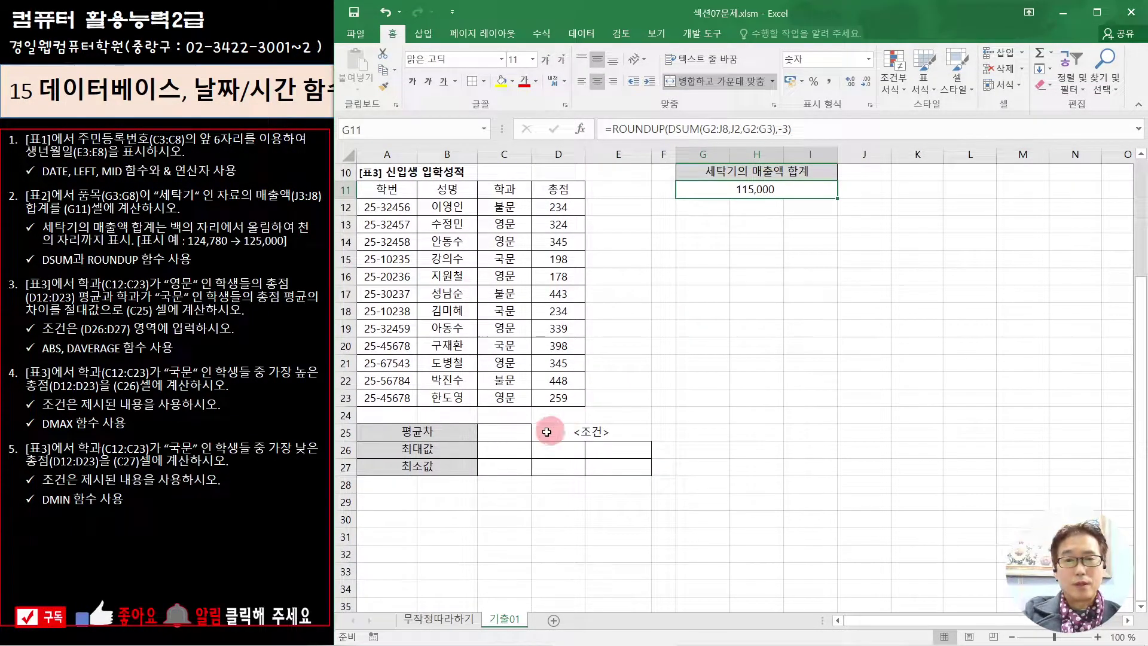
{"action": "left_click", "coordinate": [505, 434]}
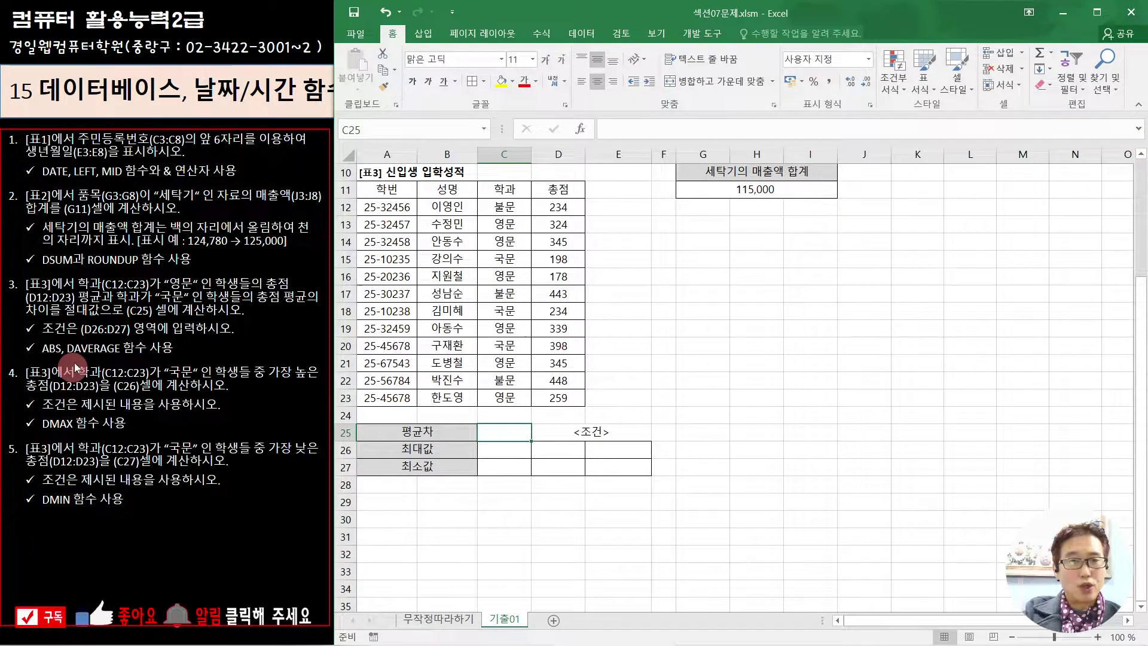
{"action": "scroll", "coordinate": [655, 370], "scroll_direction": "up", "scroll_amount": 1}
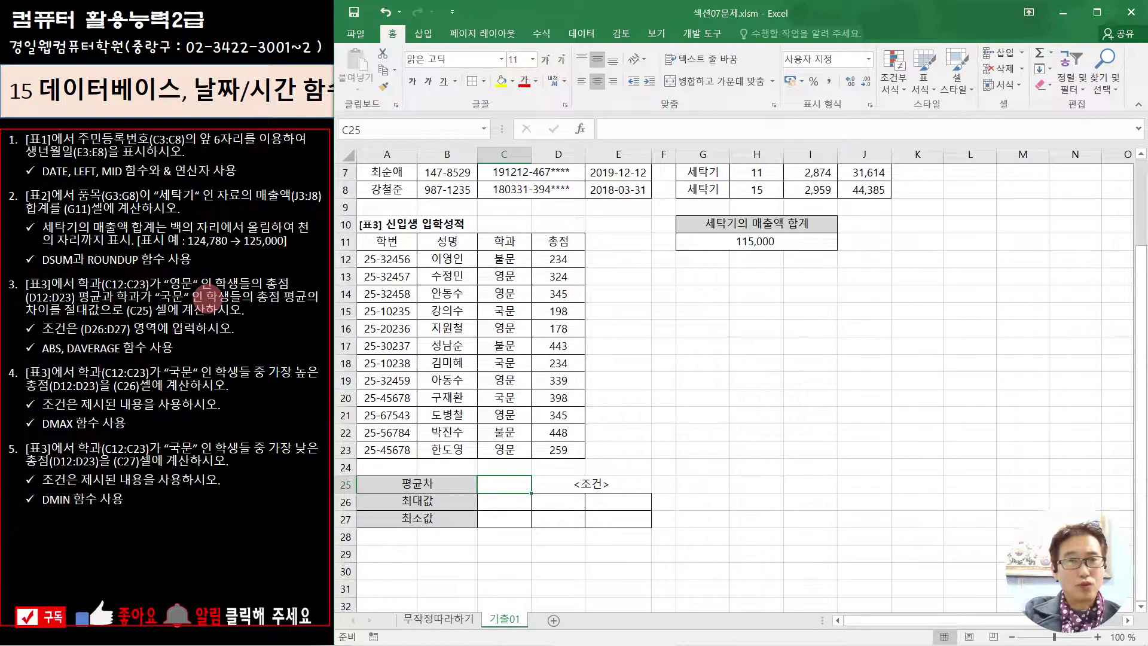
{"action": "left_click", "coordinate": [503, 241]}
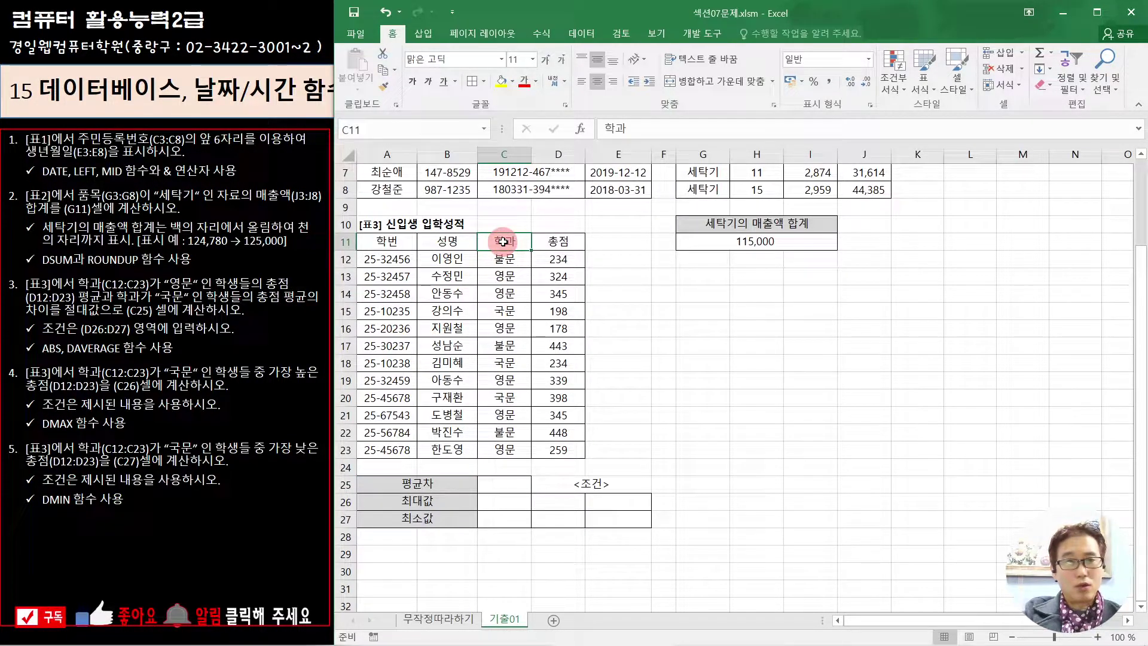
{"action": "left_click", "coordinate": [504, 276], "text": "ctrl"}
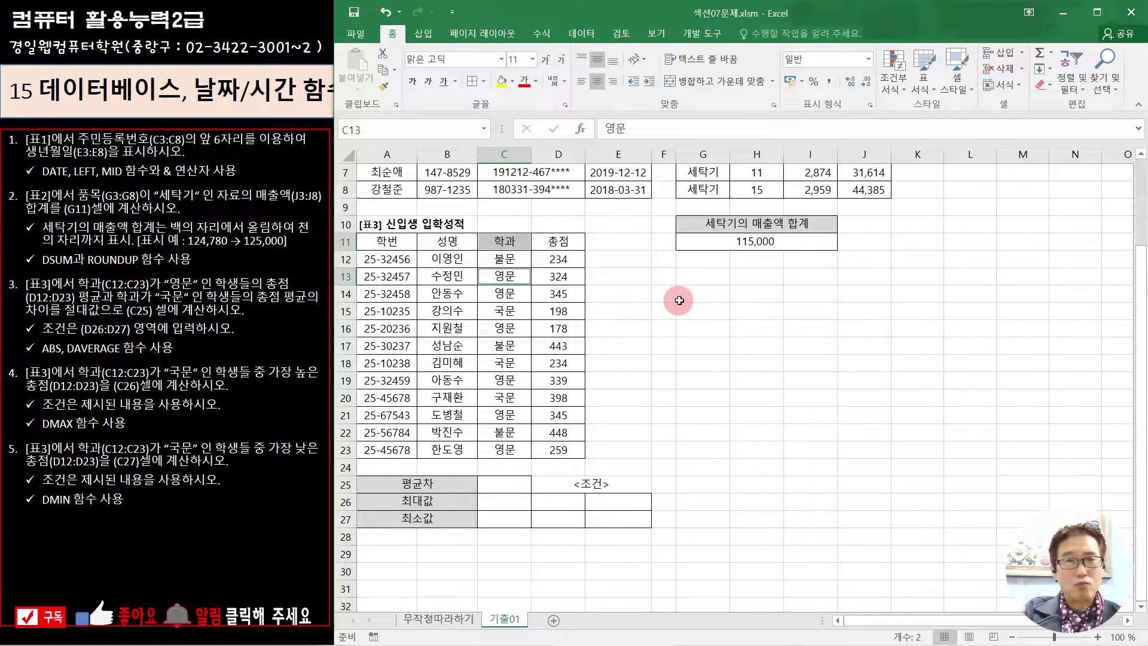
{"action": "key", "text": "ctrl+c"}
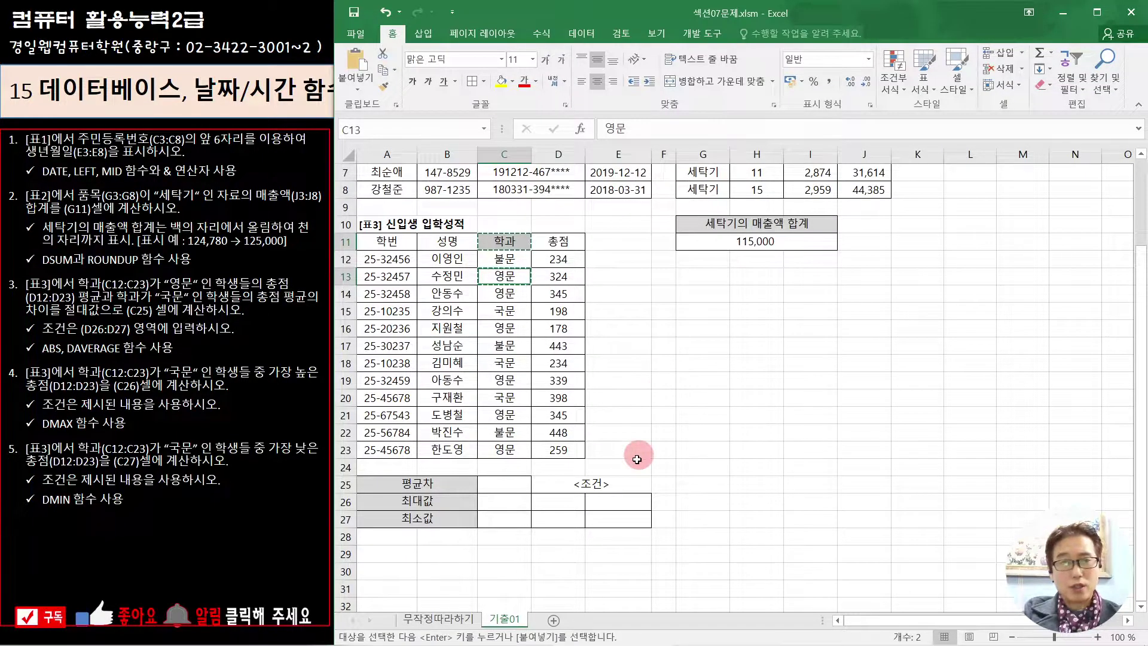
{"action": "left_click", "coordinate": [547, 501]}
{"action": "key", "text": "ctrl+v"}
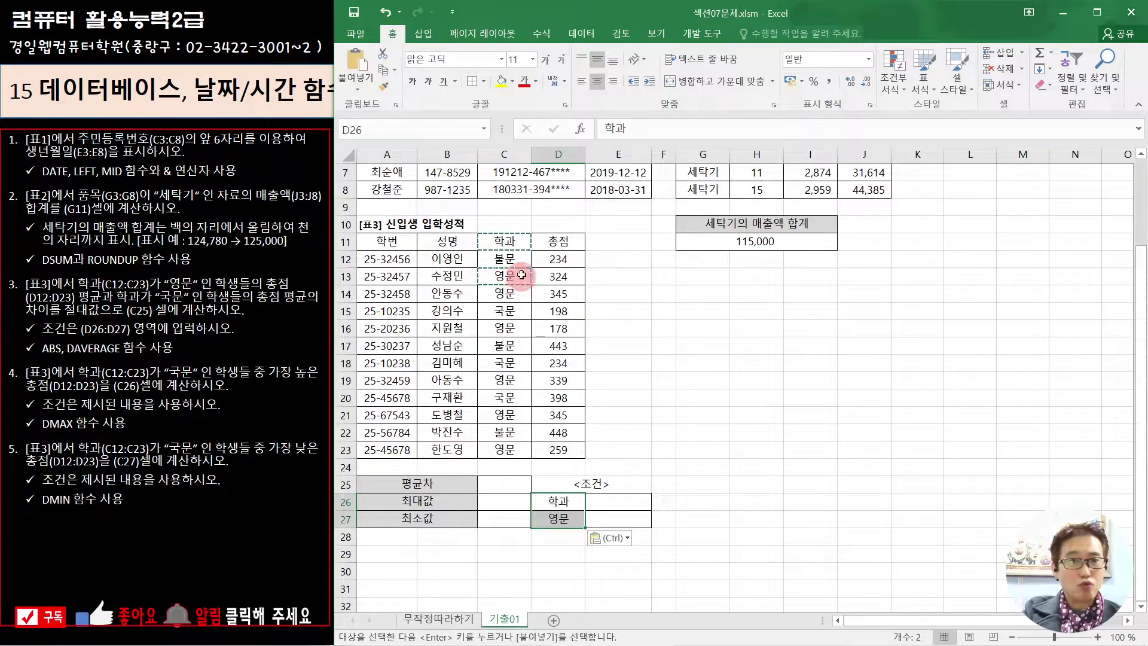
Step: Copy the 학과 header and a 국문 entry from 표3 into E26:E27 as the second criteria range
{"action": "left_click", "coordinate": [513, 239]}
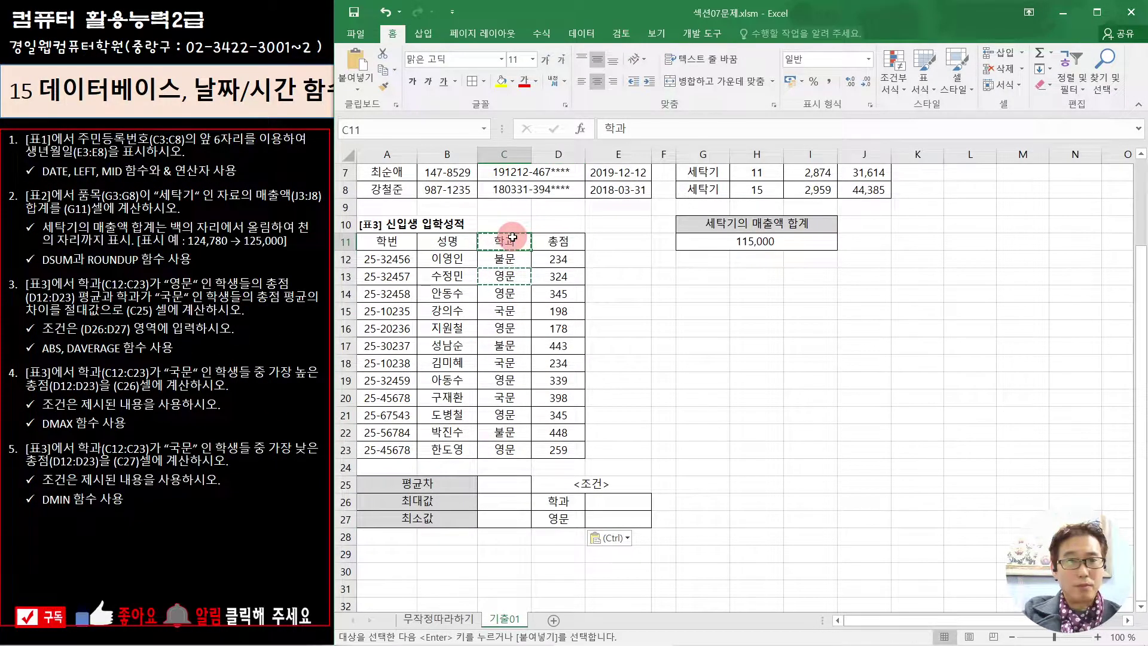
{"action": "left_click", "coordinate": [520, 310], "text": "ctrl"}
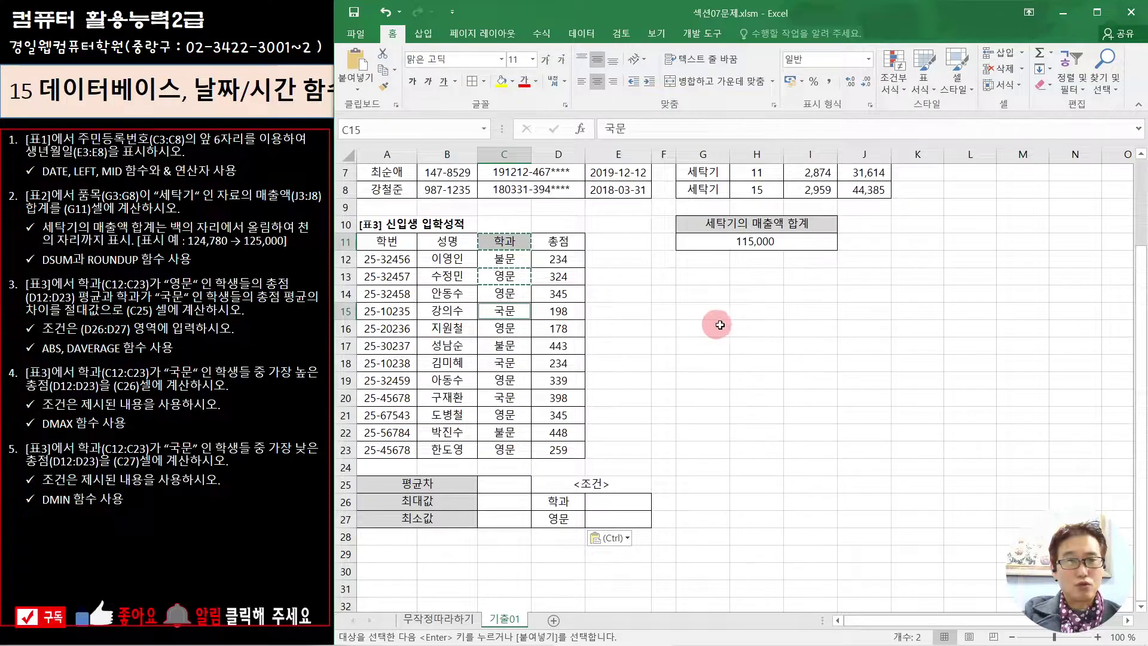
{"action": "key", "text": "ctrl+c"}
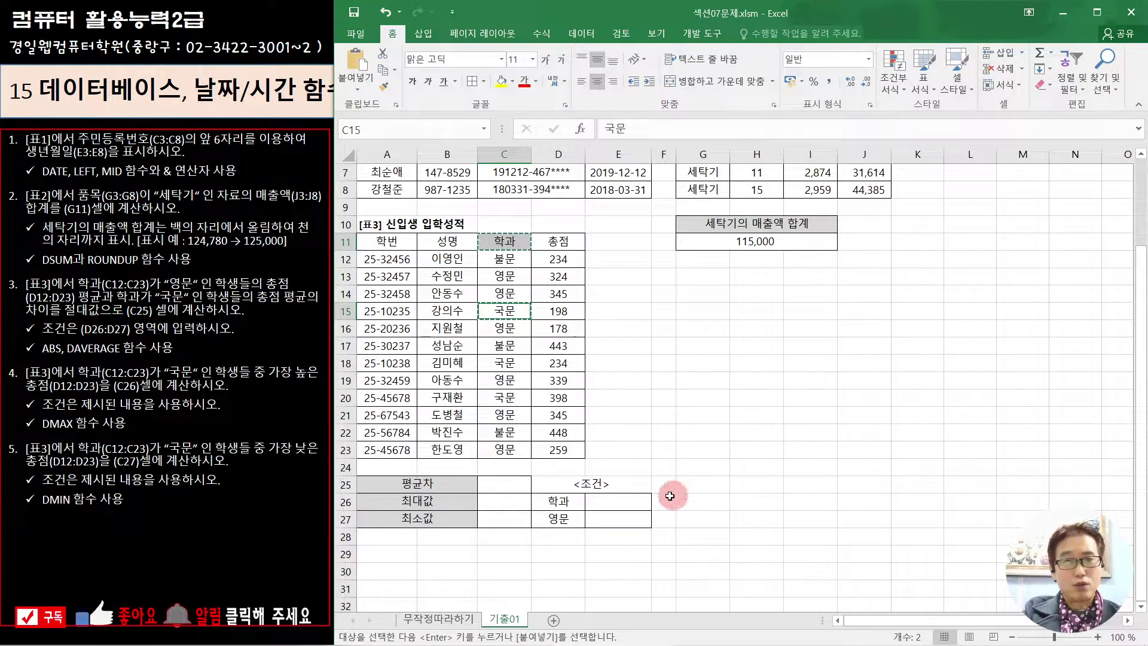
{"action": "left_click", "coordinate": [628, 501]}
{"action": "key", "text": "ctrl+v"}
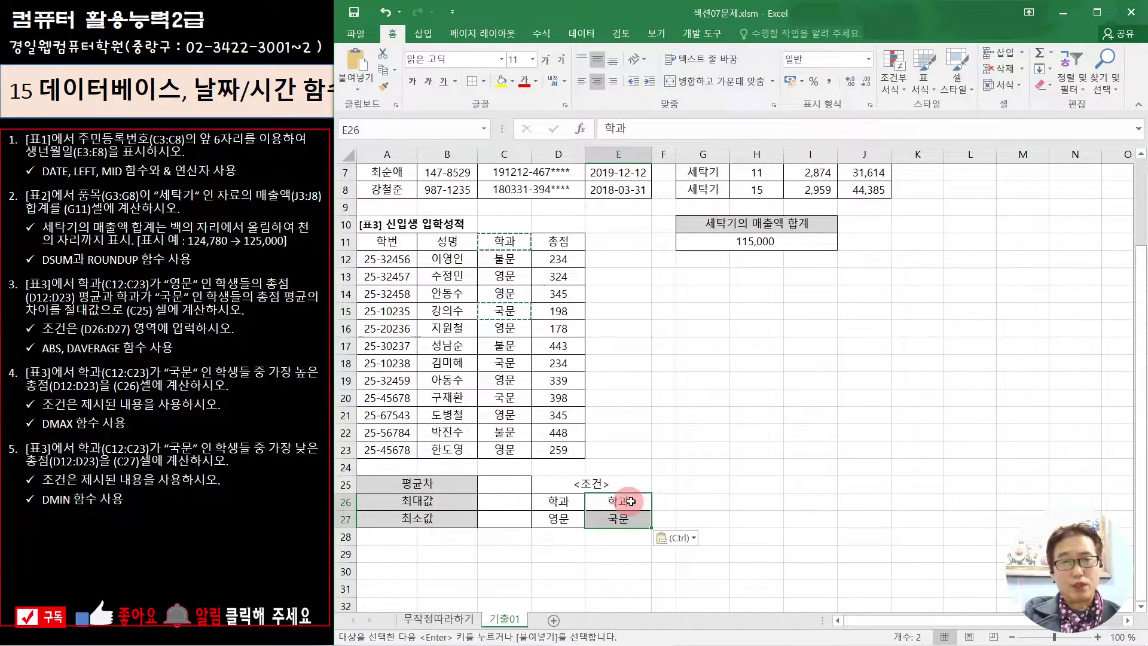
{"action": "left_click", "coordinate": [739, 499]}
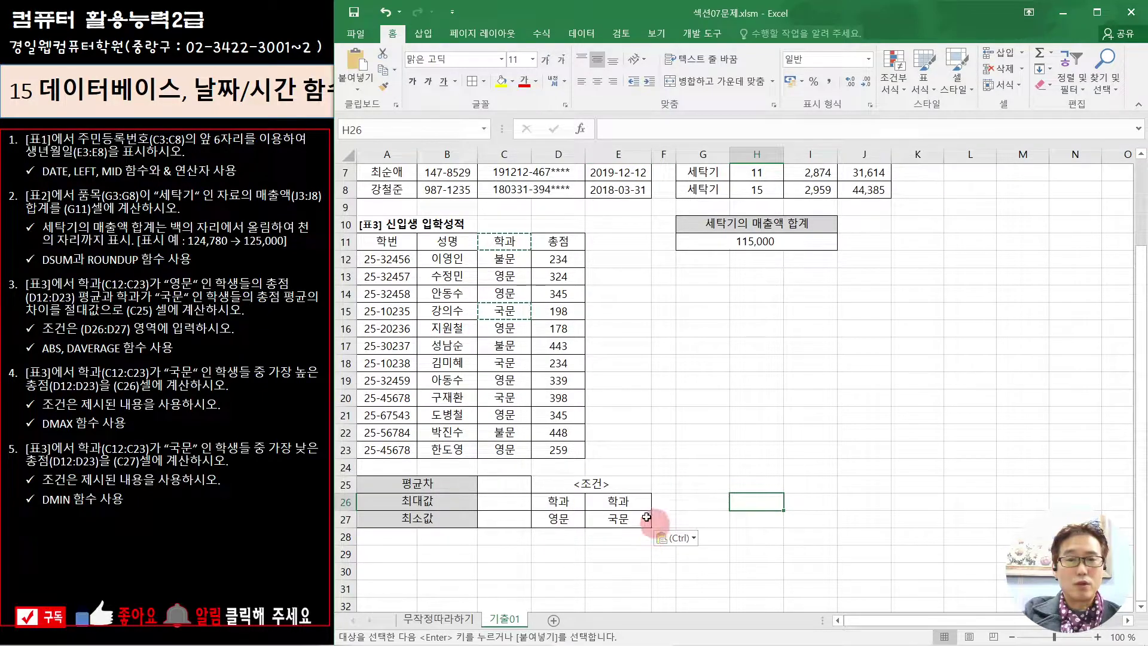
Step: Start an ABS formula in C25 and open its function arguments
{"action": "left_click", "coordinate": [489, 484]}
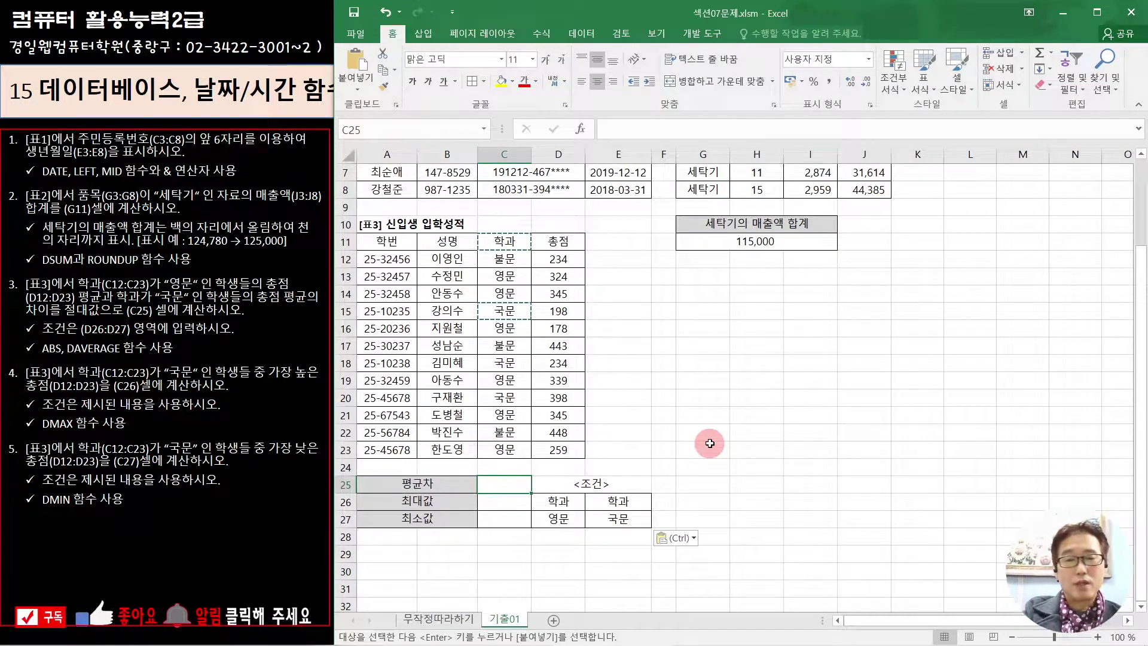
{"action": "type", "text": "=ad"}
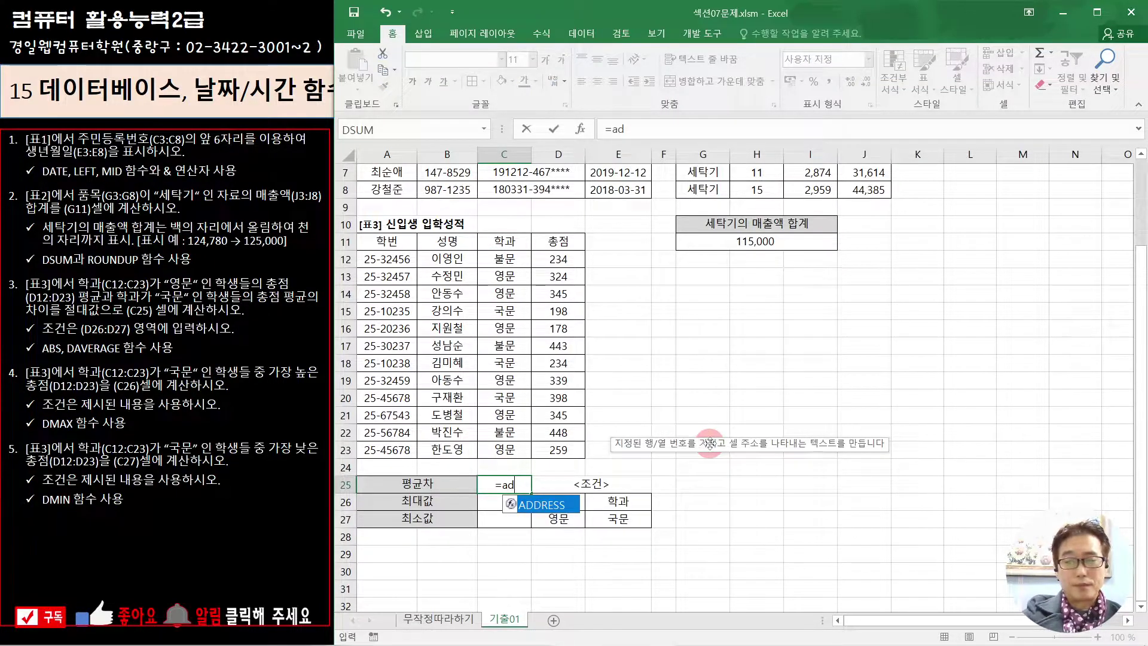
{"action": "key", "text": "BackSpace"}
{"action": "type", "text": "b"}
{"action": "left_click", "coordinate": [526, 507]}
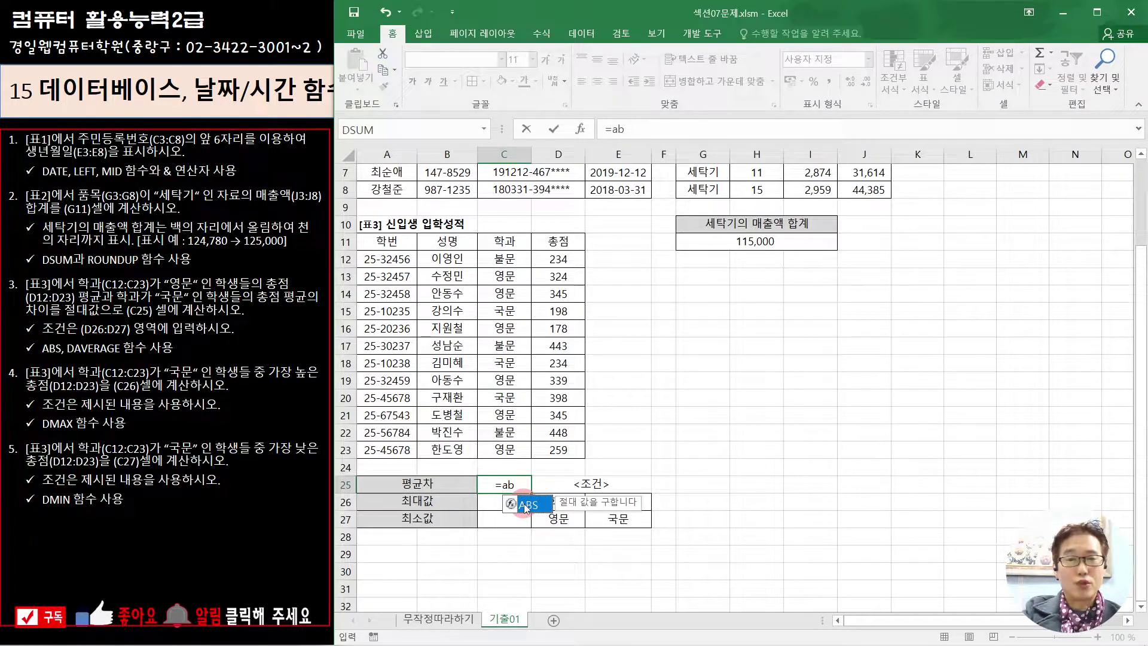
{"action": "double_click", "coordinate": [526, 507]}
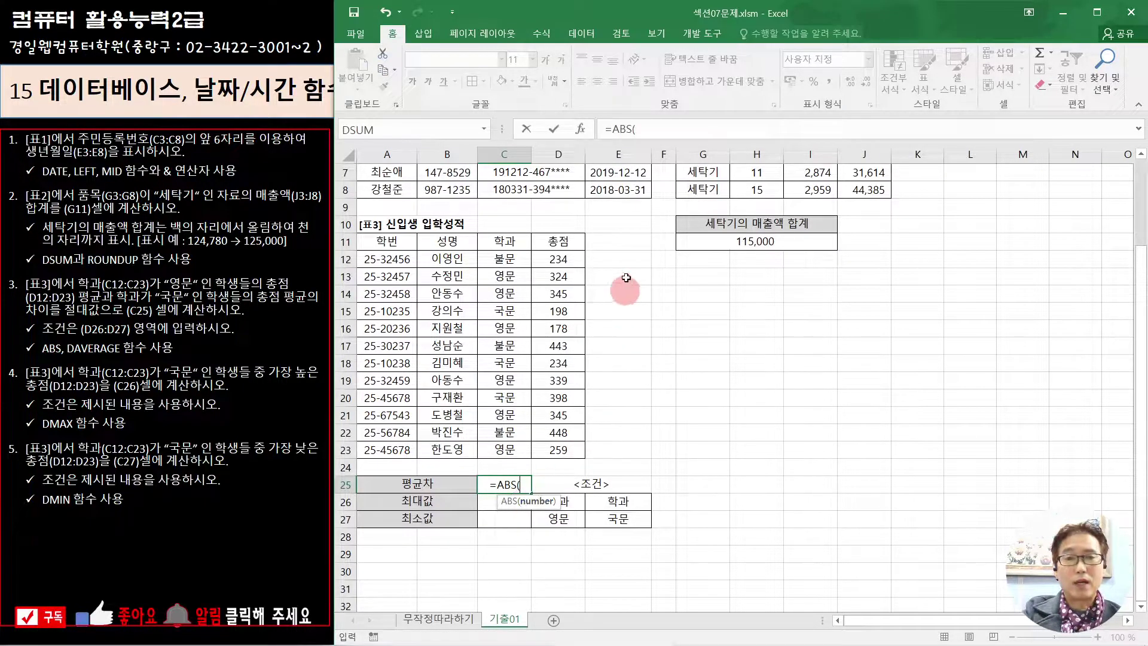
{"action": "left_click", "coordinate": [580, 128]}
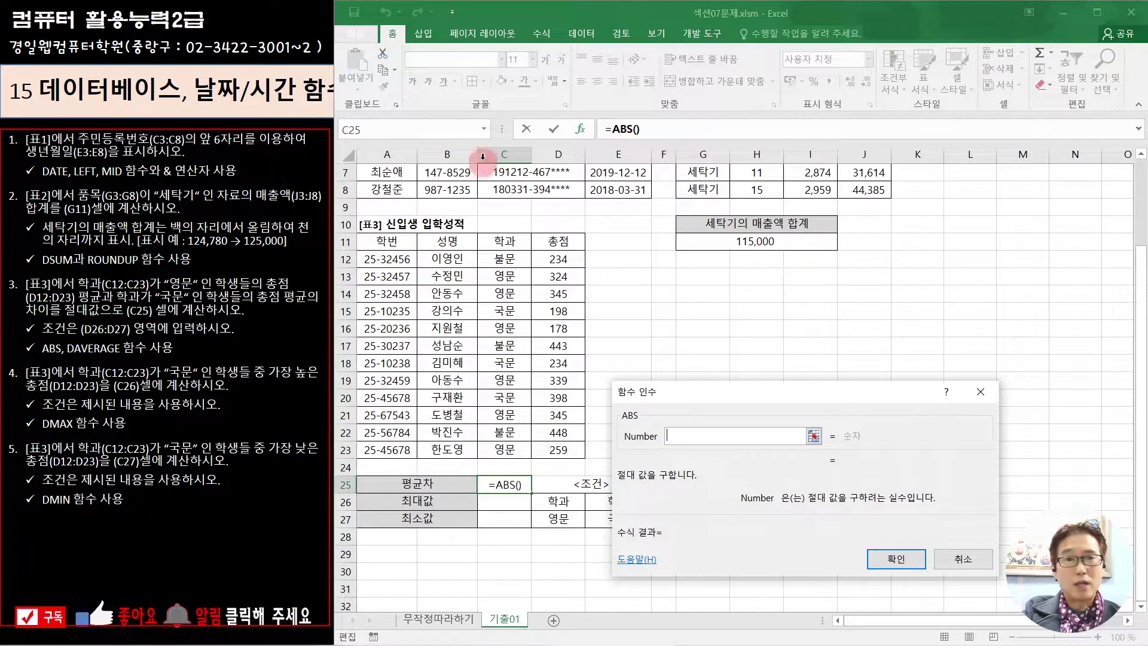
Step: Nest DAVERAGE inside ABS in C25 with database A11:D23, field D11 and criteria D26:D27
{"action": "left_click", "coordinate": [484, 130]}
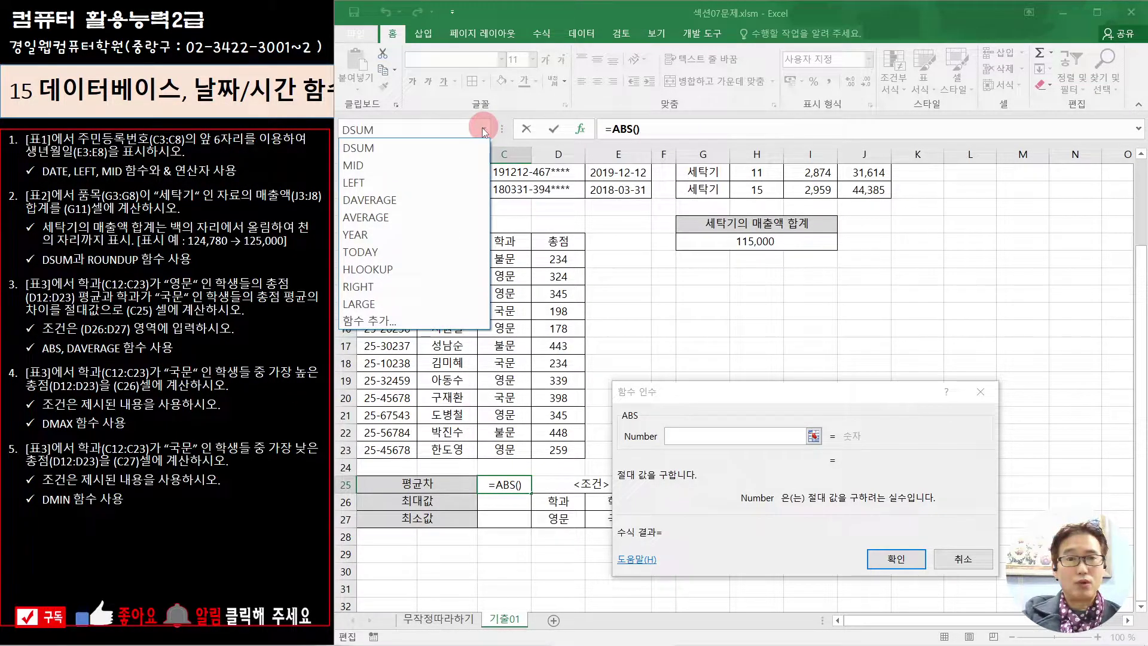
{"action": "left_click", "coordinate": [460, 201]}
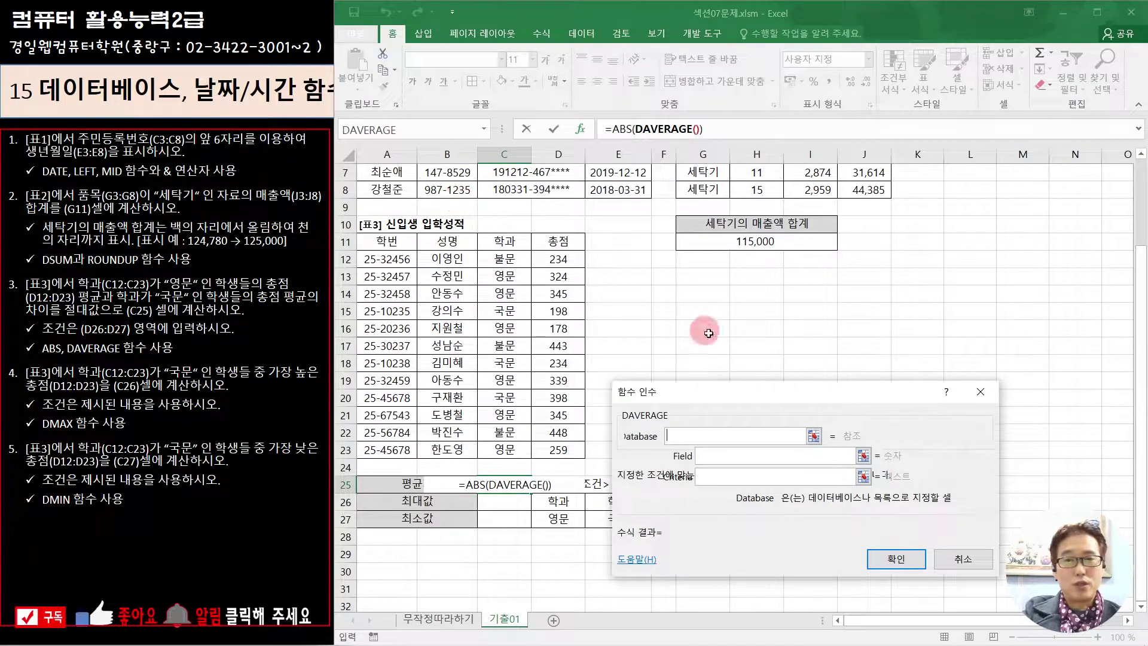
{"action": "left_click", "coordinate": [680, 130]}
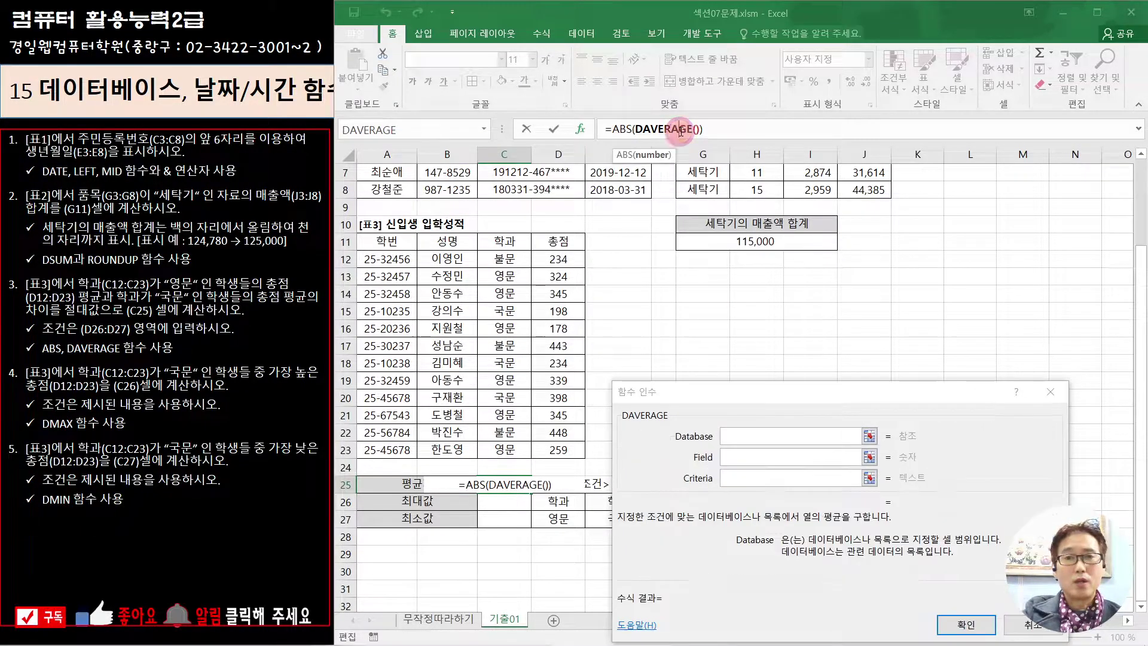
{"action": "left_click", "coordinate": [482, 297]}
{"action": "left_click_drag", "start_coordinate": [387, 241], "coordinate": [557, 456]}
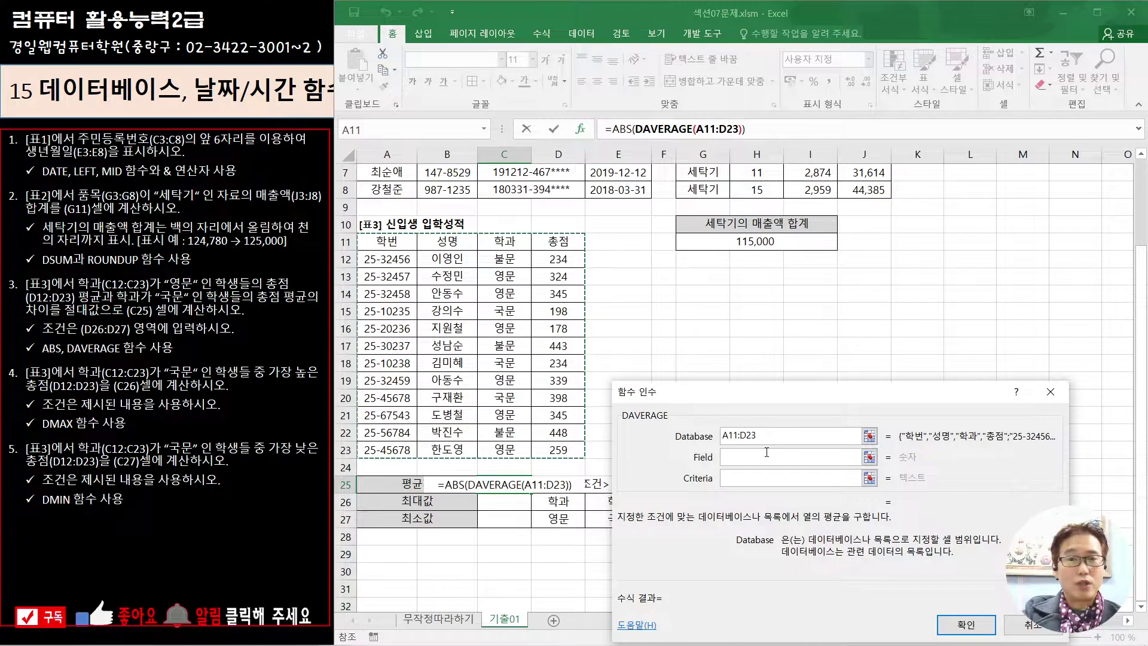
{"action": "key", "text": "Tab"}
{"action": "left_click", "coordinate": [574, 237]}
{"action": "left_click", "coordinate": [752, 478]}
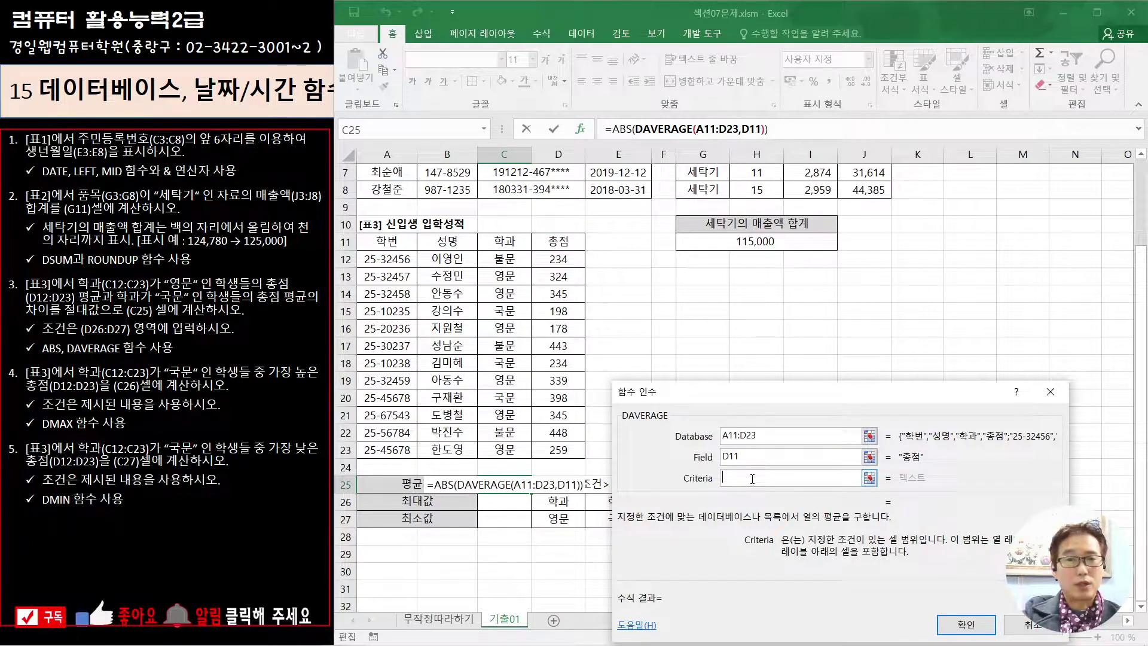
{"action": "left_click_drag", "start_coordinate": [732, 398], "coordinate": [831, 361]}
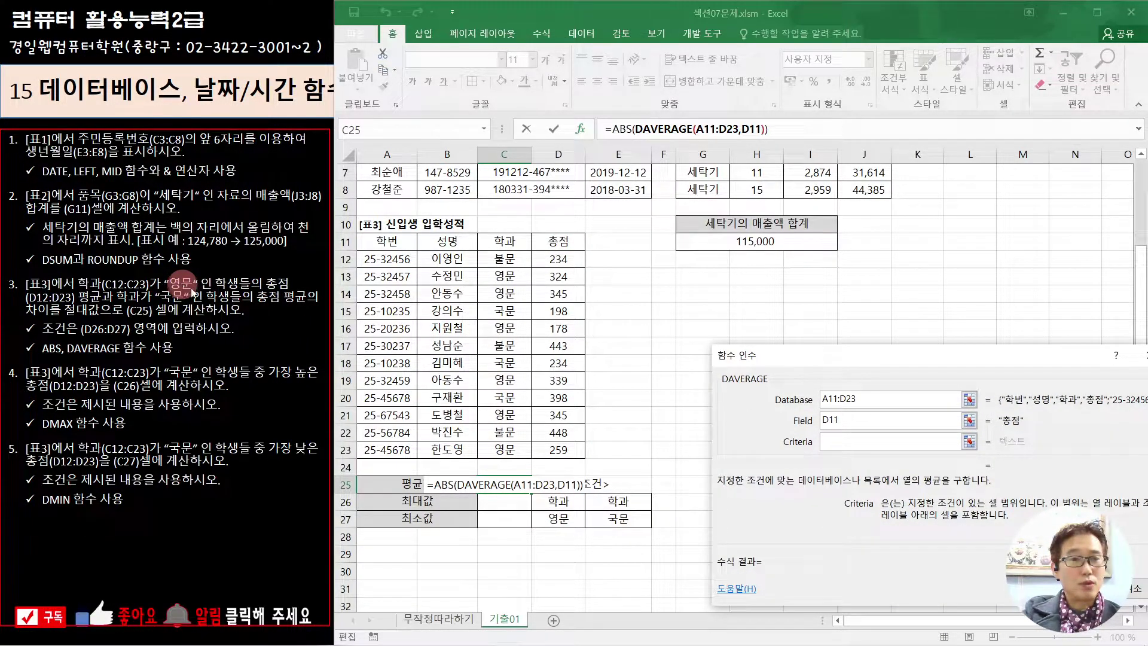
{"action": "left_click_drag", "start_coordinate": [558, 501], "coordinate": [558, 518]}
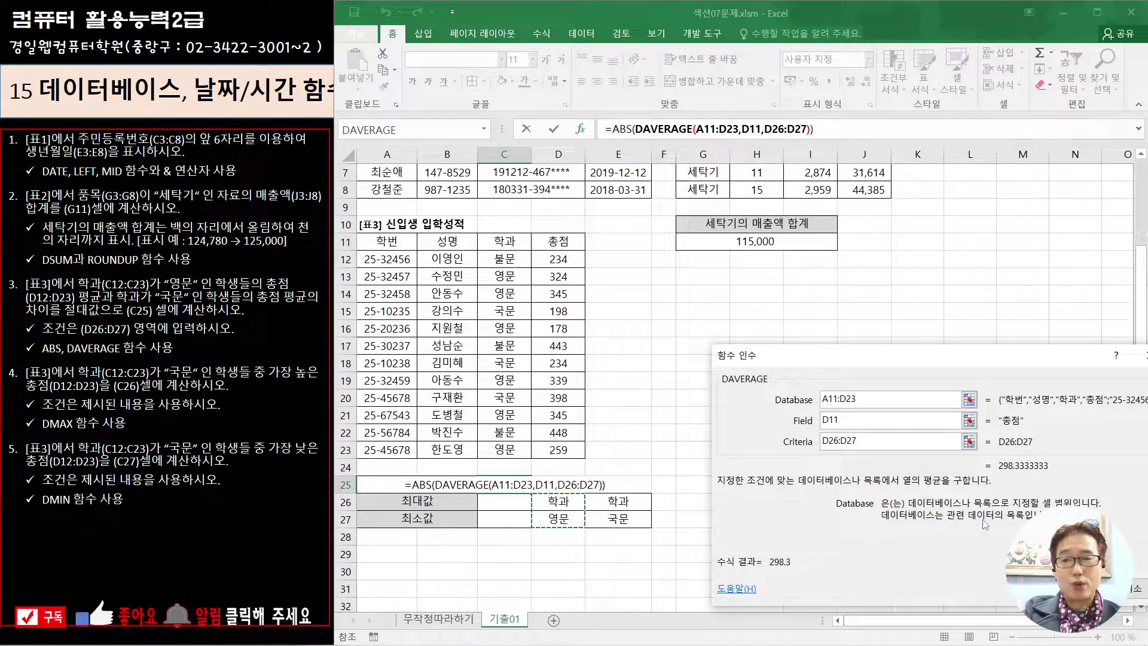
Step: Return to the outer ABS function and append a minus sign after the first DAVERAGE in its Number argument
{"action": "left_click", "coordinate": [628, 129]}
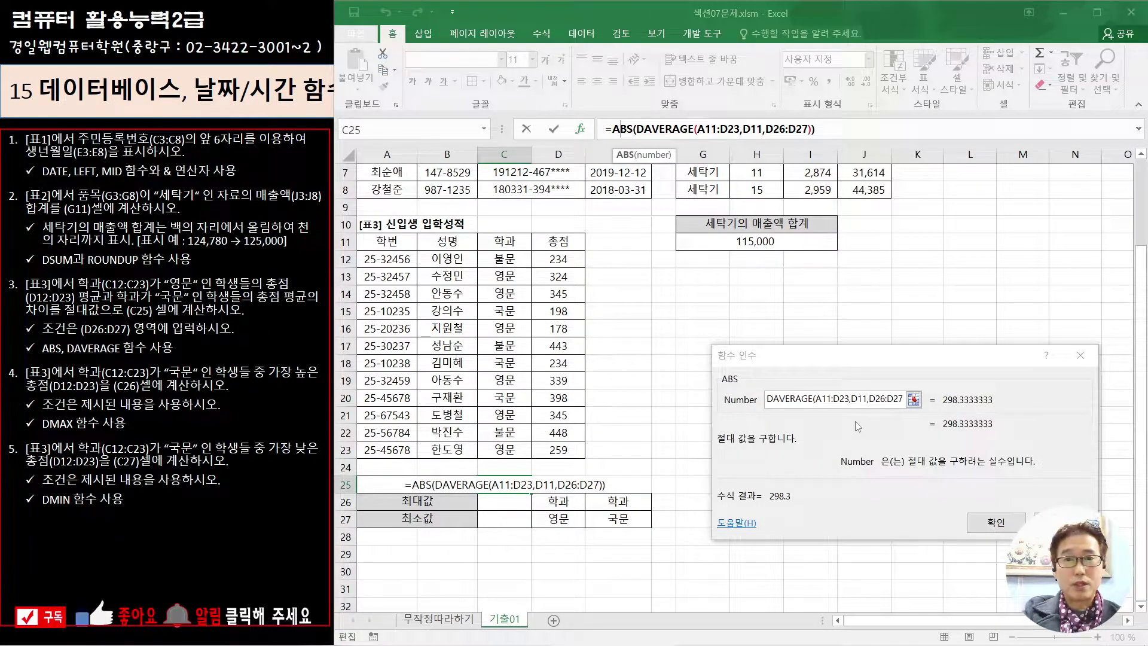
{"action": "left_click_drag", "start_coordinate": [880, 400], "coordinate": [956, 404]}
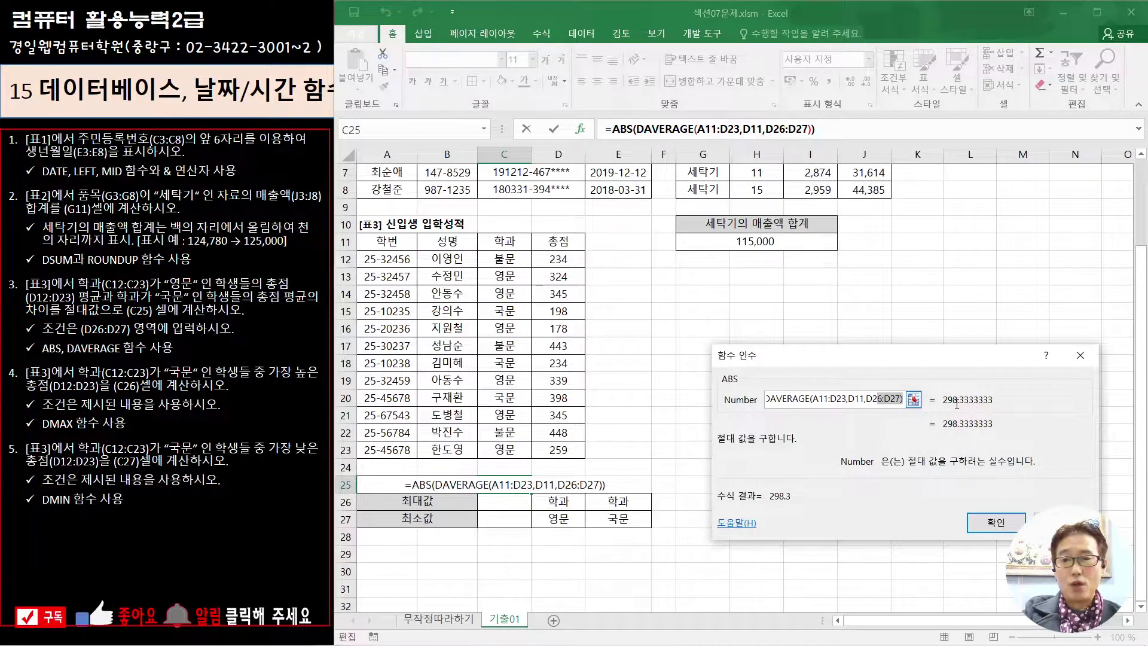
{"action": "left_click", "coordinate": [897, 399]}
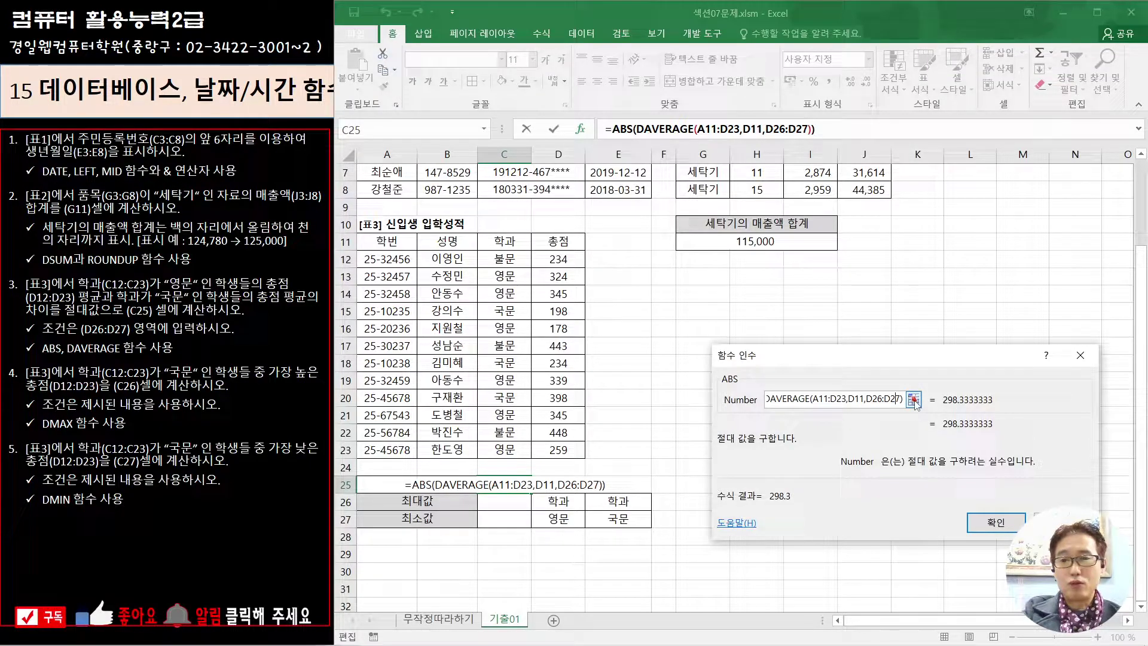
{"action": "left_click", "coordinate": [913, 399]}
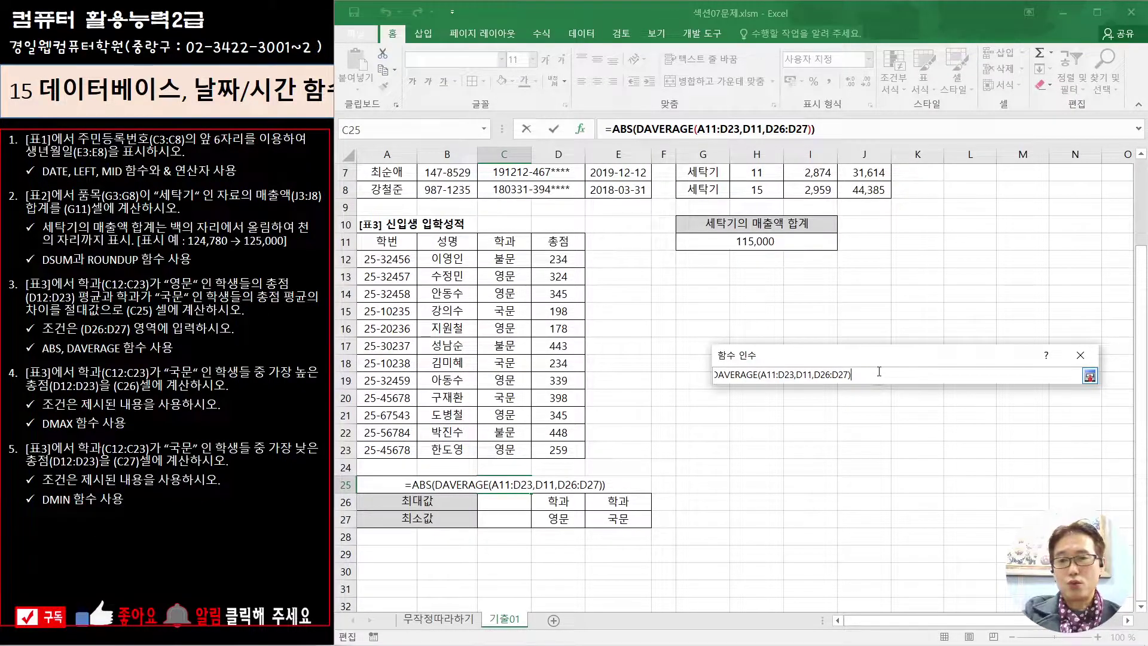
{"action": "type", "text": "-"}
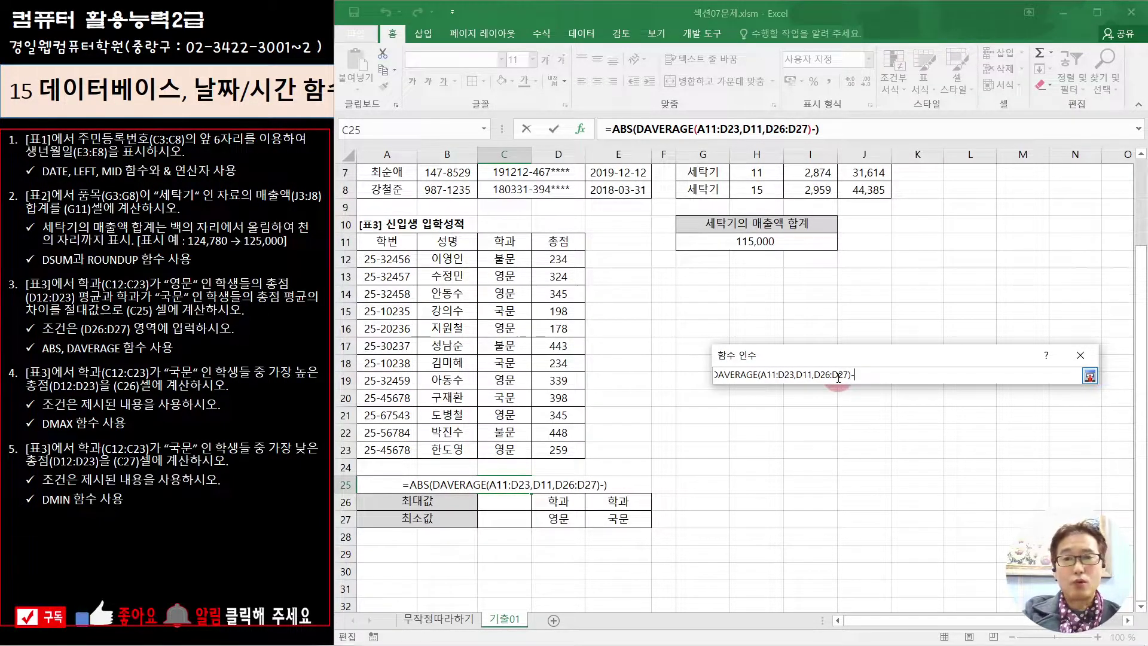
{"action": "left_click", "coordinate": [1090, 375]}
Step: Add a second DAVERAGE after the minus sign with database A11:D23, field D11 and criteria E26:E27, and confirm the C25 formula
{"action": "left_click", "coordinate": [488, 128]}
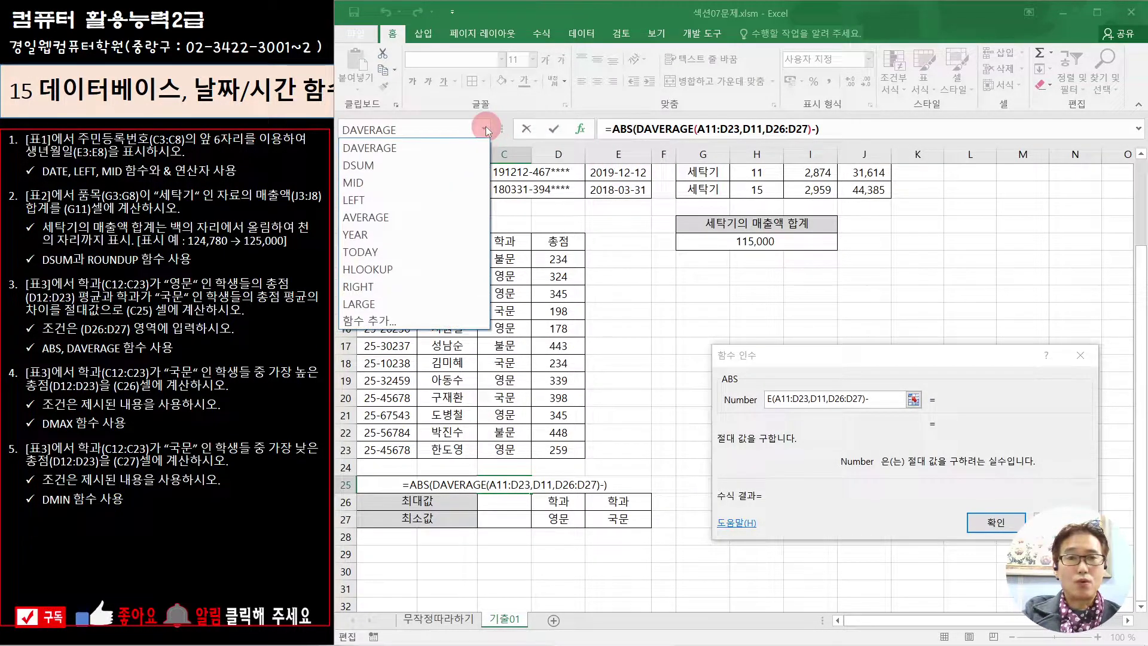
{"action": "left_click", "coordinate": [377, 144]}
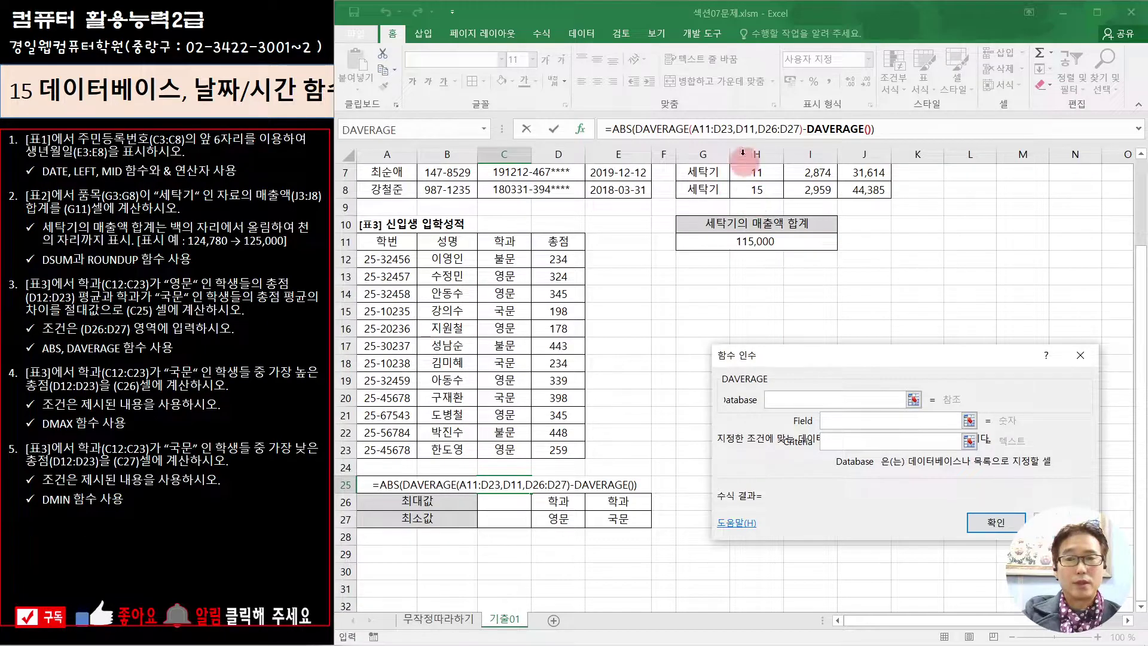
{"action": "left_click", "coordinate": [835, 128]}
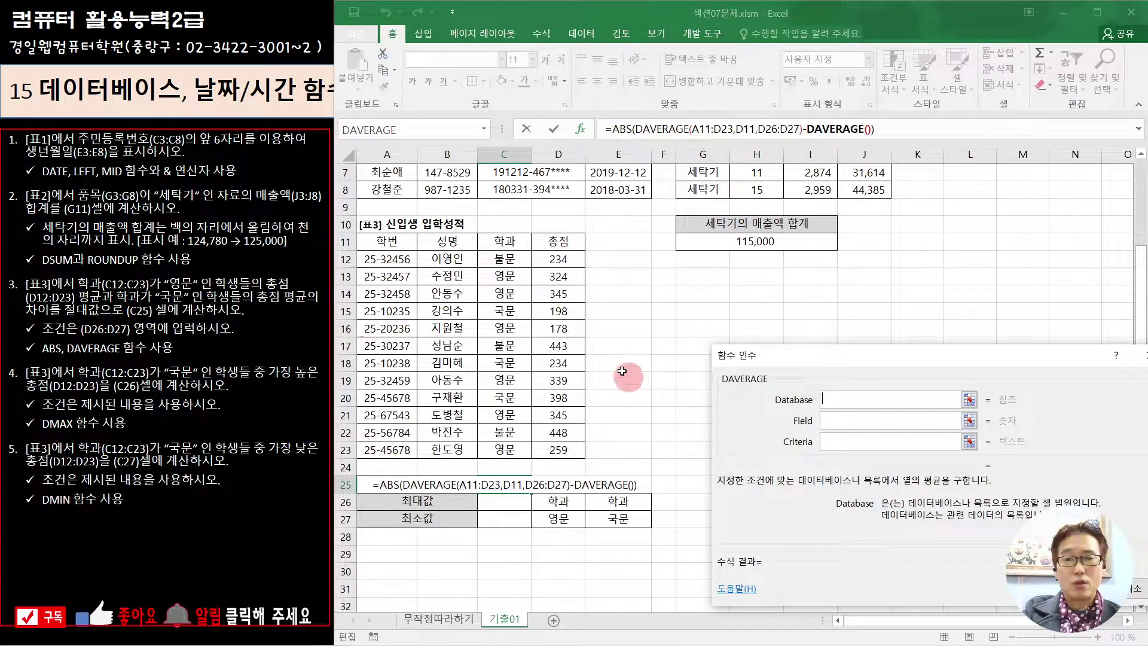
{"action": "left_click_drag", "start_coordinate": [390, 241], "coordinate": [549, 450]}
{"action": "left_click", "coordinate": [841, 425]}
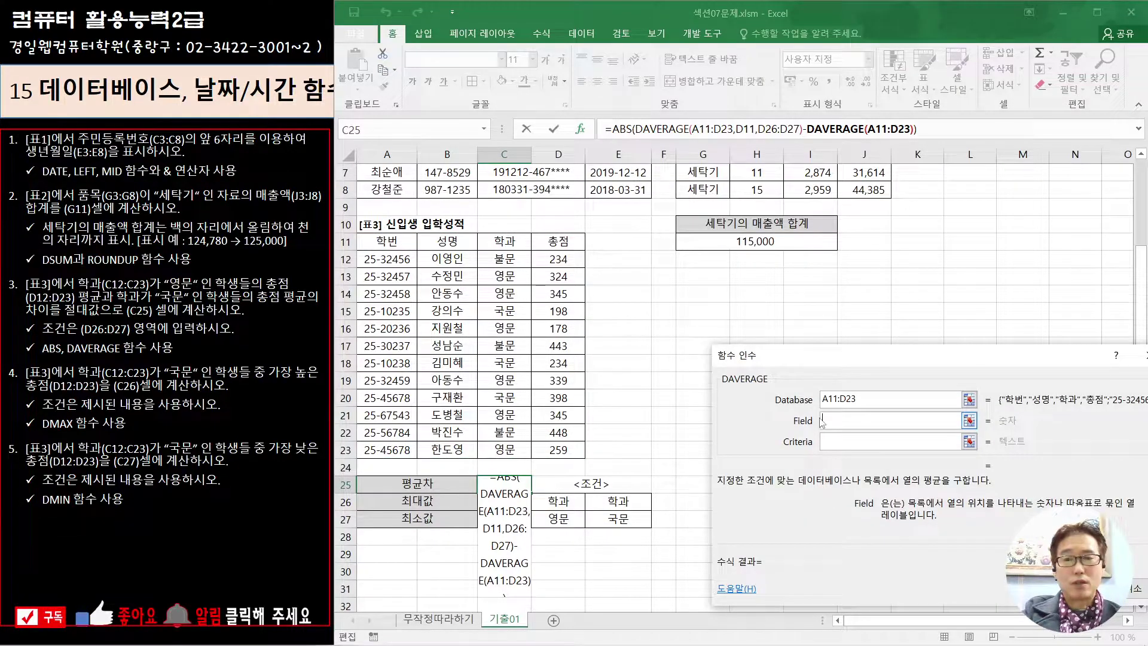
{"action": "left_click", "coordinate": [560, 241]}
{"action": "key", "text": "Tab"}
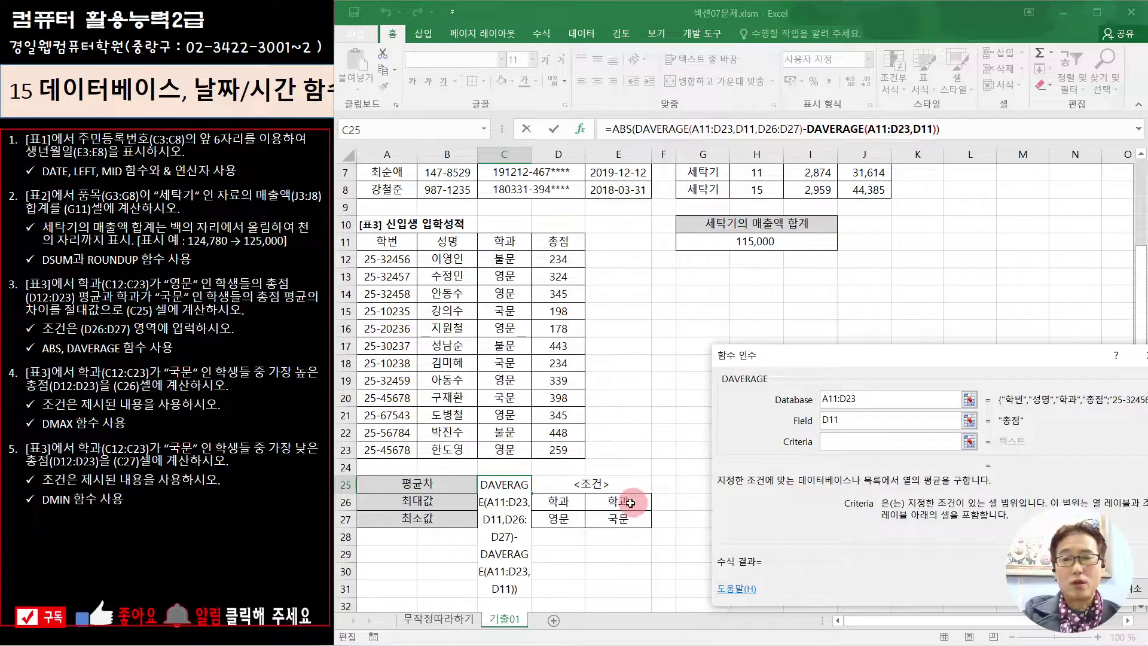
{"action": "left_click_drag", "start_coordinate": [626, 497], "coordinate": [624, 518]}
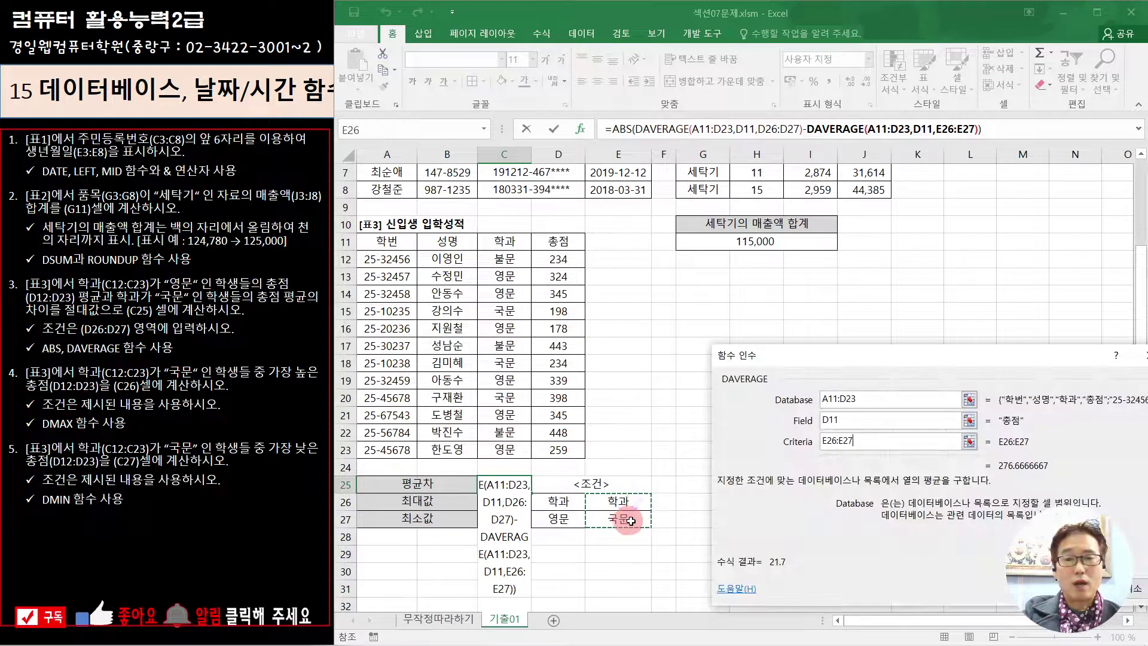
{"action": "left_click", "coordinate": [617, 129]}
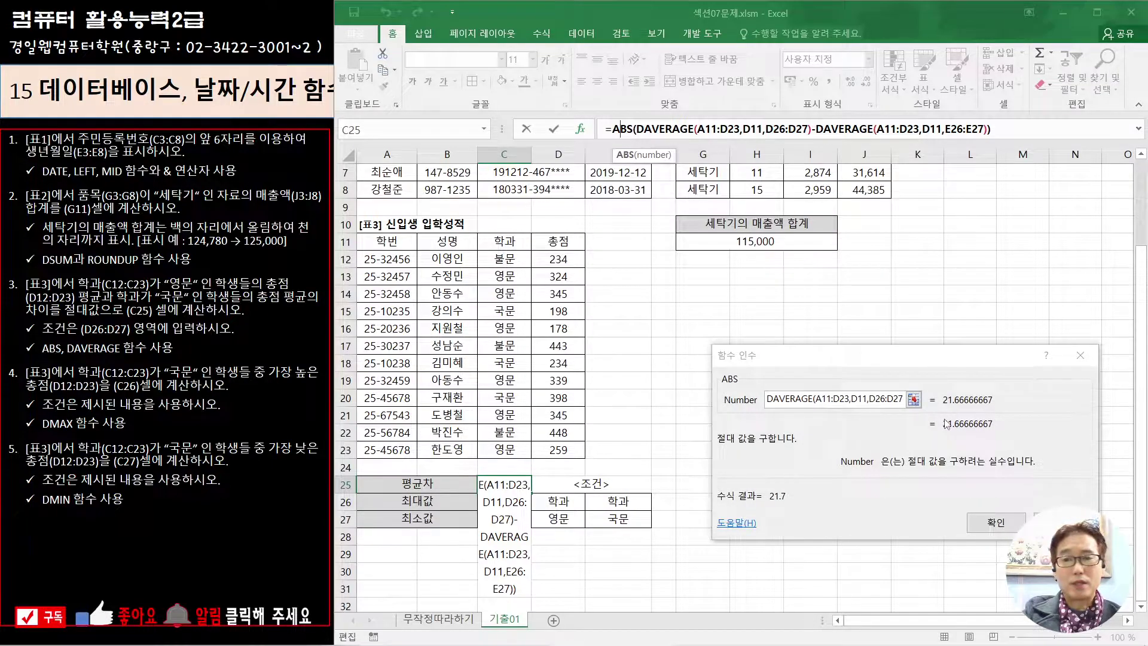
{"action": "left_click", "coordinate": [995, 522]}
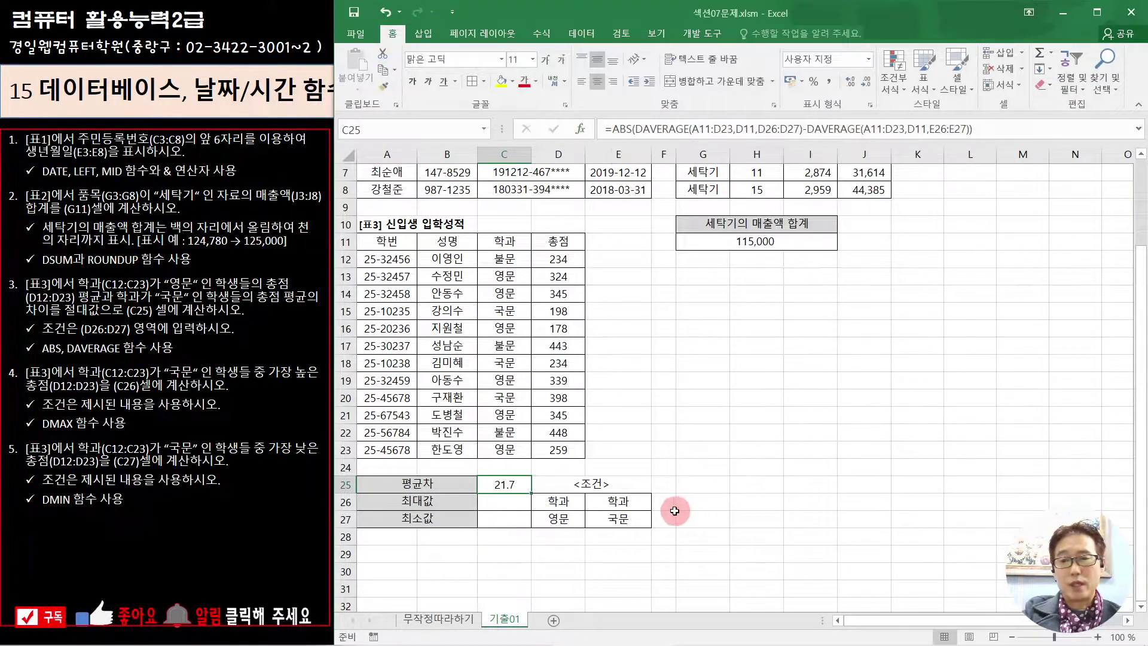
Step: Calculate the highest 국문 total in C26 using DMAX with database A11:D23, field D11 and criteria E26:E27
{"action": "left_click", "coordinate": [509, 502]}
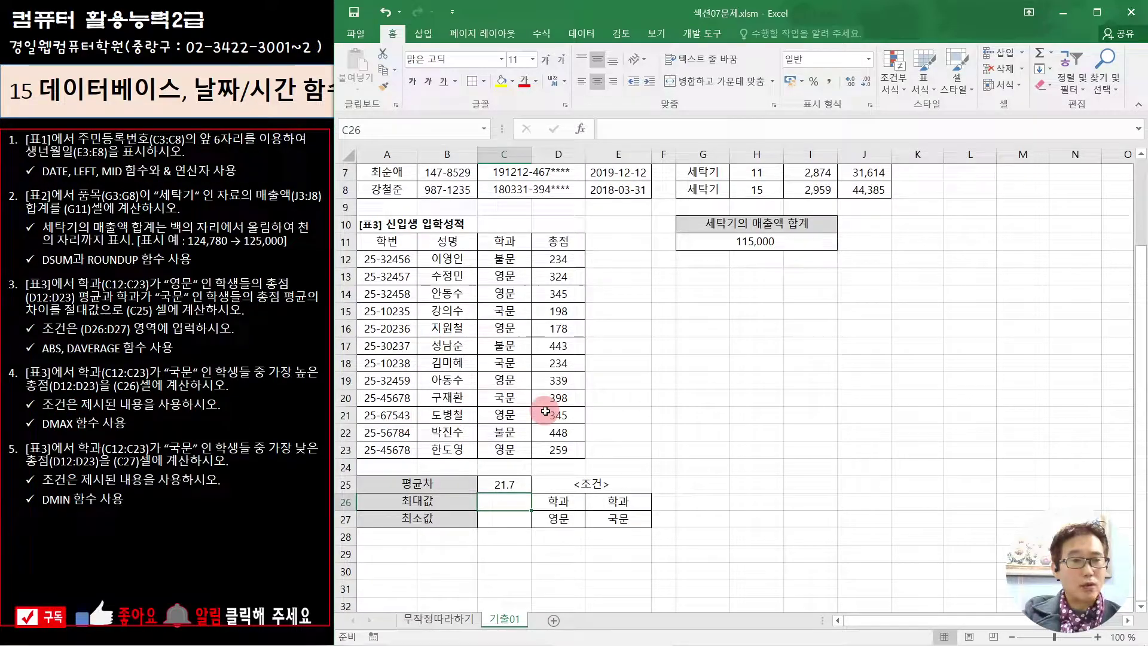
{"action": "type", "text": "=d"}
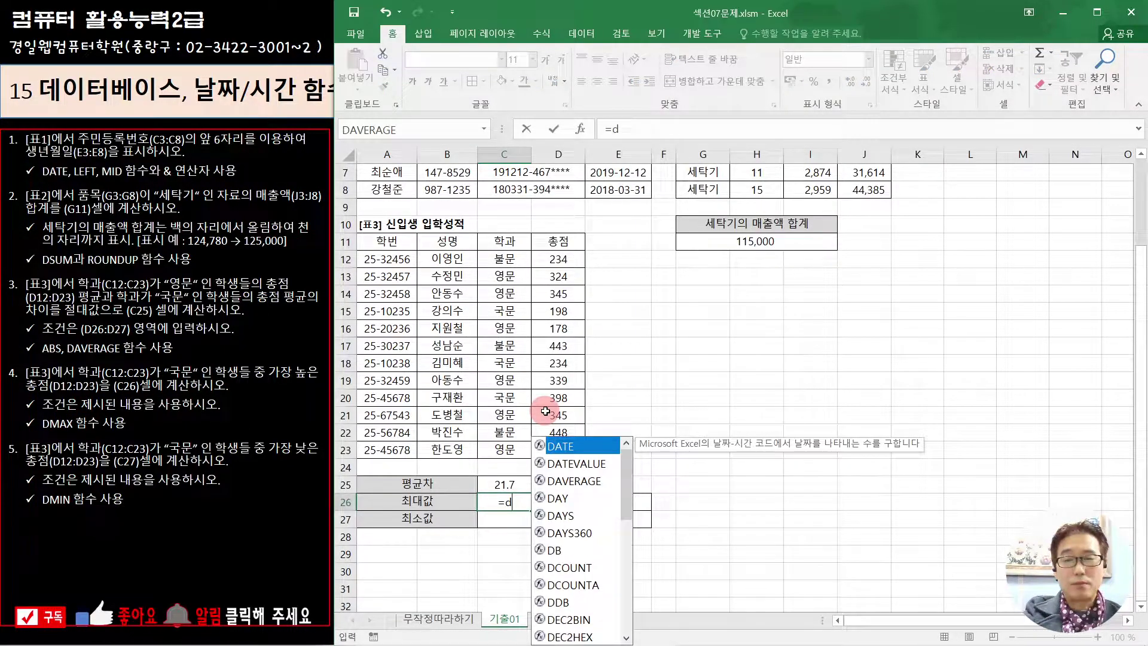
{"action": "type", "text": "m"}
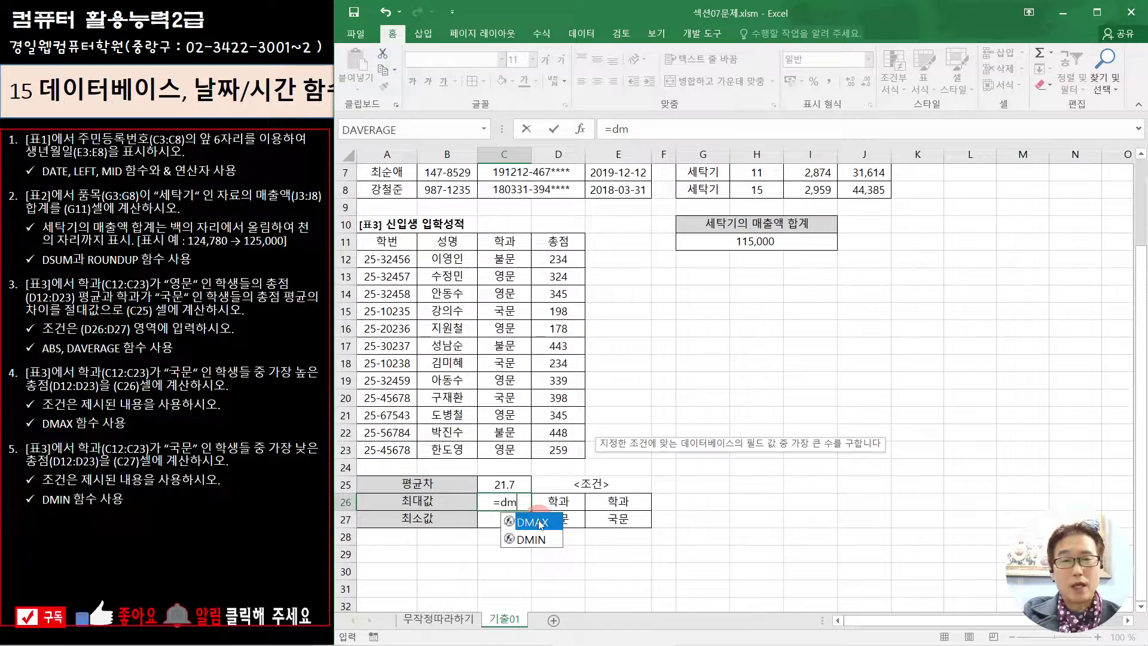
{"action": "double_click", "coordinate": [539, 524]}
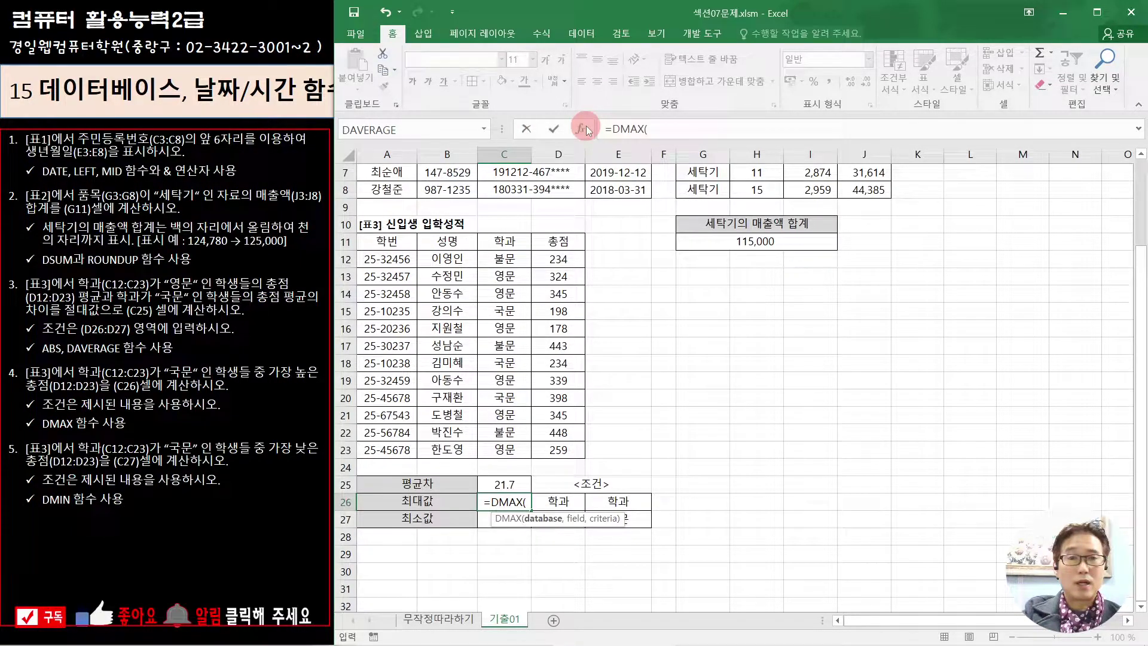
{"action": "left_click", "coordinate": [586, 128]}
{"action": "left_click_drag", "start_coordinate": [377, 242], "coordinate": [554, 452]}
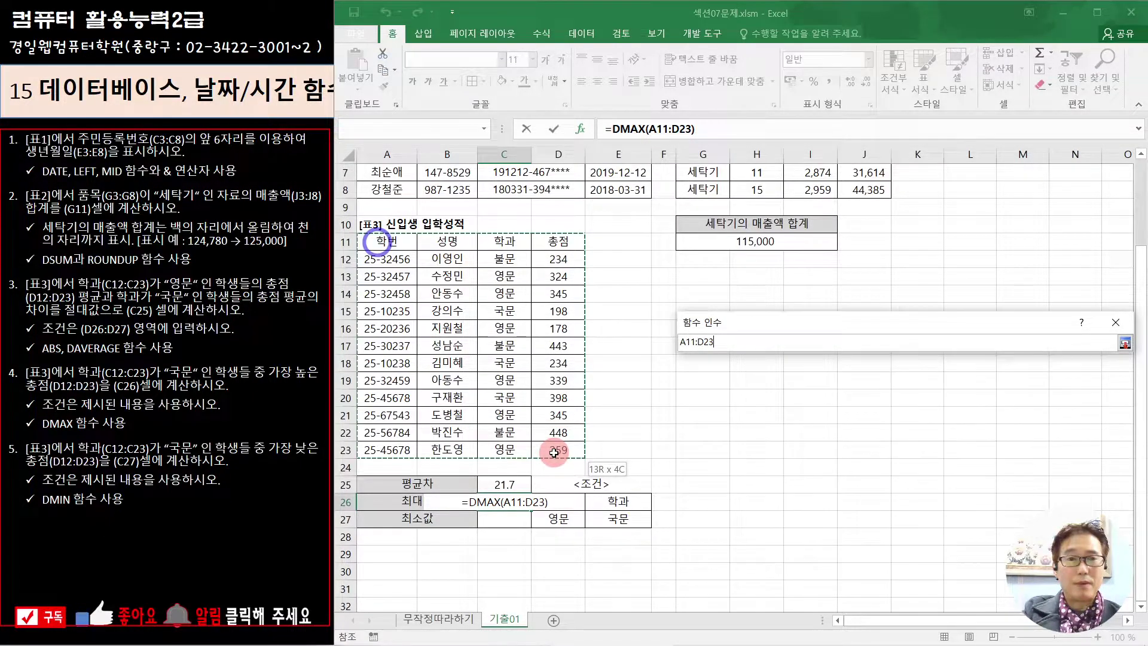
{"action": "left_click", "coordinate": [559, 241]}
{"action": "key", "text": "Tab"}
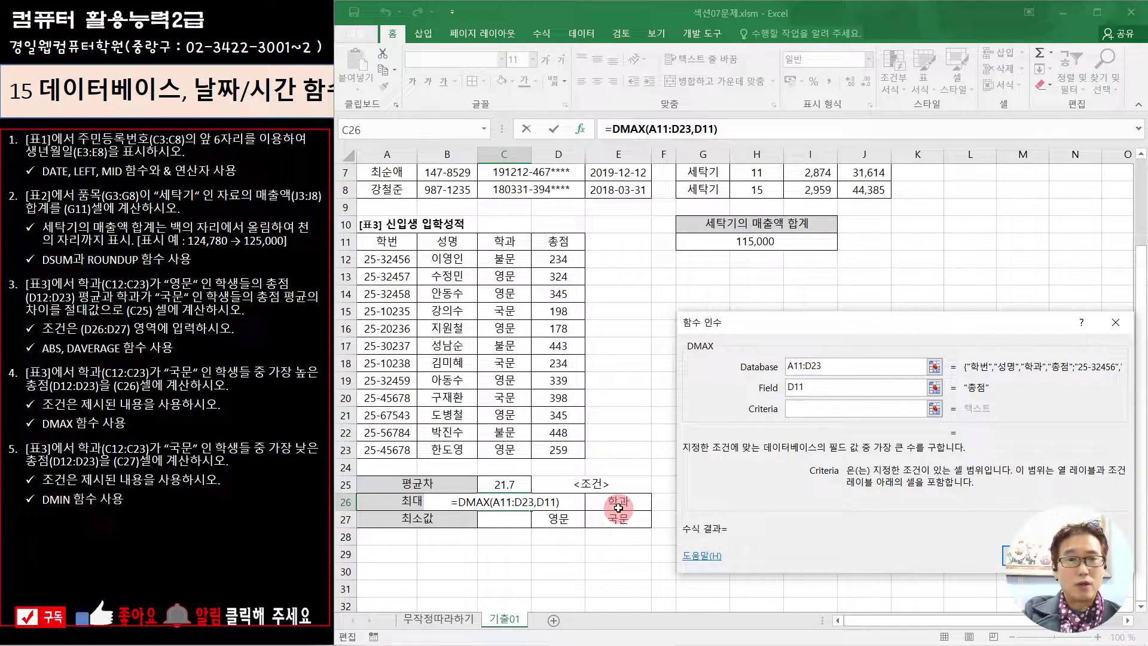
{"action": "left_click_drag", "start_coordinate": [618, 508], "coordinate": [622, 518]}
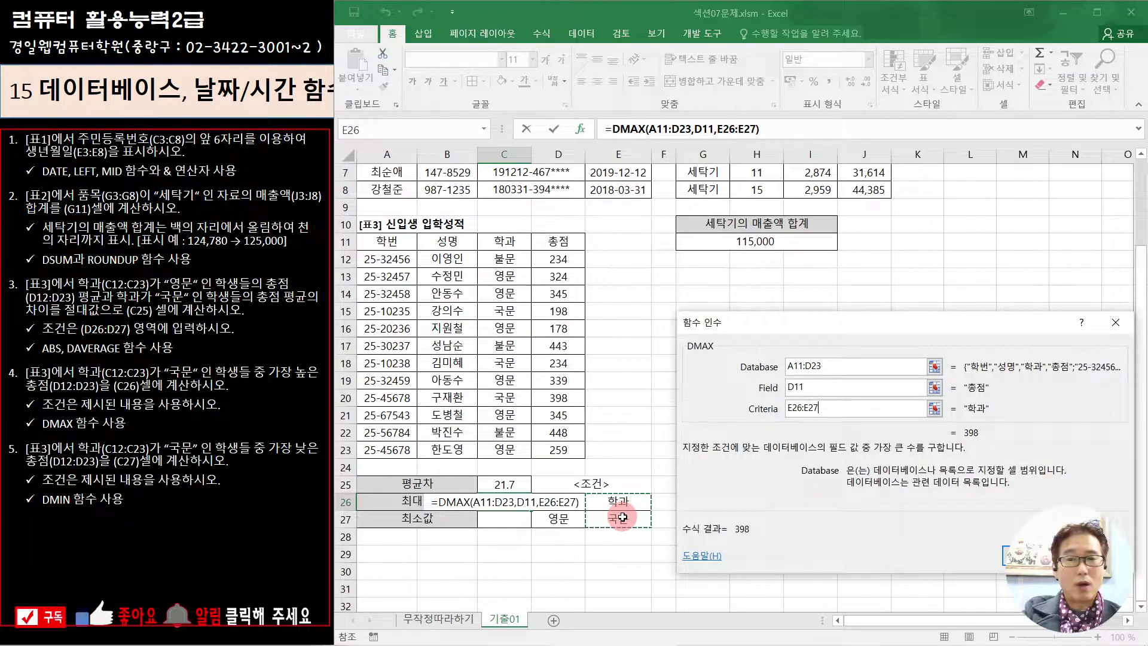
{"action": "key", "text": "Return"}
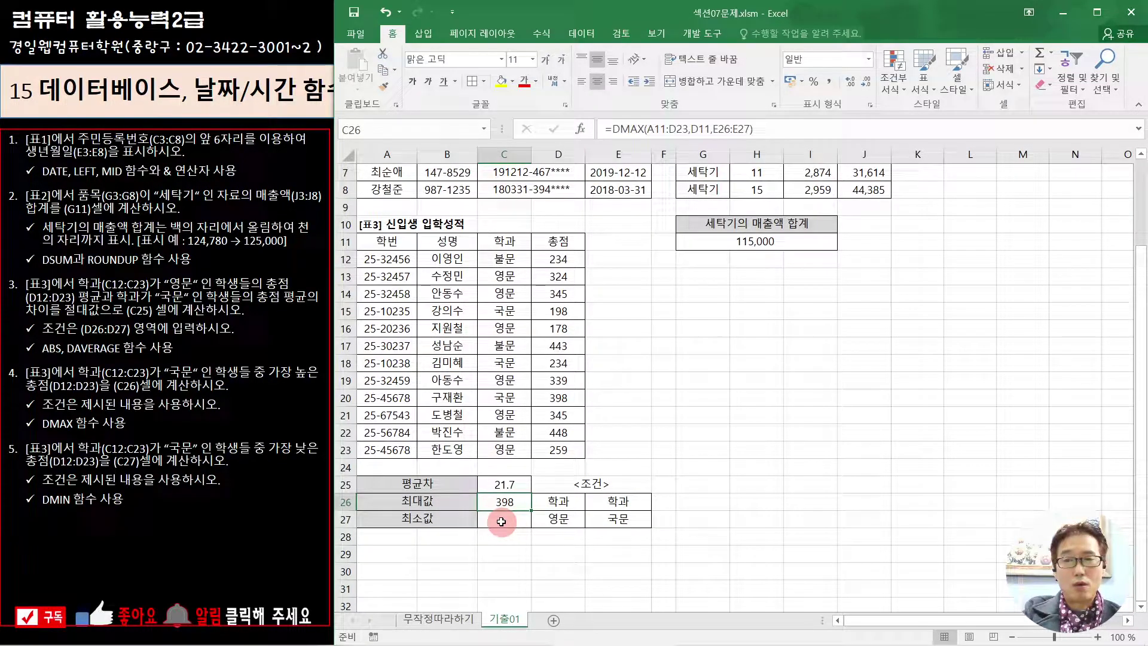
Step: Start a DMIN function in C27 for the 최소값 result and set its Database argument to A11:D23
{"action": "left_click", "coordinate": [501, 521]}
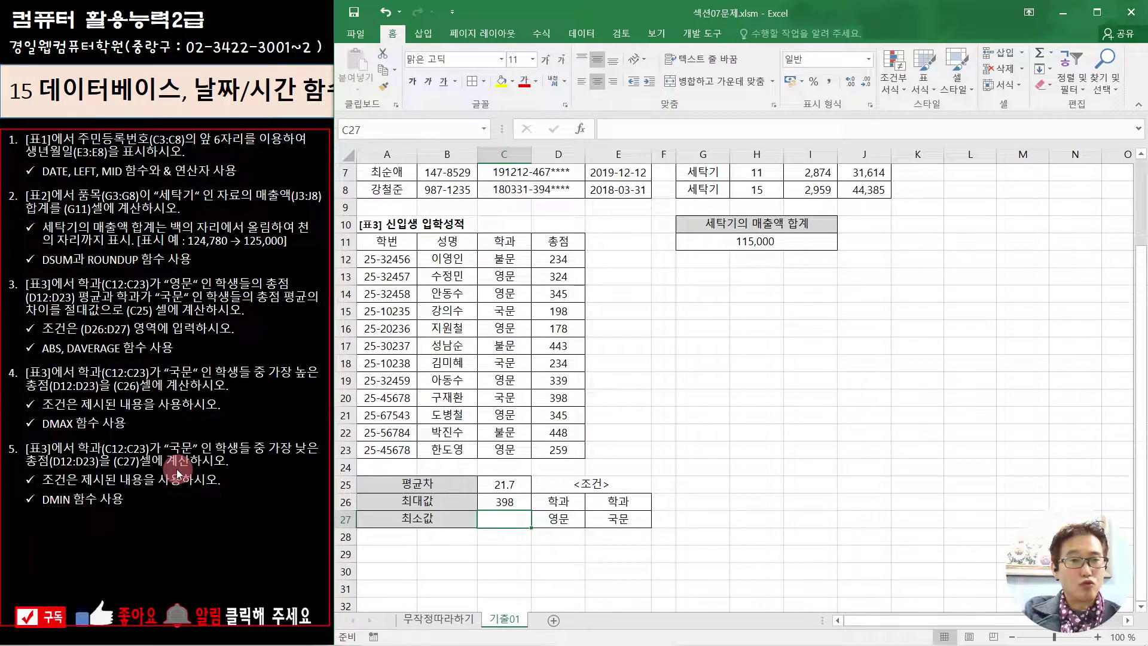
{"action": "type", "text": "="}
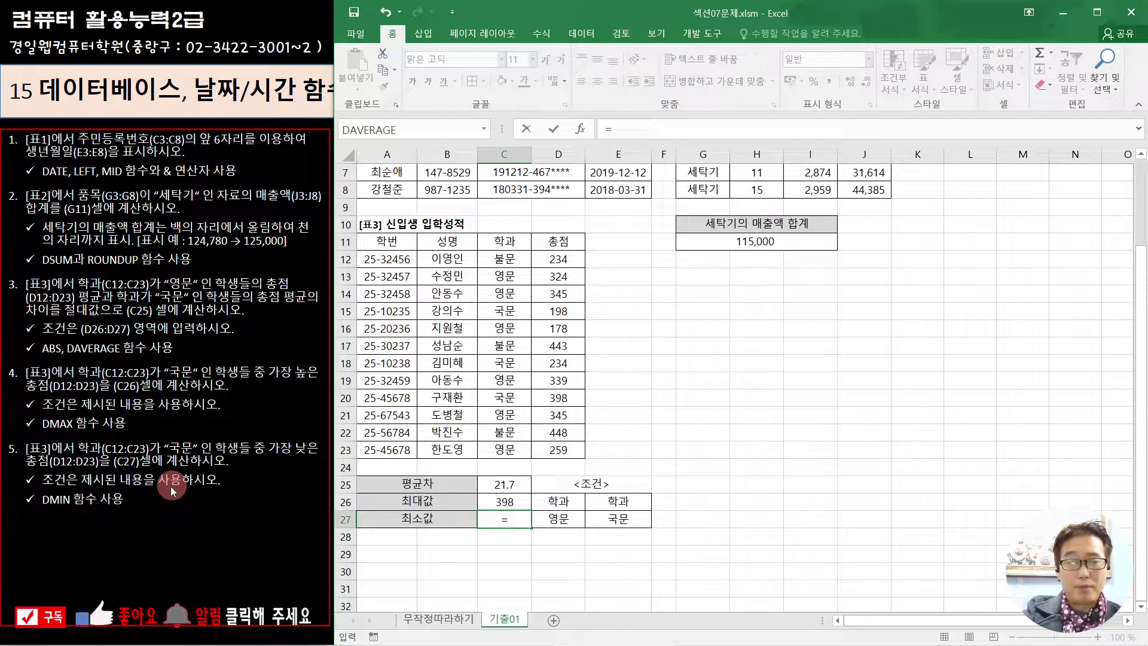
{"action": "type", "text": "dm"}
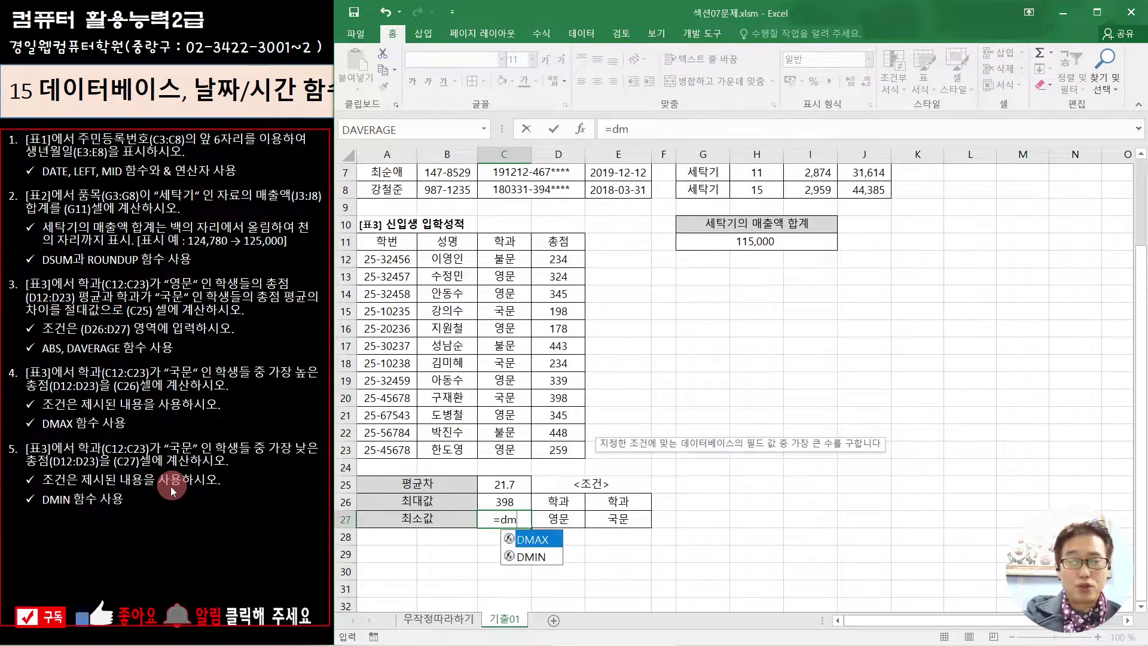
{"action": "double_click", "coordinate": [531, 557]}
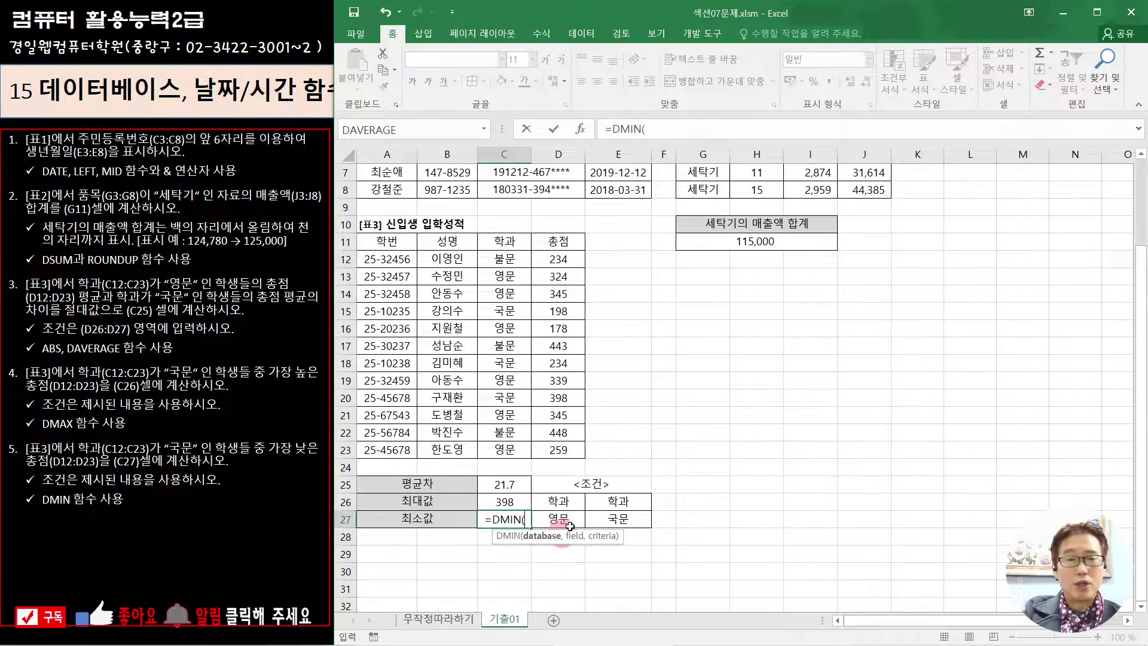
{"action": "left_click", "coordinate": [580, 129]}
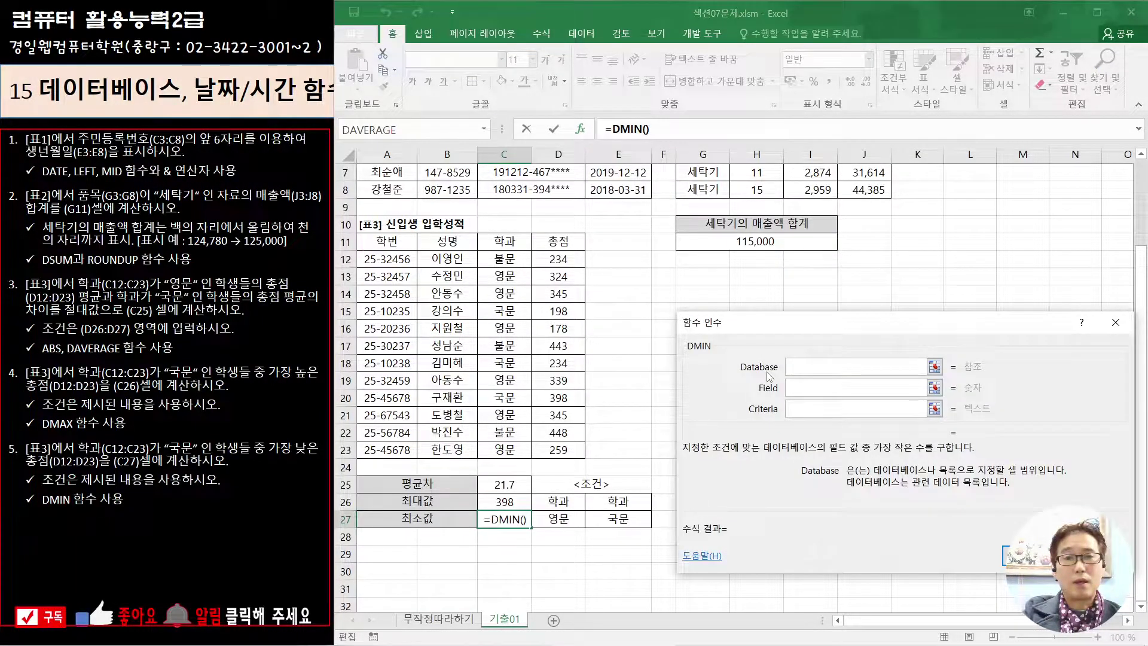
{"action": "left_click", "coordinate": [372, 239]}
{"action": "left_click_drag", "start_coordinate": [372, 239], "coordinate": [558, 449]}
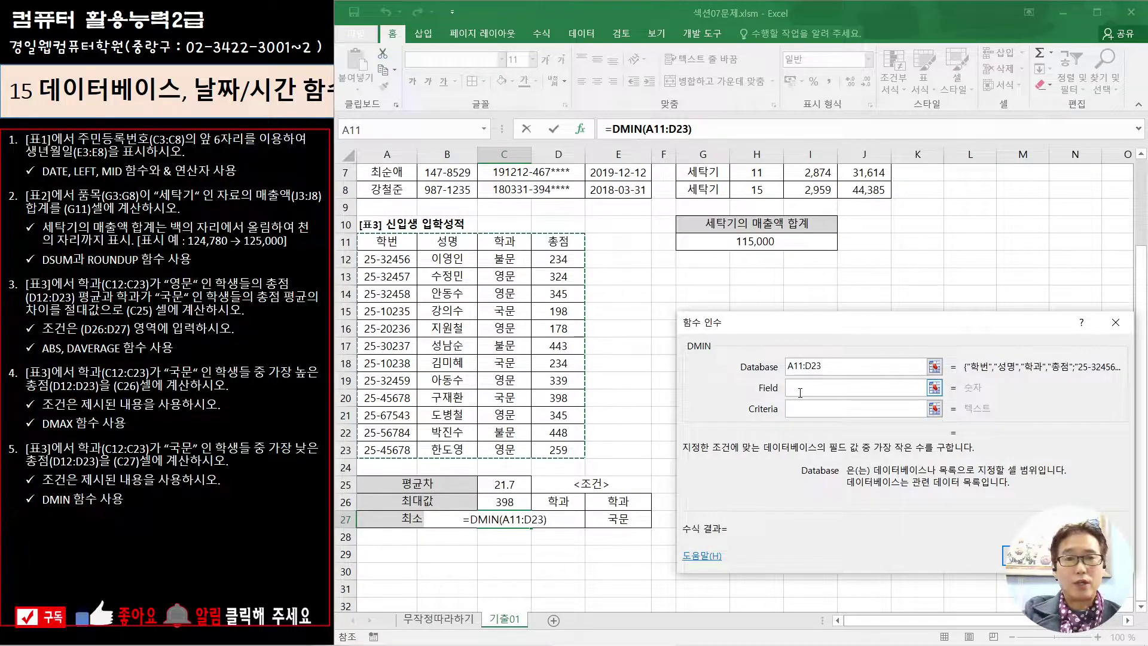
Step: Complete the C27 DMIN function with field D11 and criteria E26:E27, and confirm the formula
{"action": "left_click", "coordinate": [800, 392]}
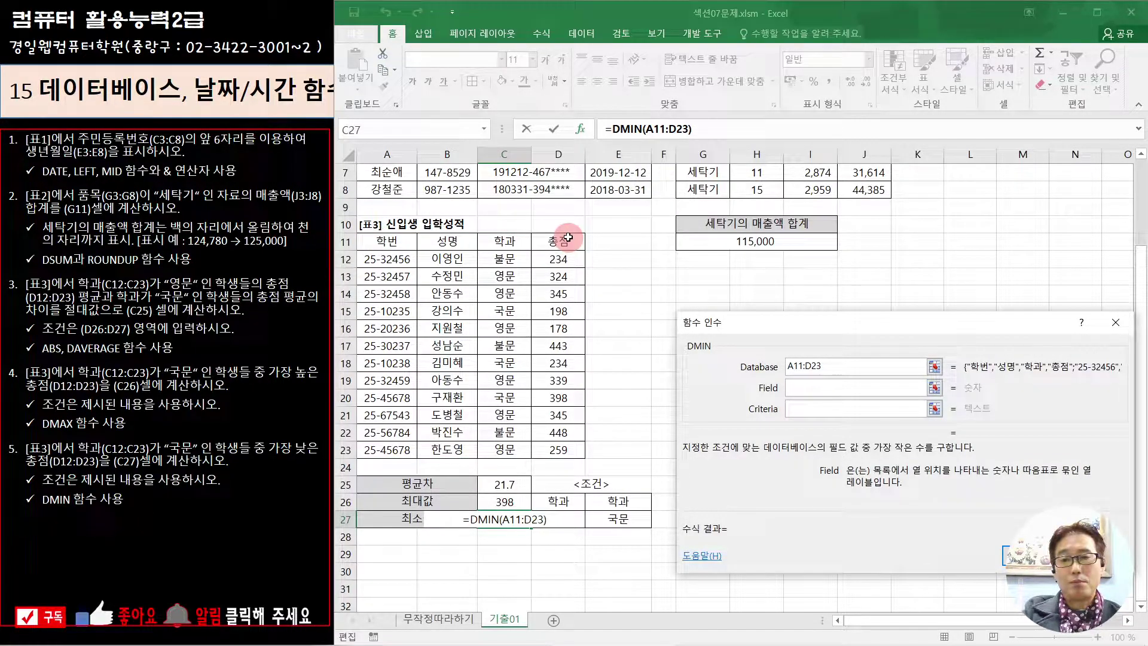
{"action": "left_click", "coordinate": [568, 237]}
{"action": "left_click", "coordinate": [812, 407]}
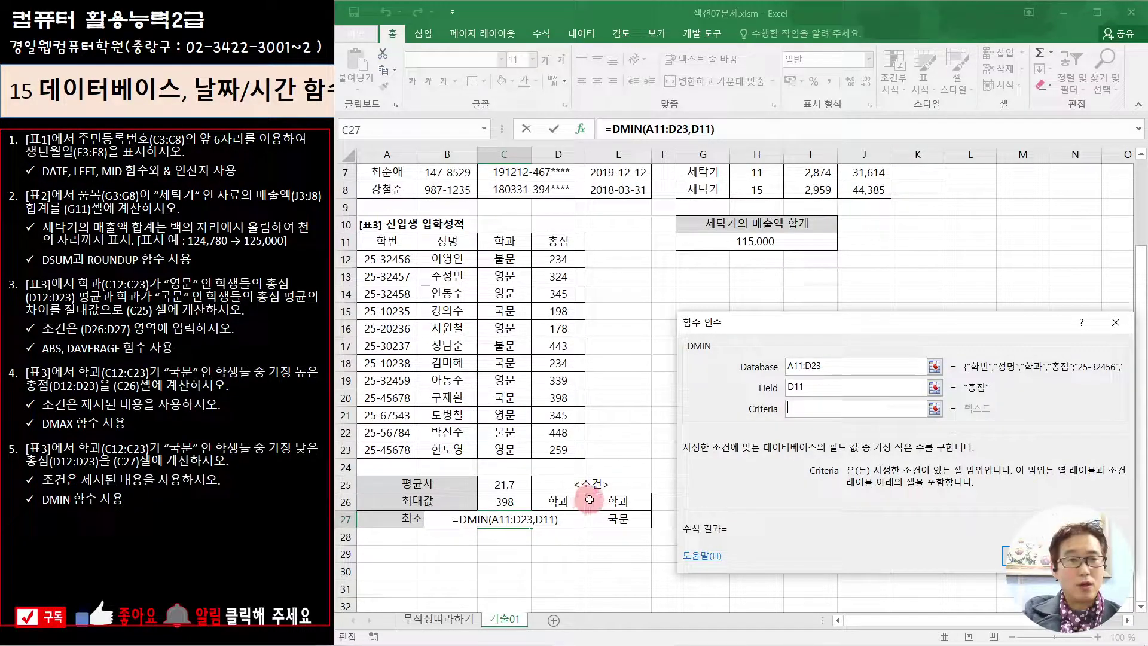
{"action": "left_click", "coordinate": [612, 500]}
{"action": "left_click_drag", "start_coordinate": [612, 500], "coordinate": [613, 518]}
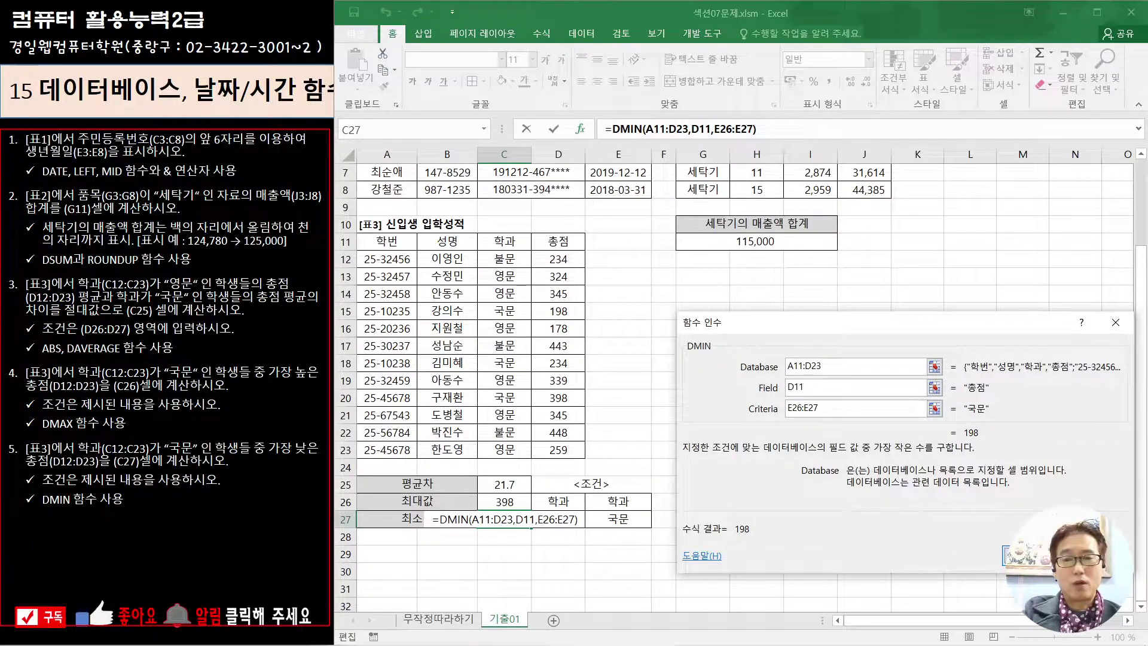
{"action": "key", "text": "Return"}
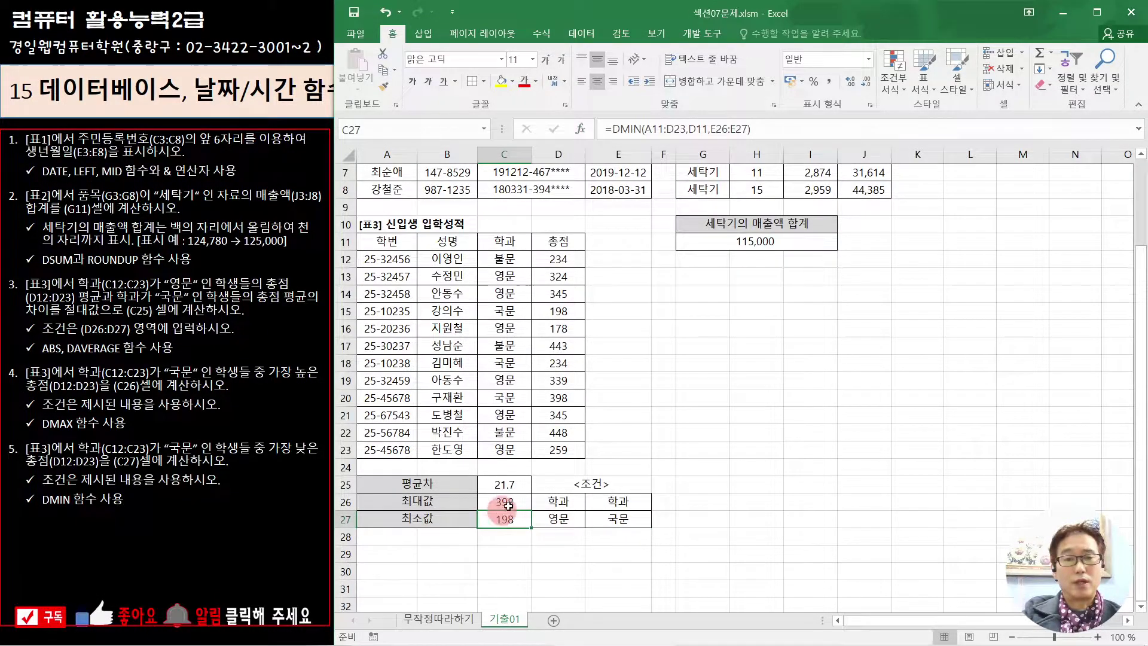
Step: Review the birth date in E3 and examine the DSUM arguments nested inside the ROUNDUP formula in G11
{"action": "scroll", "coordinate": [839, 364], "scroll_direction": "up", "scroll_amount": 2}
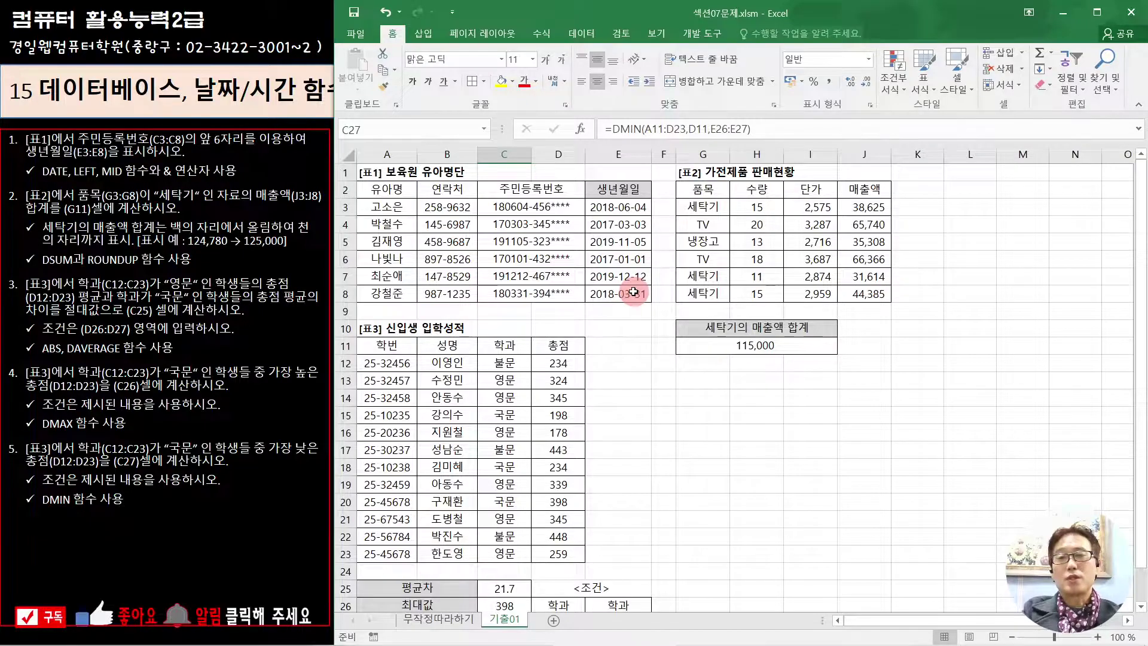
{"action": "left_click", "coordinate": [622, 207]}
{"action": "left_click", "coordinate": [732, 348]}
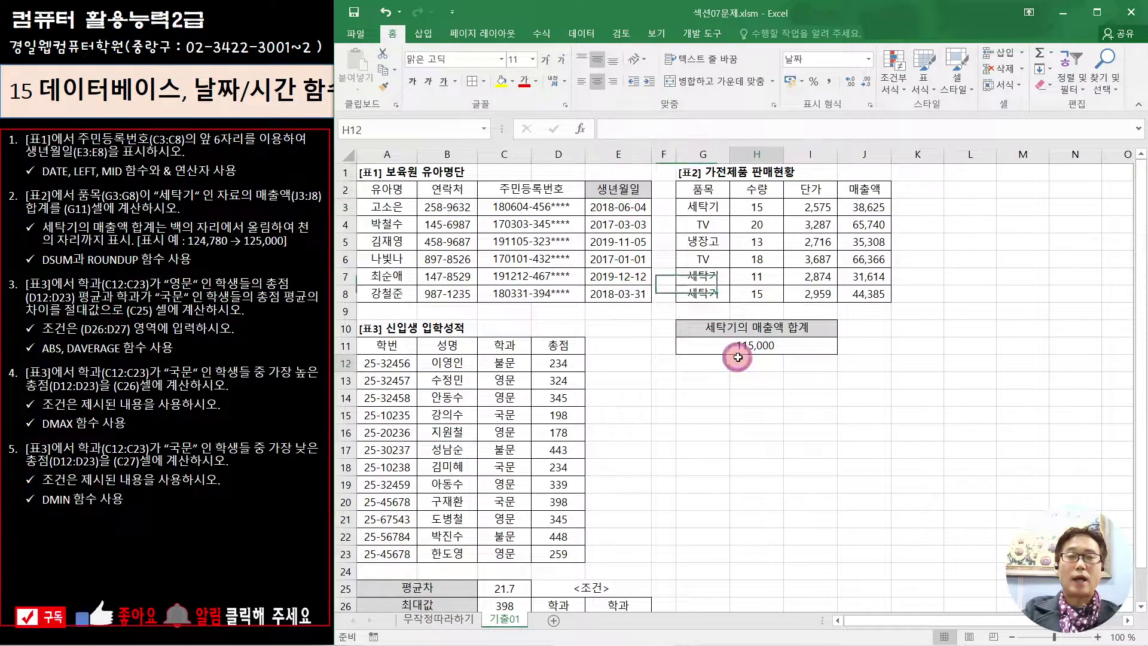
{"action": "left_click", "coordinate": [638, 133]}
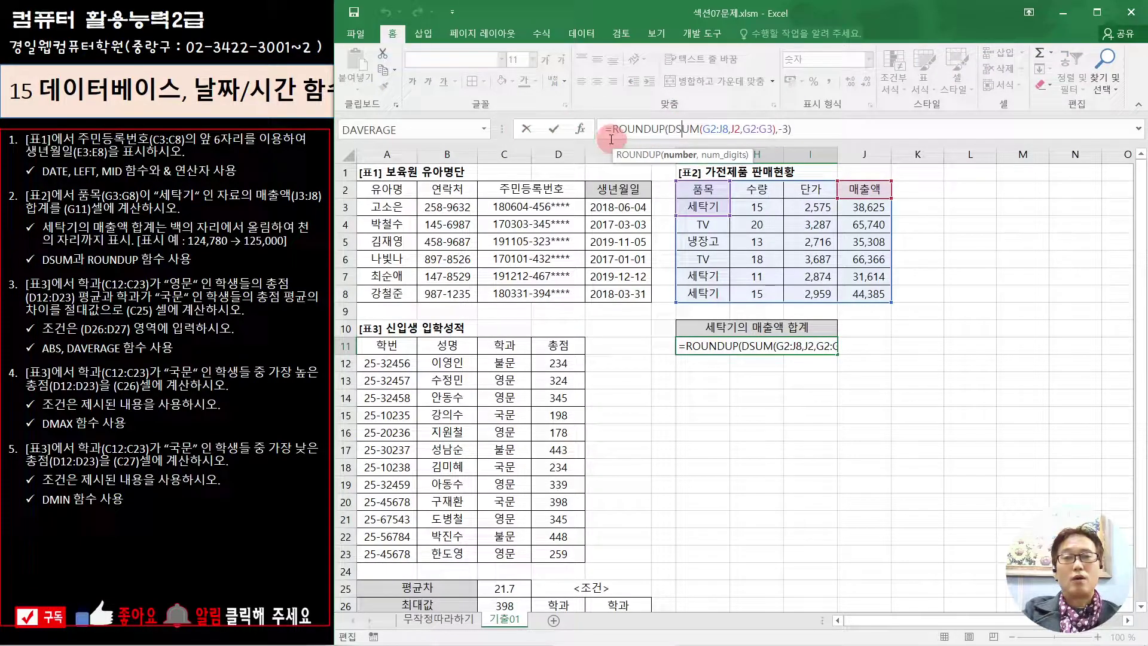
{"action": "left_click", "coordinate": [579, 128]}
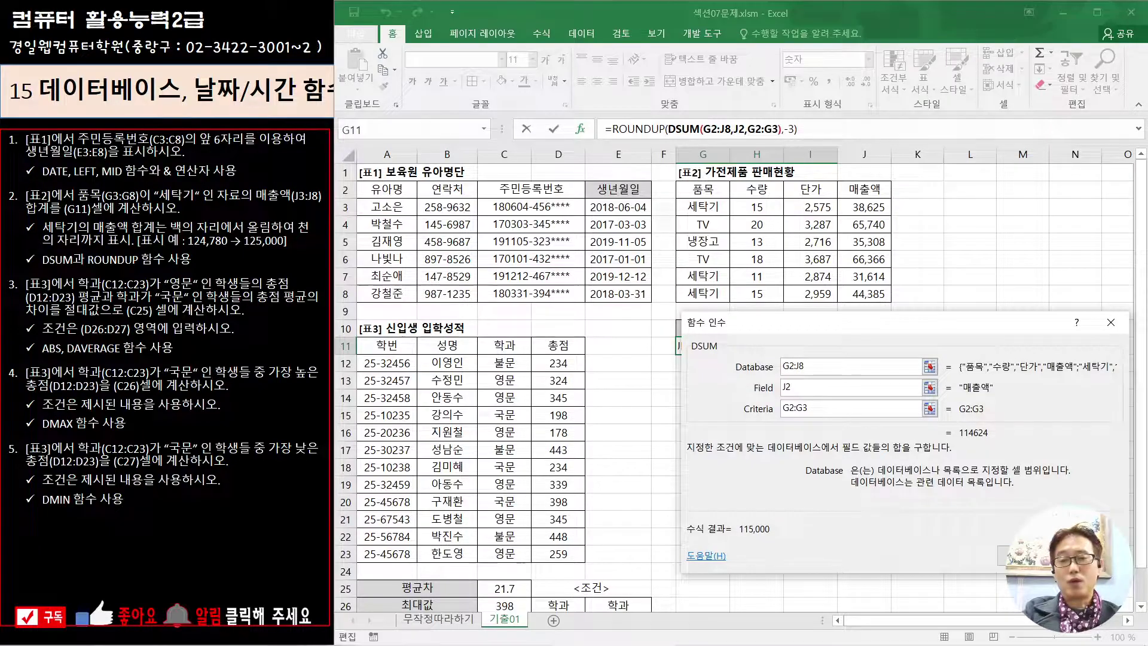
{"action": "key", "text": "Return"}
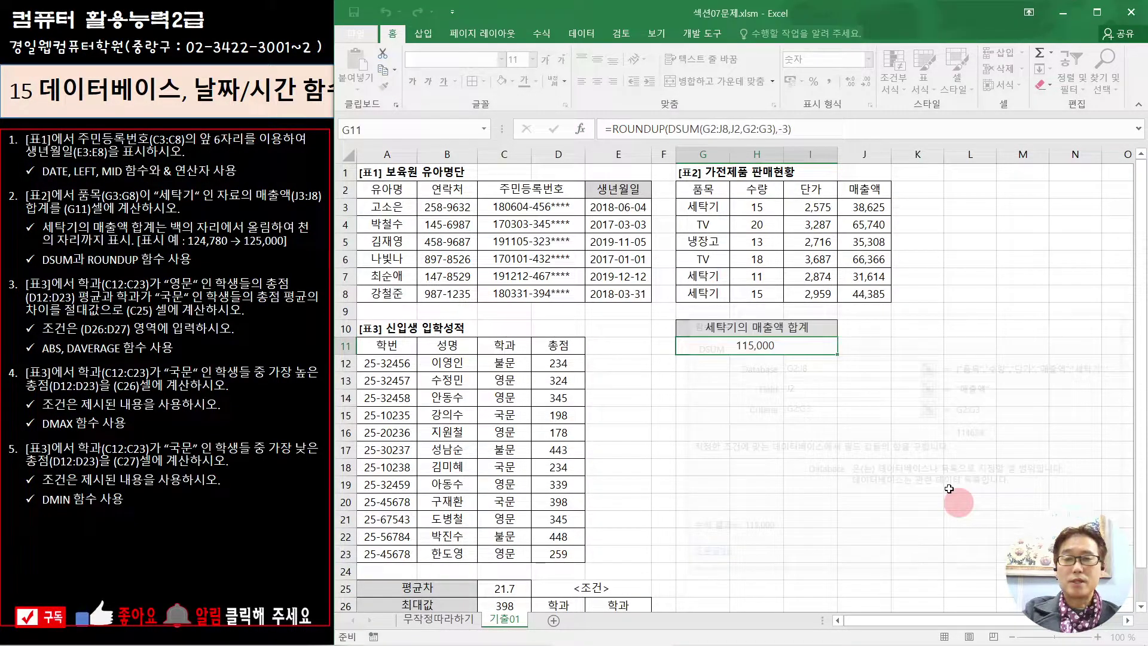
{"action": "left_click", "coordinate": [652, 410]}
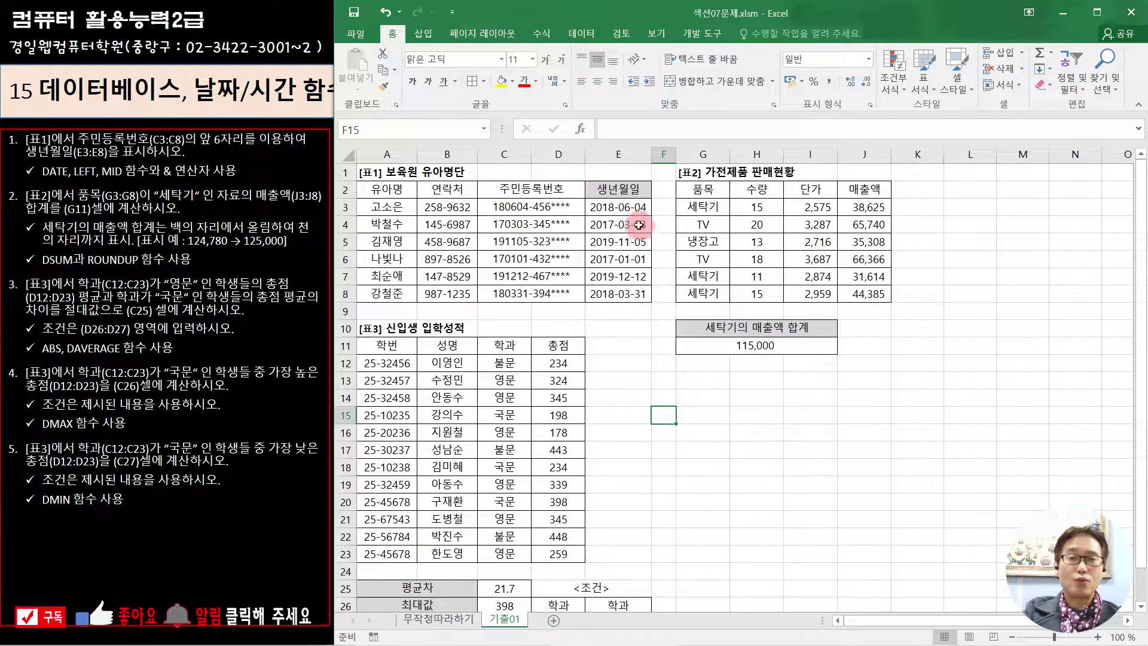
Step: Recheck the results in E3, G11 and 표3, and look over the completed 무작정따라하기 sheet
{"action": "left_click", "coordinate": [625, 207]}
{"action": "left_click", "coordinate": [722, 345]}
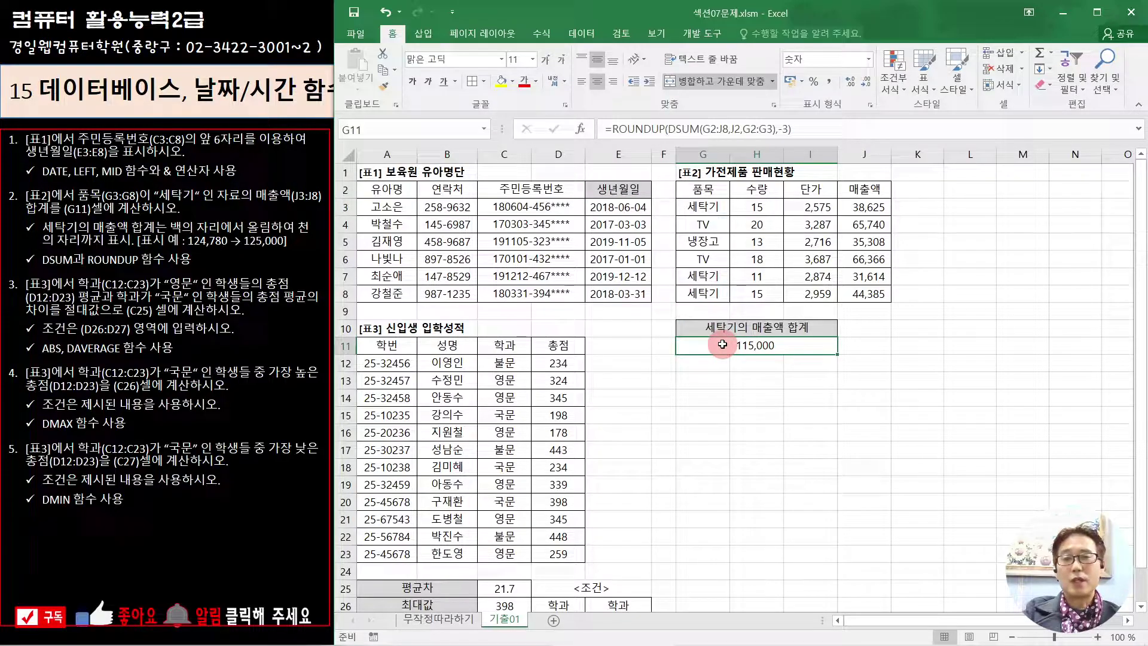
{"action": "left_click", "coordinate": [671, 433]}
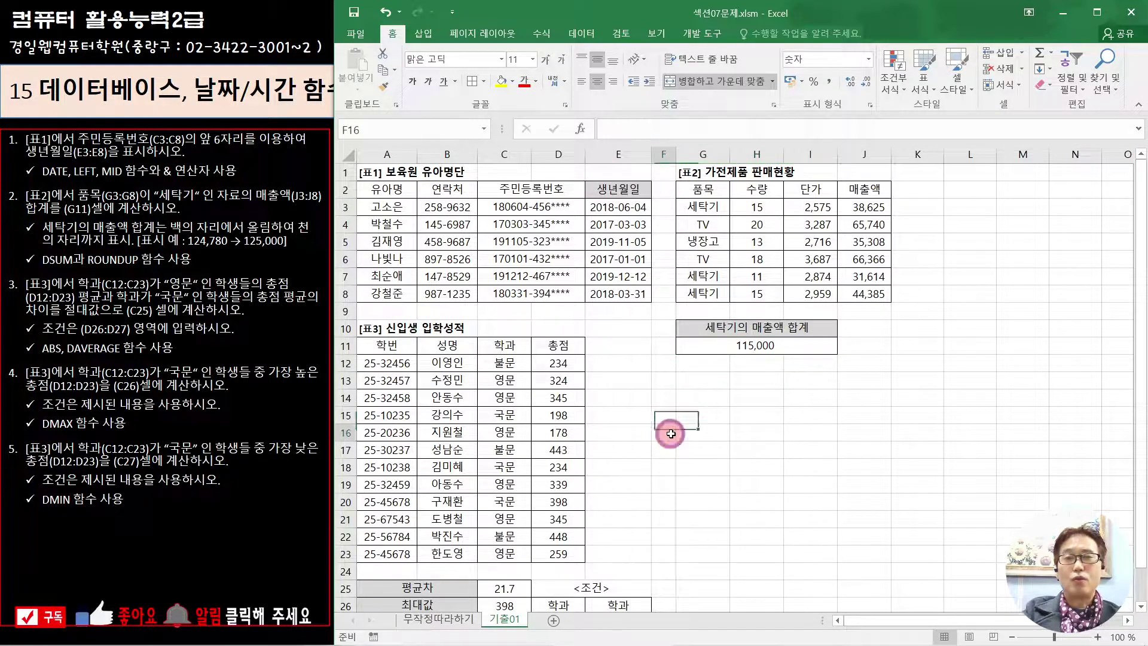
{"action": "scroll", "coordinate": [671, 433], "scroll_direction": "down", "scroll_amount": 1}
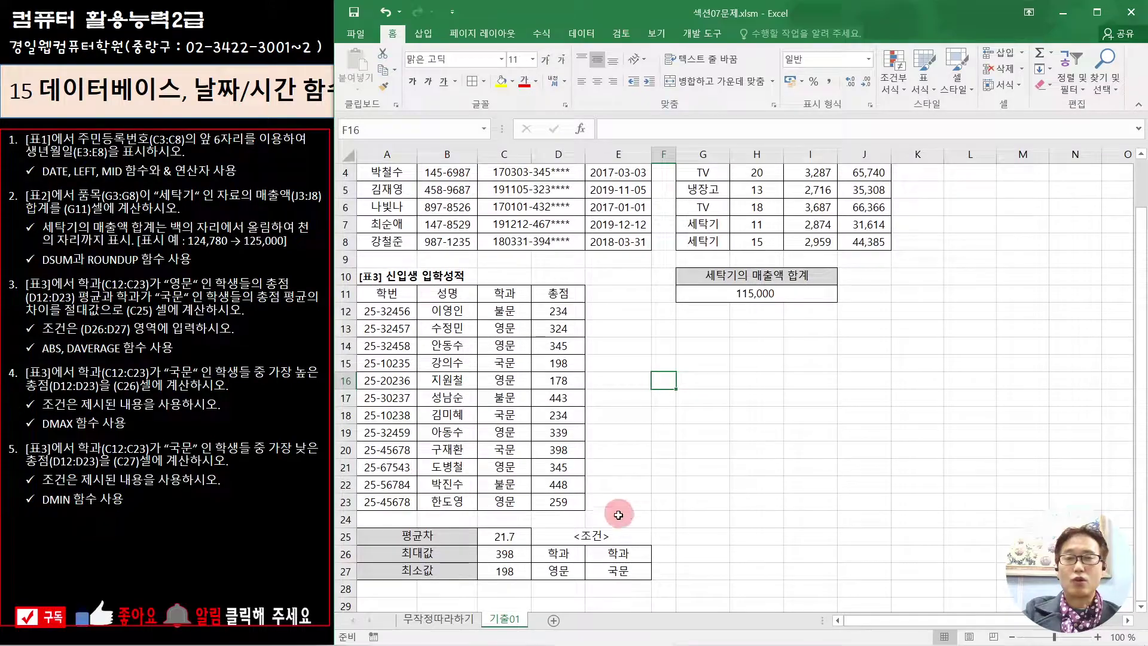
{"action": "left_click", "coordinate": [446, 622]}
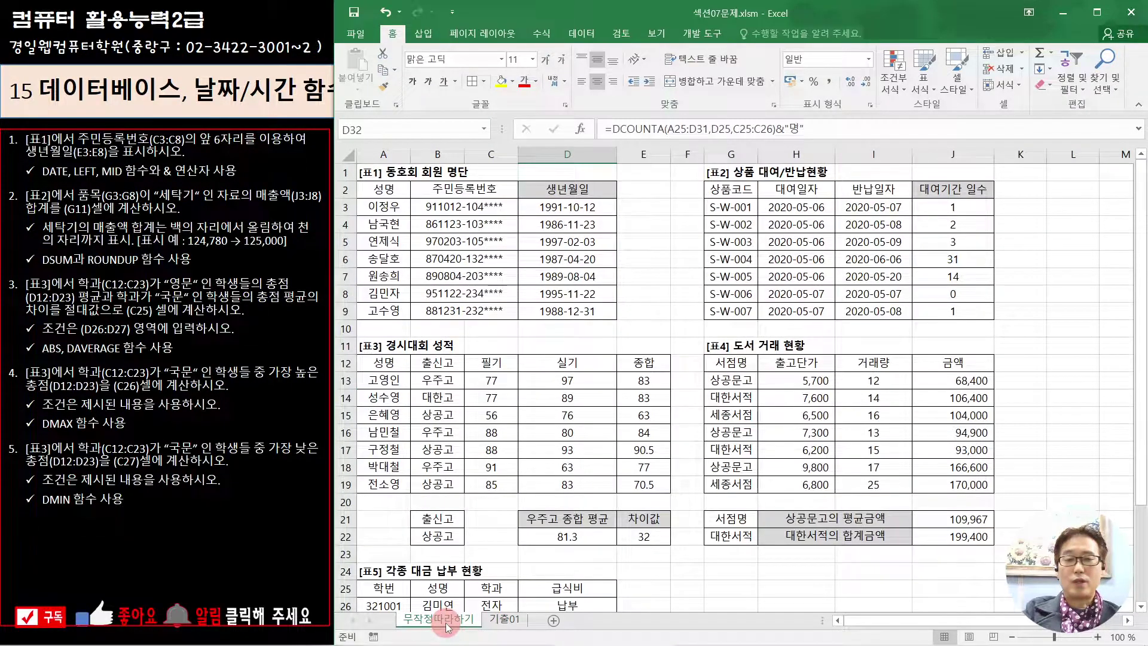
{"action": "left_click", "coordinate": [930, 561]}
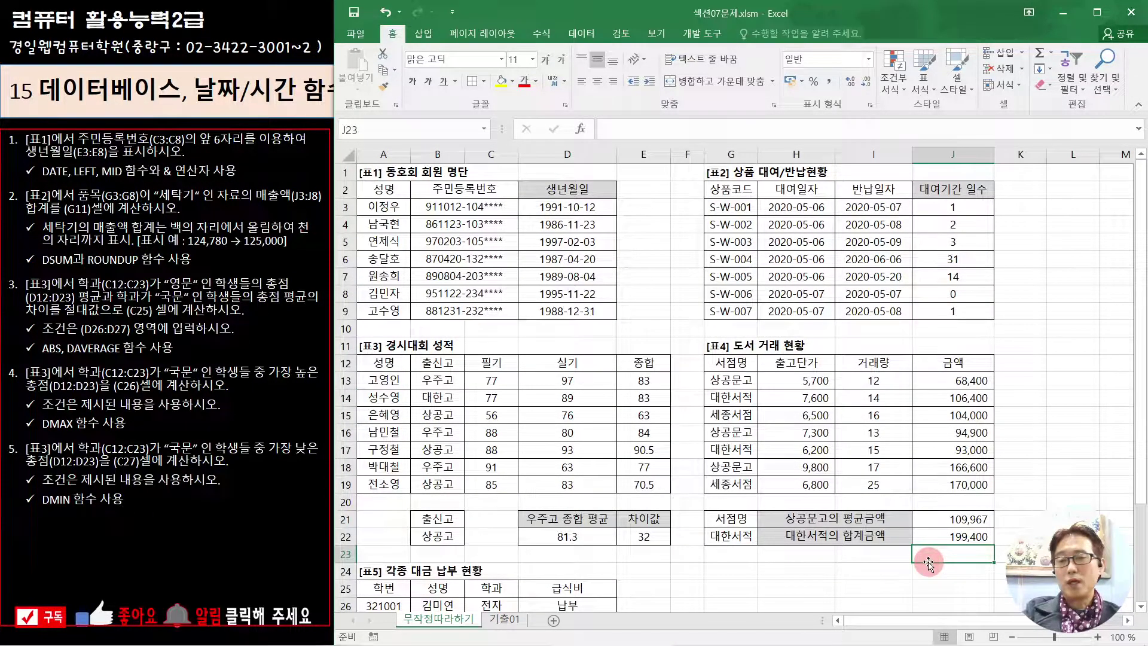